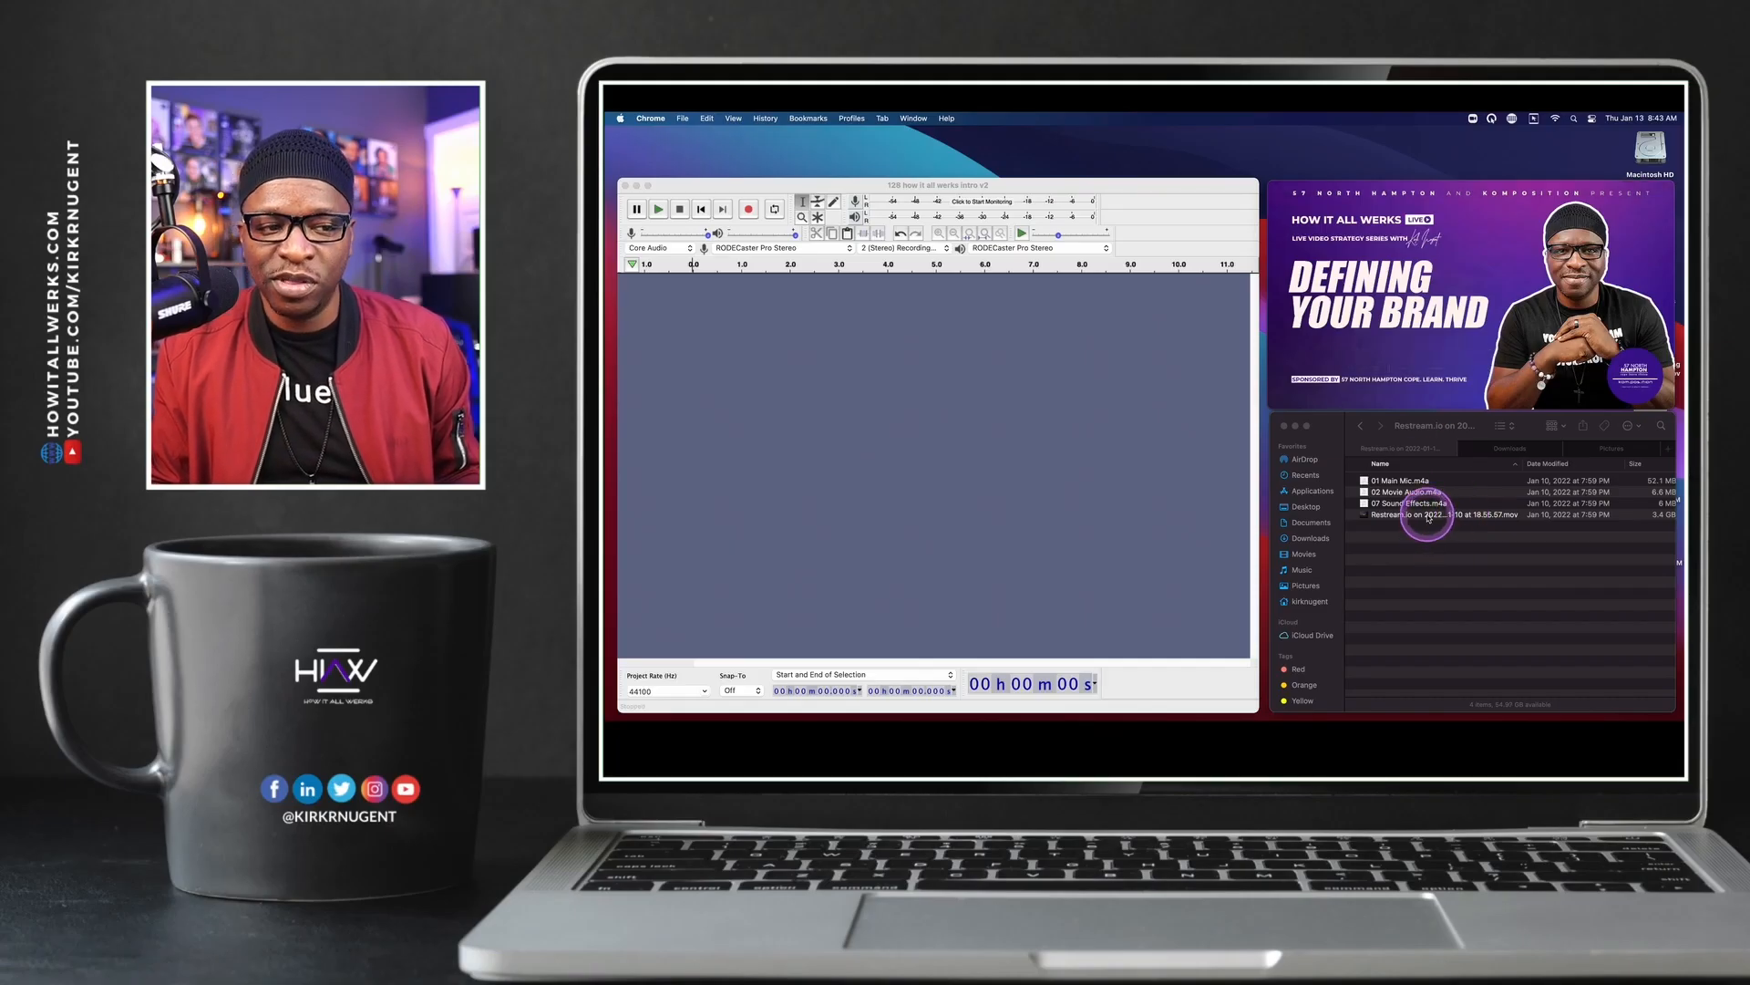
Open the Restream.io recording dated 2022-01-10 in QuickTime Player
right_click(1429, 519)
mouse_move(1468, 509)
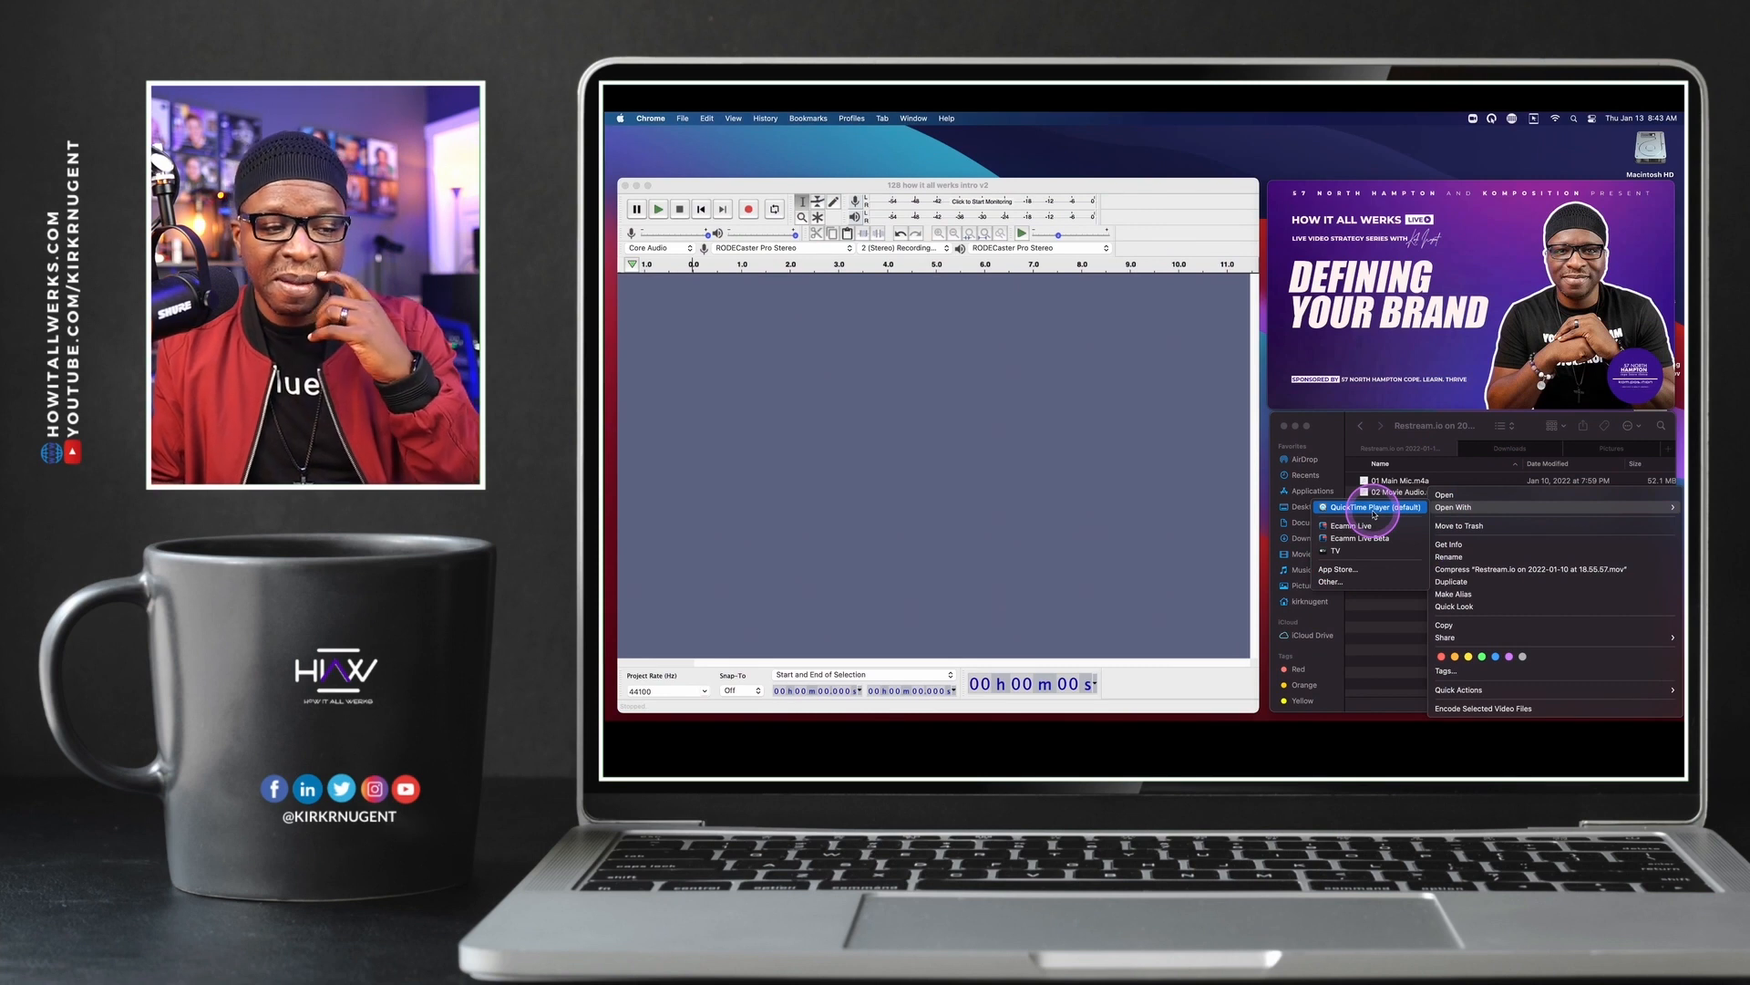
click(1374, 513)
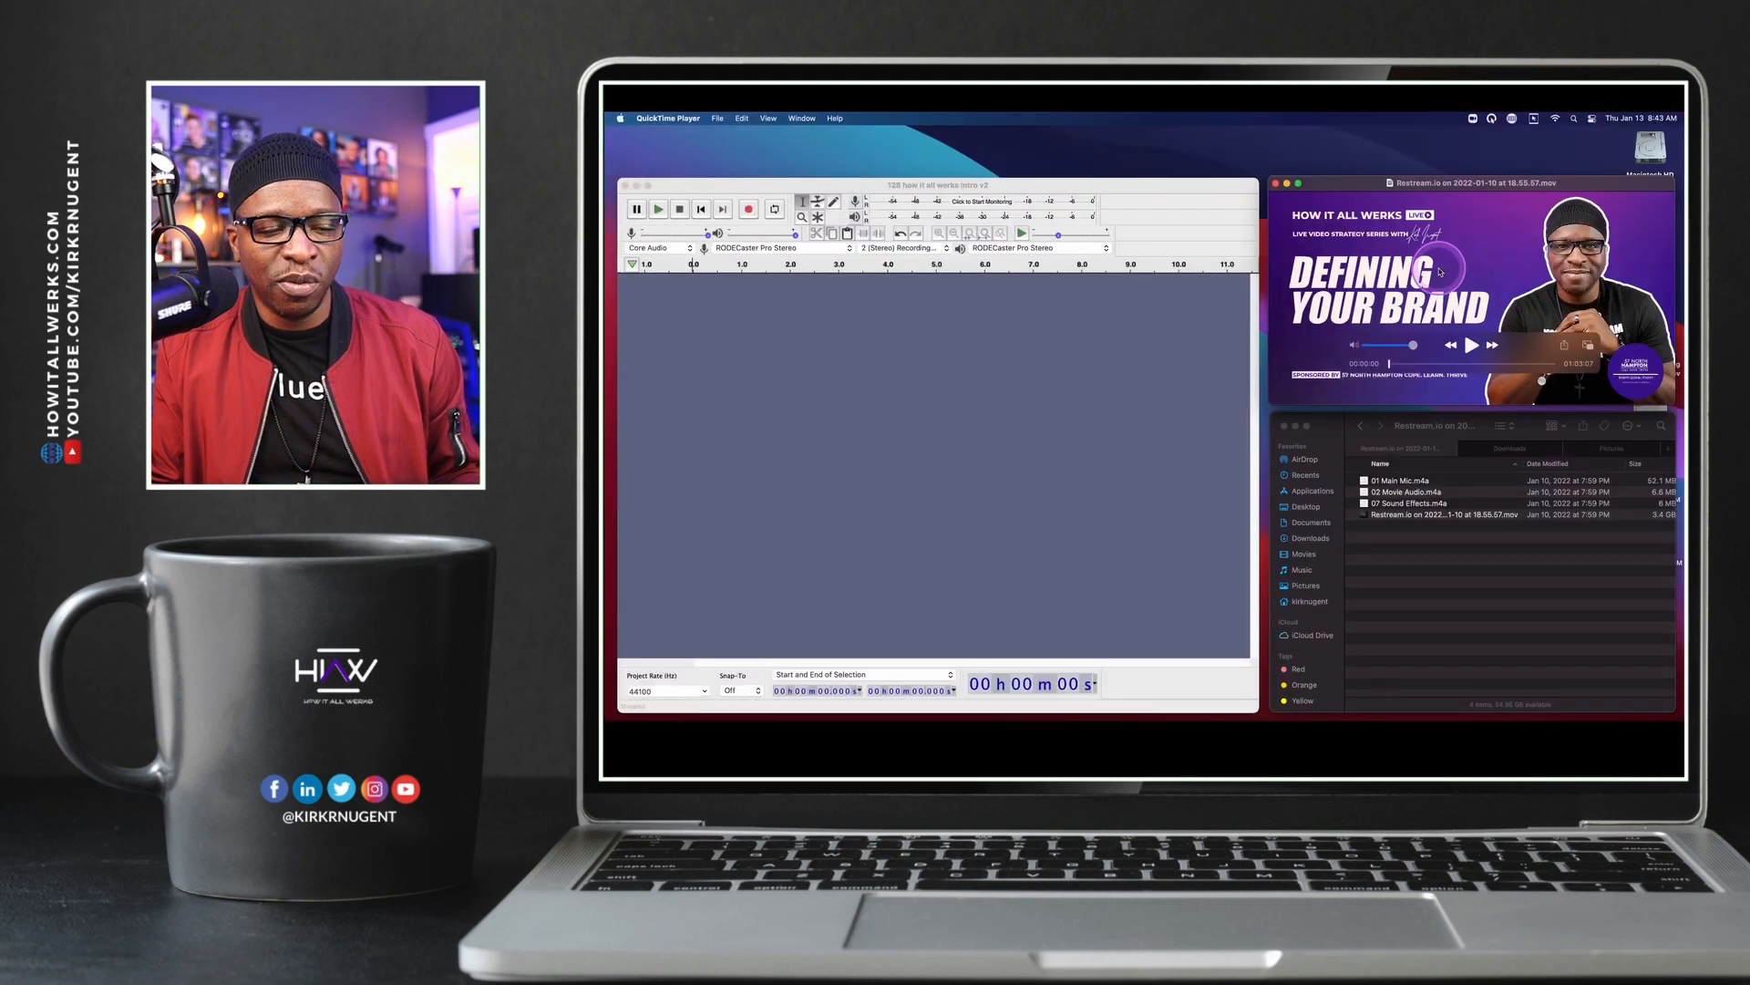
Import the "128 how it all werks" intro v2 and outro v2 MP3 files from Downloads into Audacity as separate tracks
click(1497, 450)
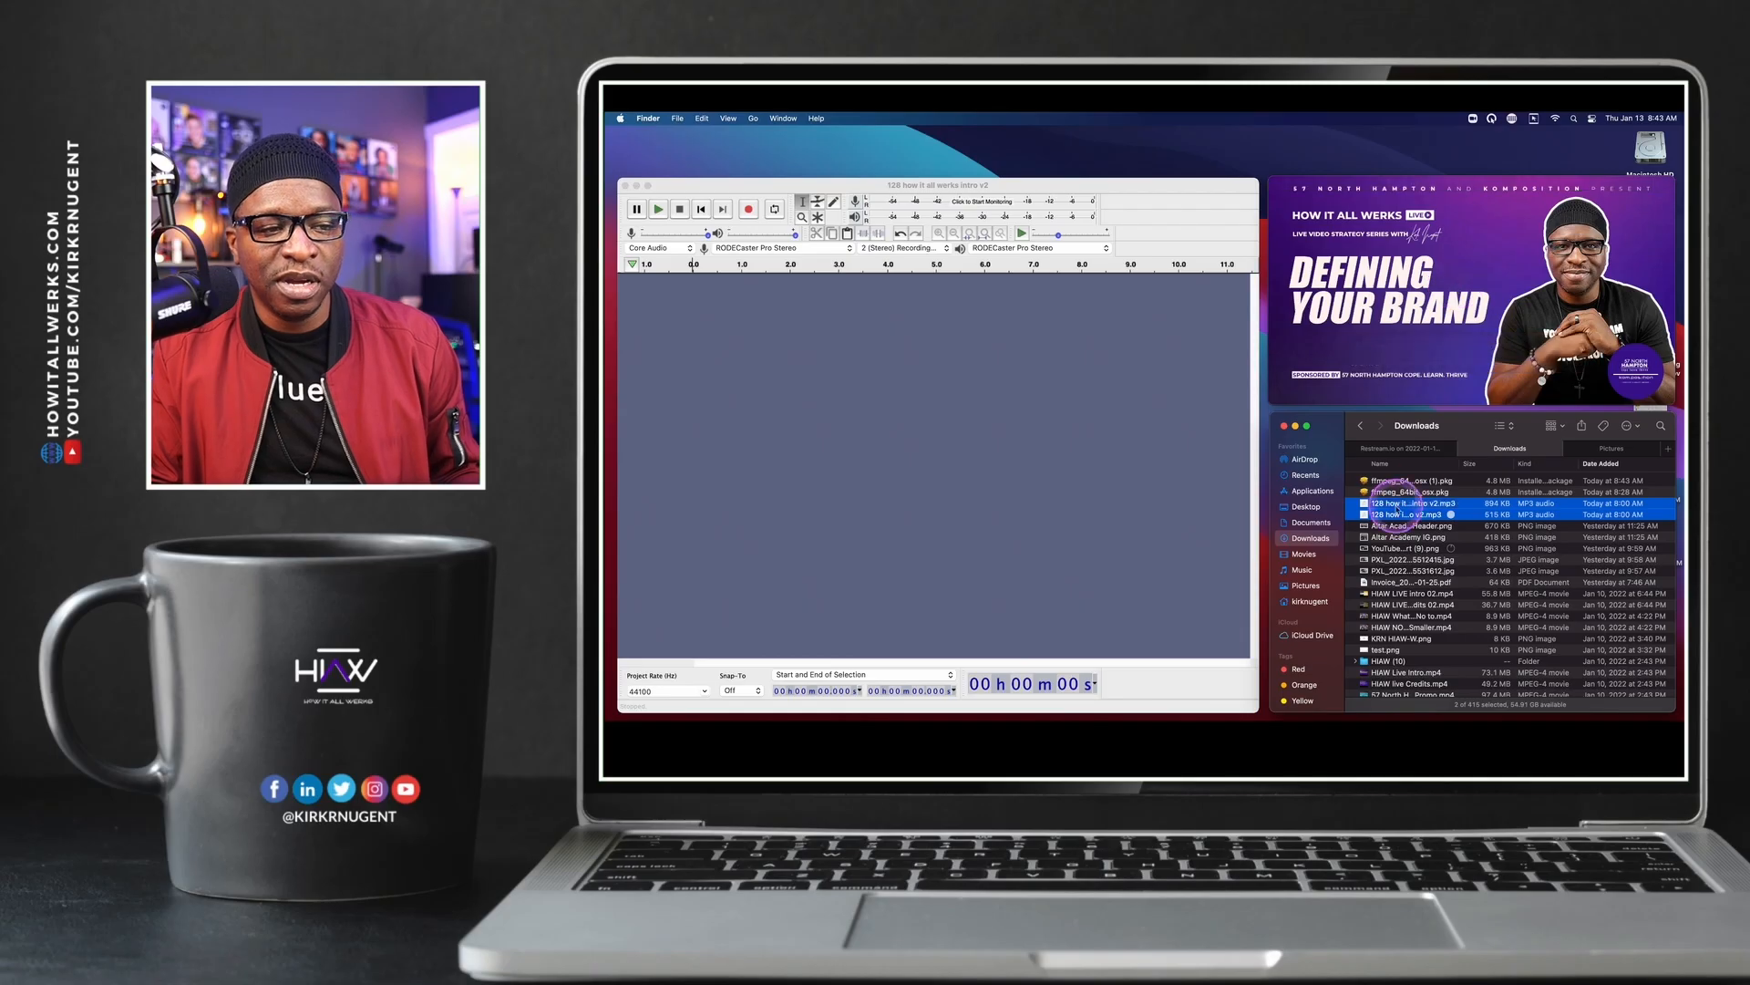
drag(1404, 505, 889, 453)
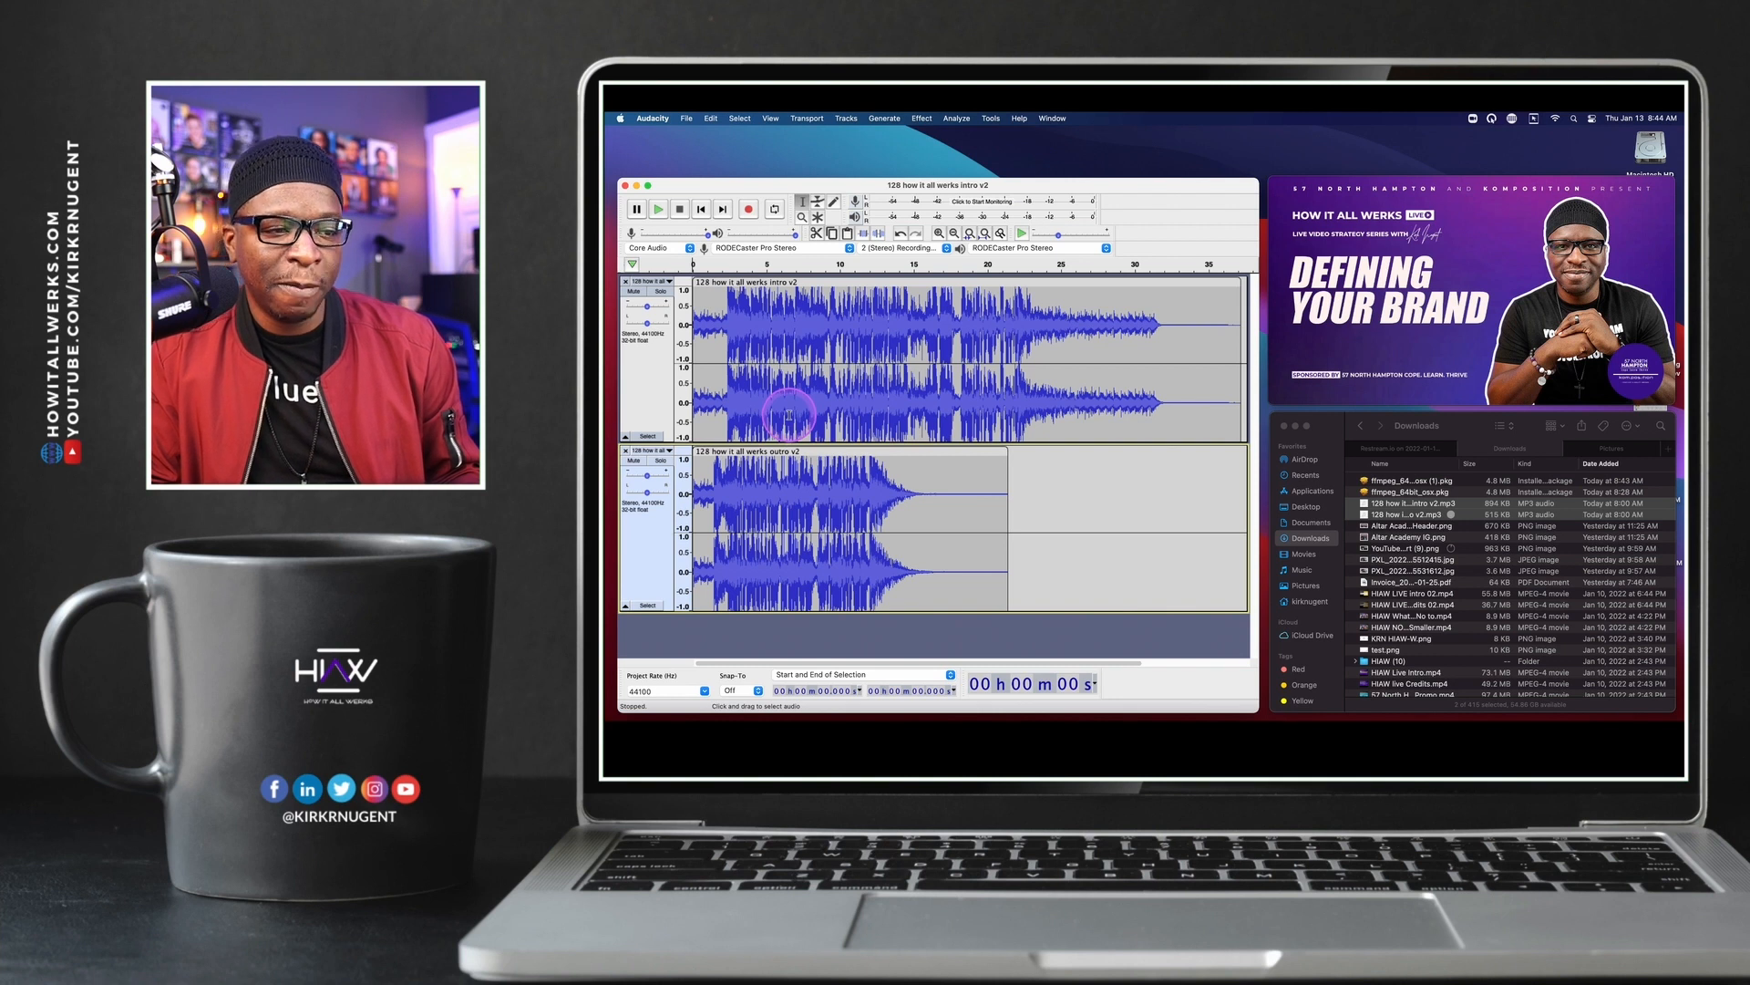
scroll(941, 317, right, 3)
click(943, 317)
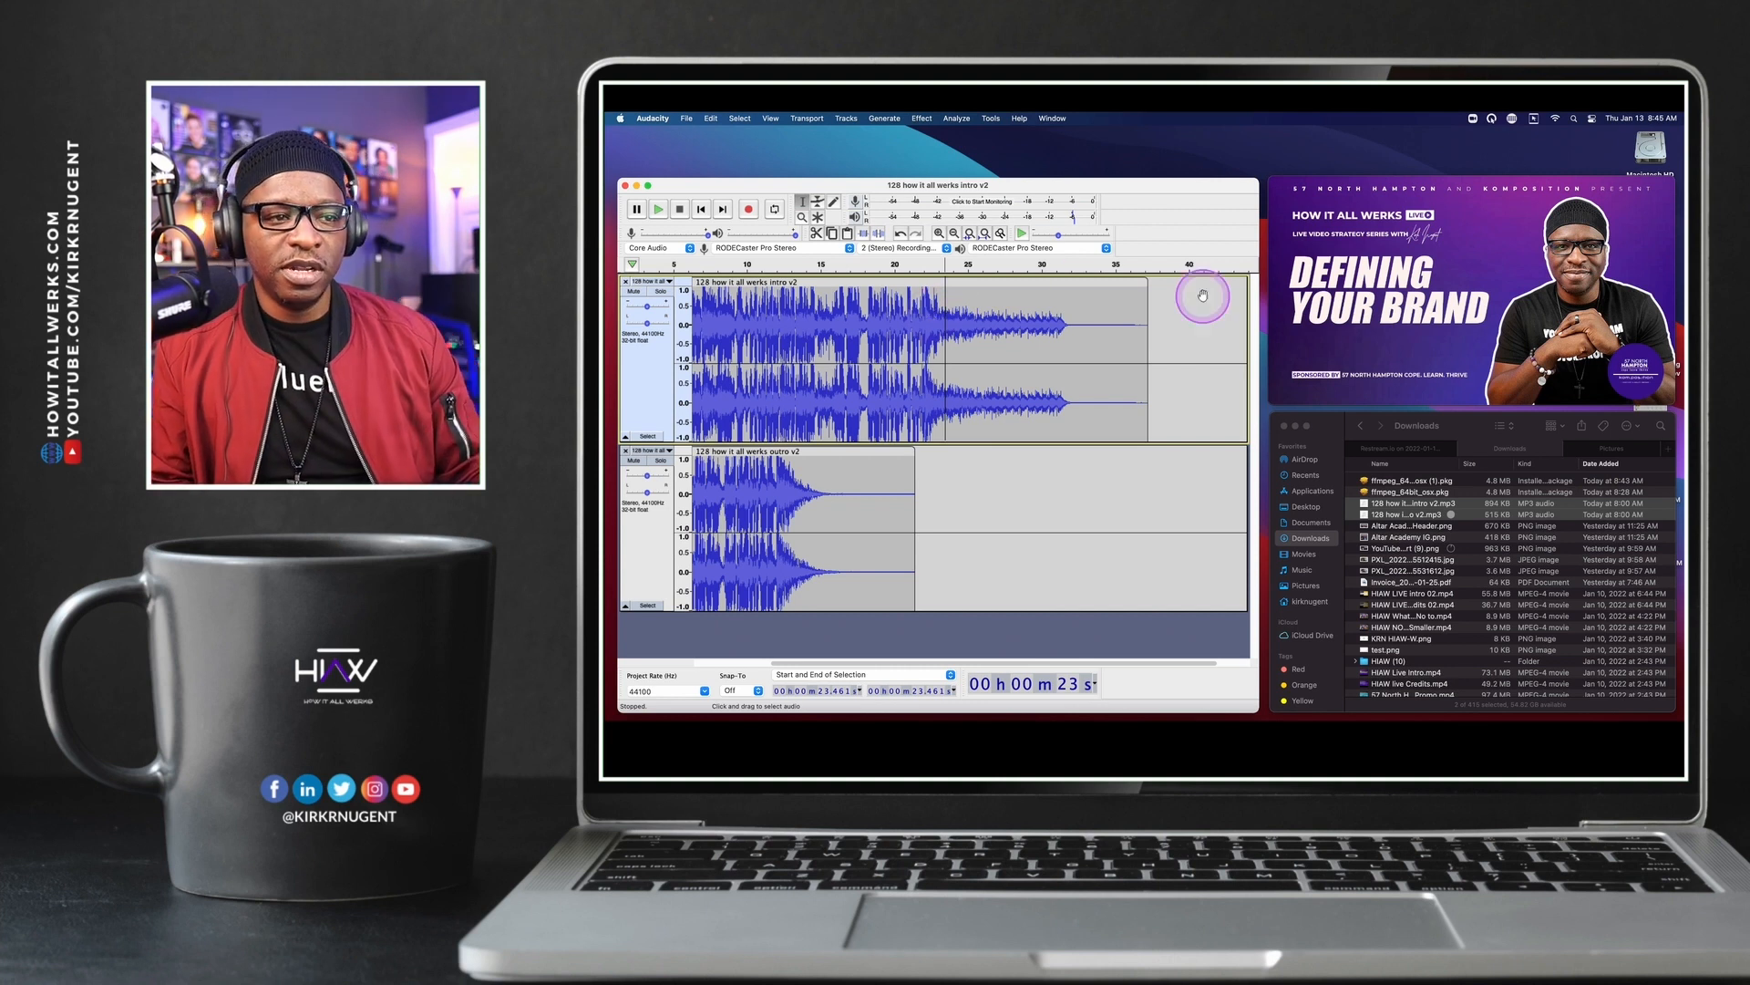
Export only the audio of the QuickTime recording to the Desktop as Branding KRN and move the progress window off the tracks
mouse_move(1435, 328)
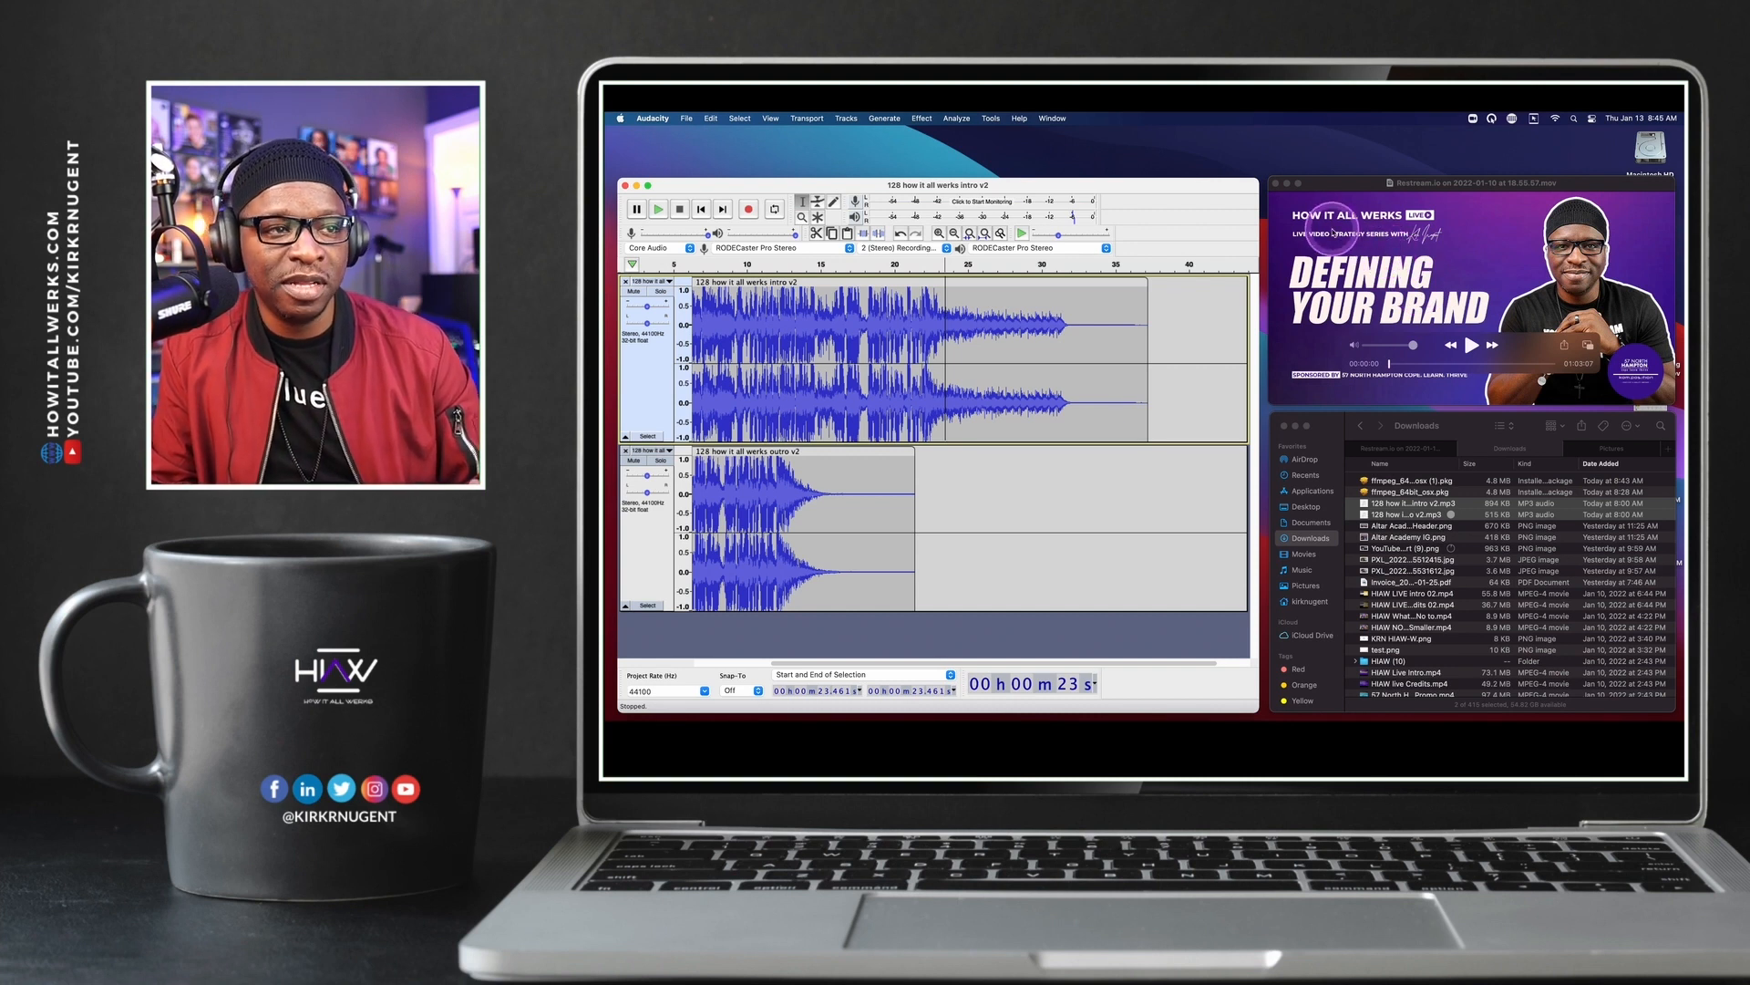
click(1356, 192)
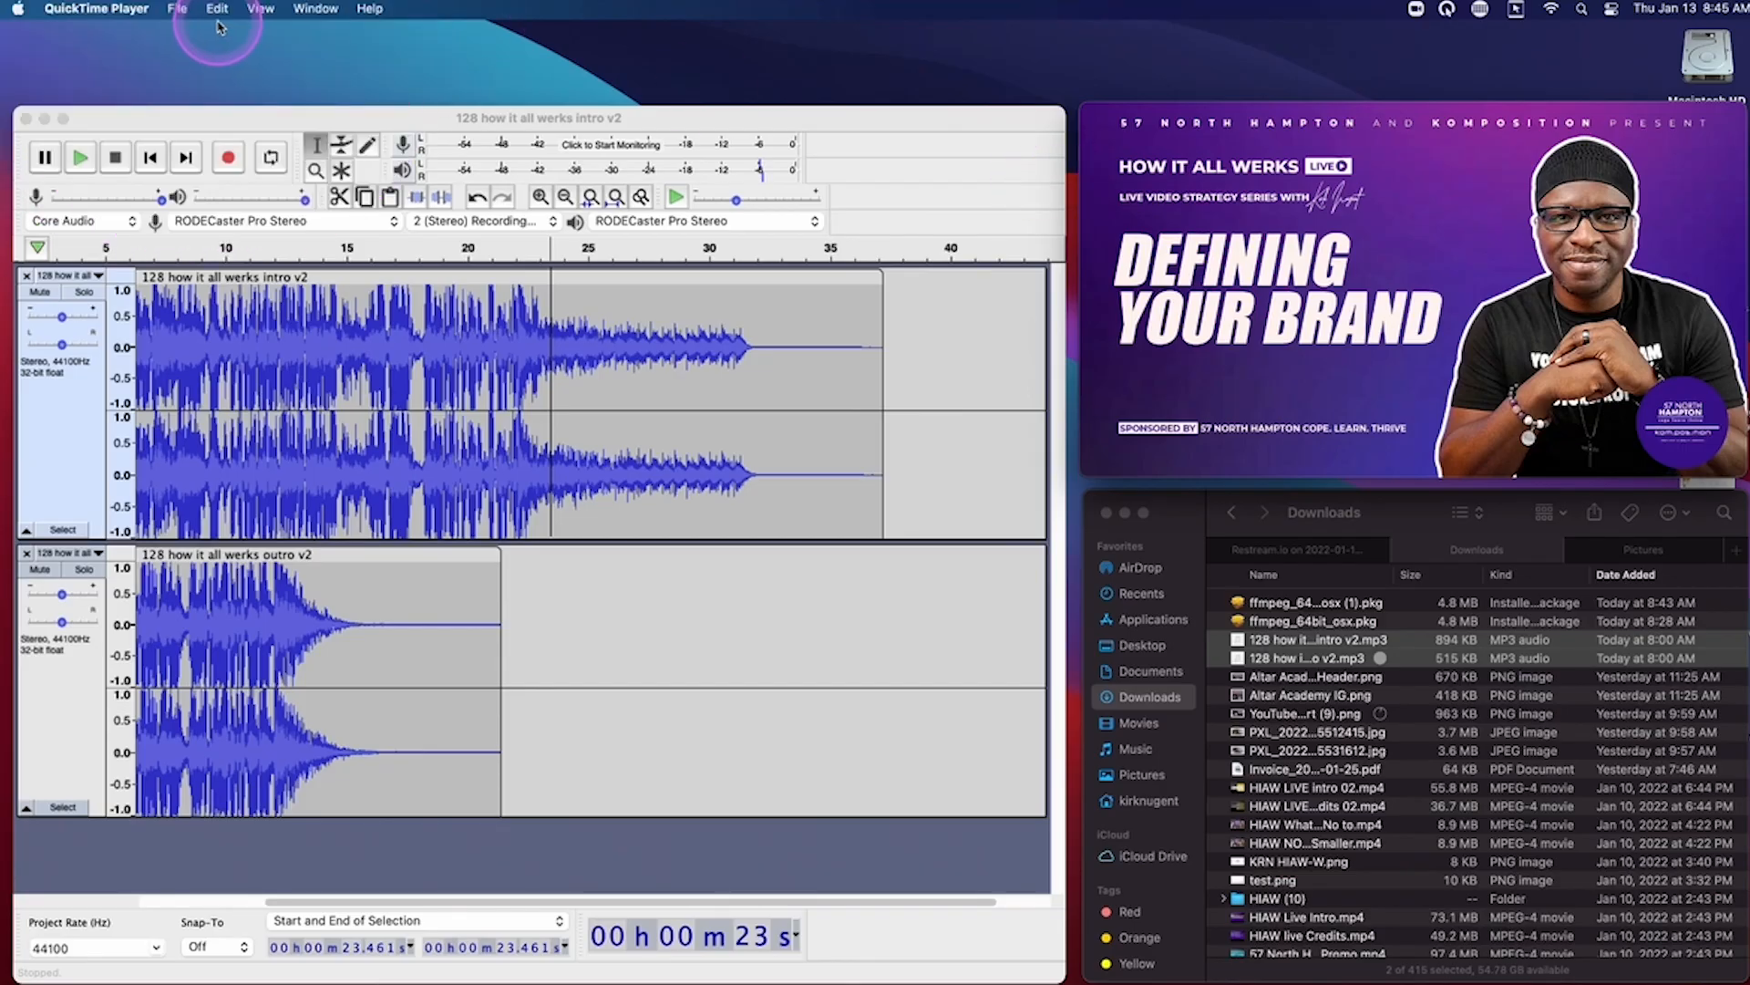
click(175, 8)
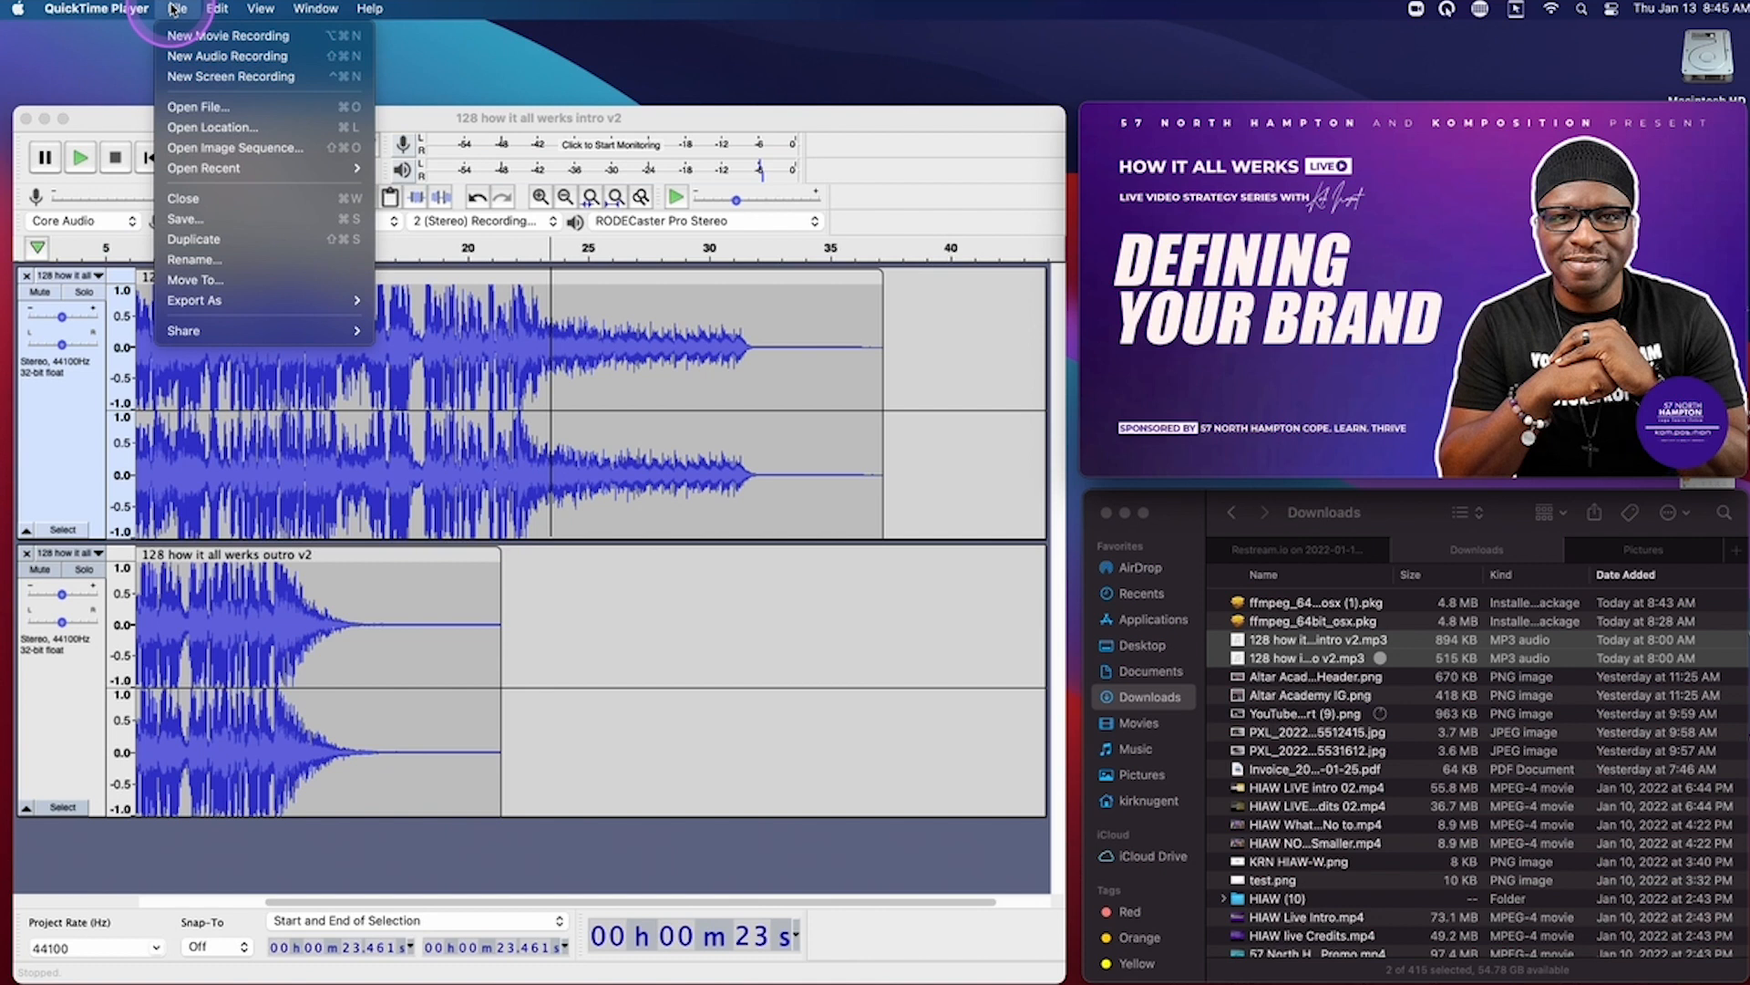
key(alt)
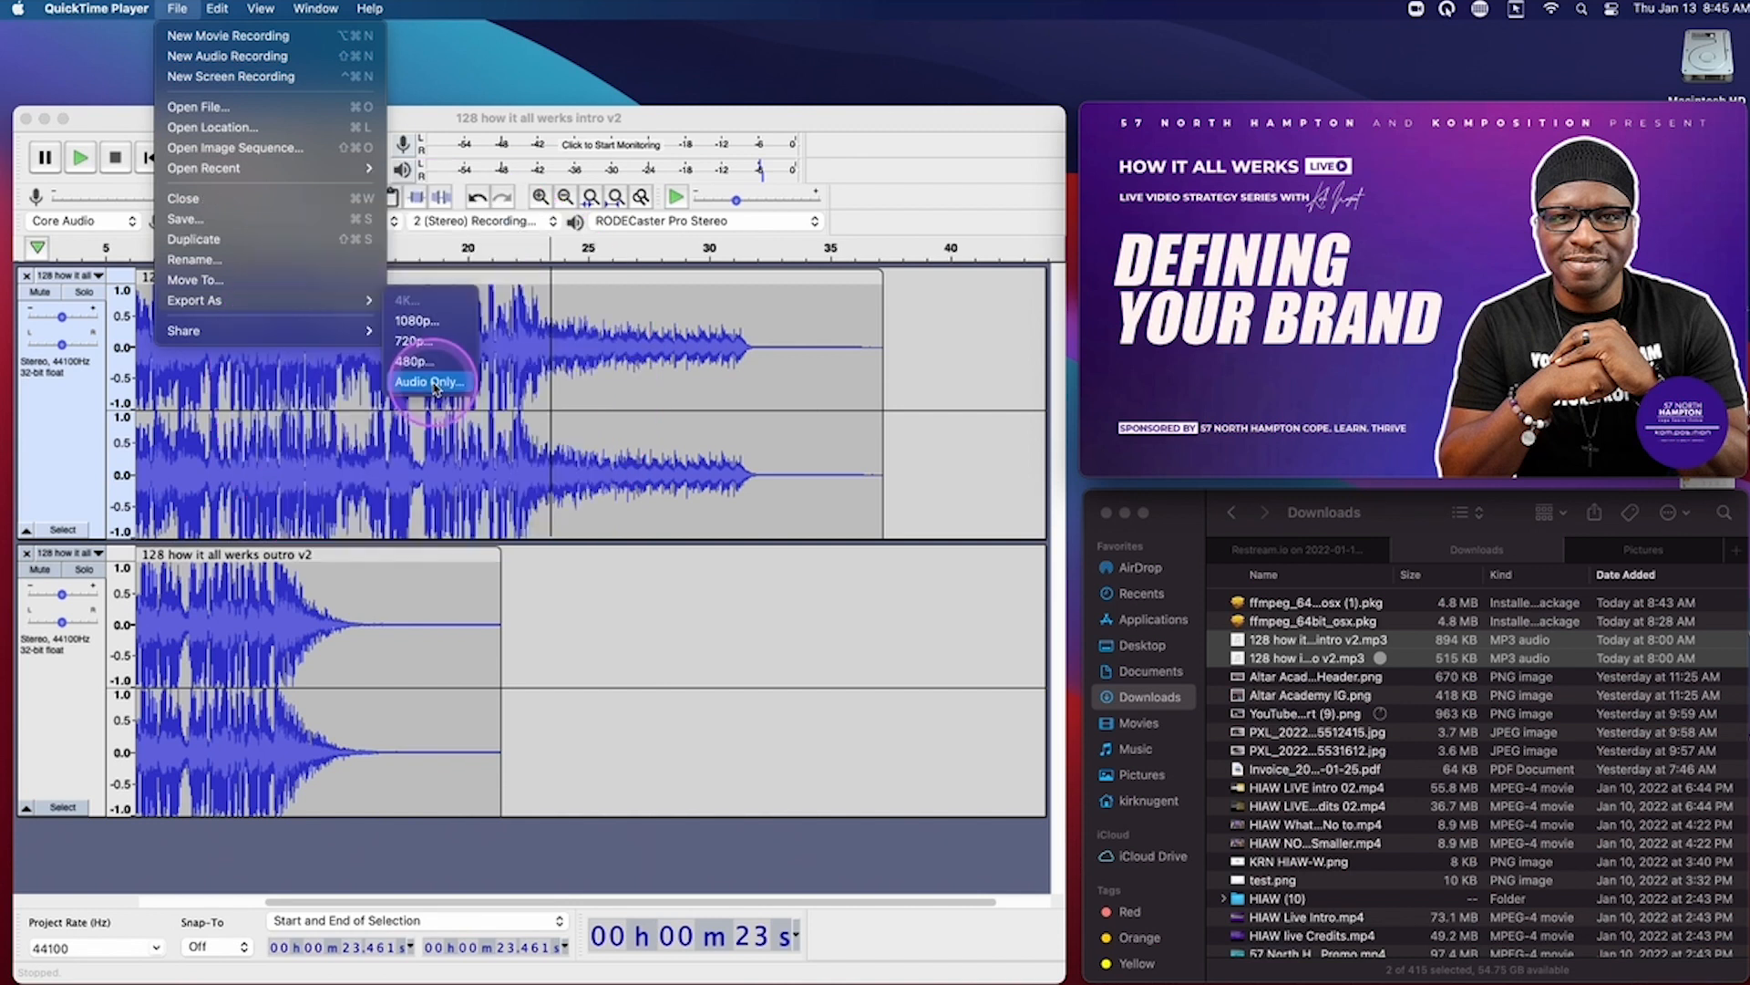
click(434, 383)
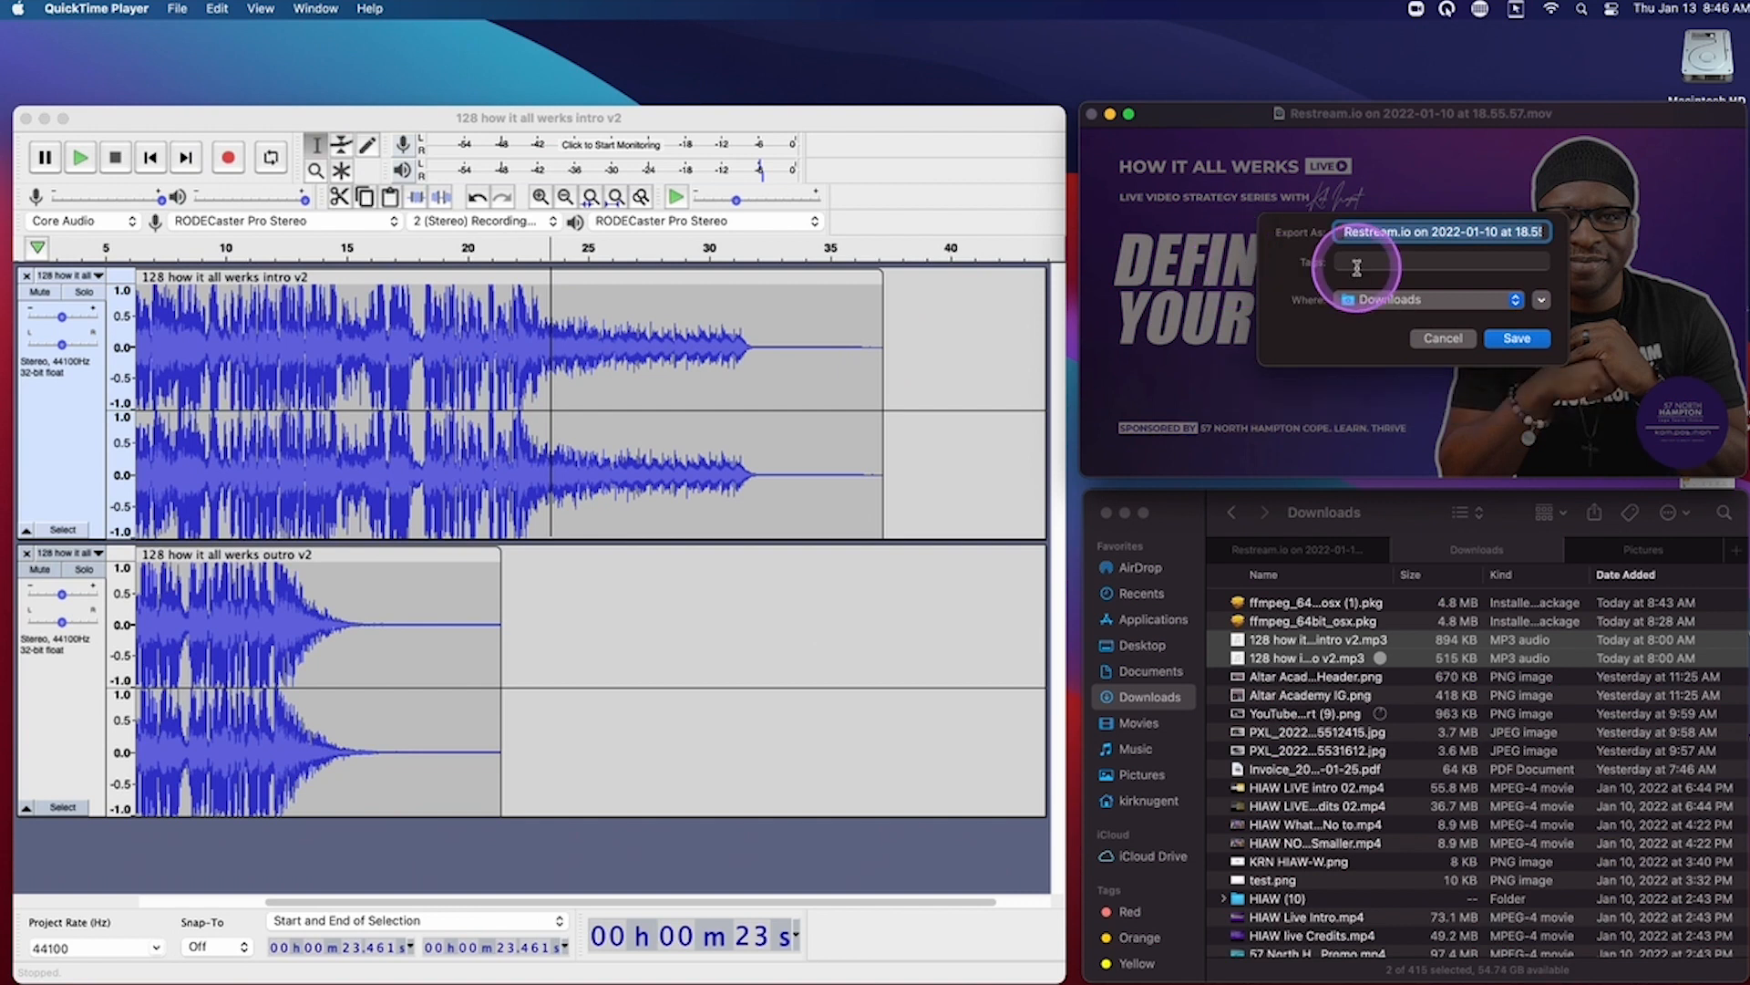
text(Branding KRN)
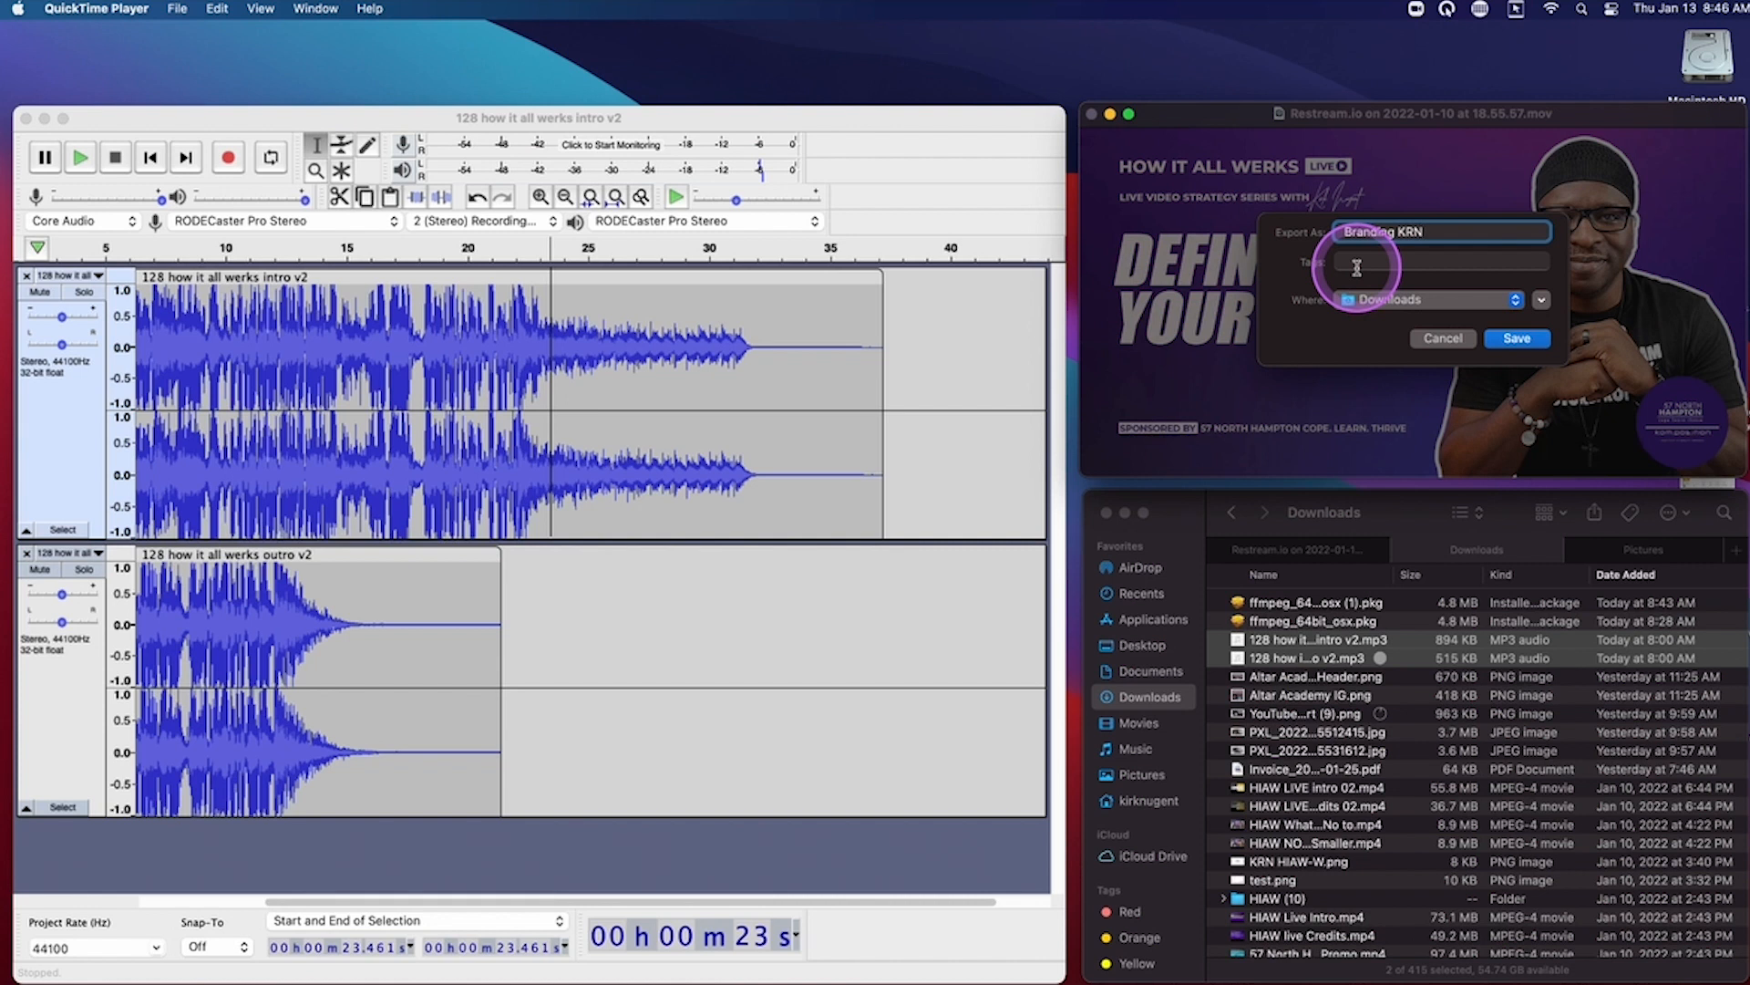
click(1459, 308)
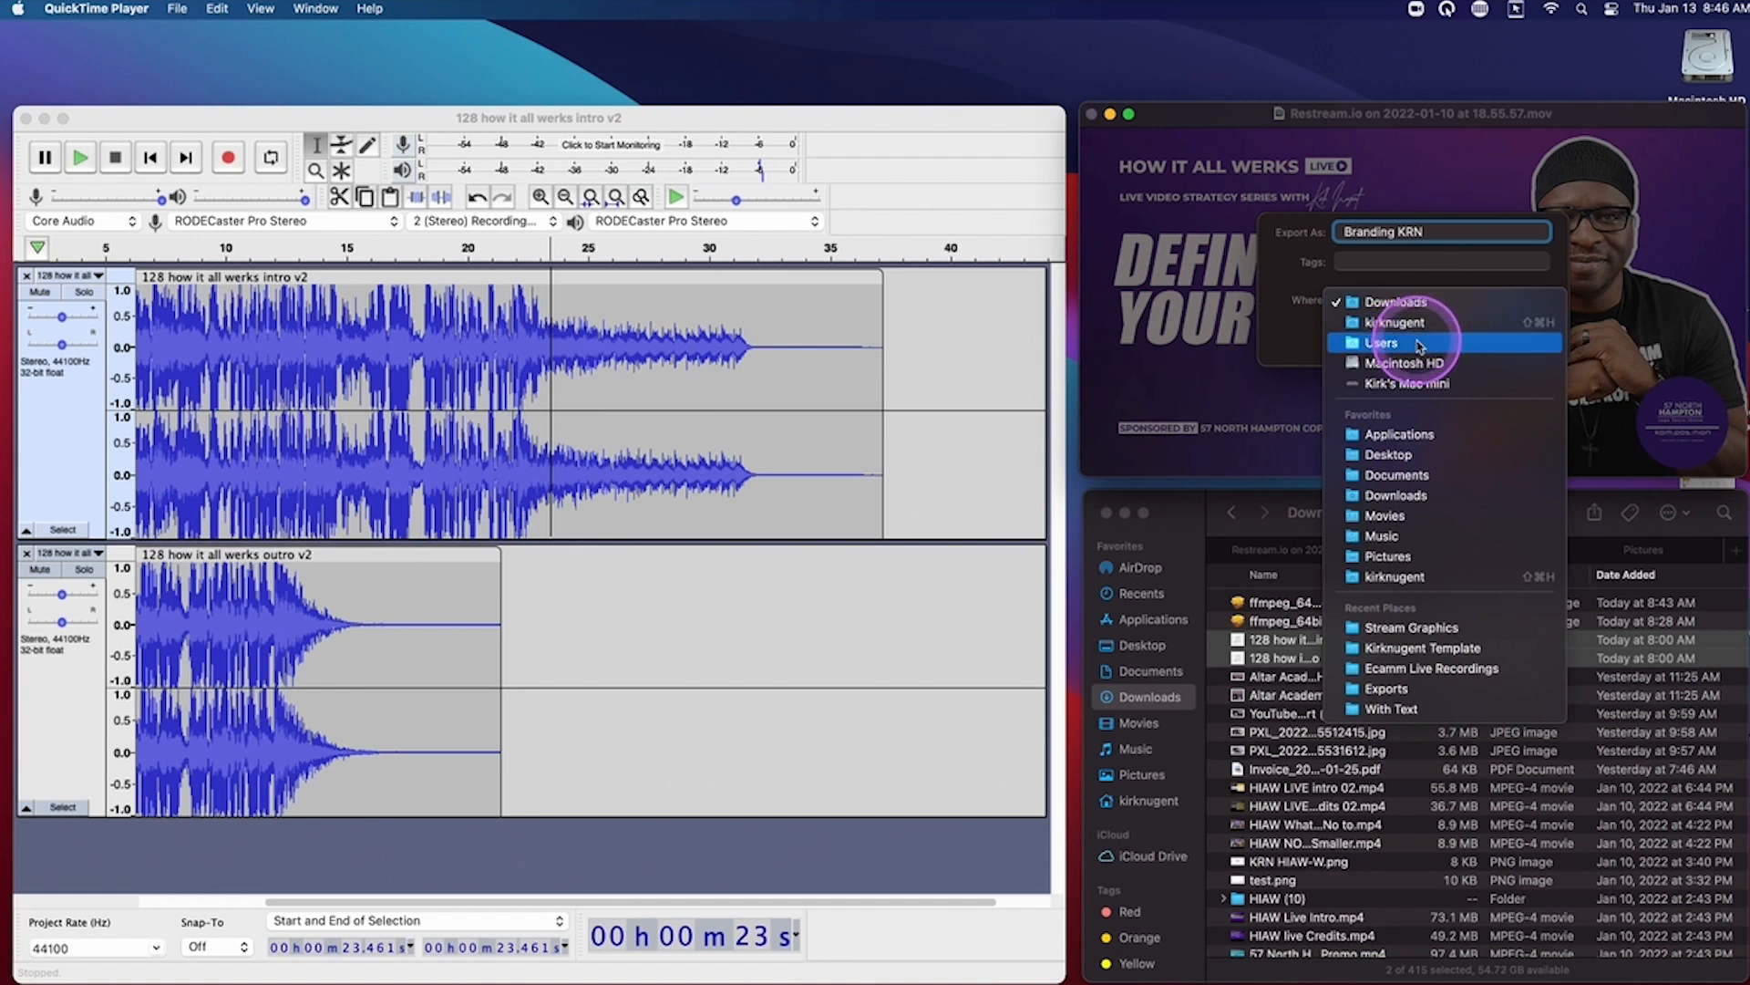
click(1395, 454)
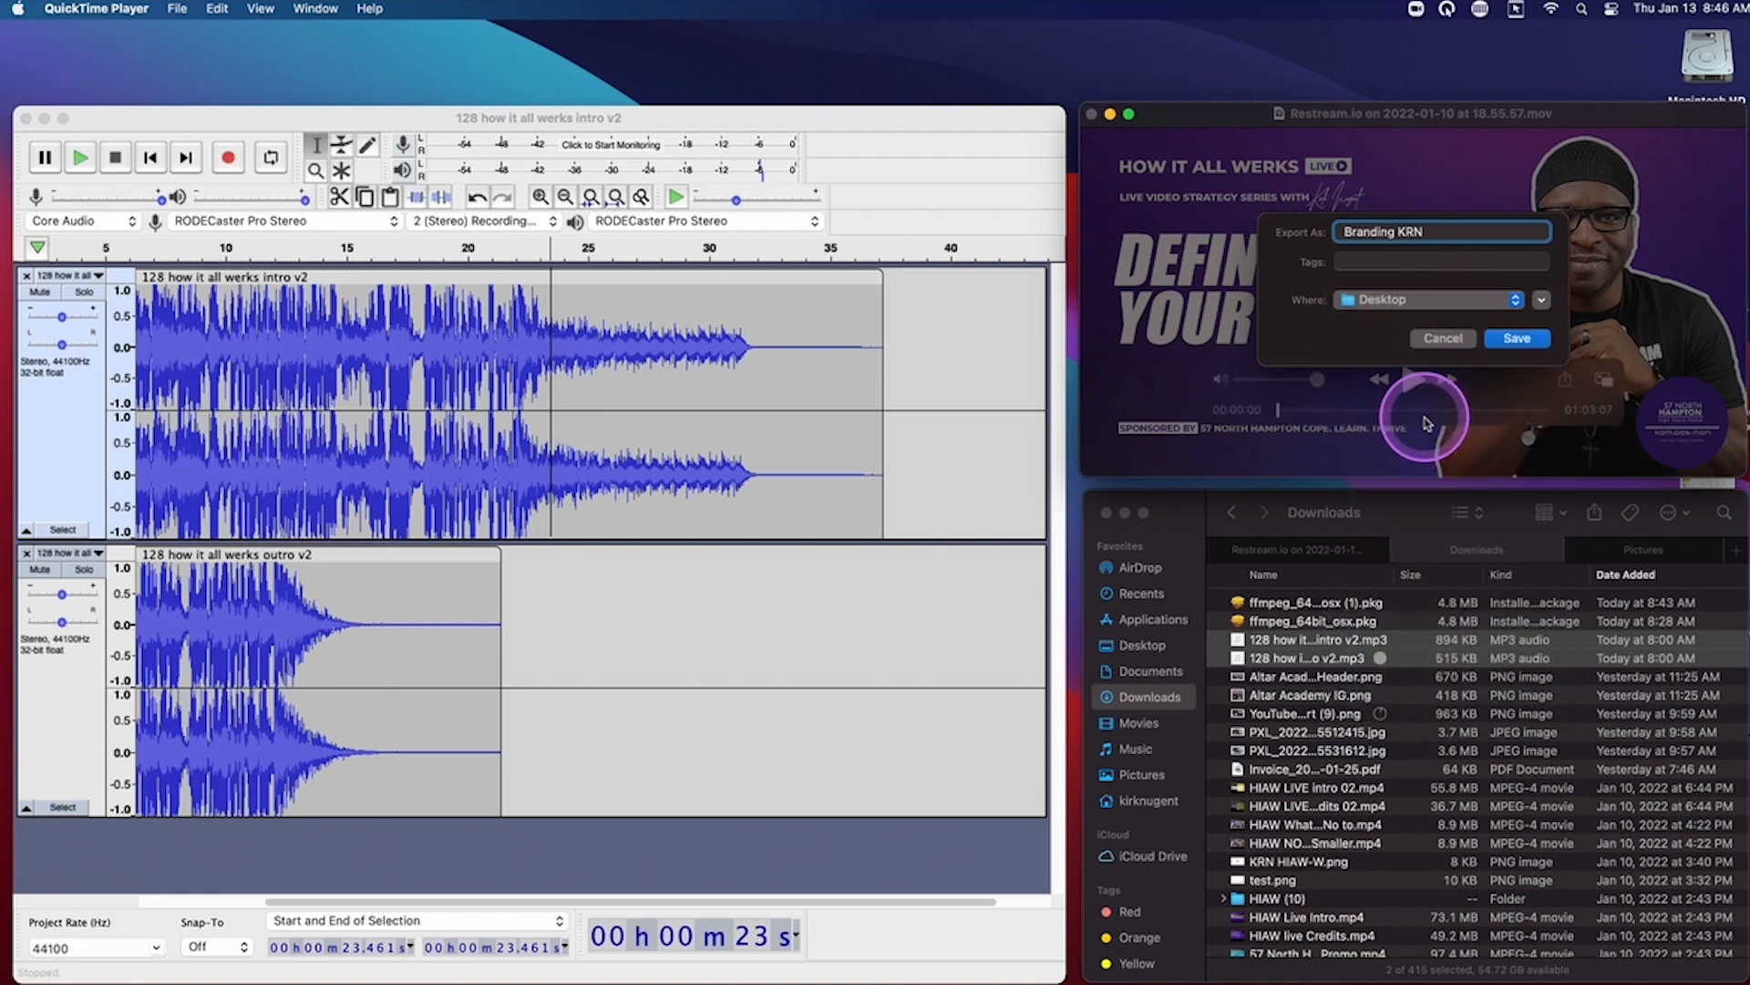
click(1497, 335)
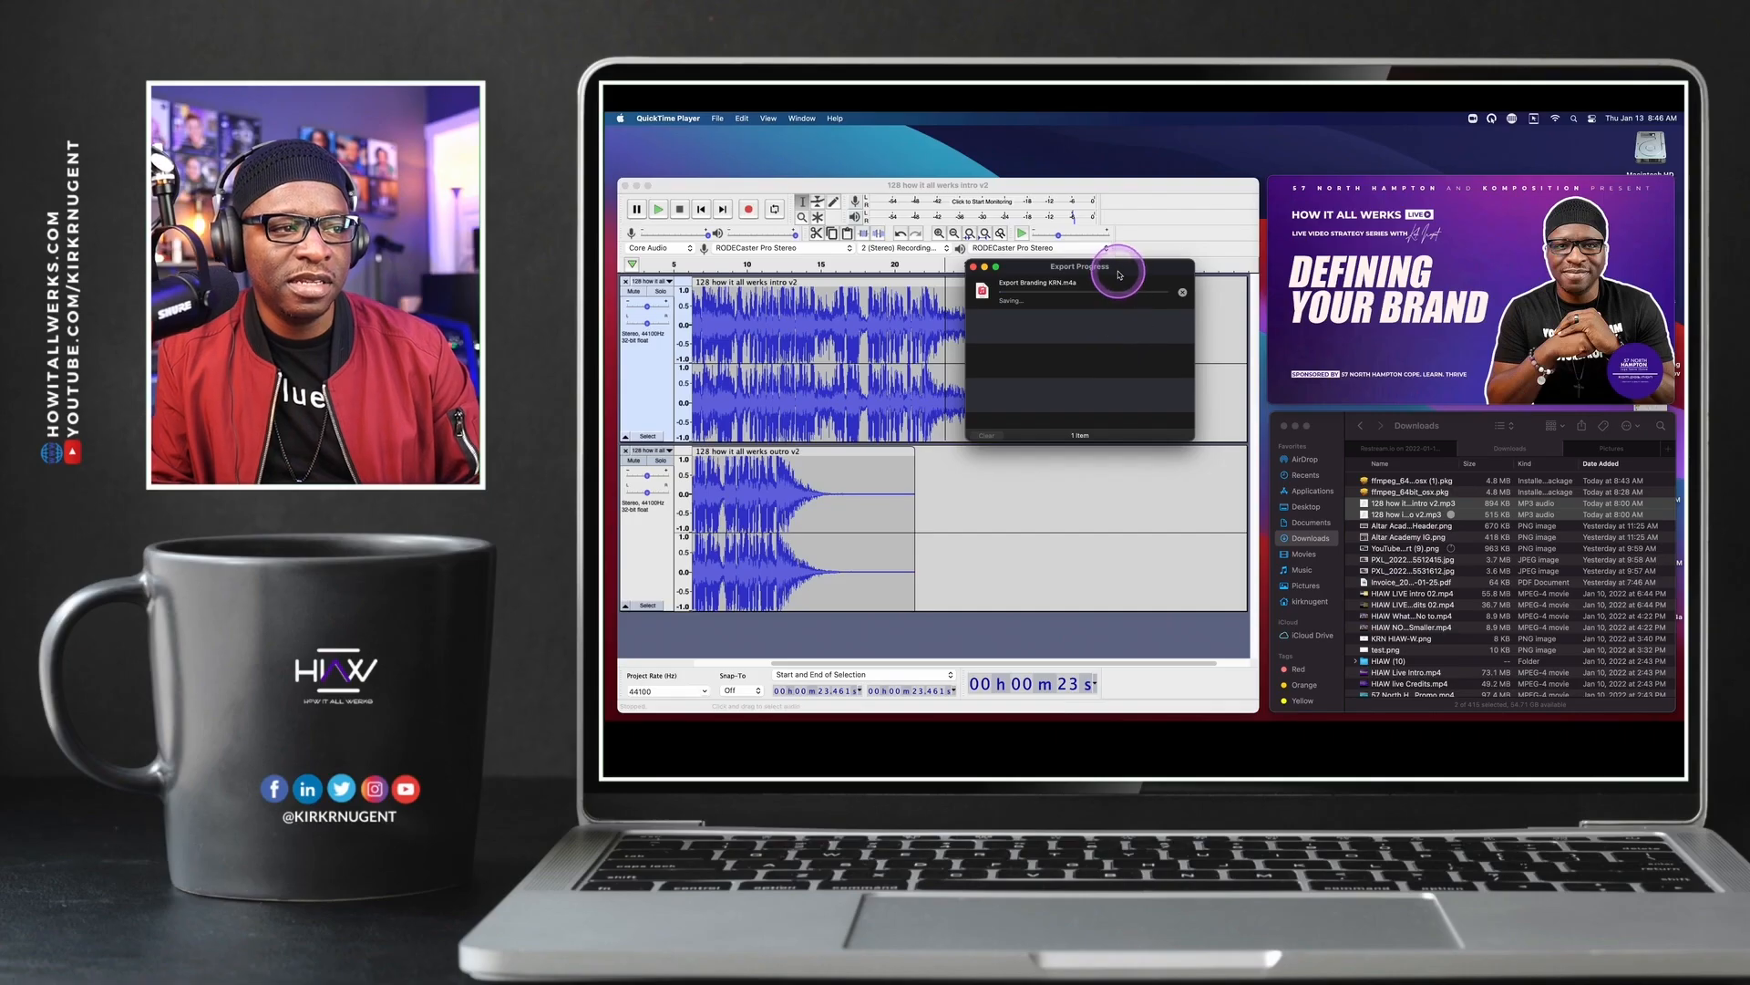
drag(831, 258, 1106, 270)
drag(1285, 276, 1504, 207)
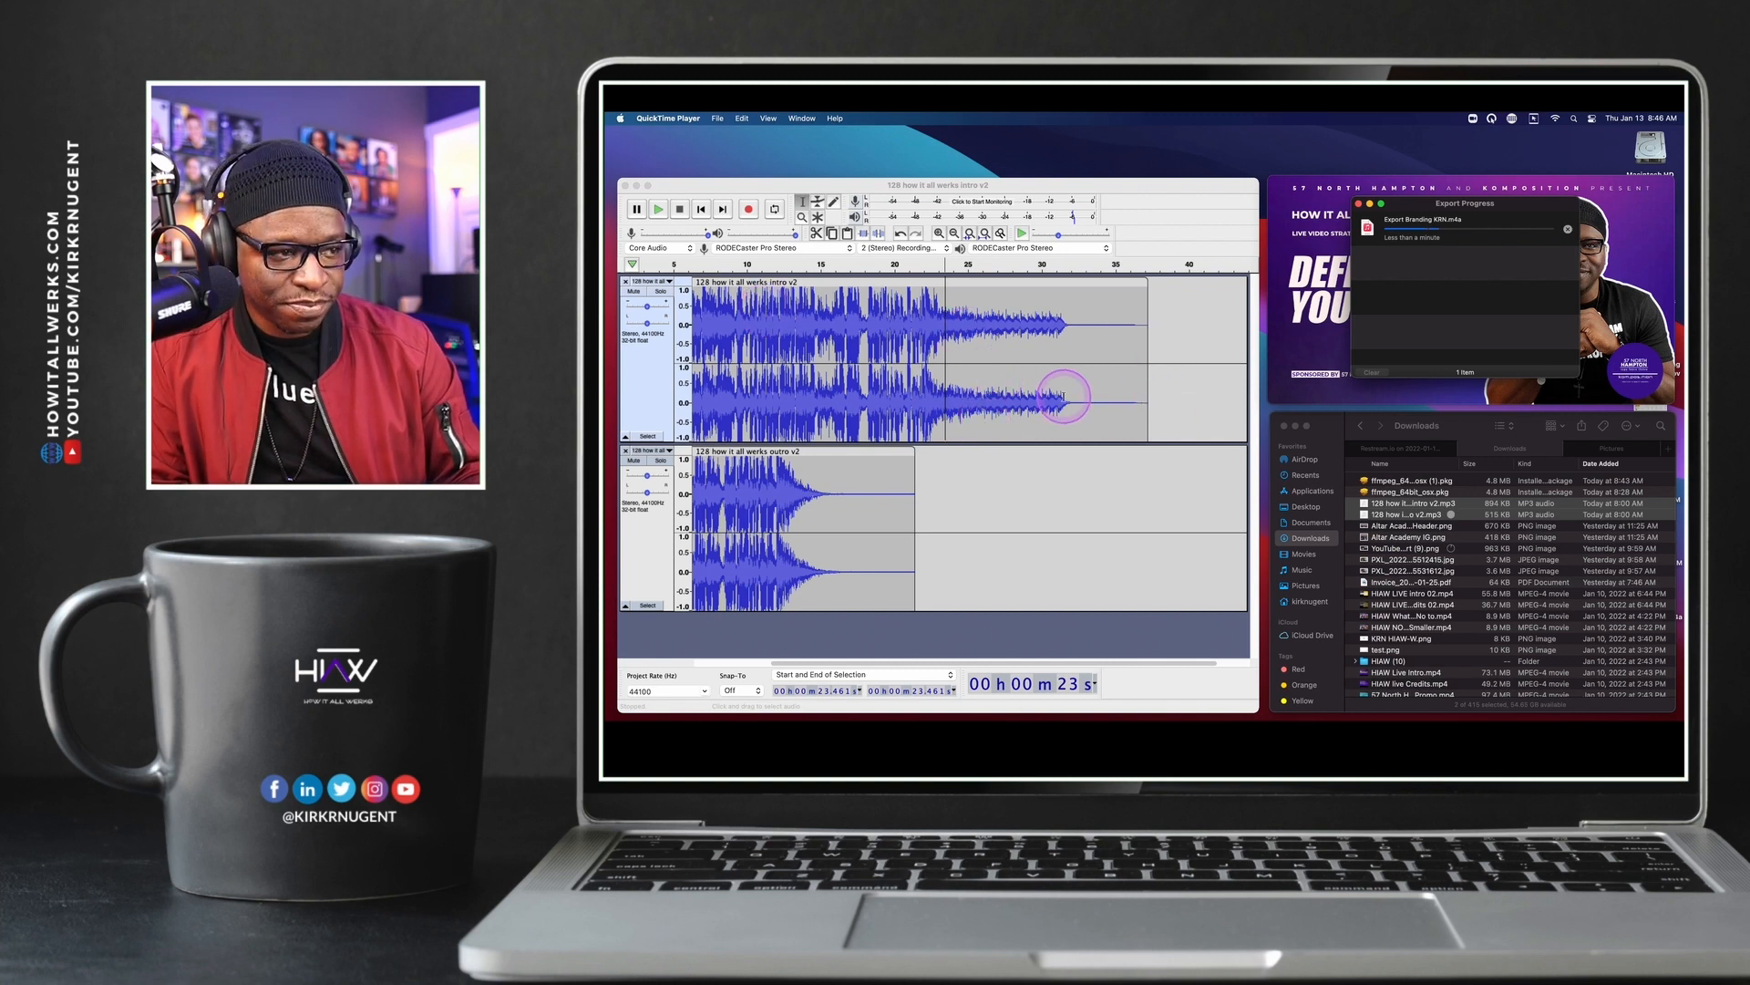
In Audacity, shift the intro clip along its track to start at about 23 seconds
click(1056, 387)
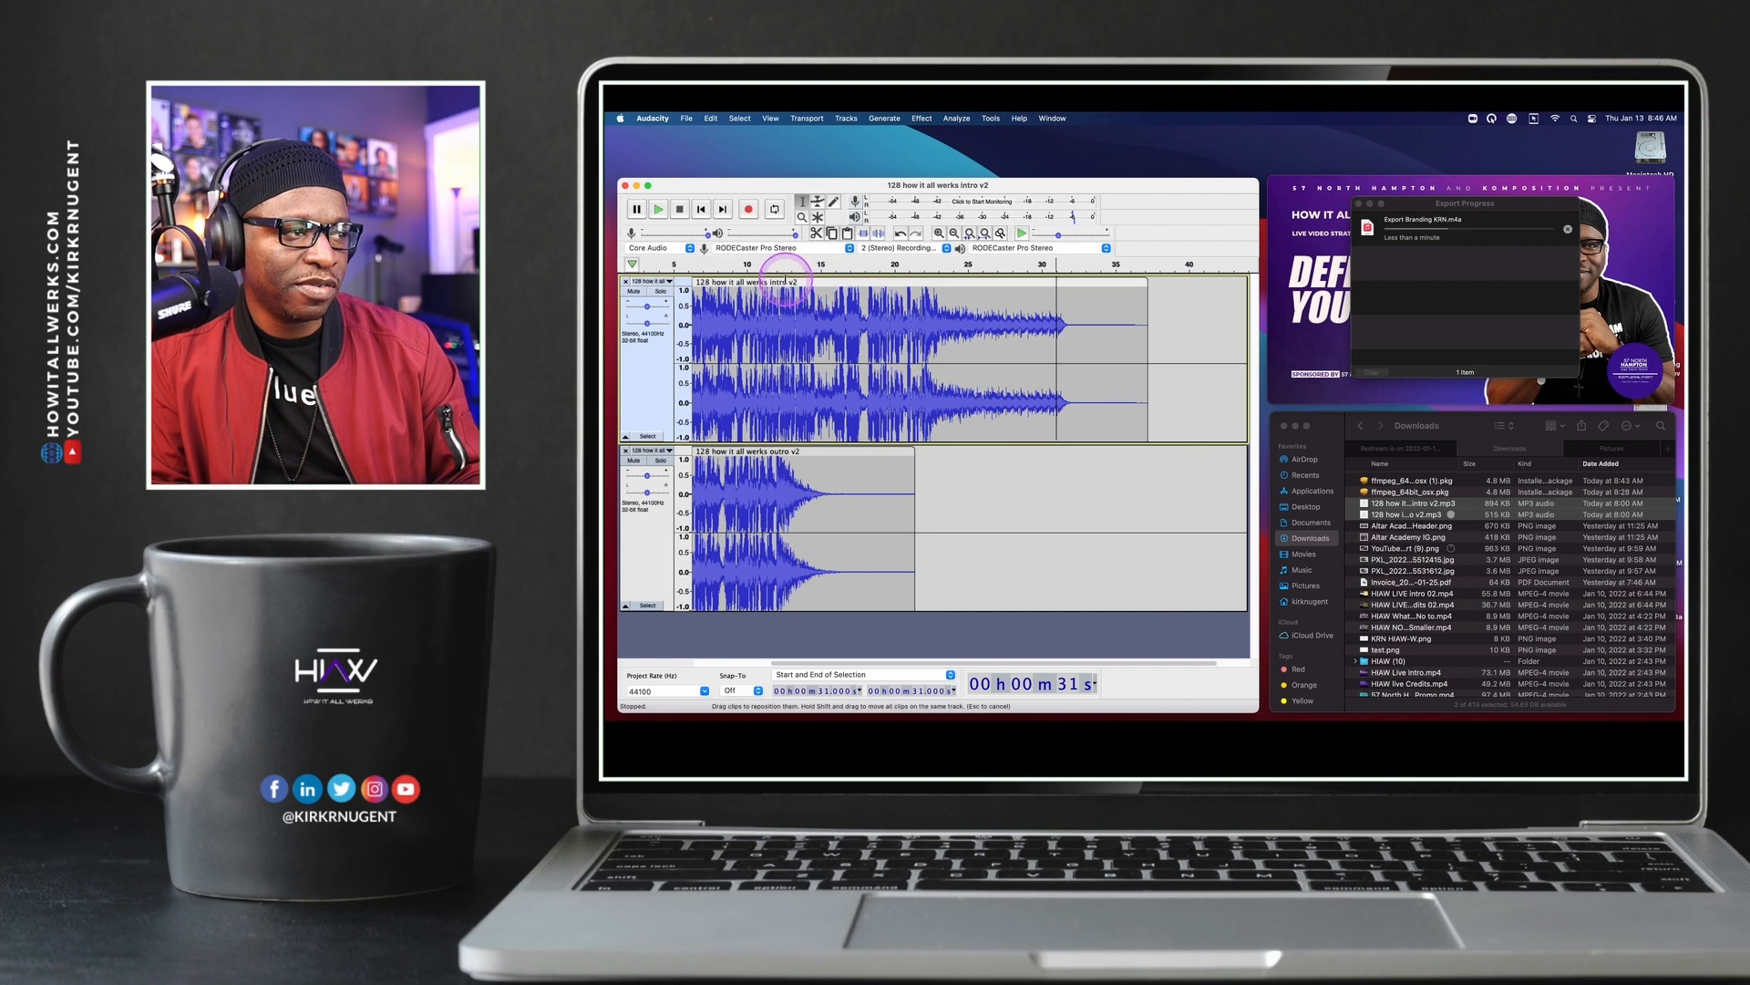
drag(788, 280, 1015, 295)
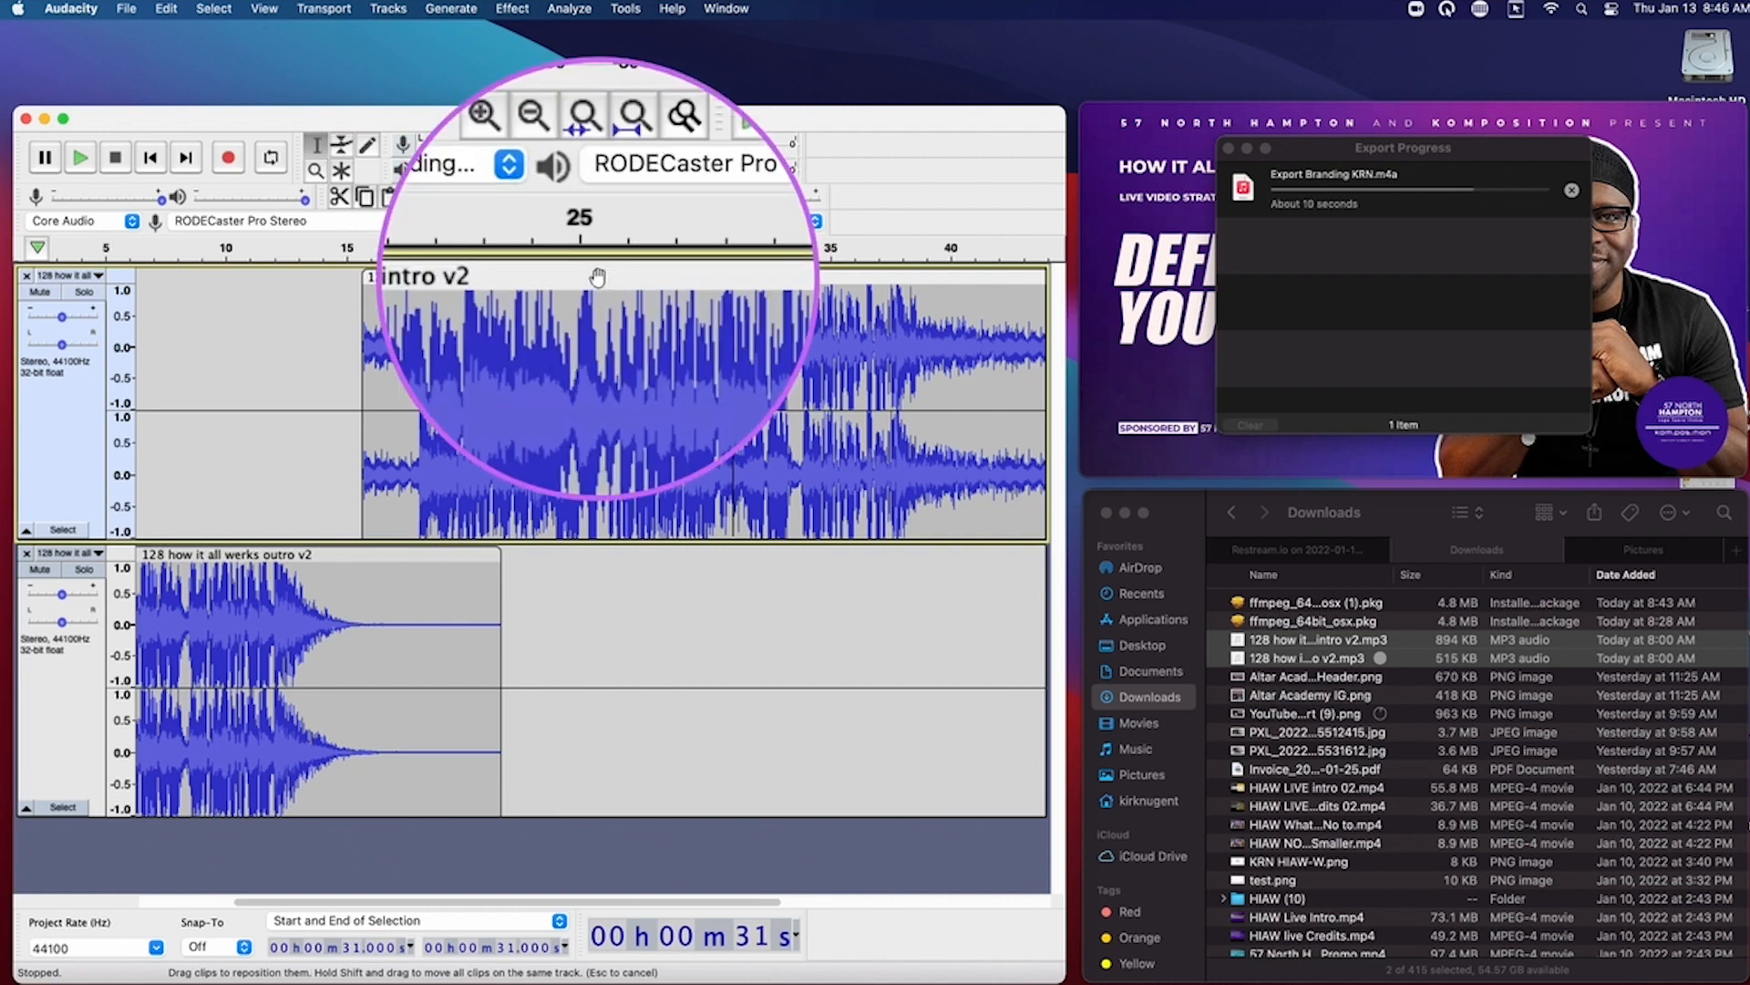
drag(598, 277, 829, 292)
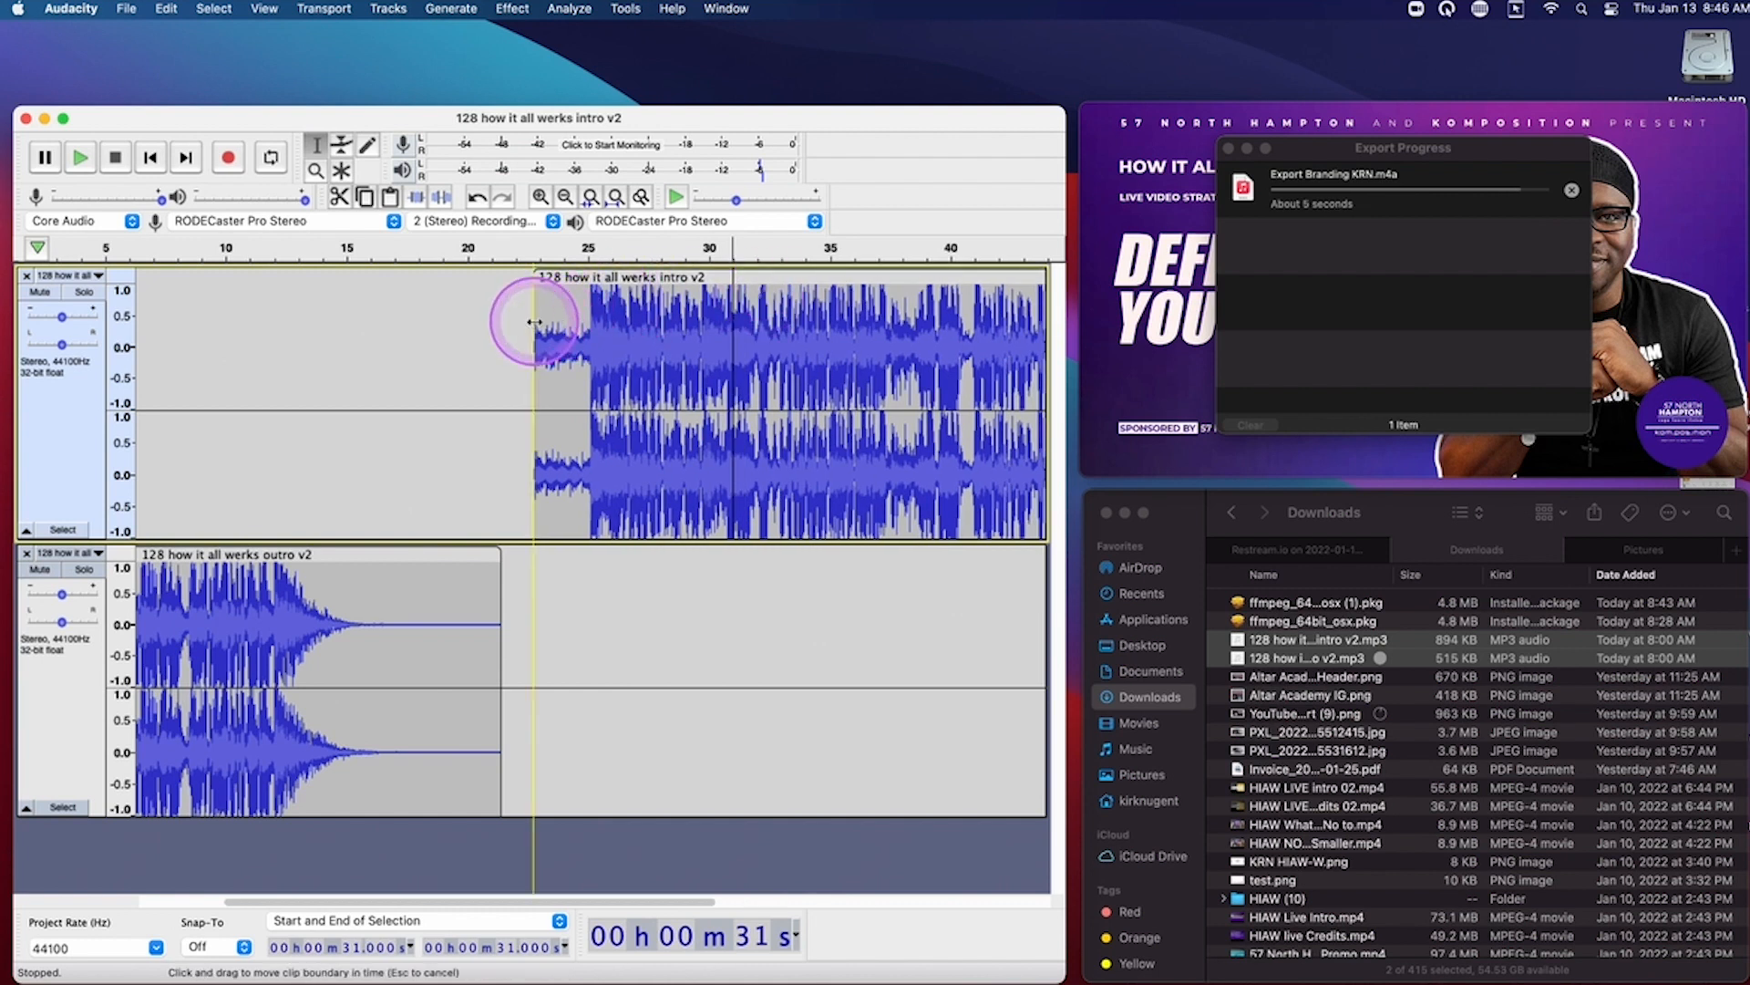
Play the intro clip briefly from the 31-second mark and again from near its beginning, at about 24 seconds
key(space)
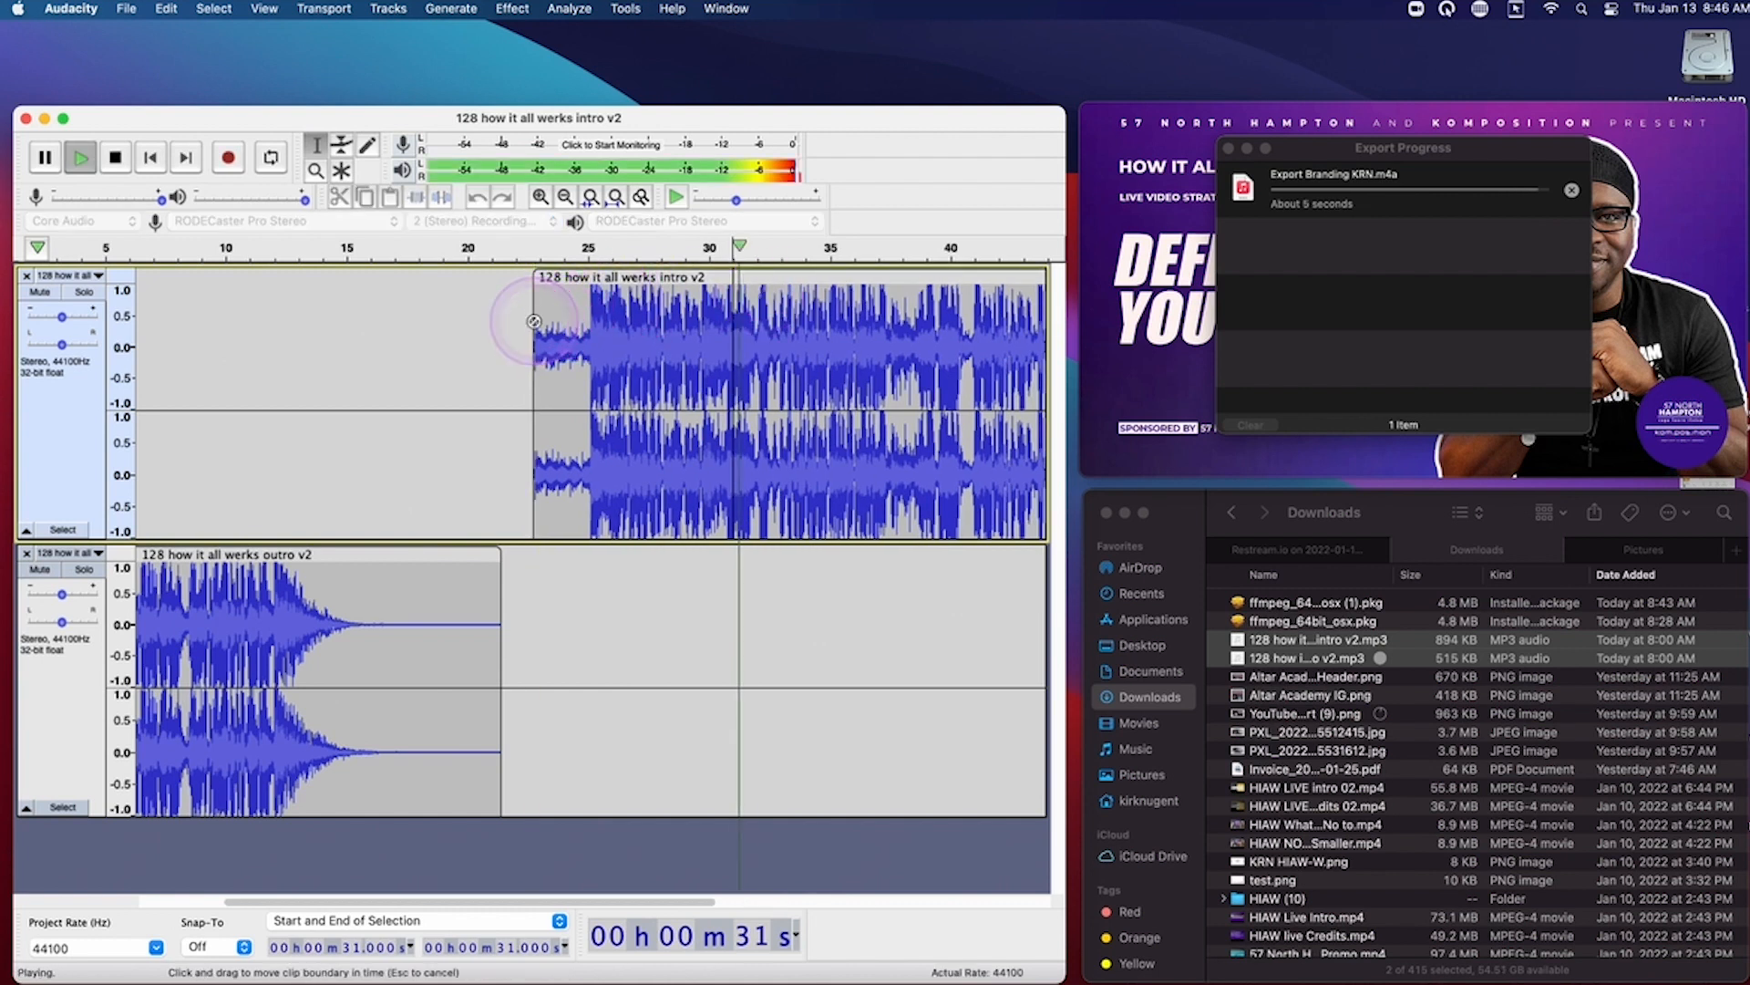
key(space)
click(559, 285)
key(space)
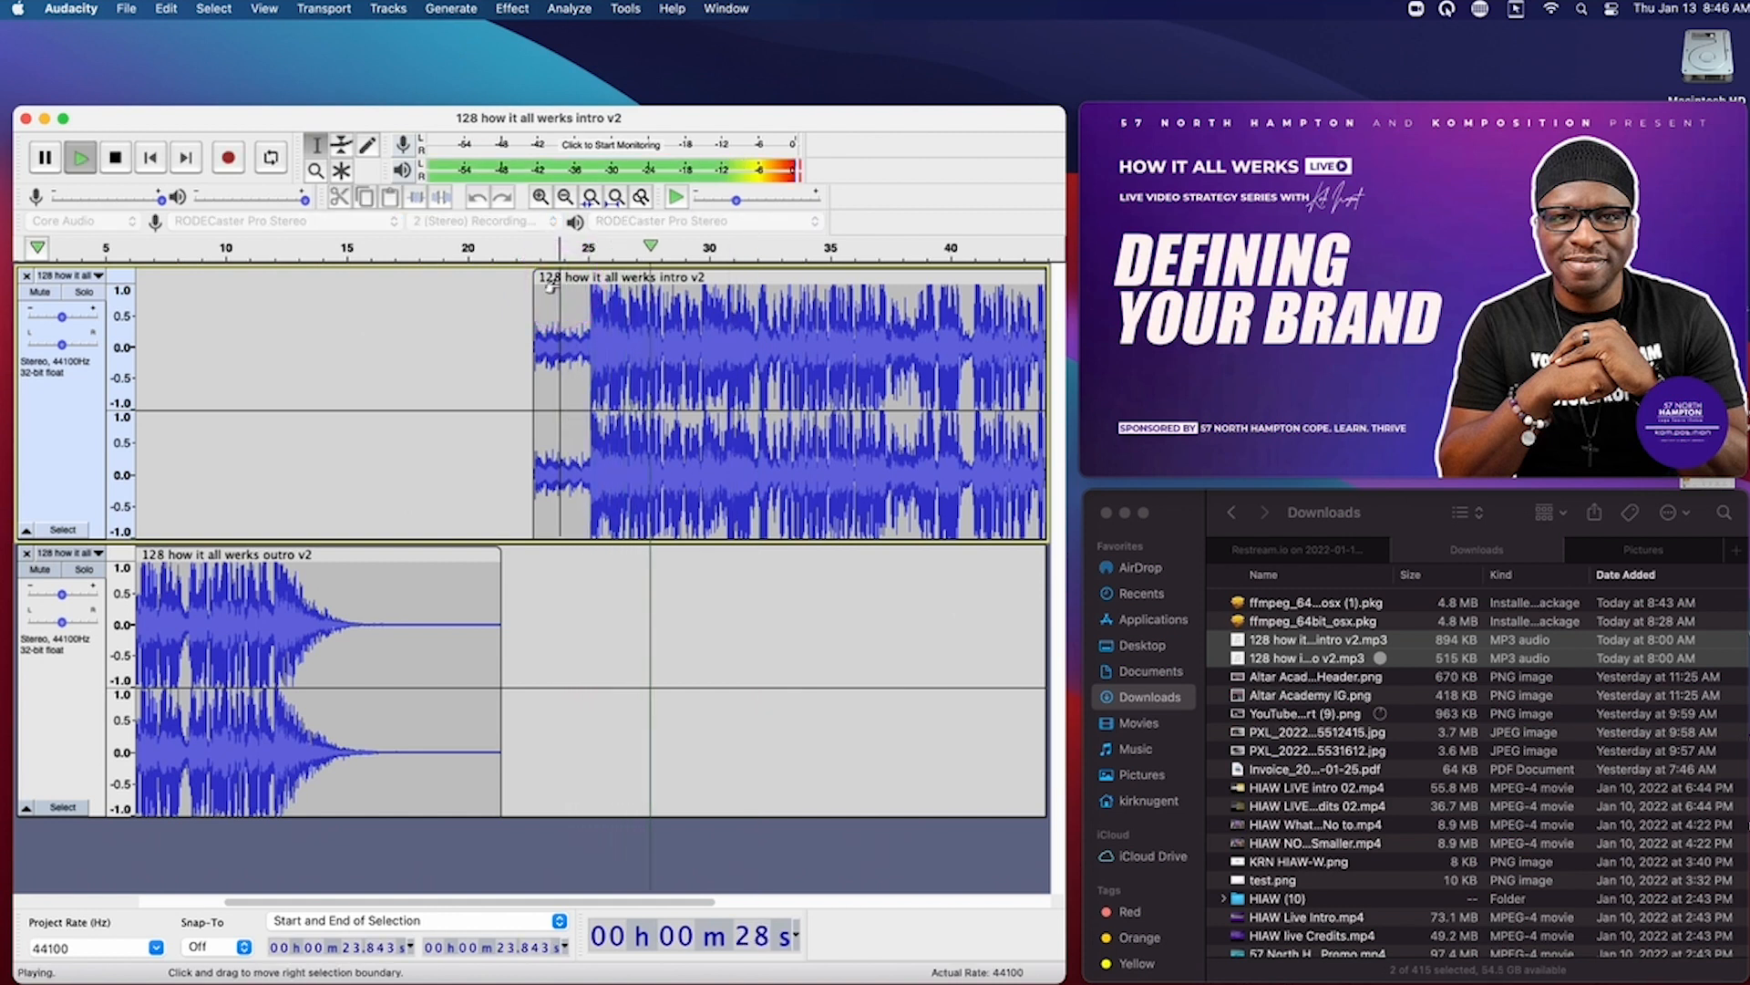
key(space)
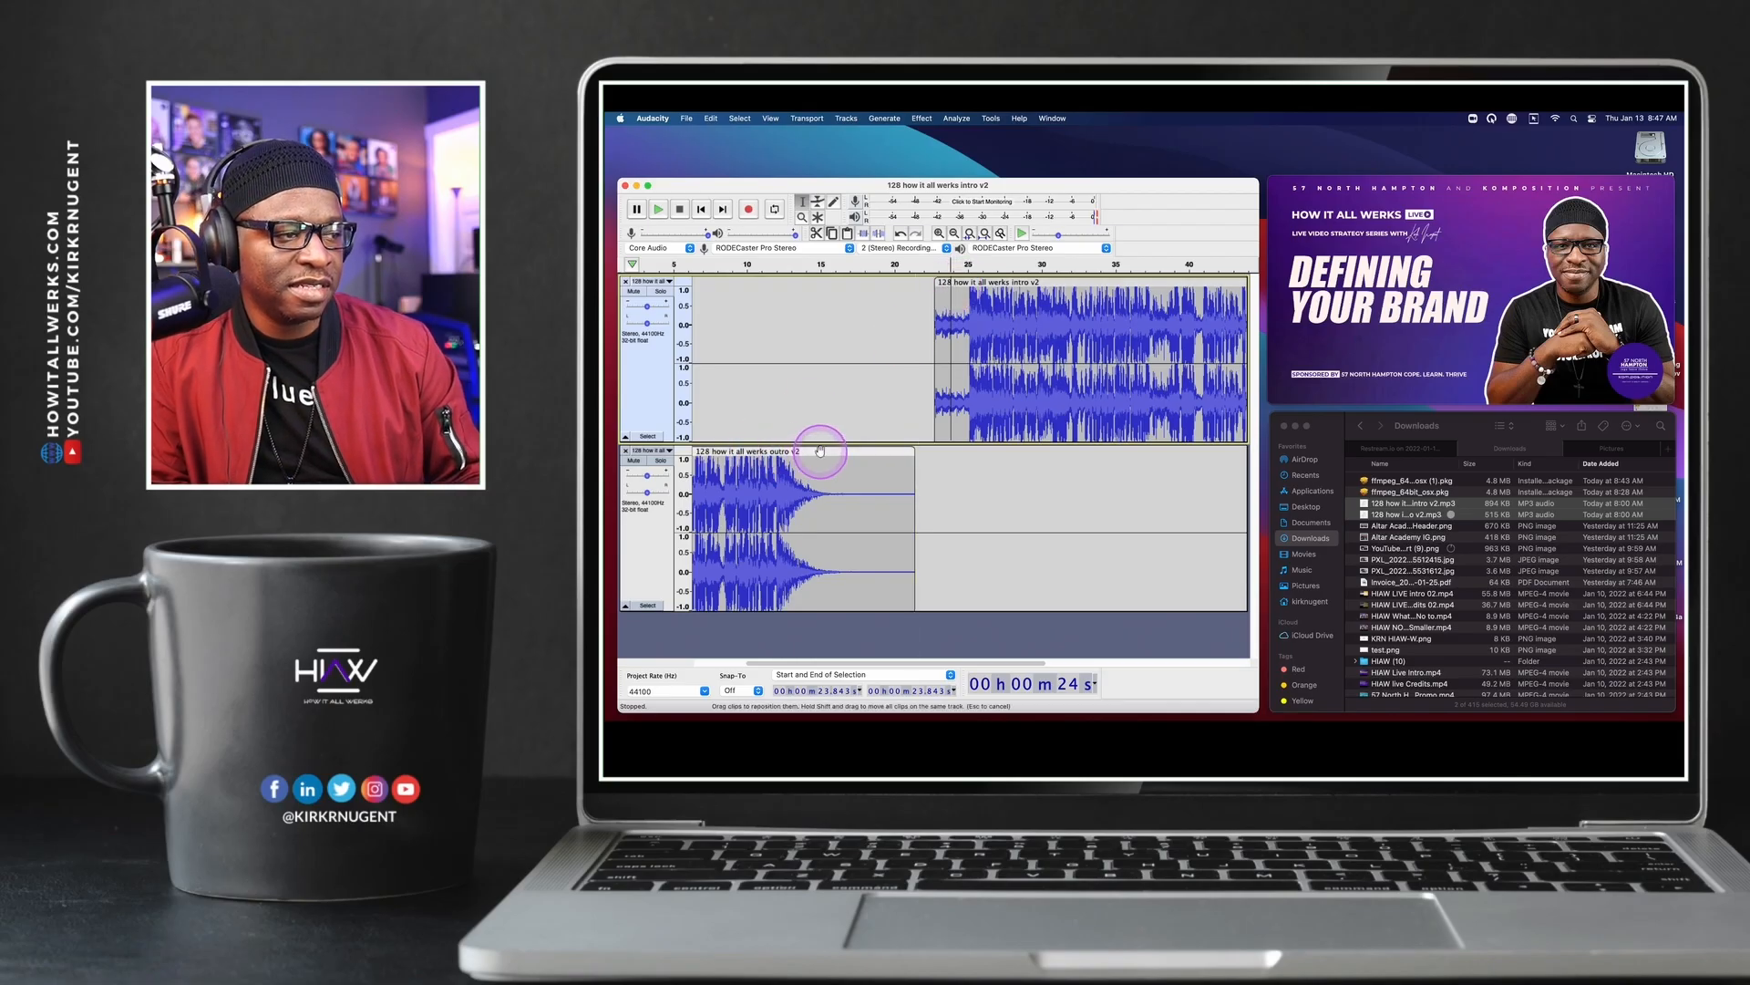
Shift the outro clip to about 26 seconds and return the intro clip to the start of the timeline
drag(821, 453, 1090, 450)
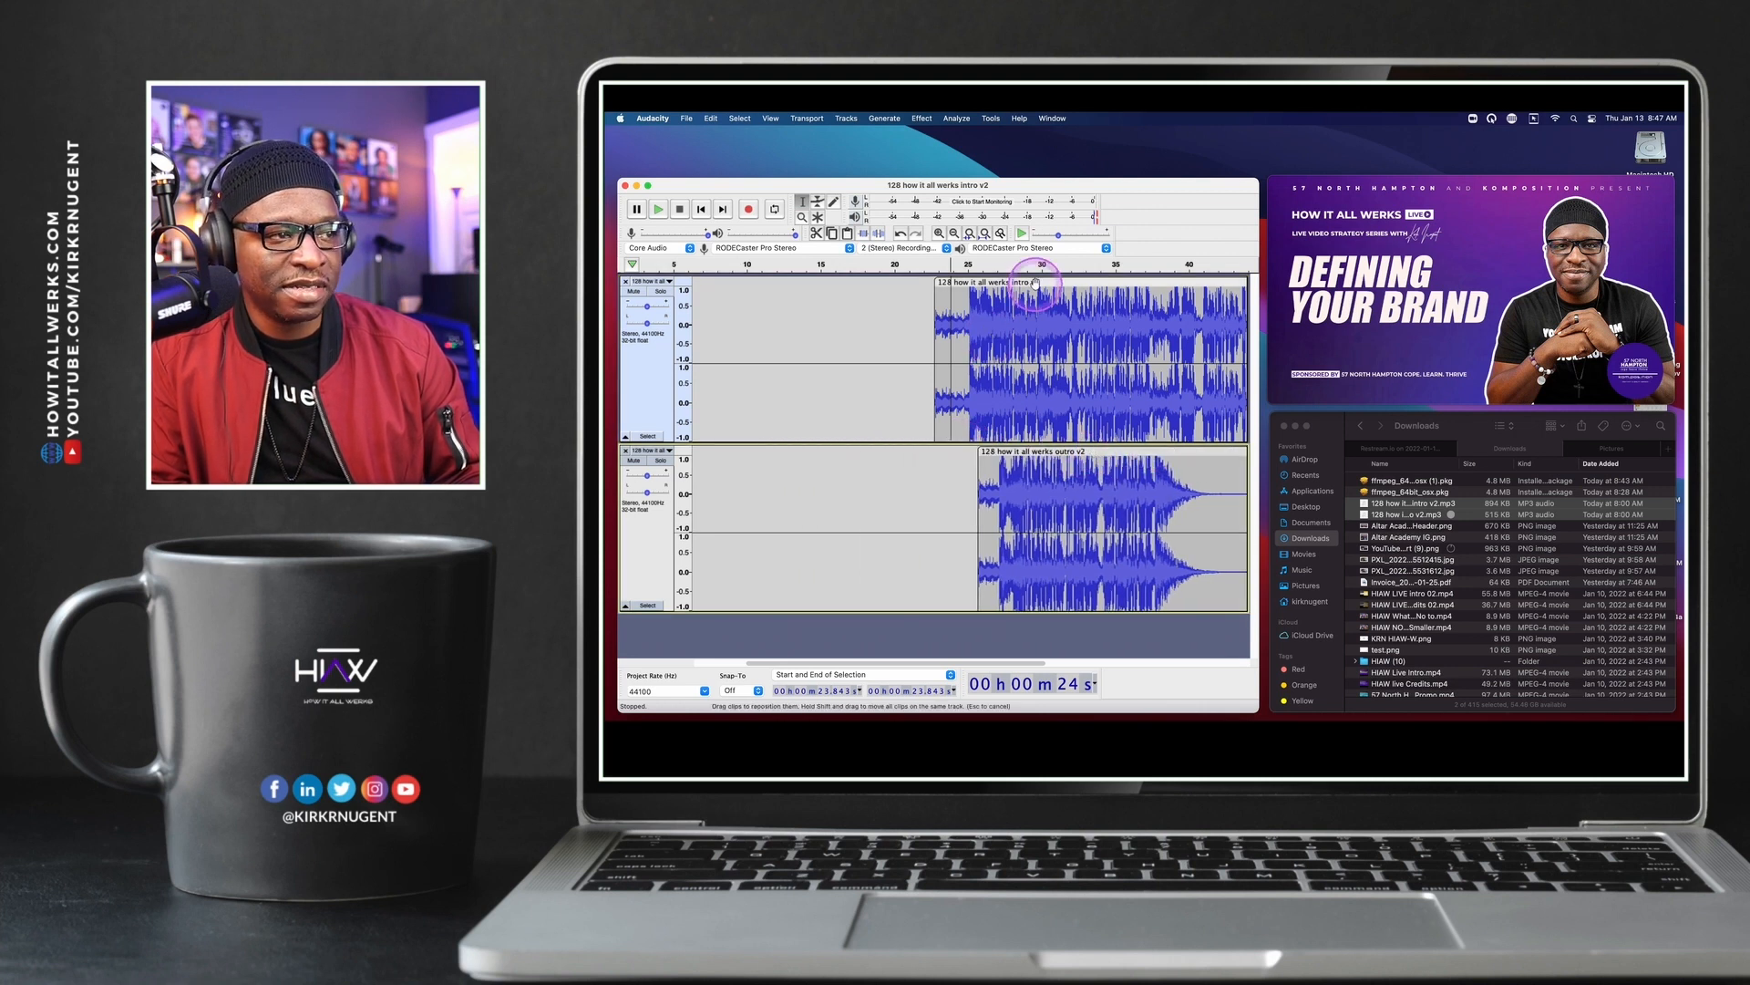
drag(1055, 283, 784, 283)
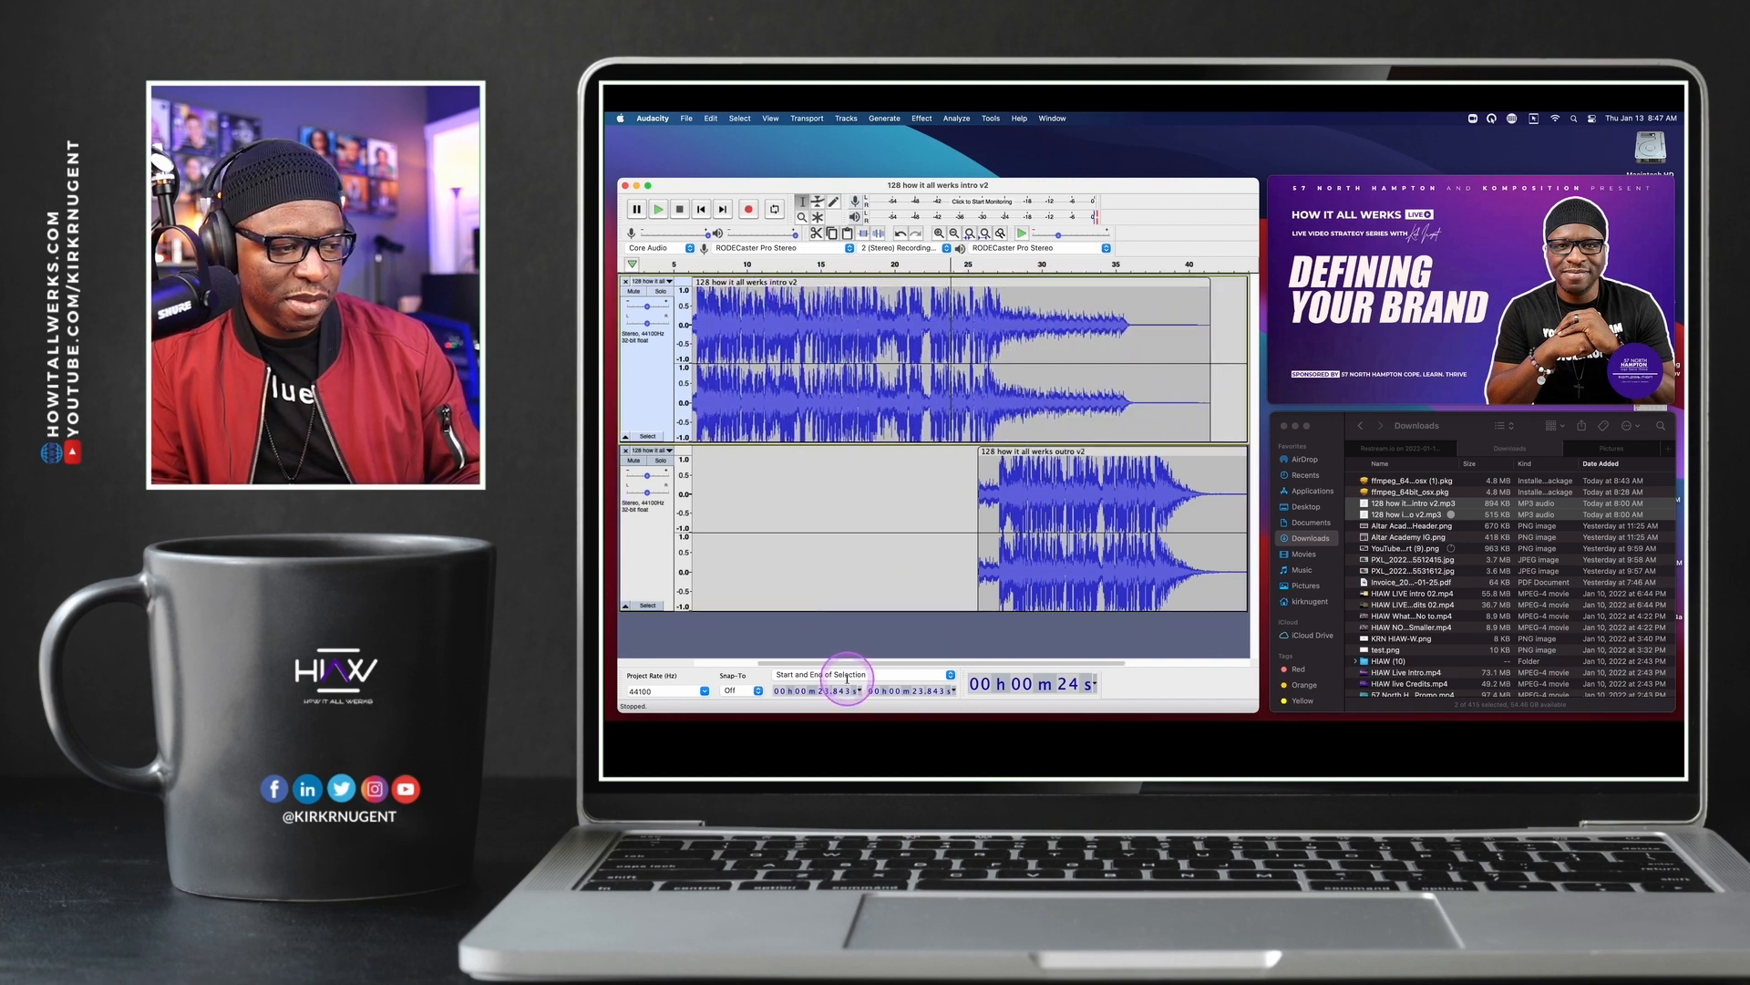
drag(776, 663, 719, 663)
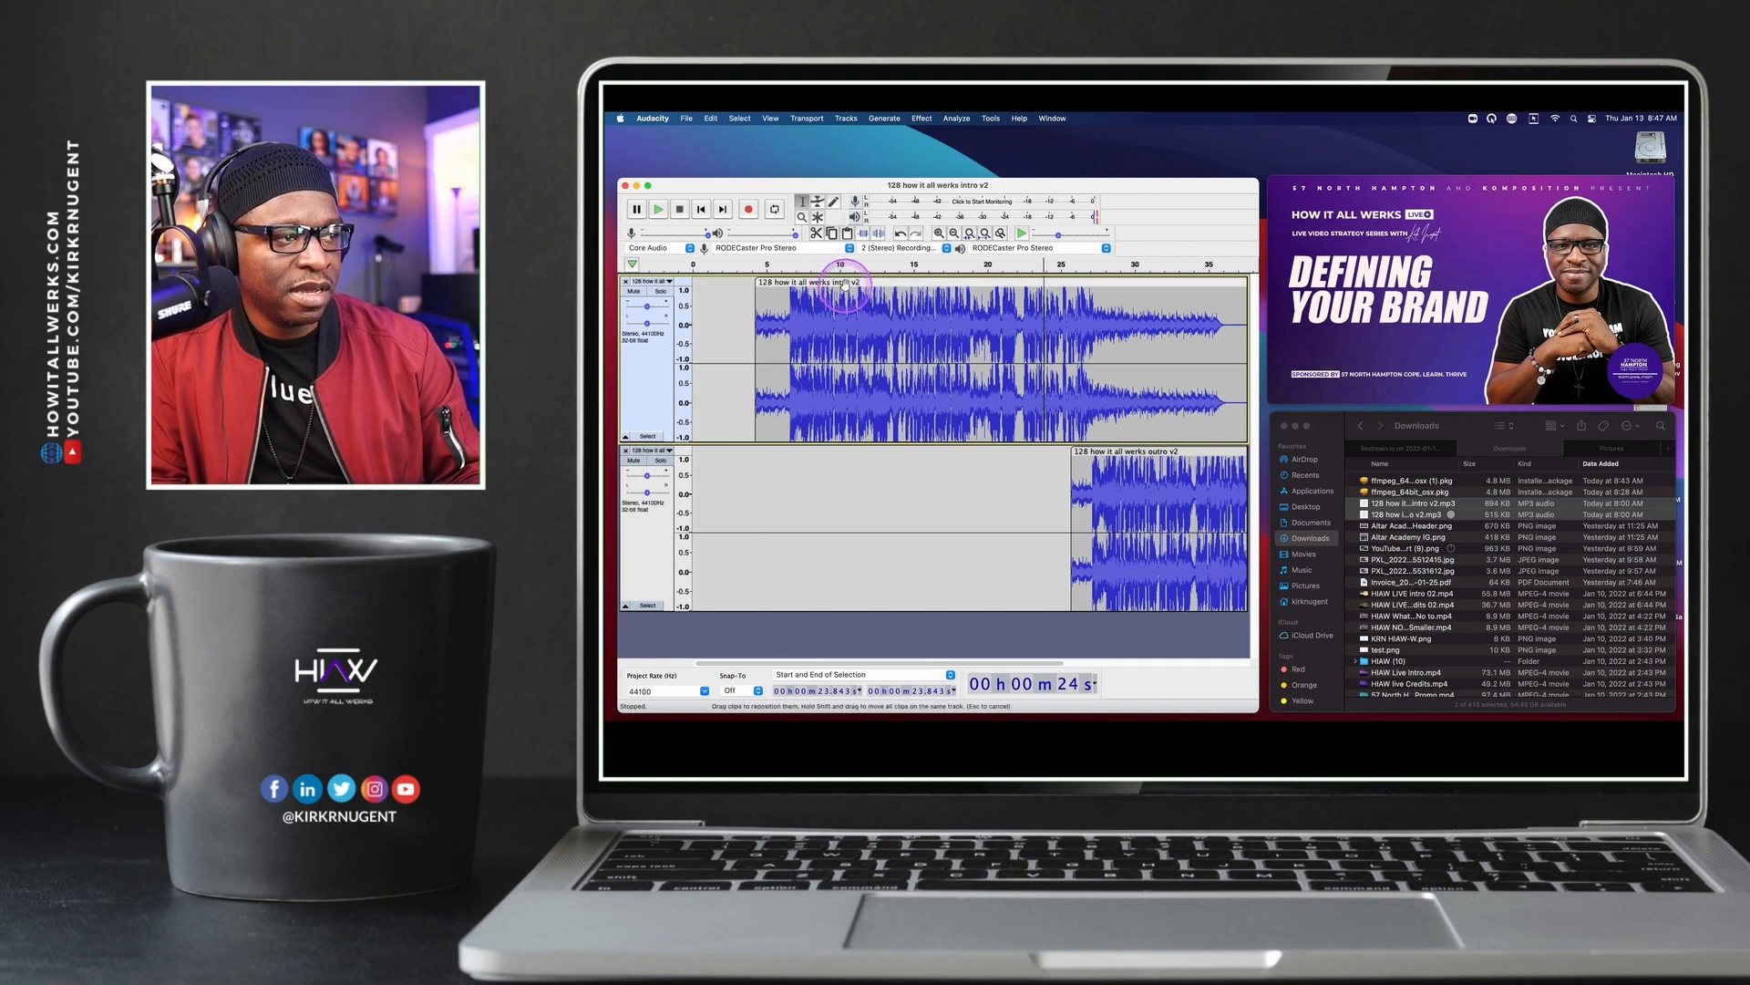
click(873, 285)
drag(872, 282, 813, 283)
Shift the outro clip past the end of the intro clip, starting at about 43 seconds
drag(1143, 451, 1202, 451)
drag(973, 667, 1169, 658)
drag(904, 451, 1104, 456)
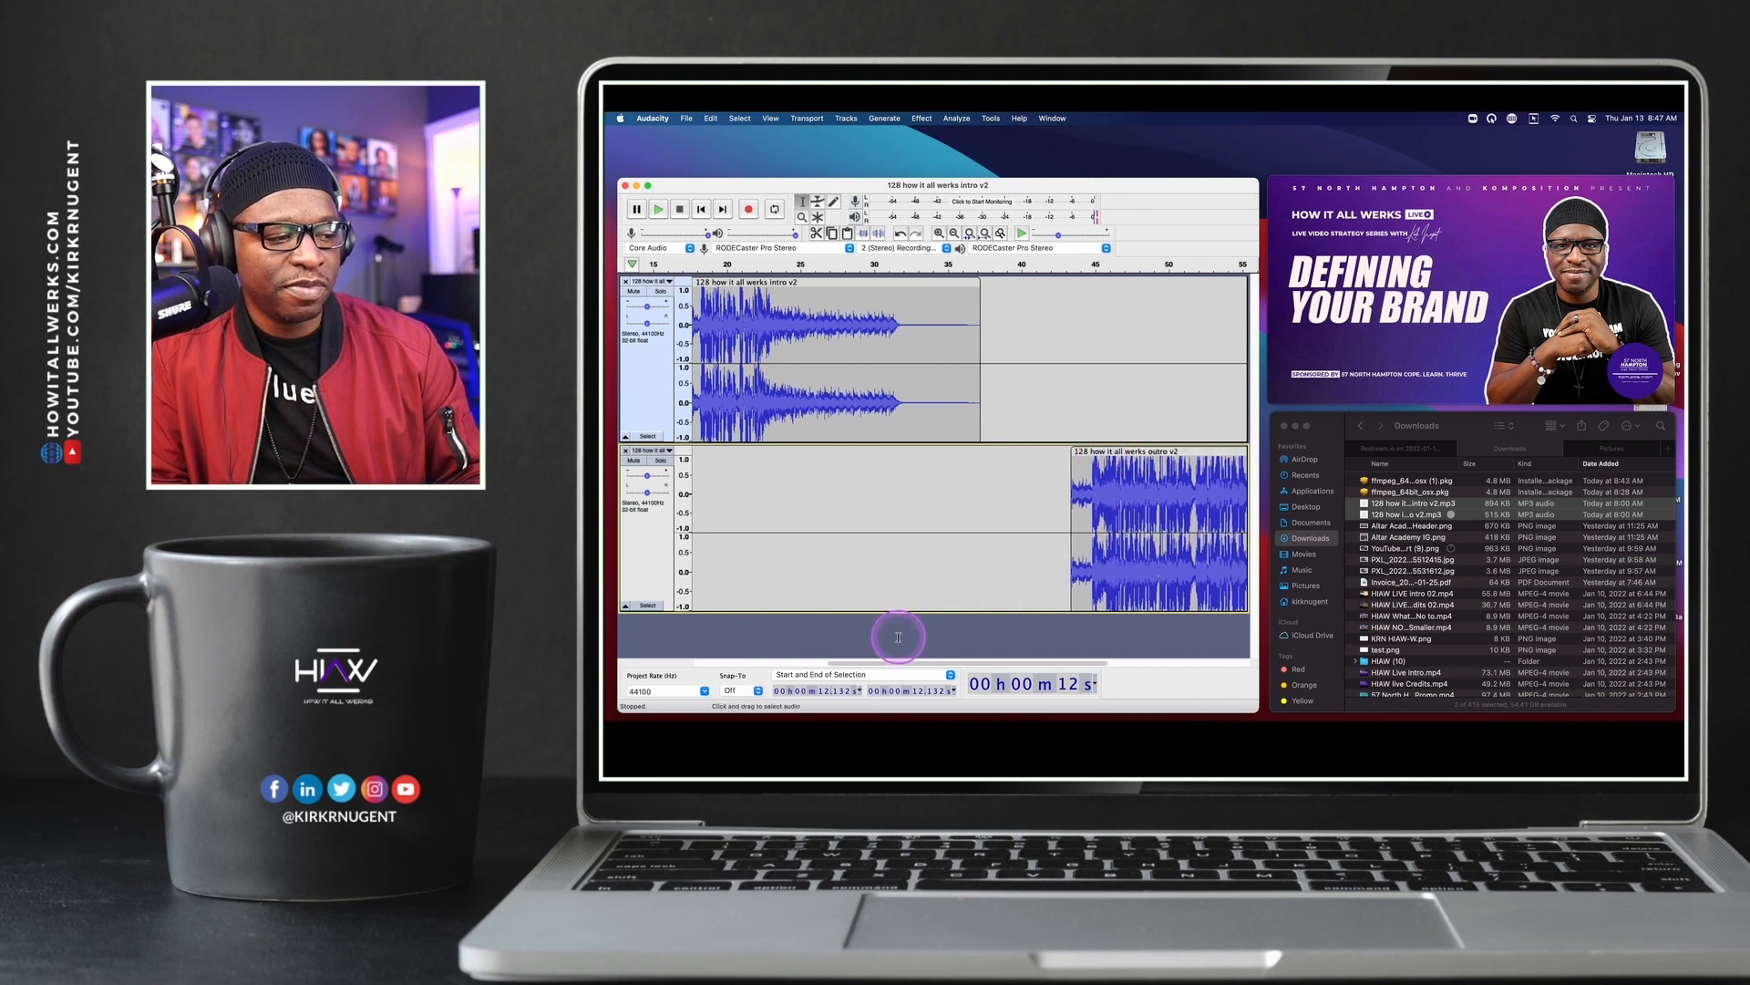
Open the Desktop folder in a new Finder tab and import Branding KRN.m4a into the Audacity project as a third track
drag(848, 664, 740, 658)
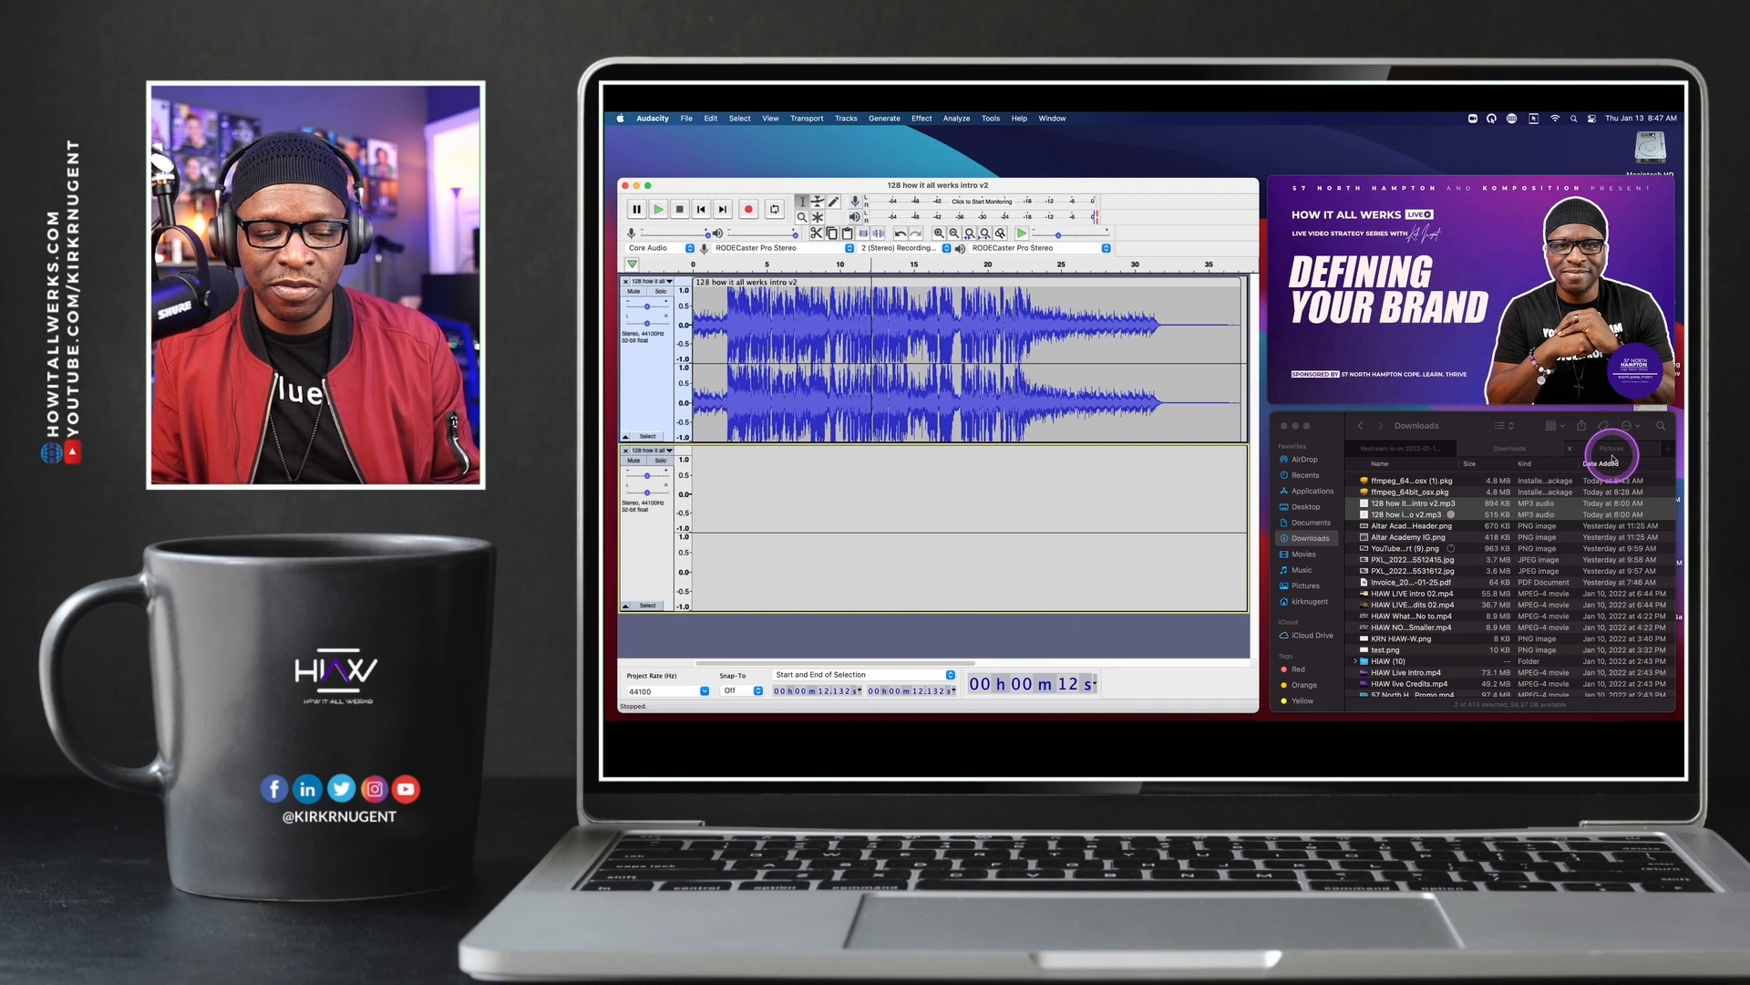
click(1669, 449)
click(1306, 507)
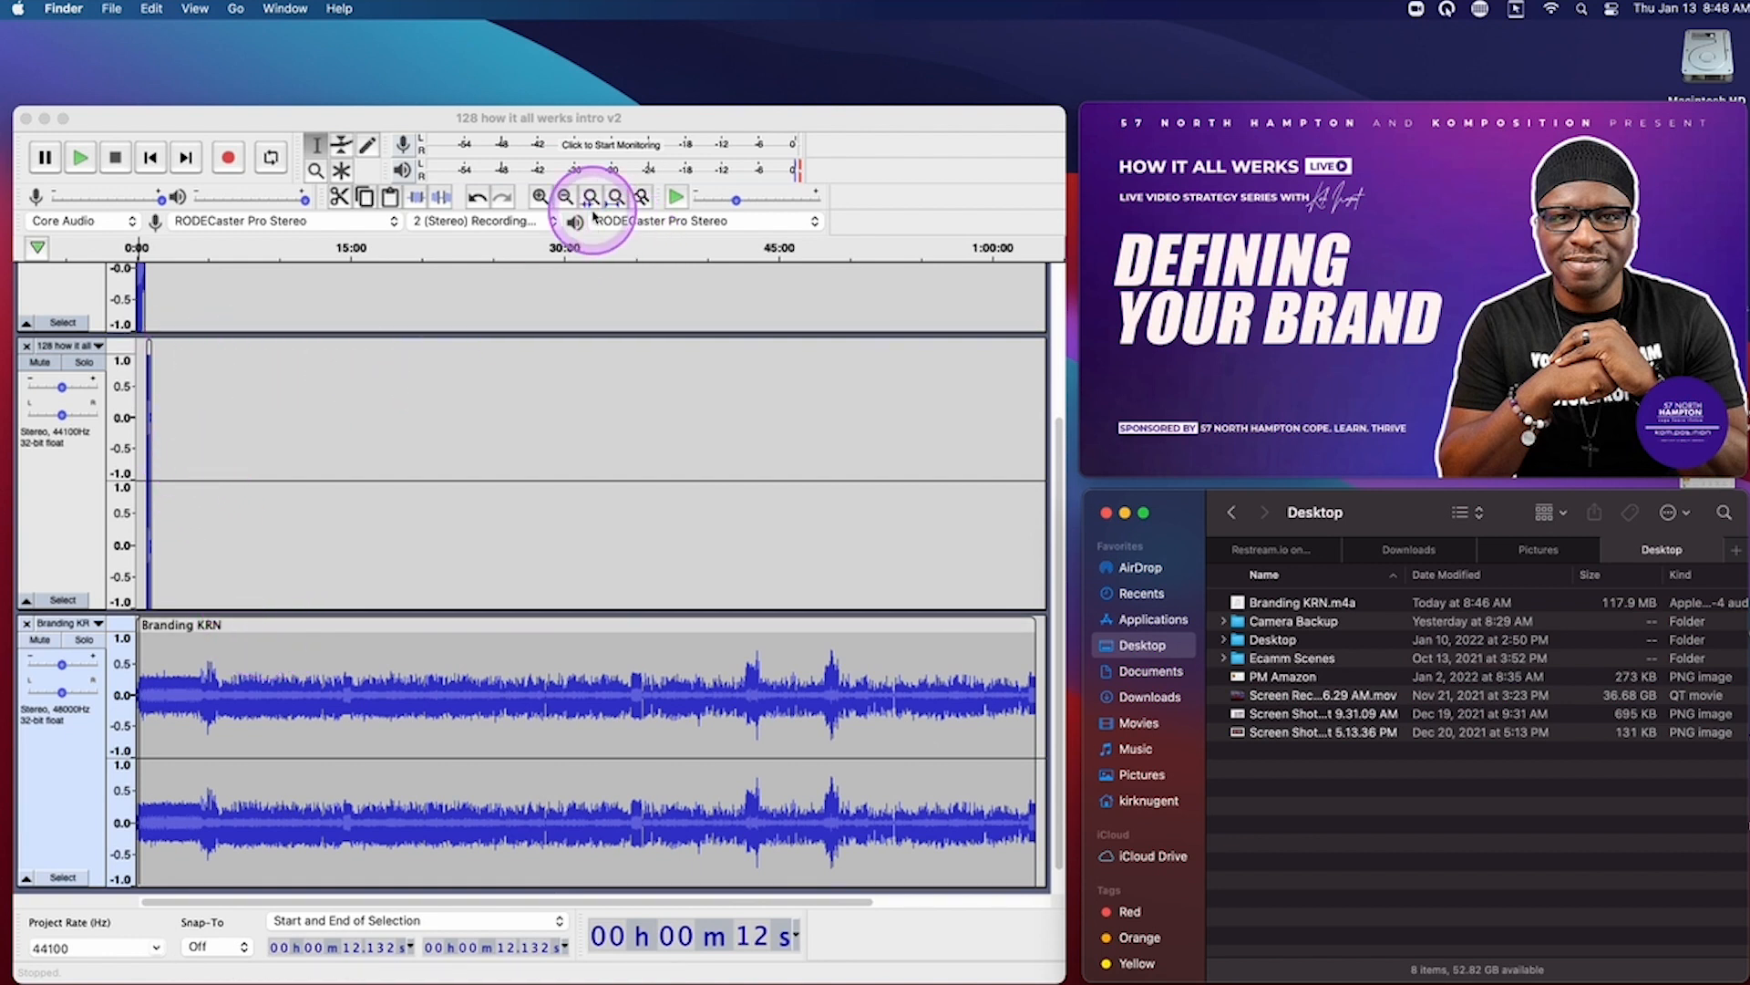
Shift the outro clip farther along the timeline to start at about 7:14, above the Branding KRN track
click(539, 197)
click(539, 197)
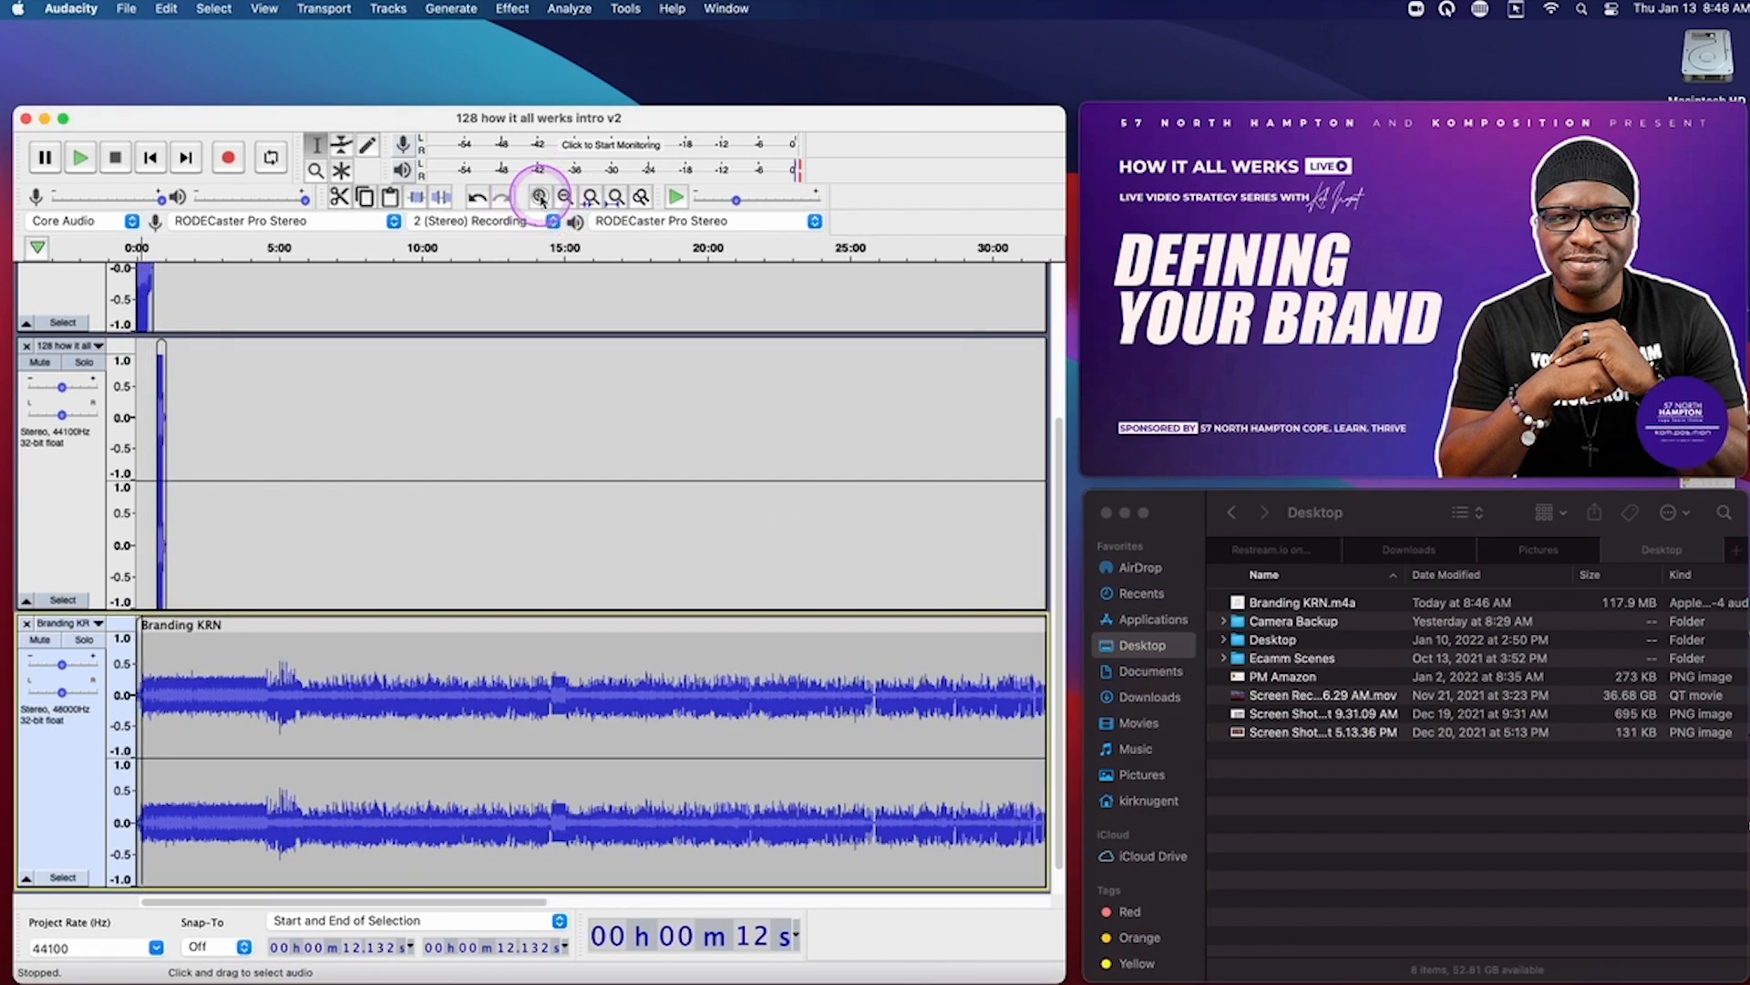
click(539, 197)
click(540, 197)
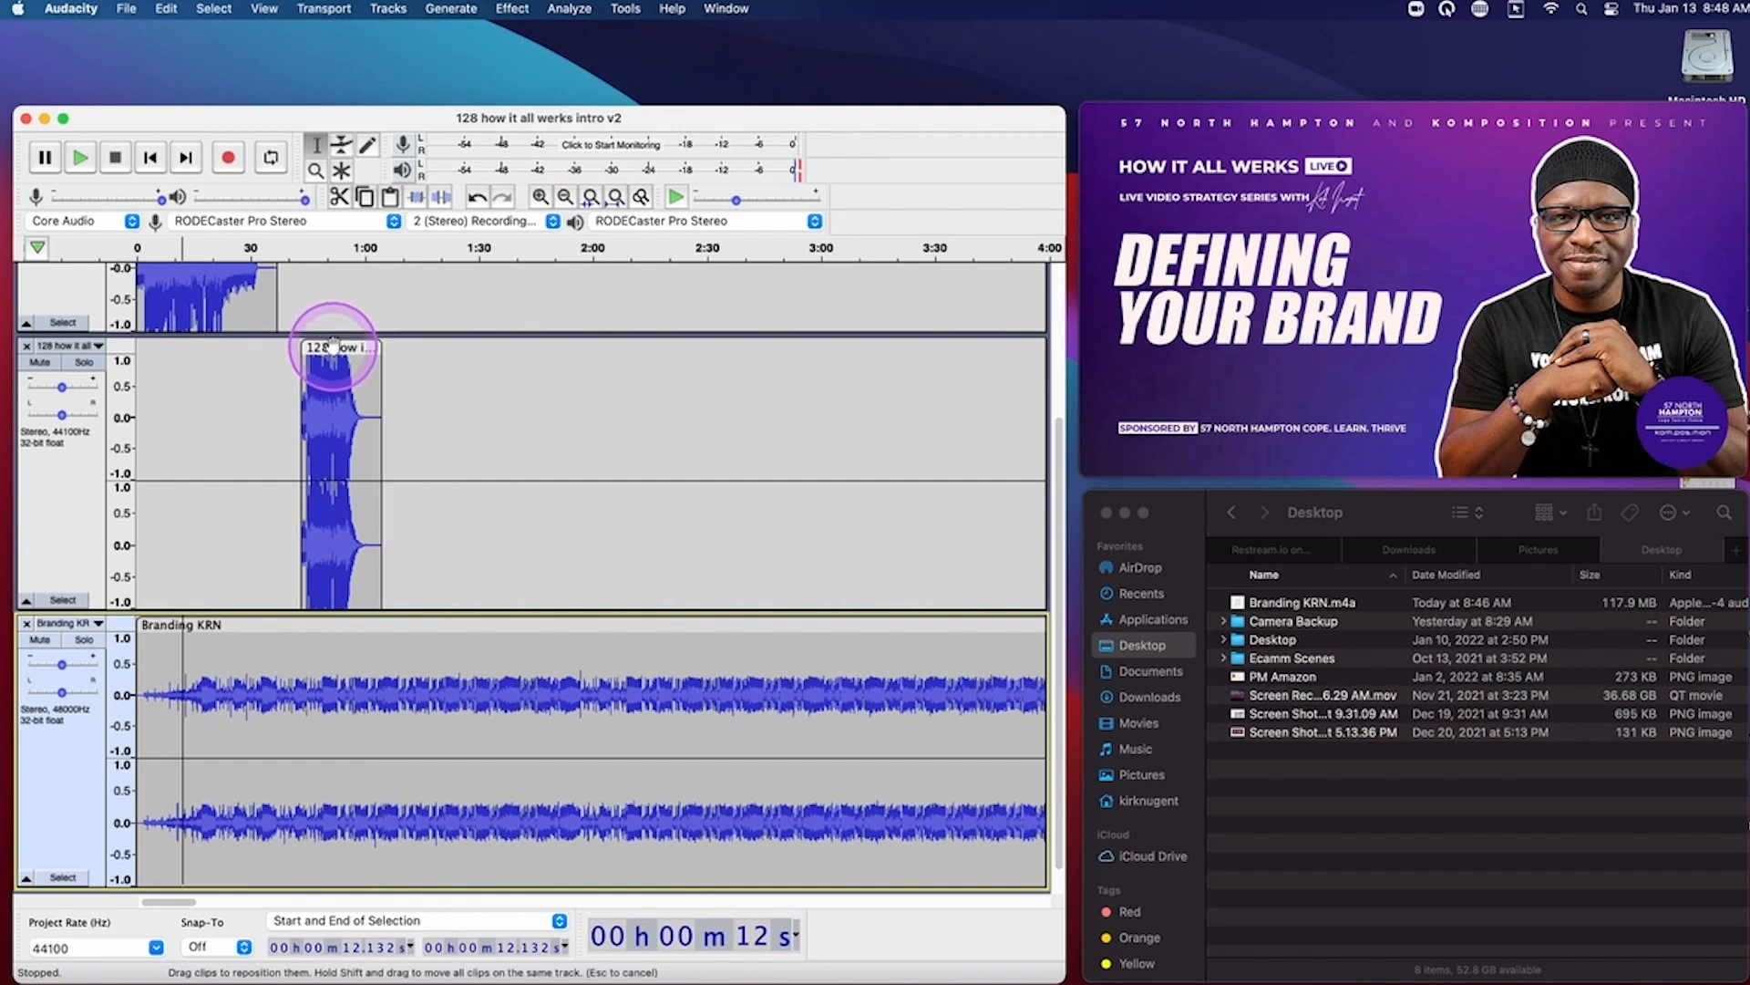
drag(333, 346, 925, 369)
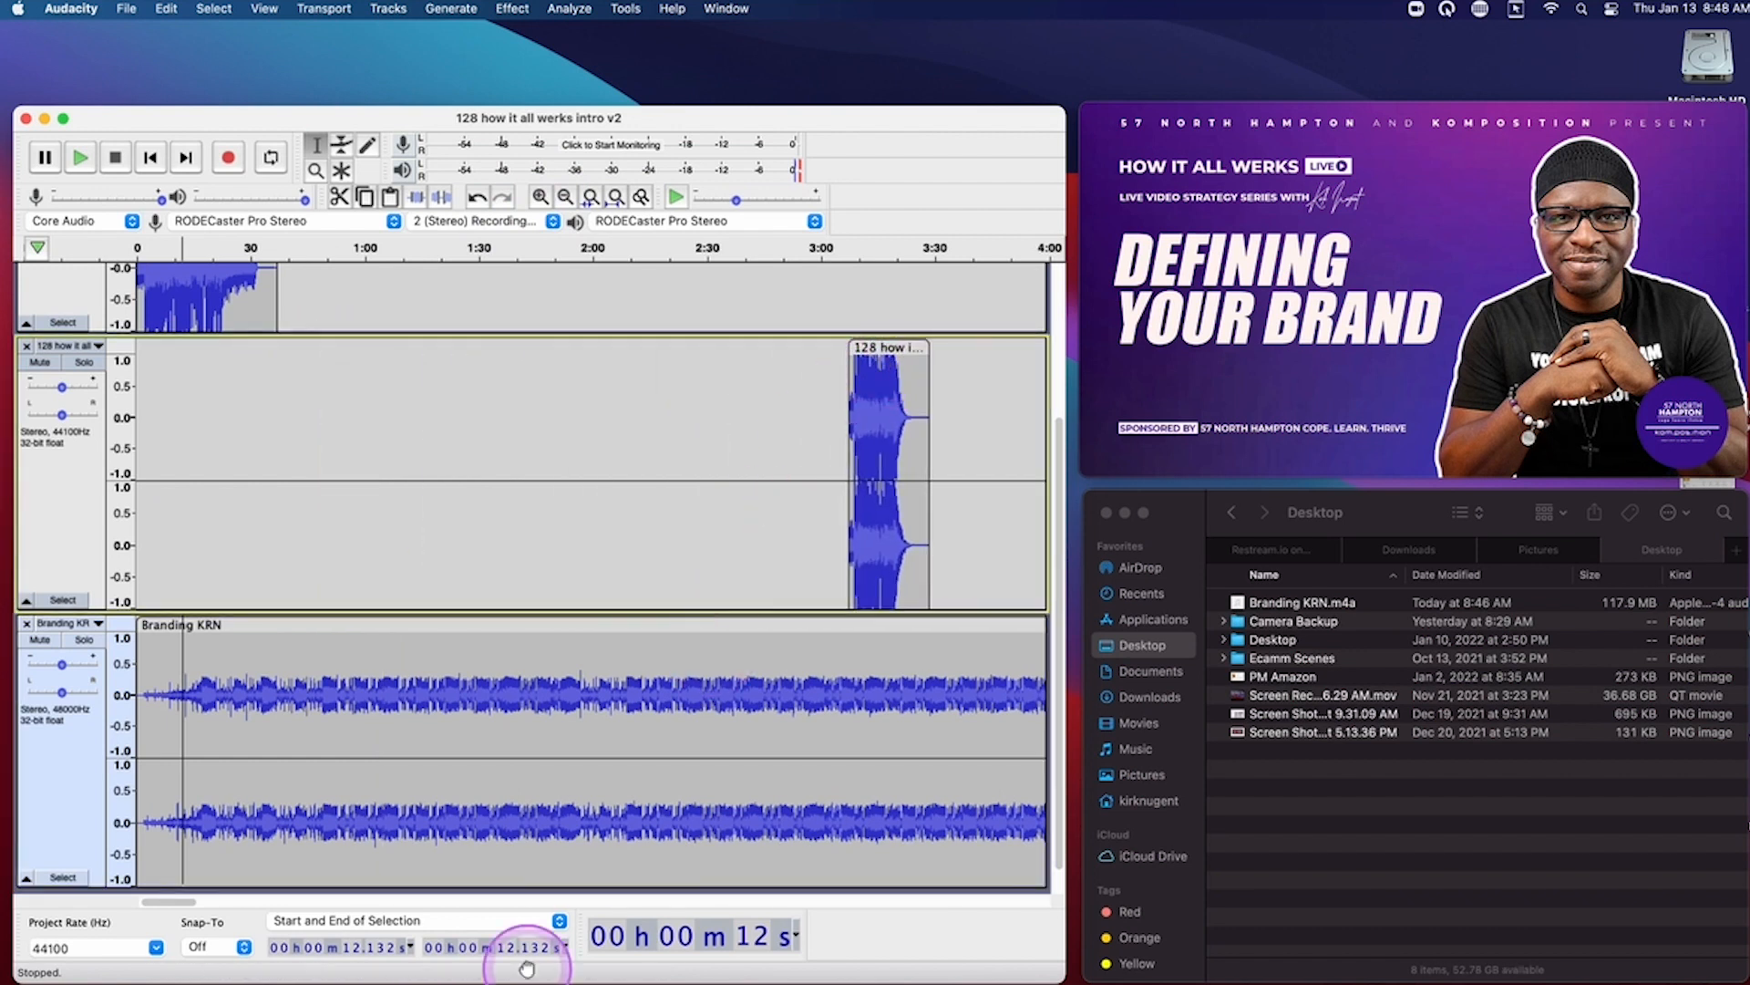
mouse_move(176, 900)
mouse_down()
mouse_move(258, 903)
mouse_move(209, 902)
mouse_up()
drag(248, 349, 833, 358)
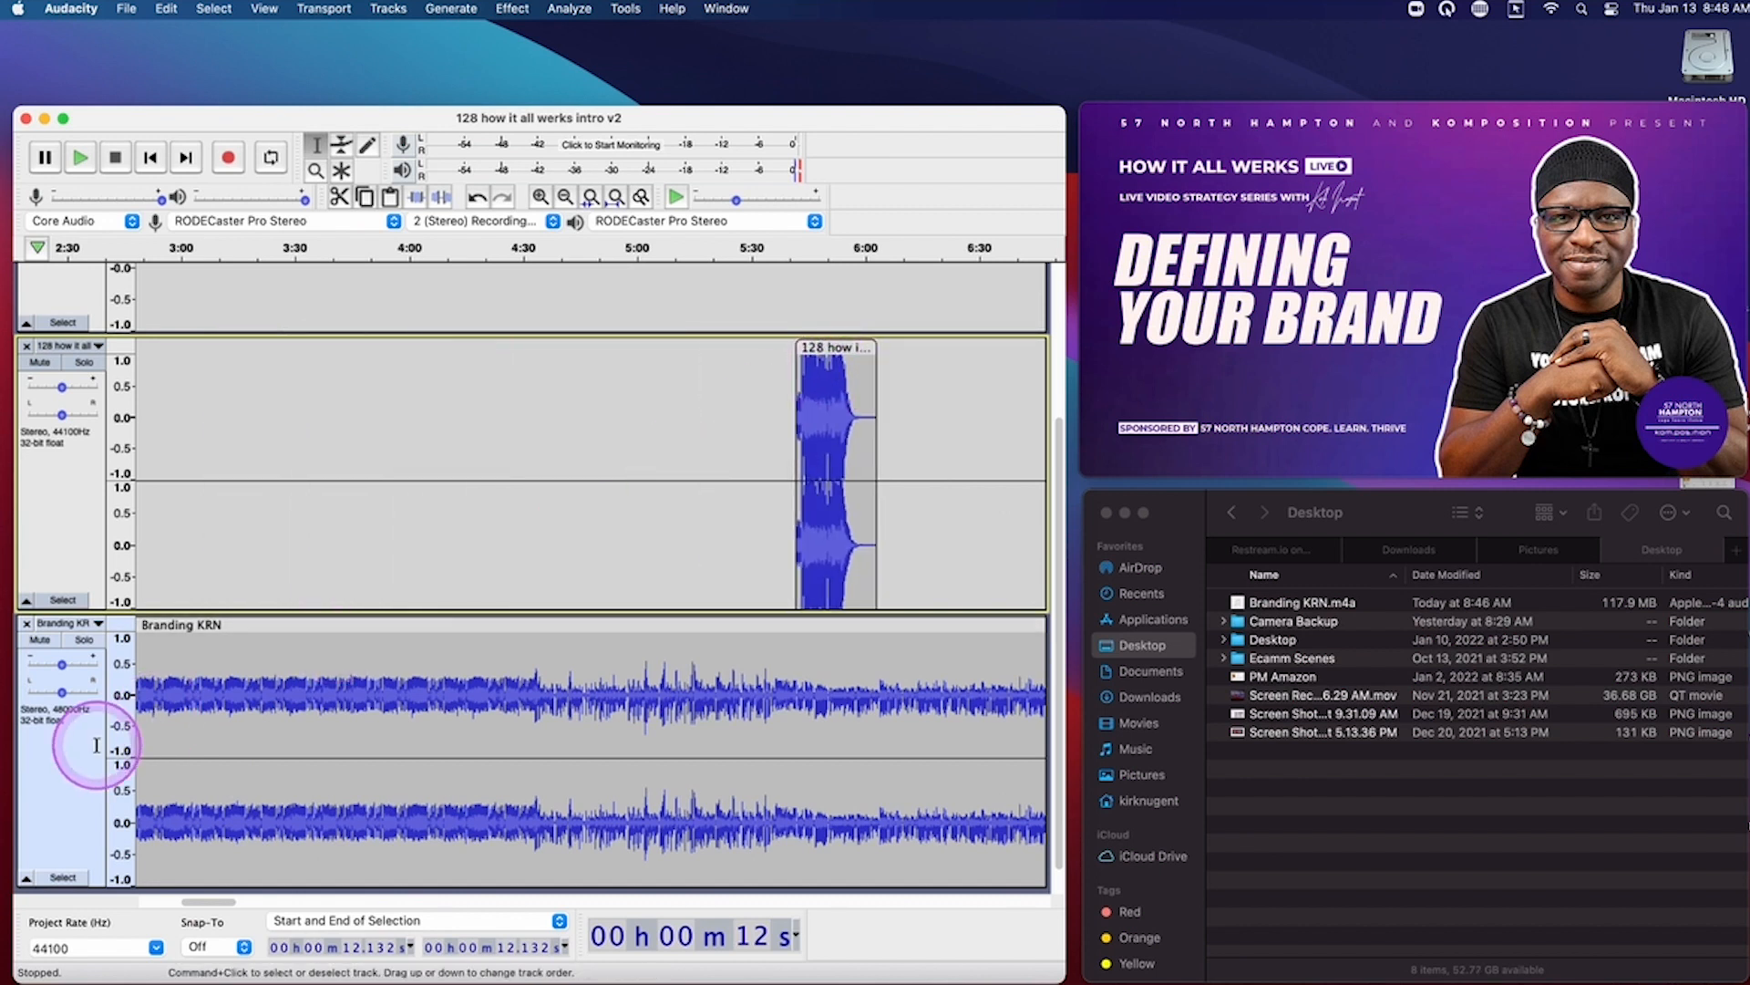
drag(224, 905, 253, 906)
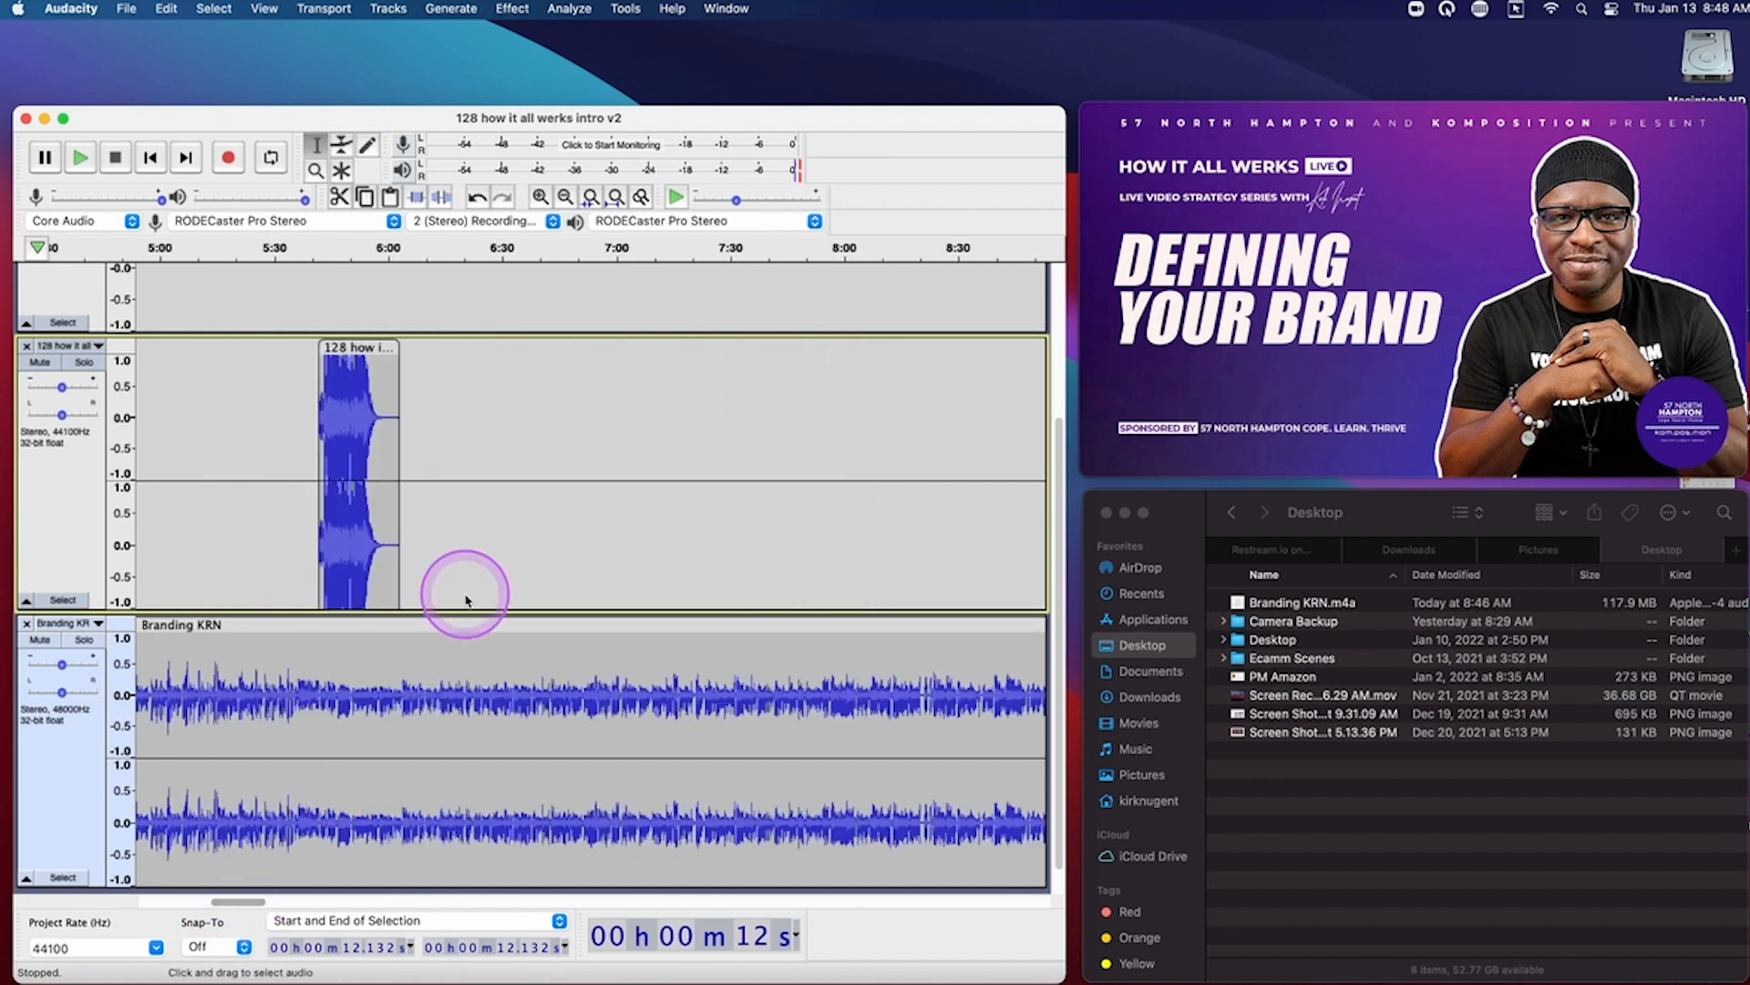
drag(363, 345, 685, 402)
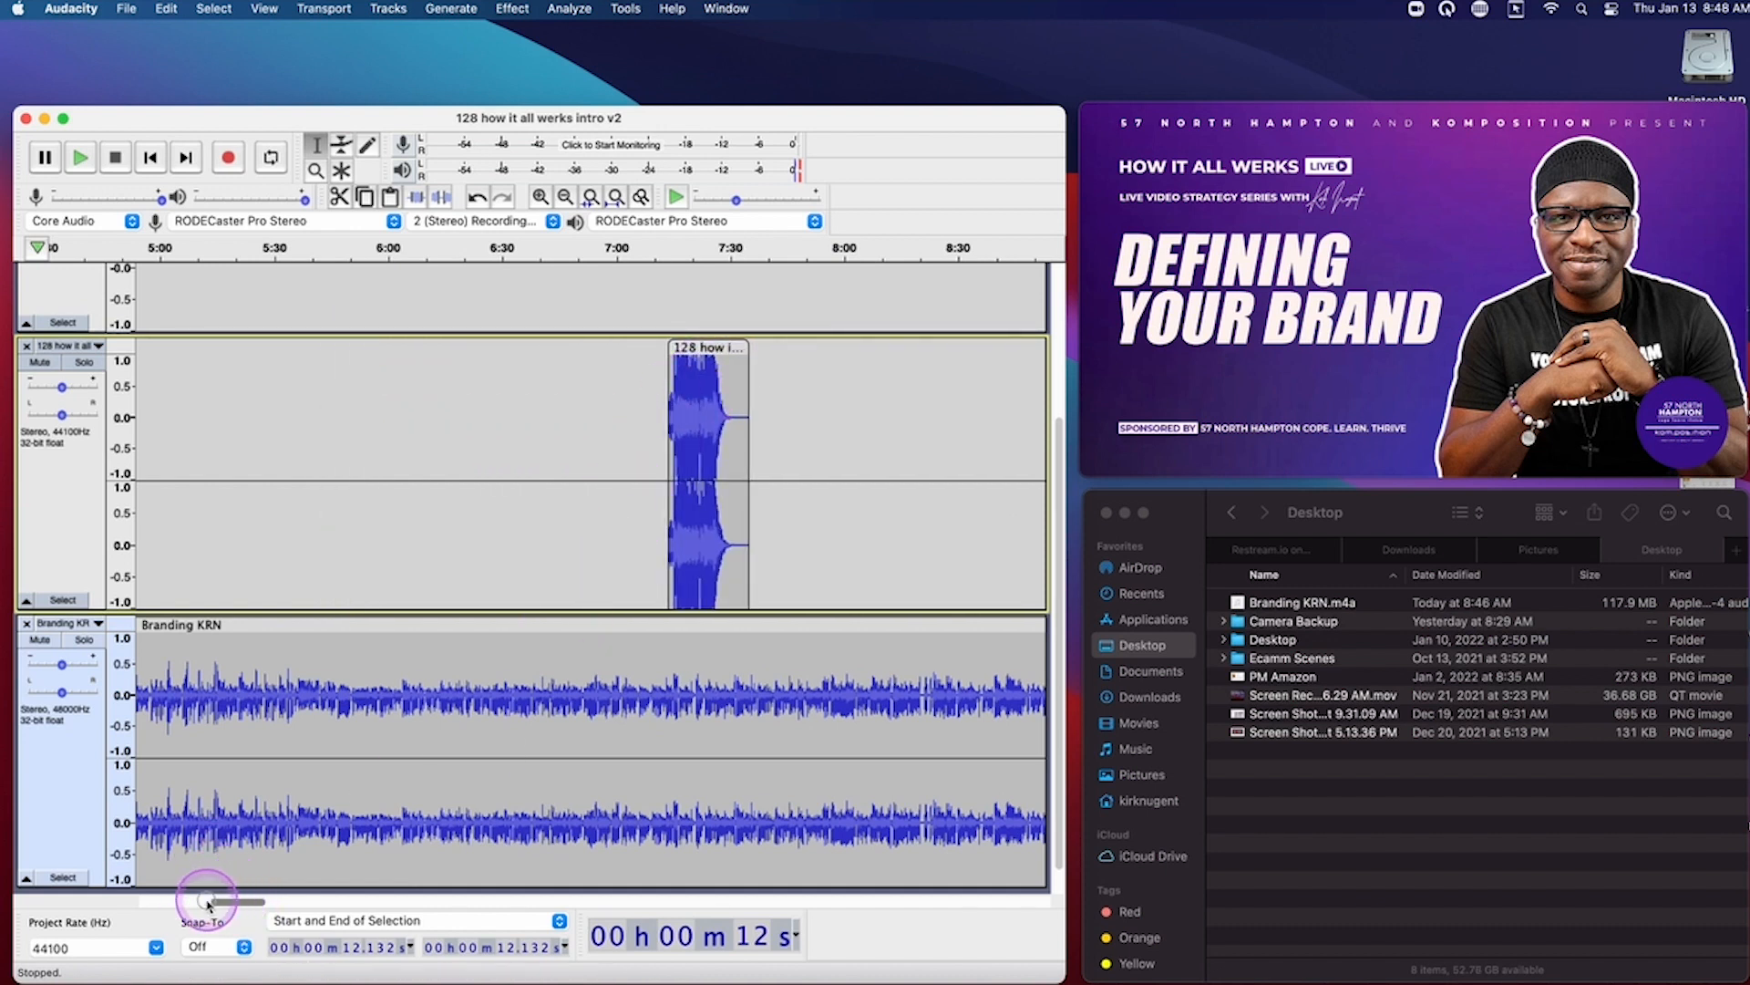
Play a short passage of the Branding KRN track from about 4:37, where its waveform changes
click(141, 903)
click(141, 903)
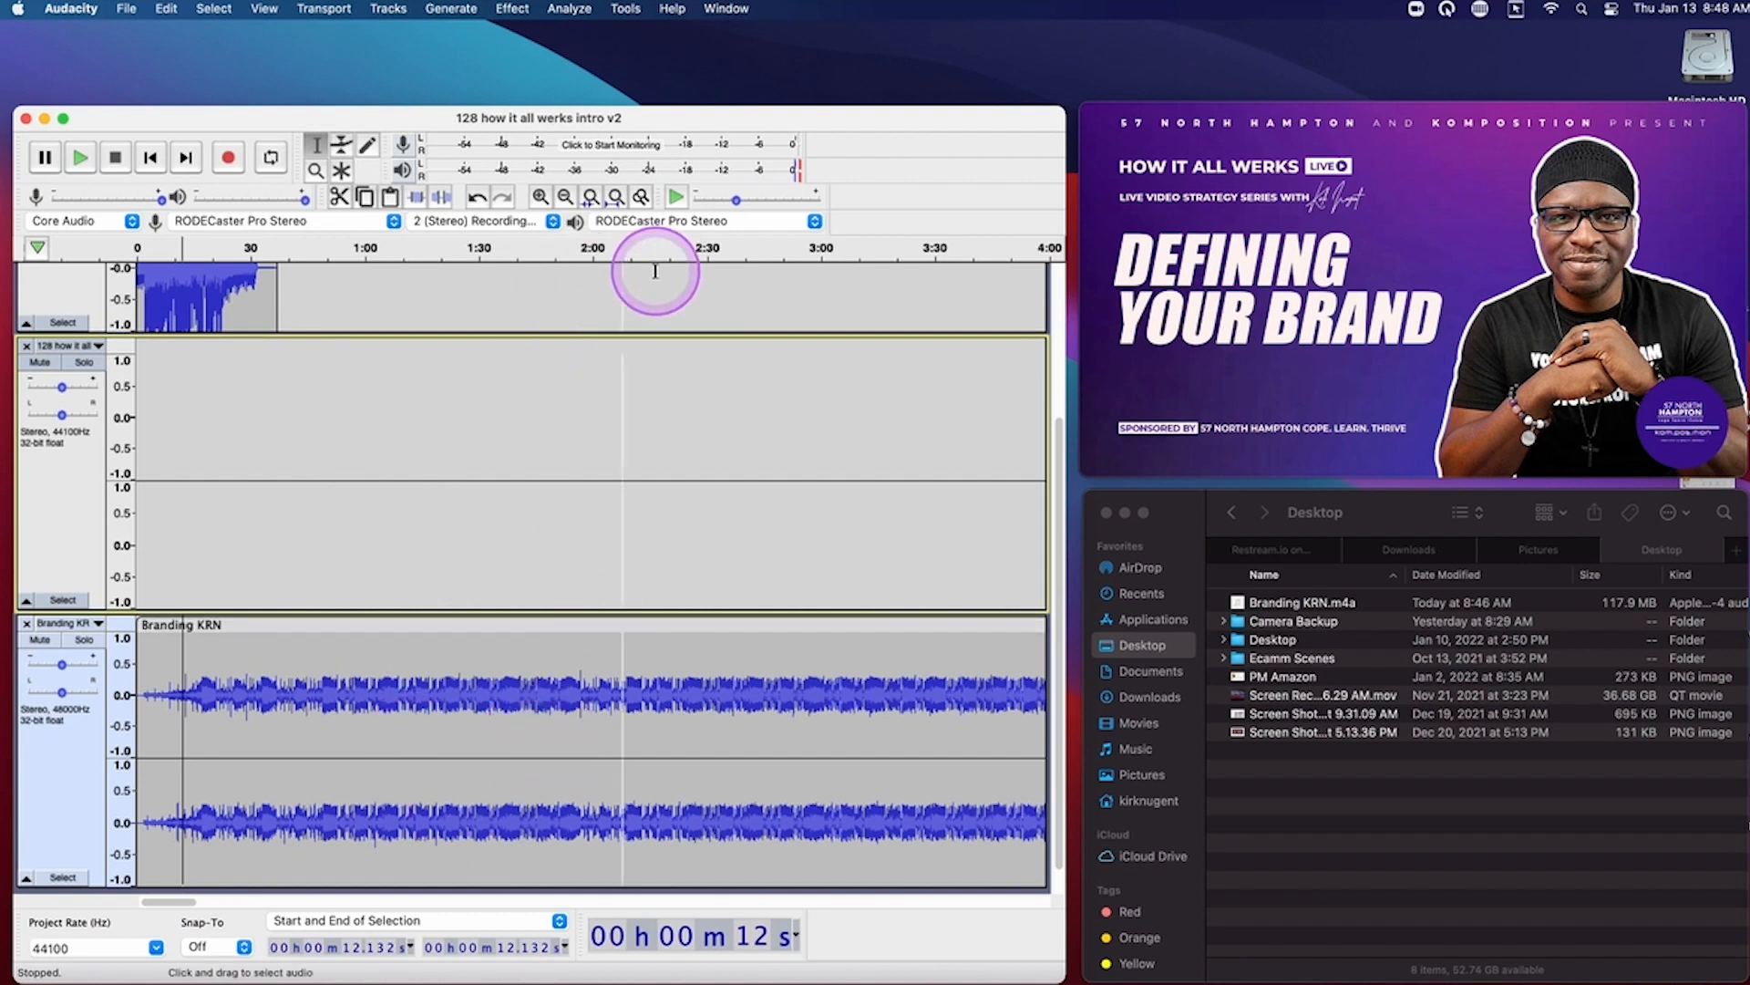
click(566, 199)
click(566, 198)
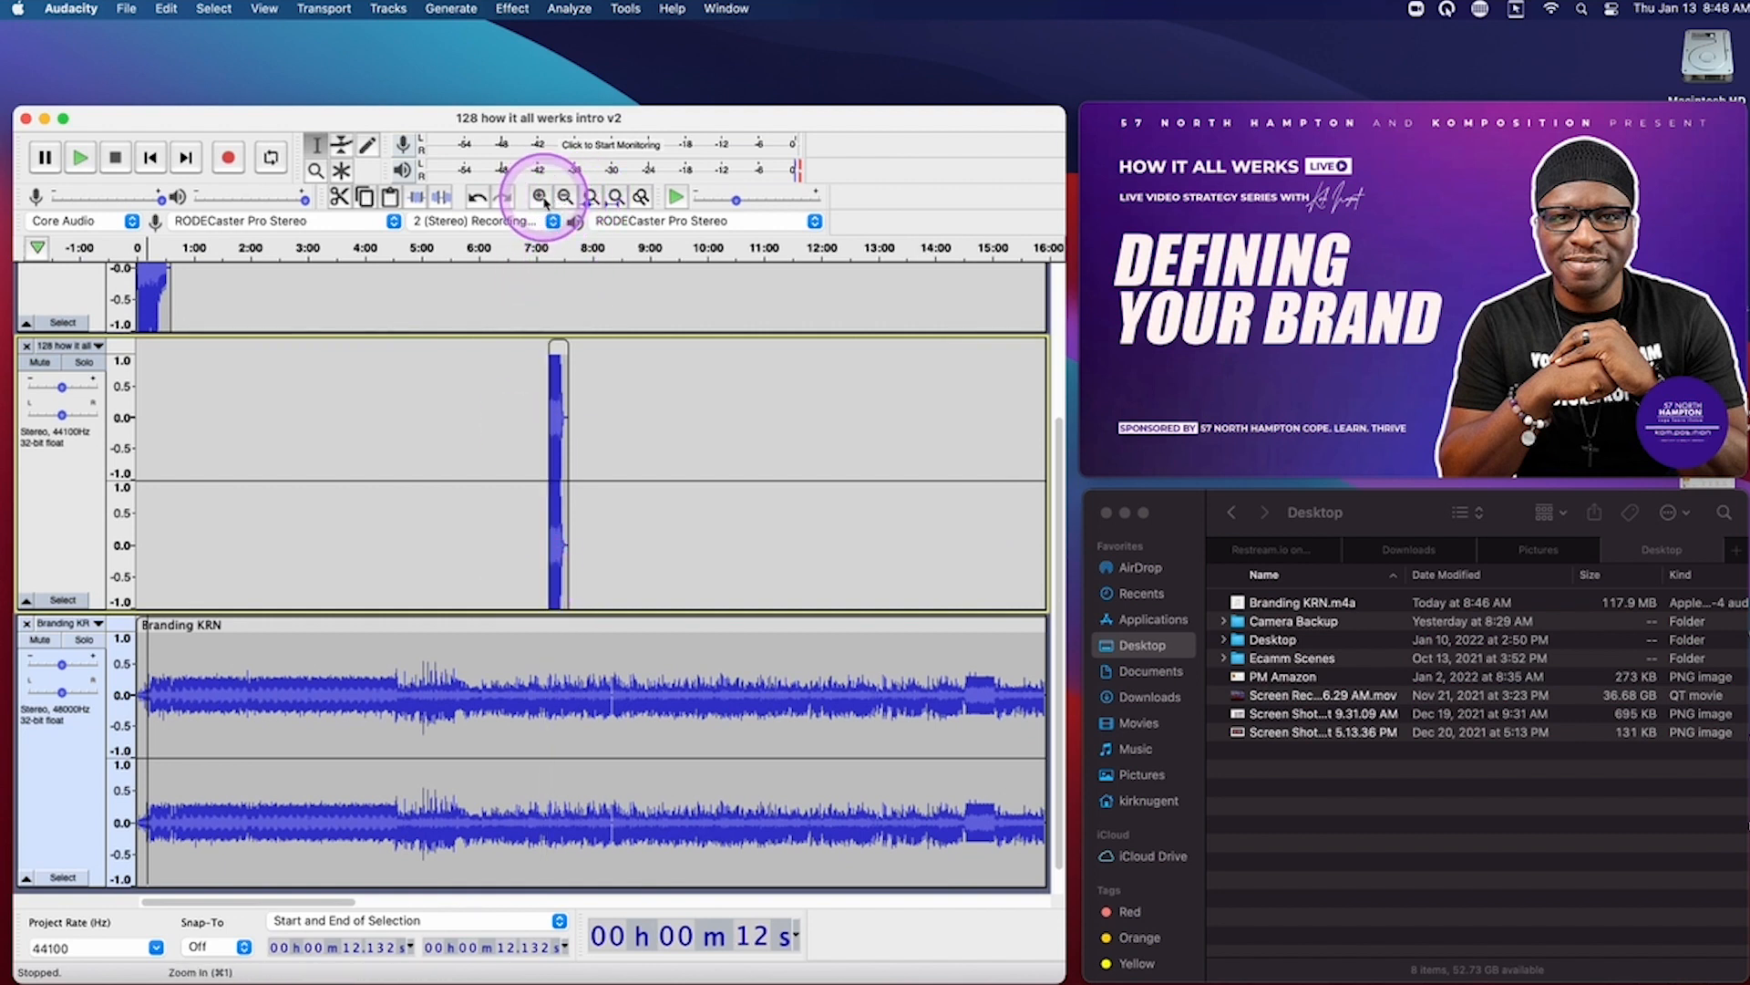
click(541, 198)
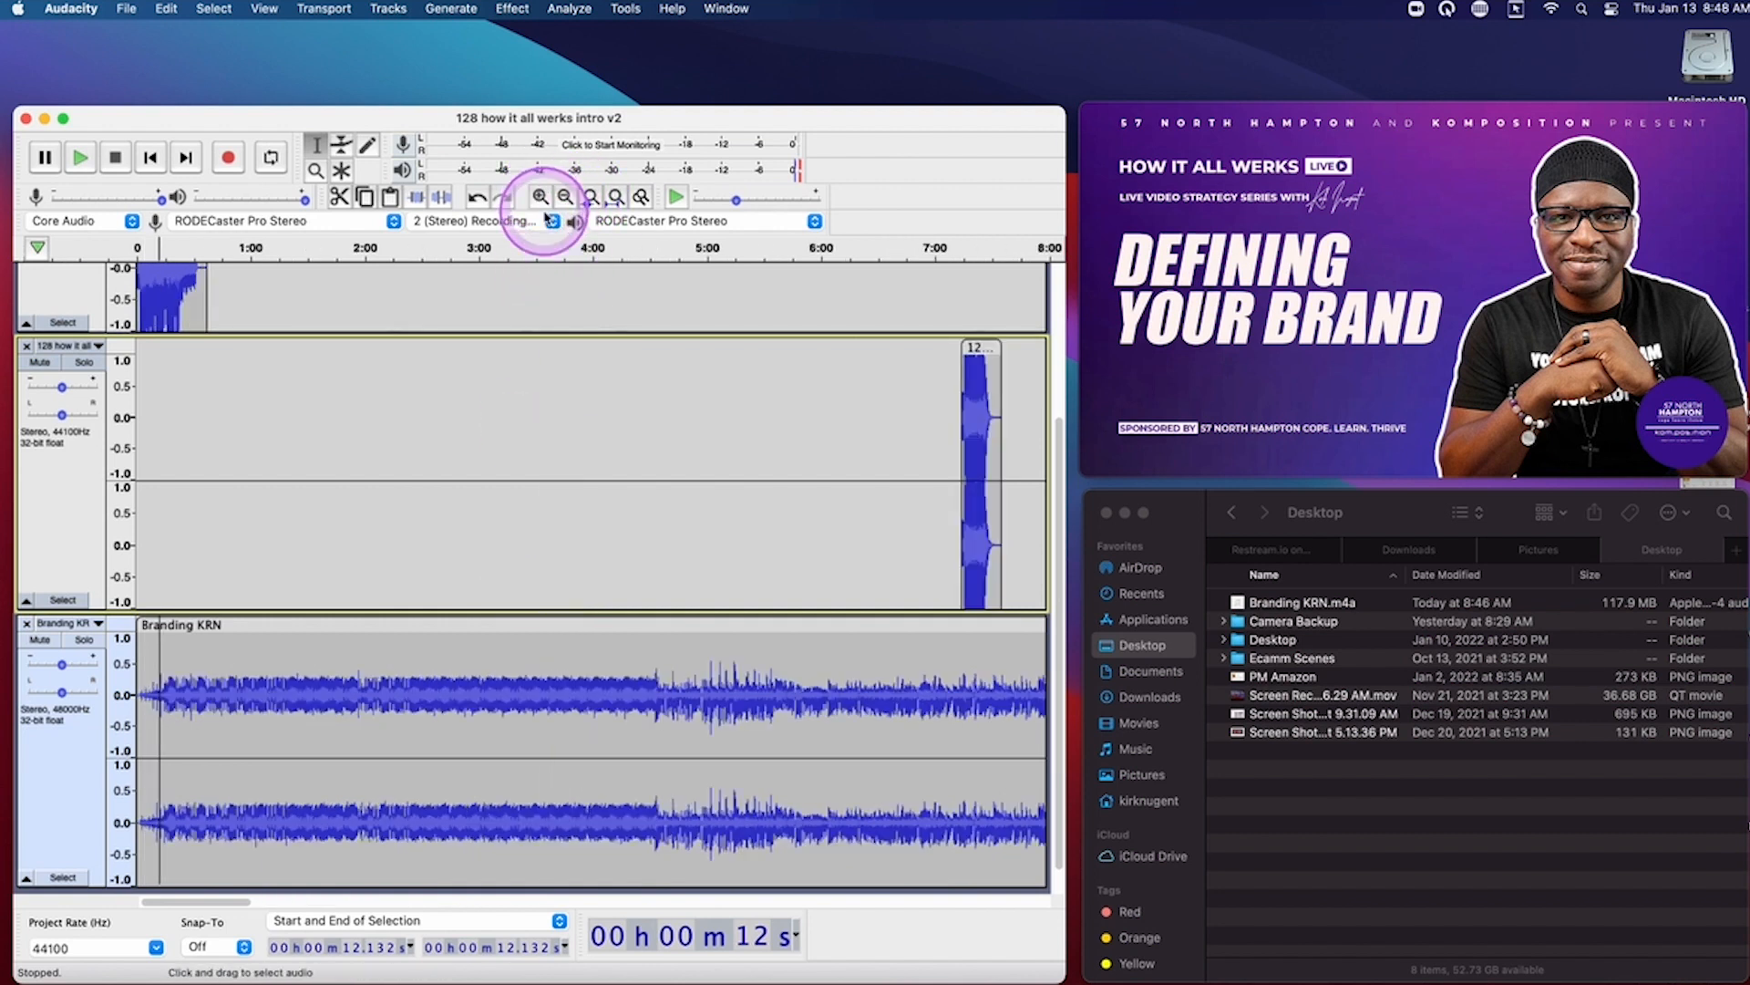
click(663, 633)
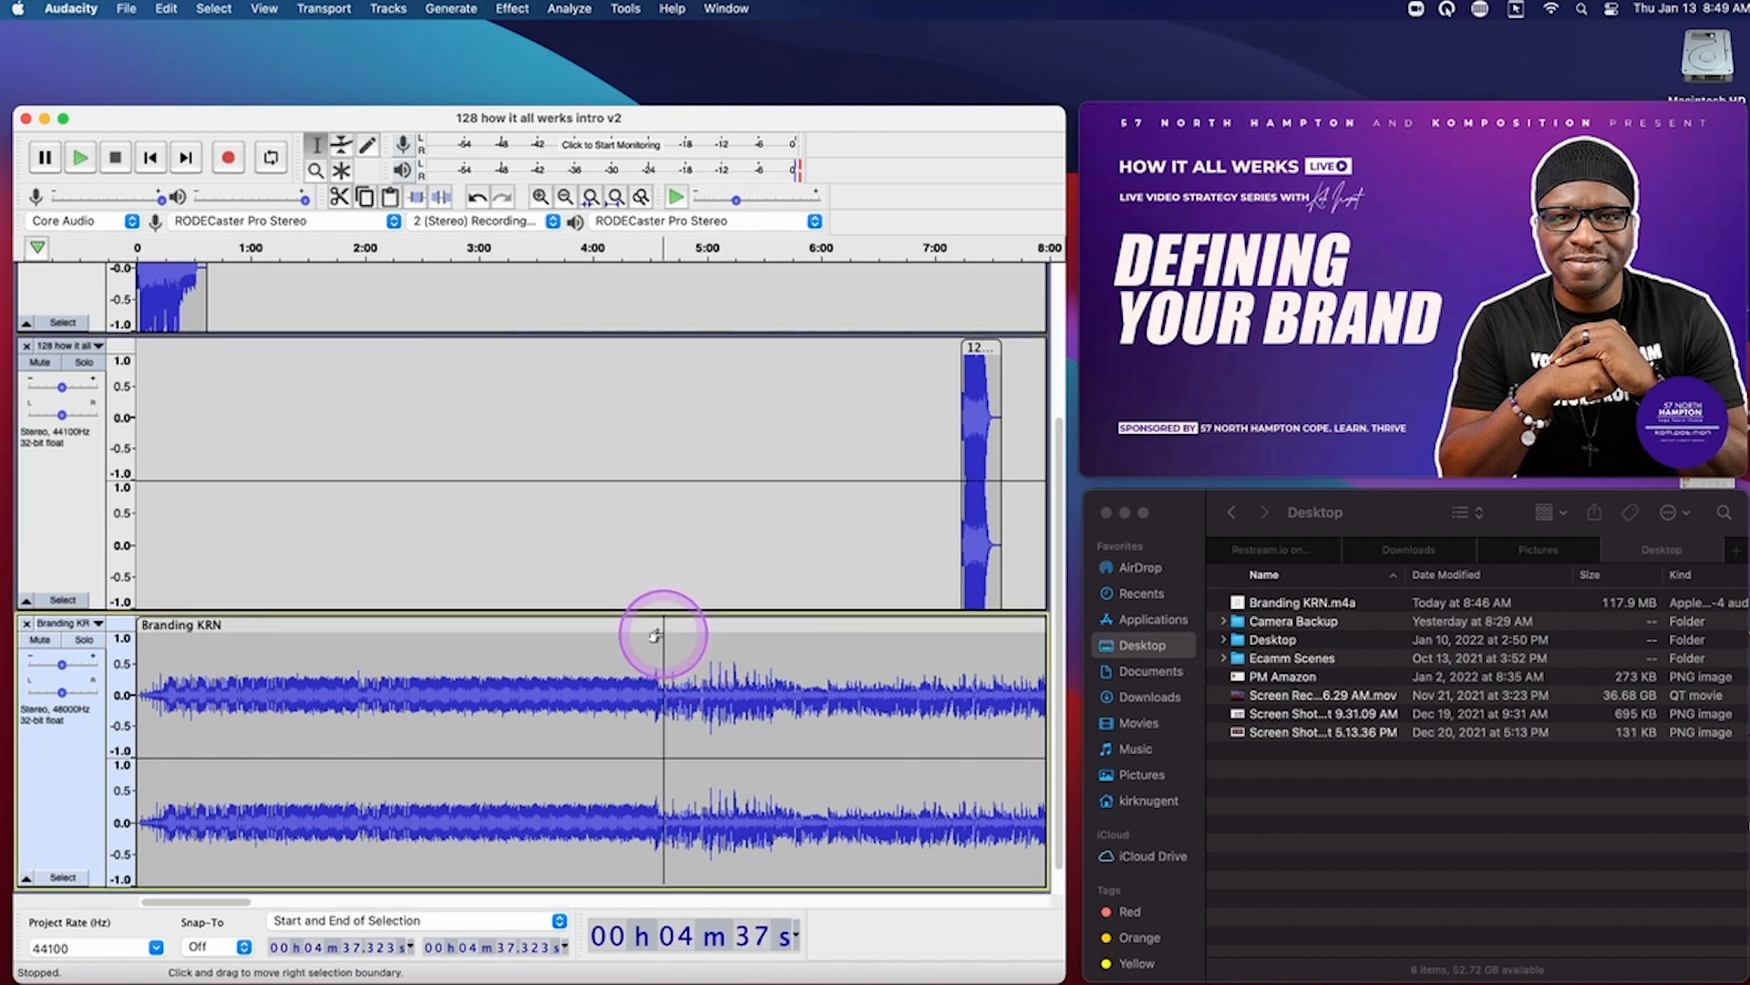
key(space)
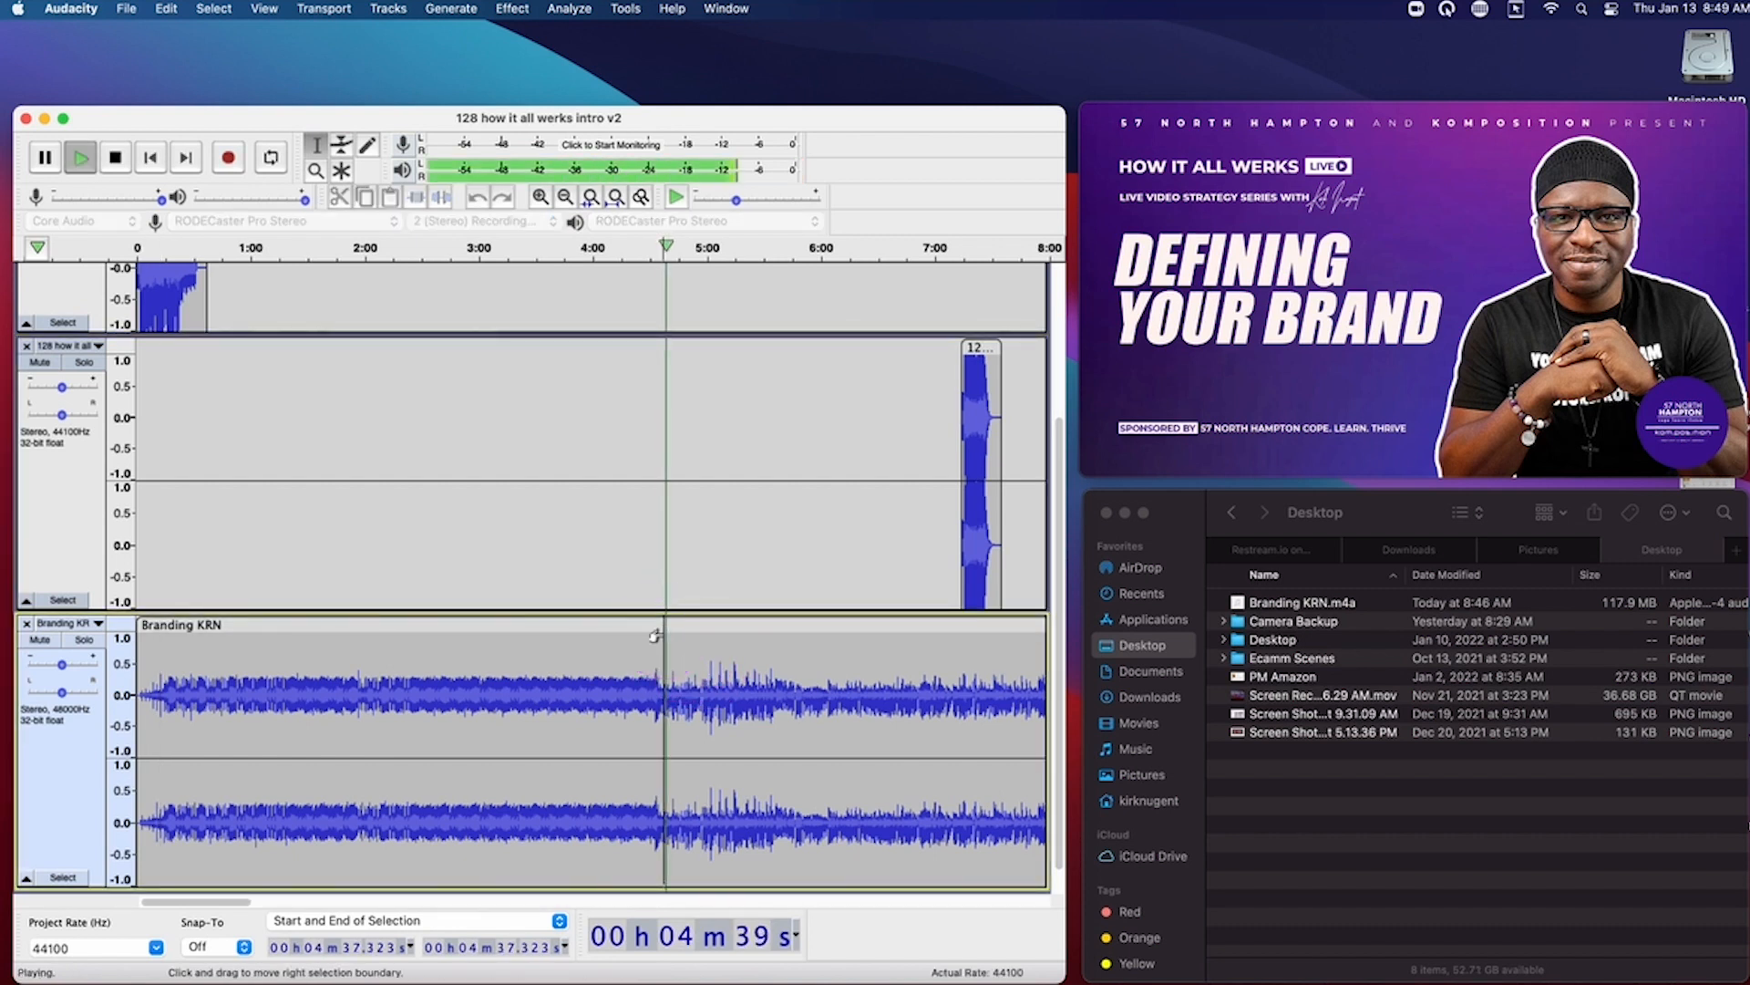
key(space)
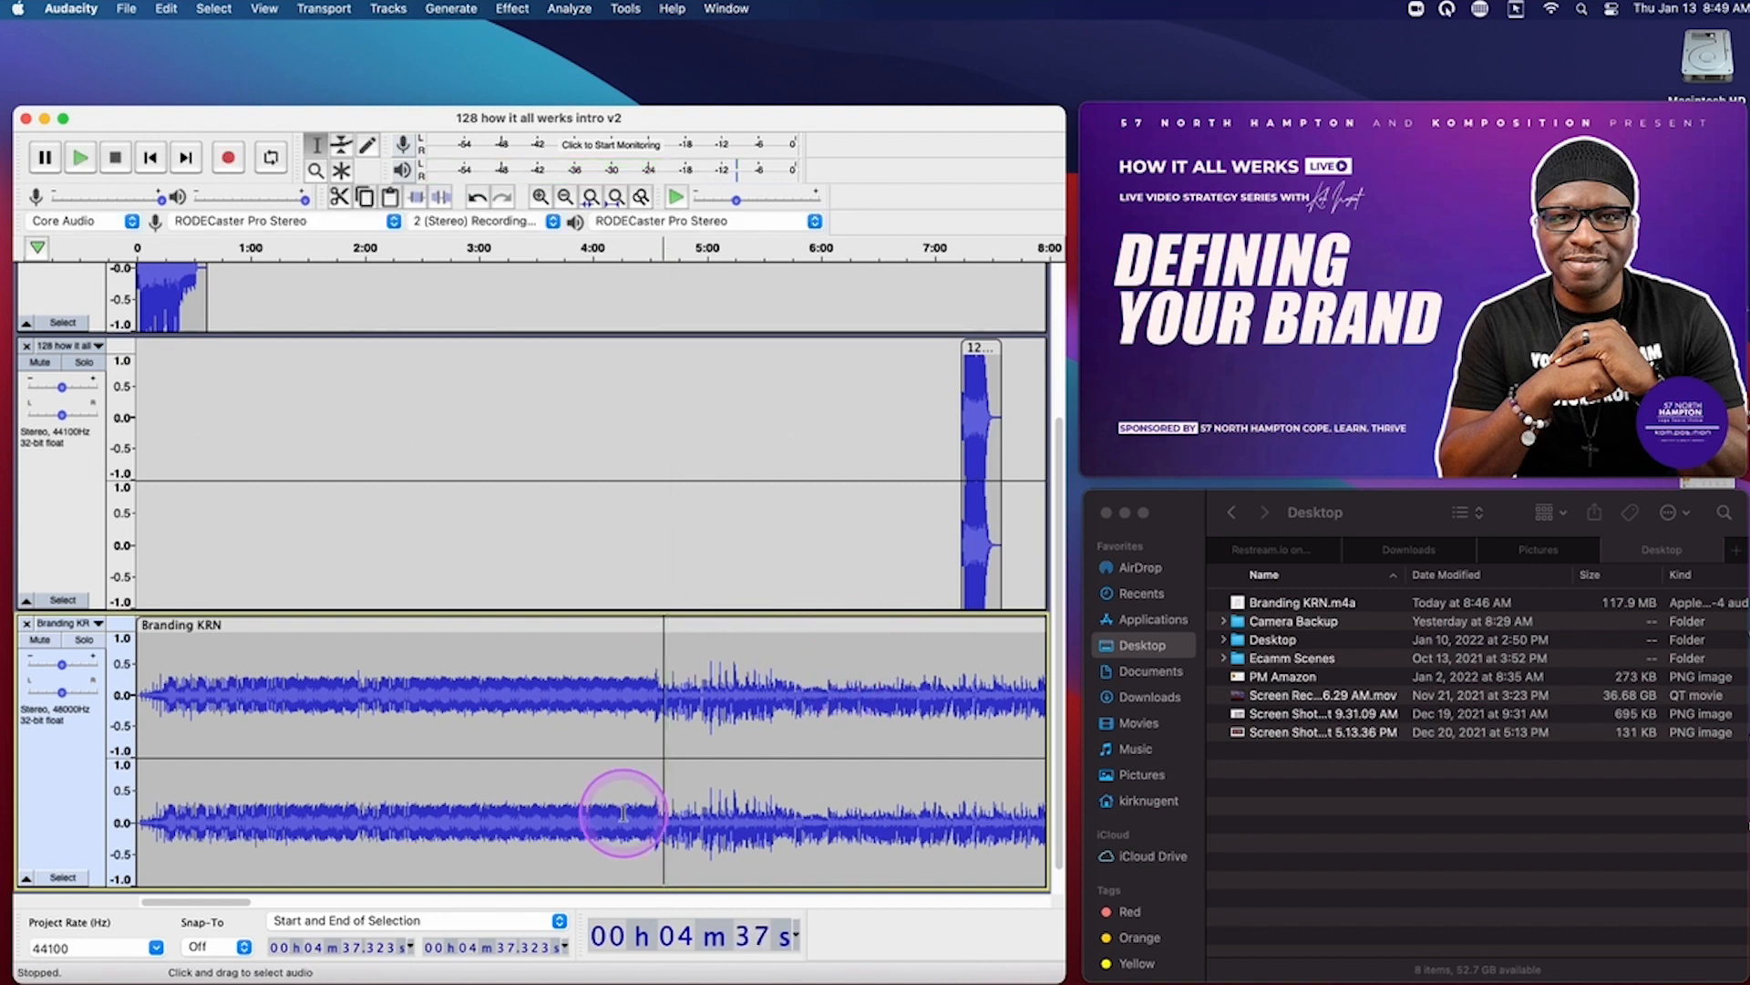
Play short passages of the Branding KRN track from about 8:22 and 8:16 to find where the show begins
drag(213, 902, 292, 908)
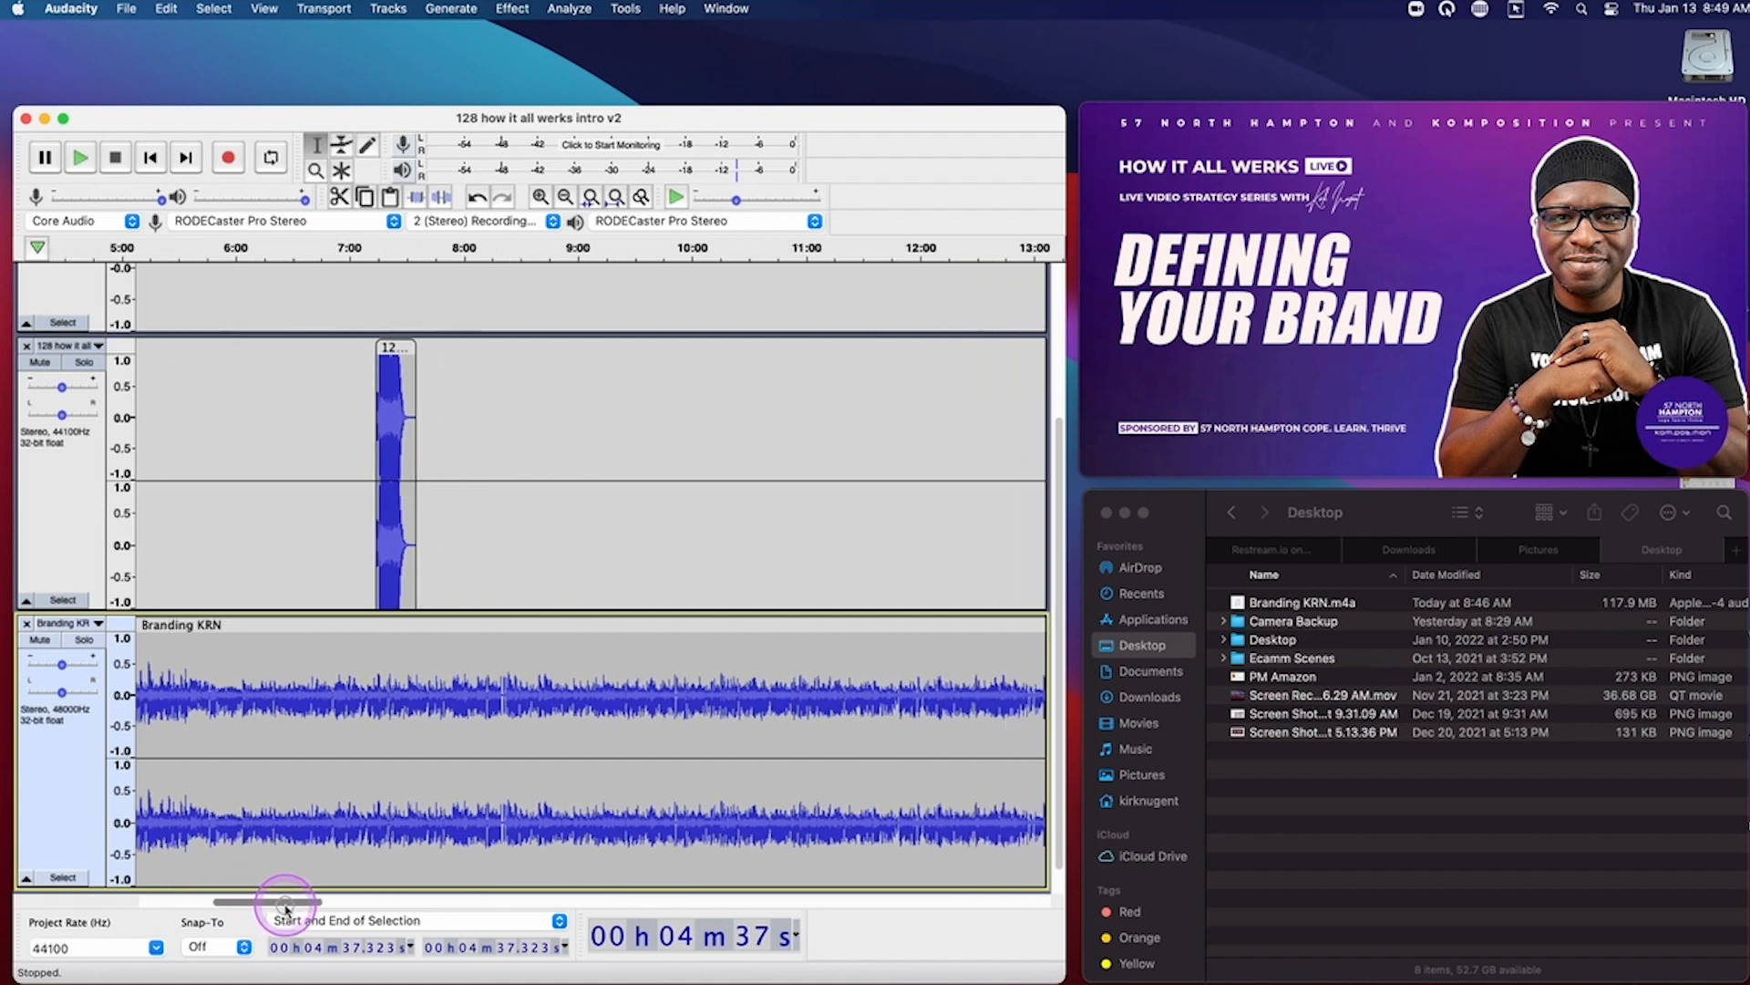
click(506, 648)
key(space)
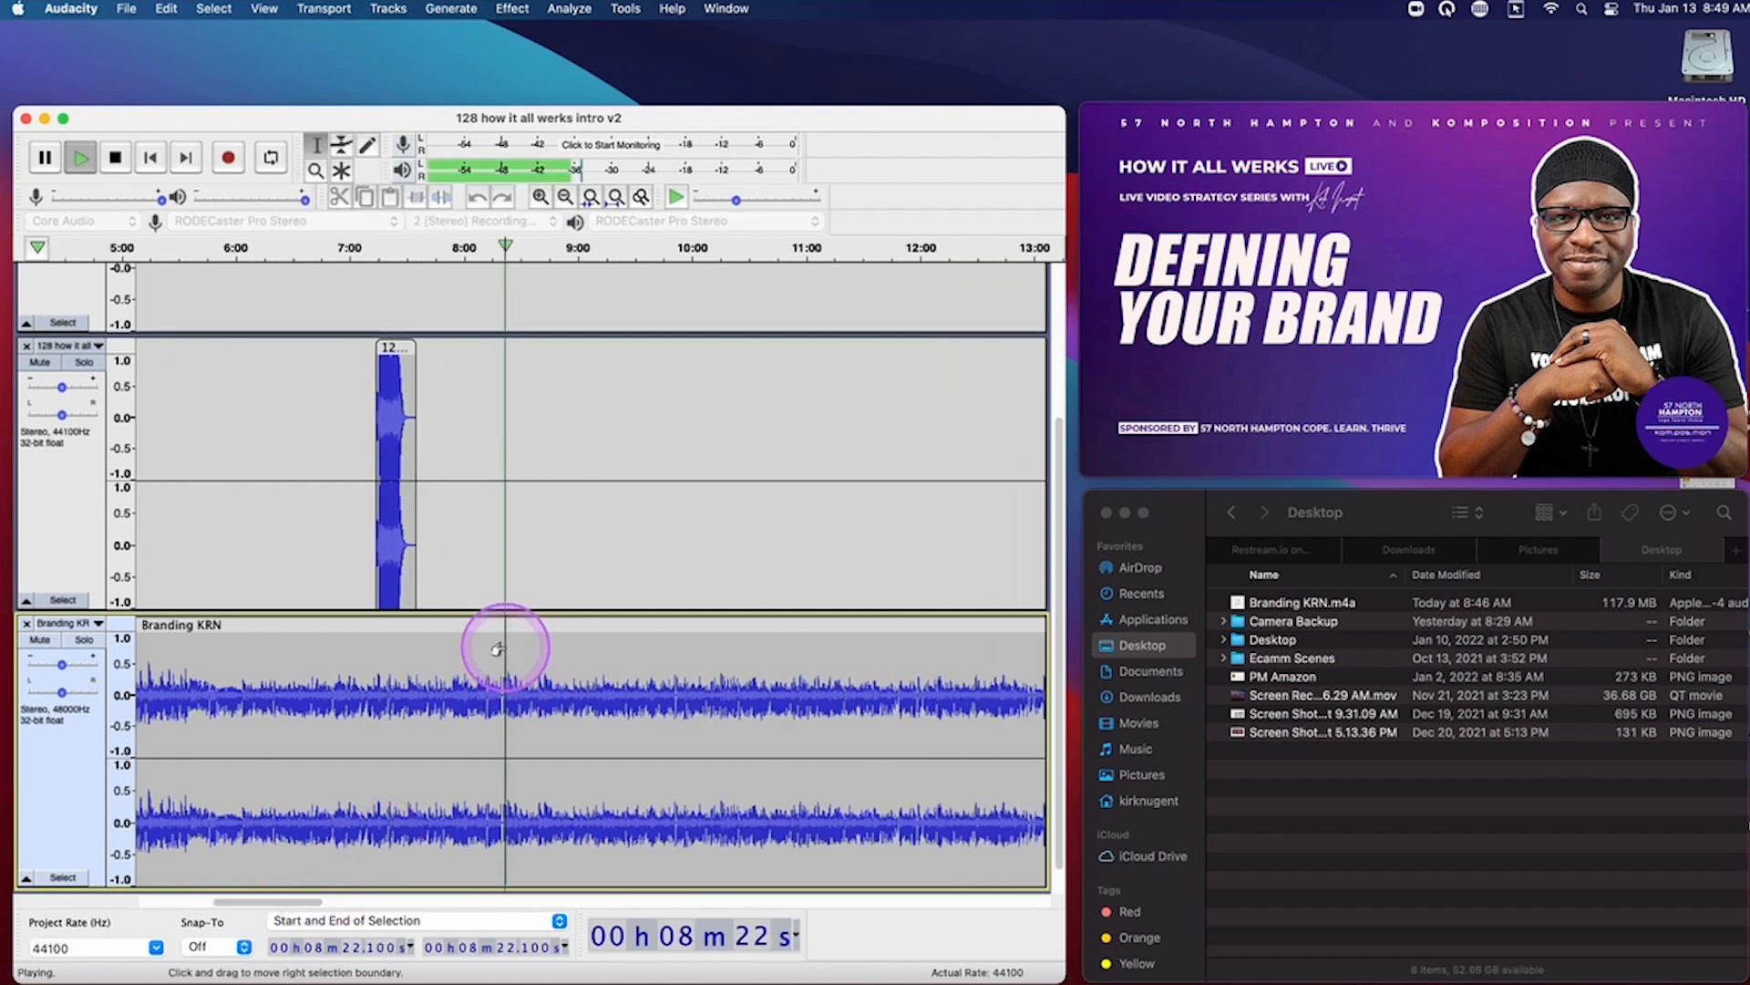
click(489, 636)
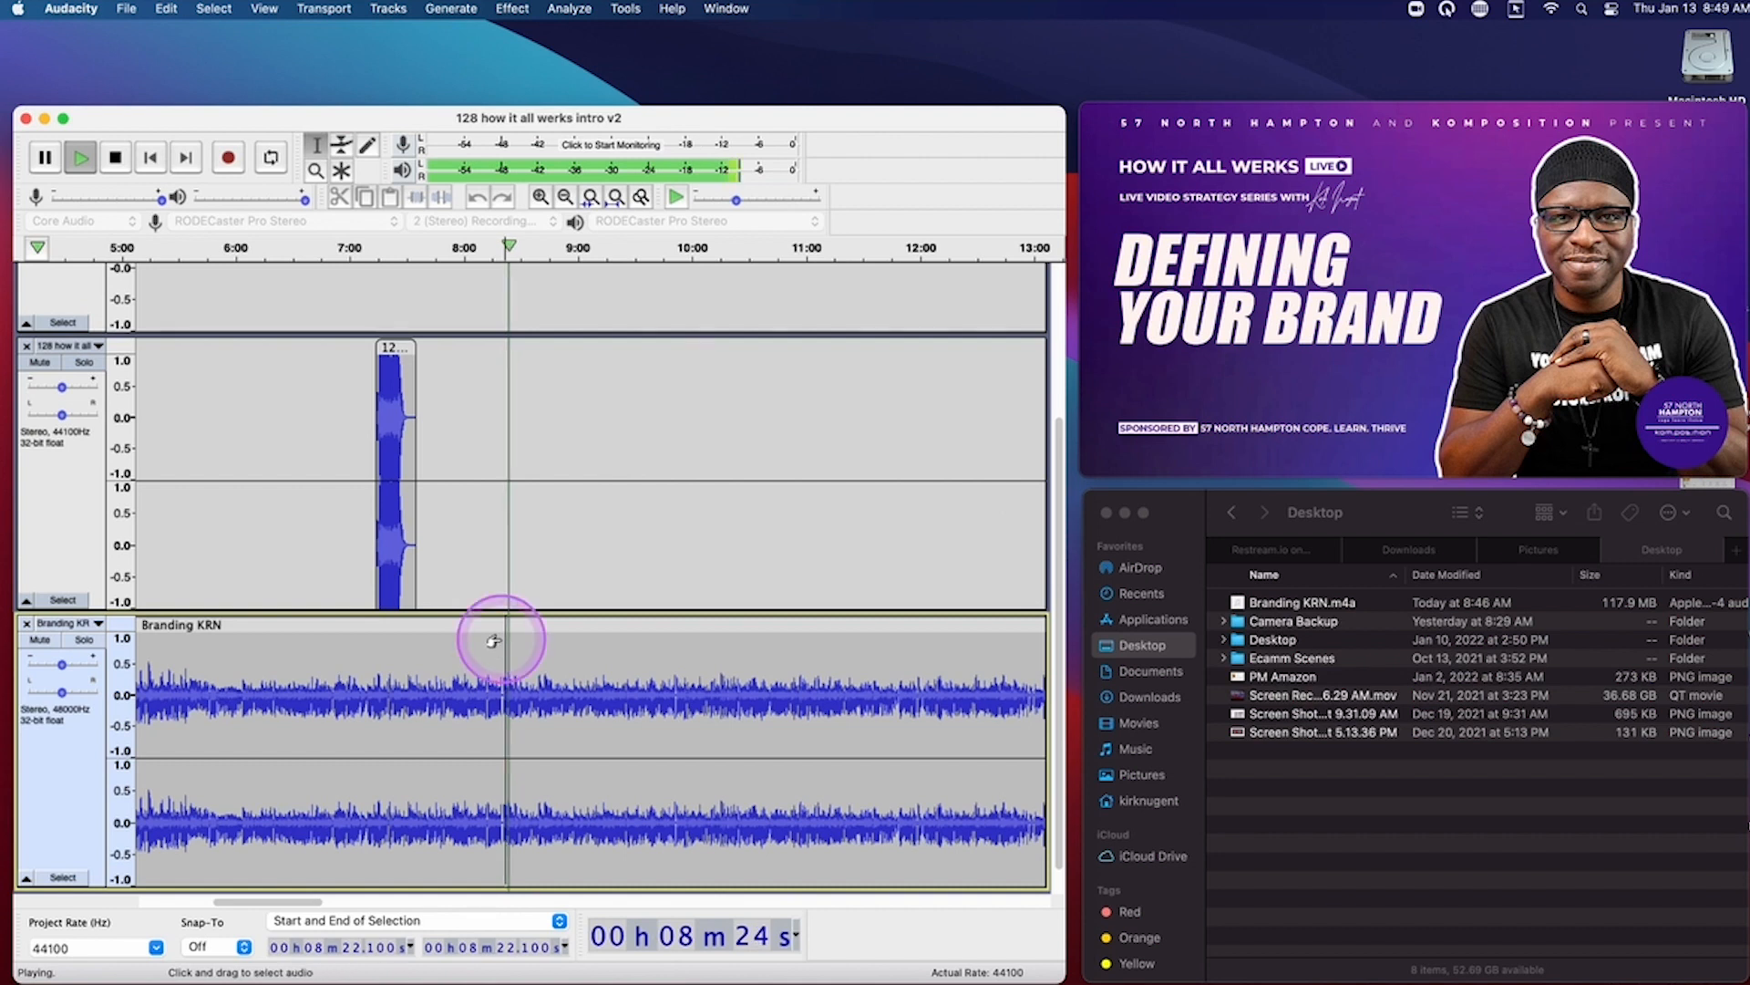
key(space)
key(space)
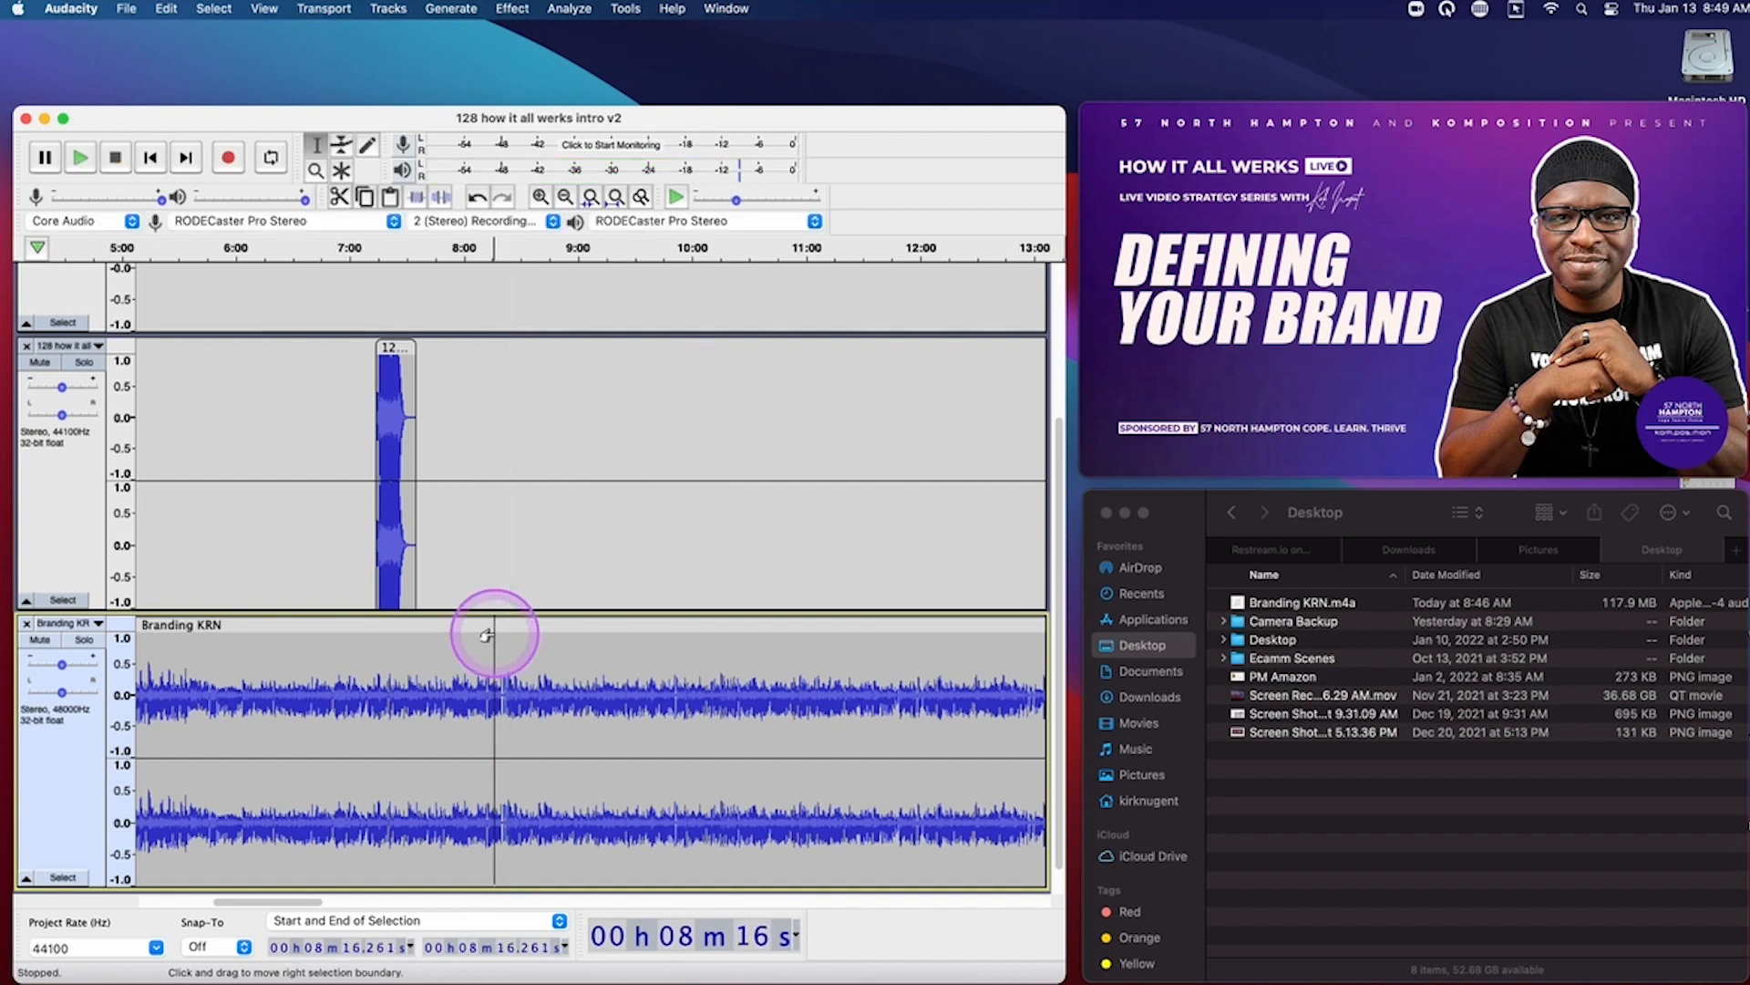
key(space)
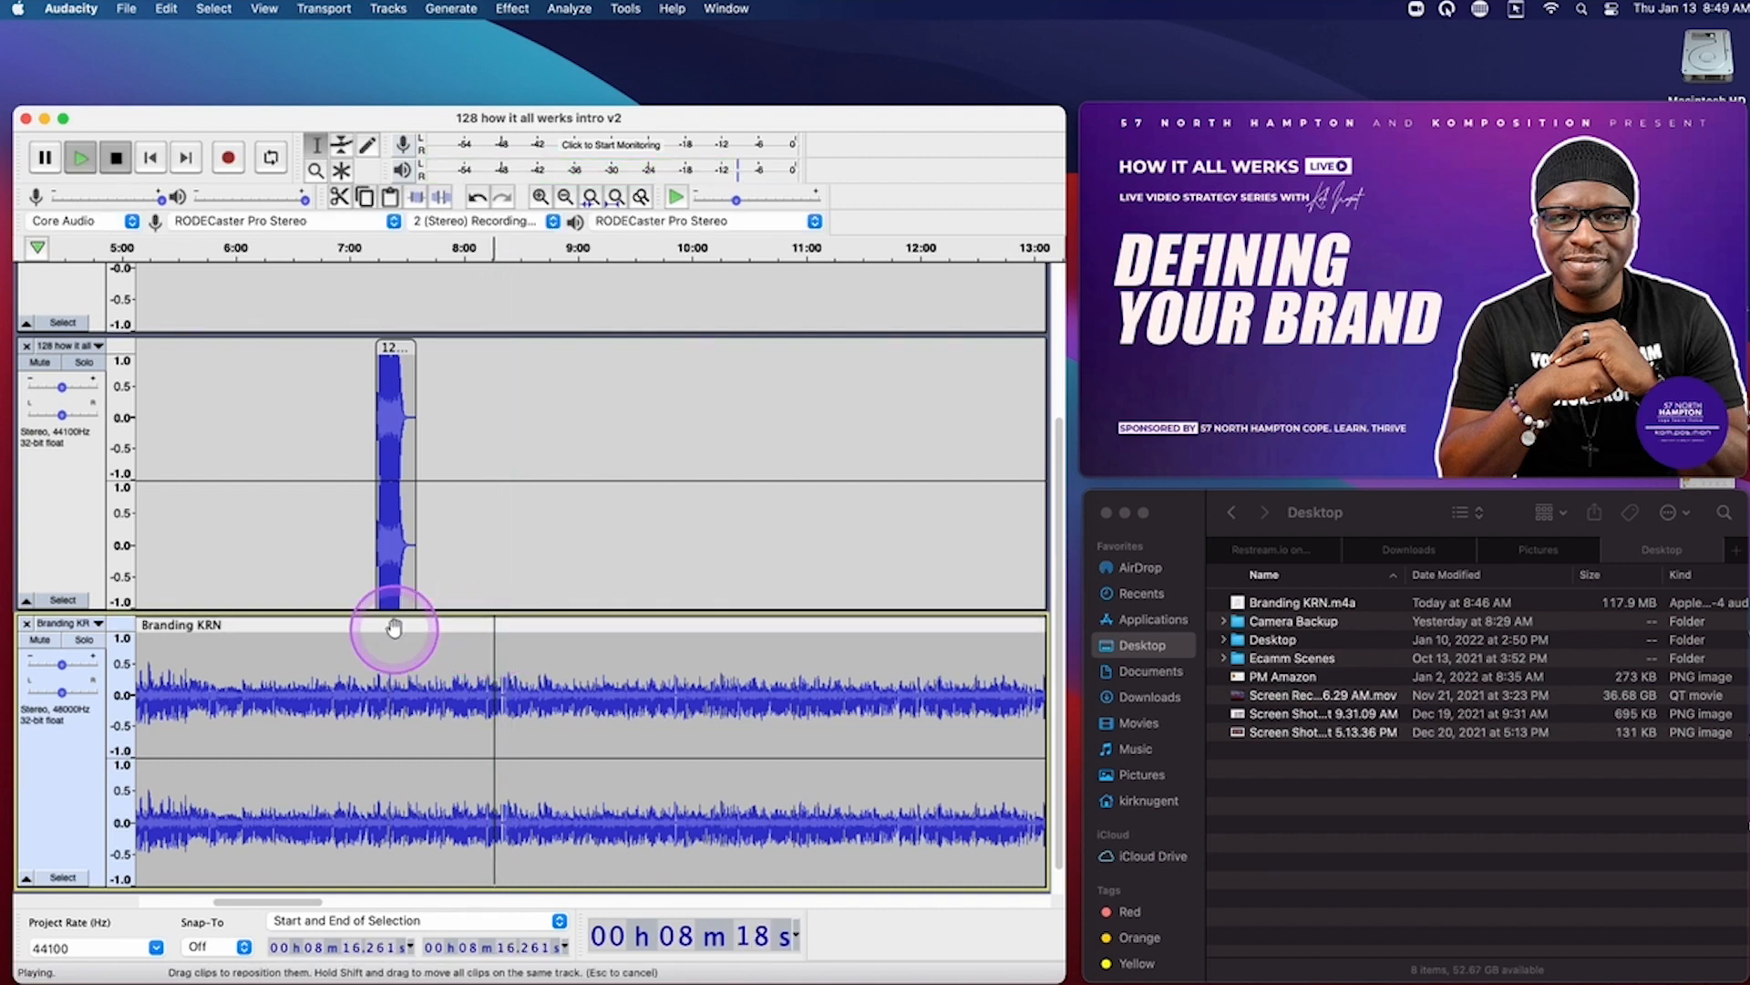
click(391, 622)
click(591, 691)
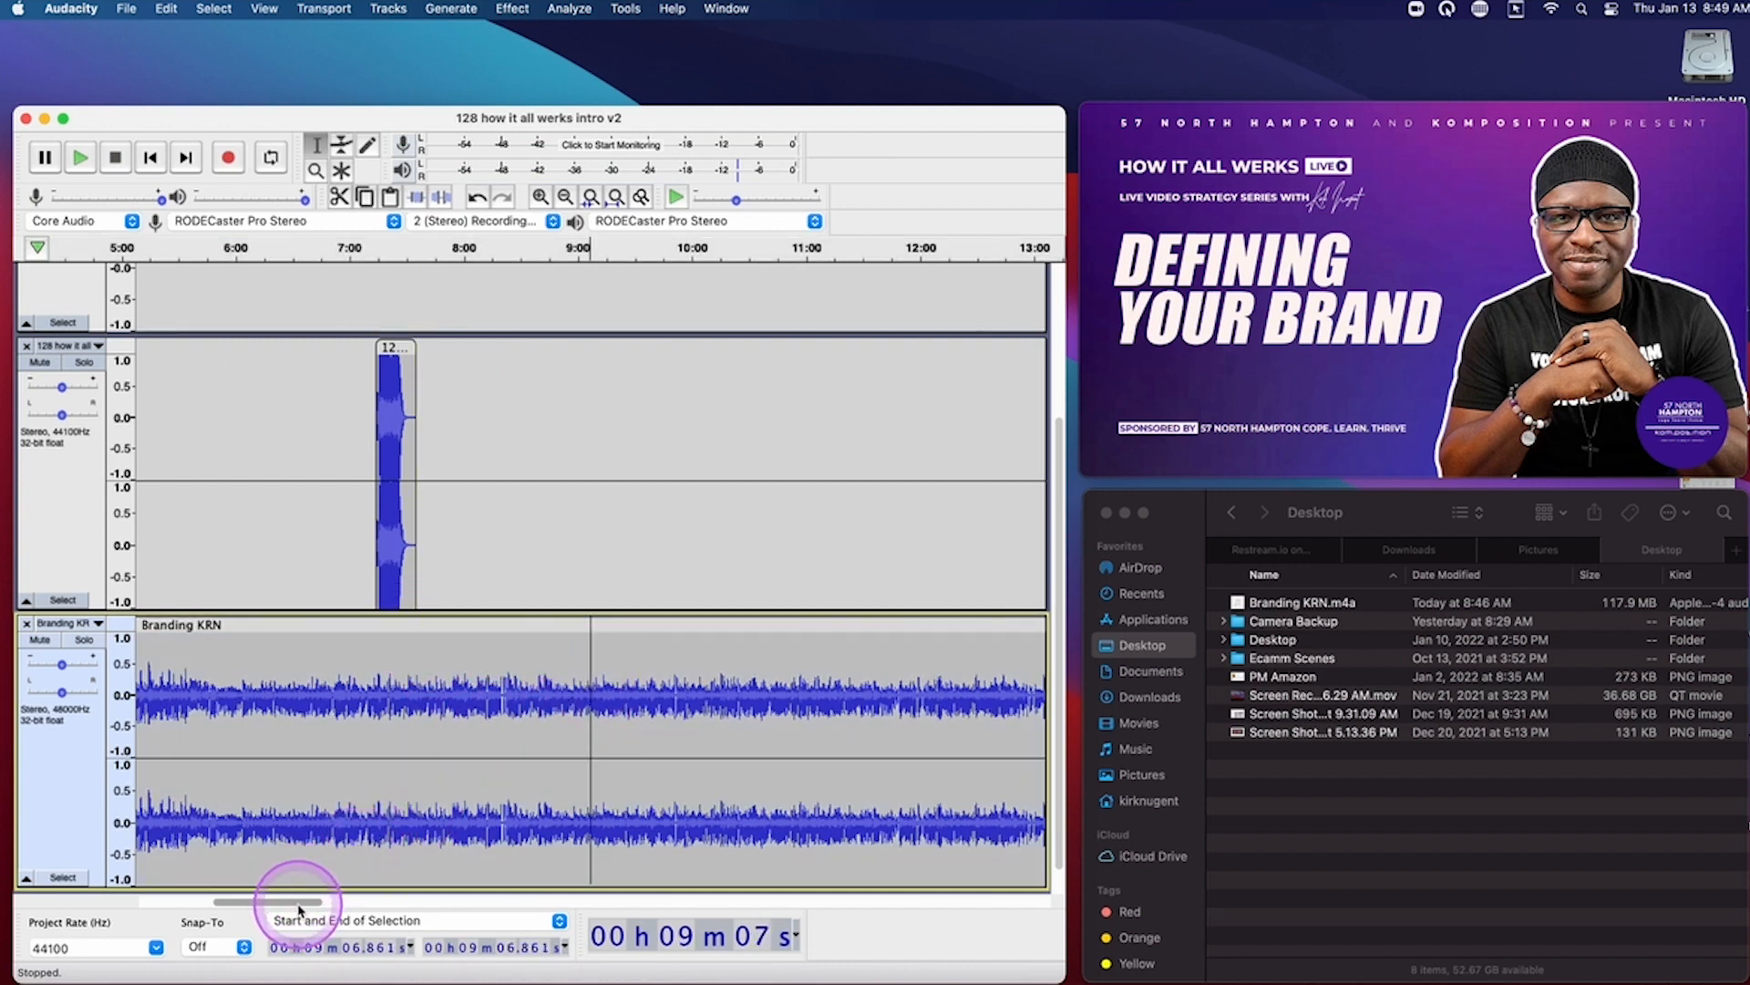
Play the dense waveform block in the Branding KRN track from about 14:48, and check its end from about 15:03
drag(300, 907, 351, 906)
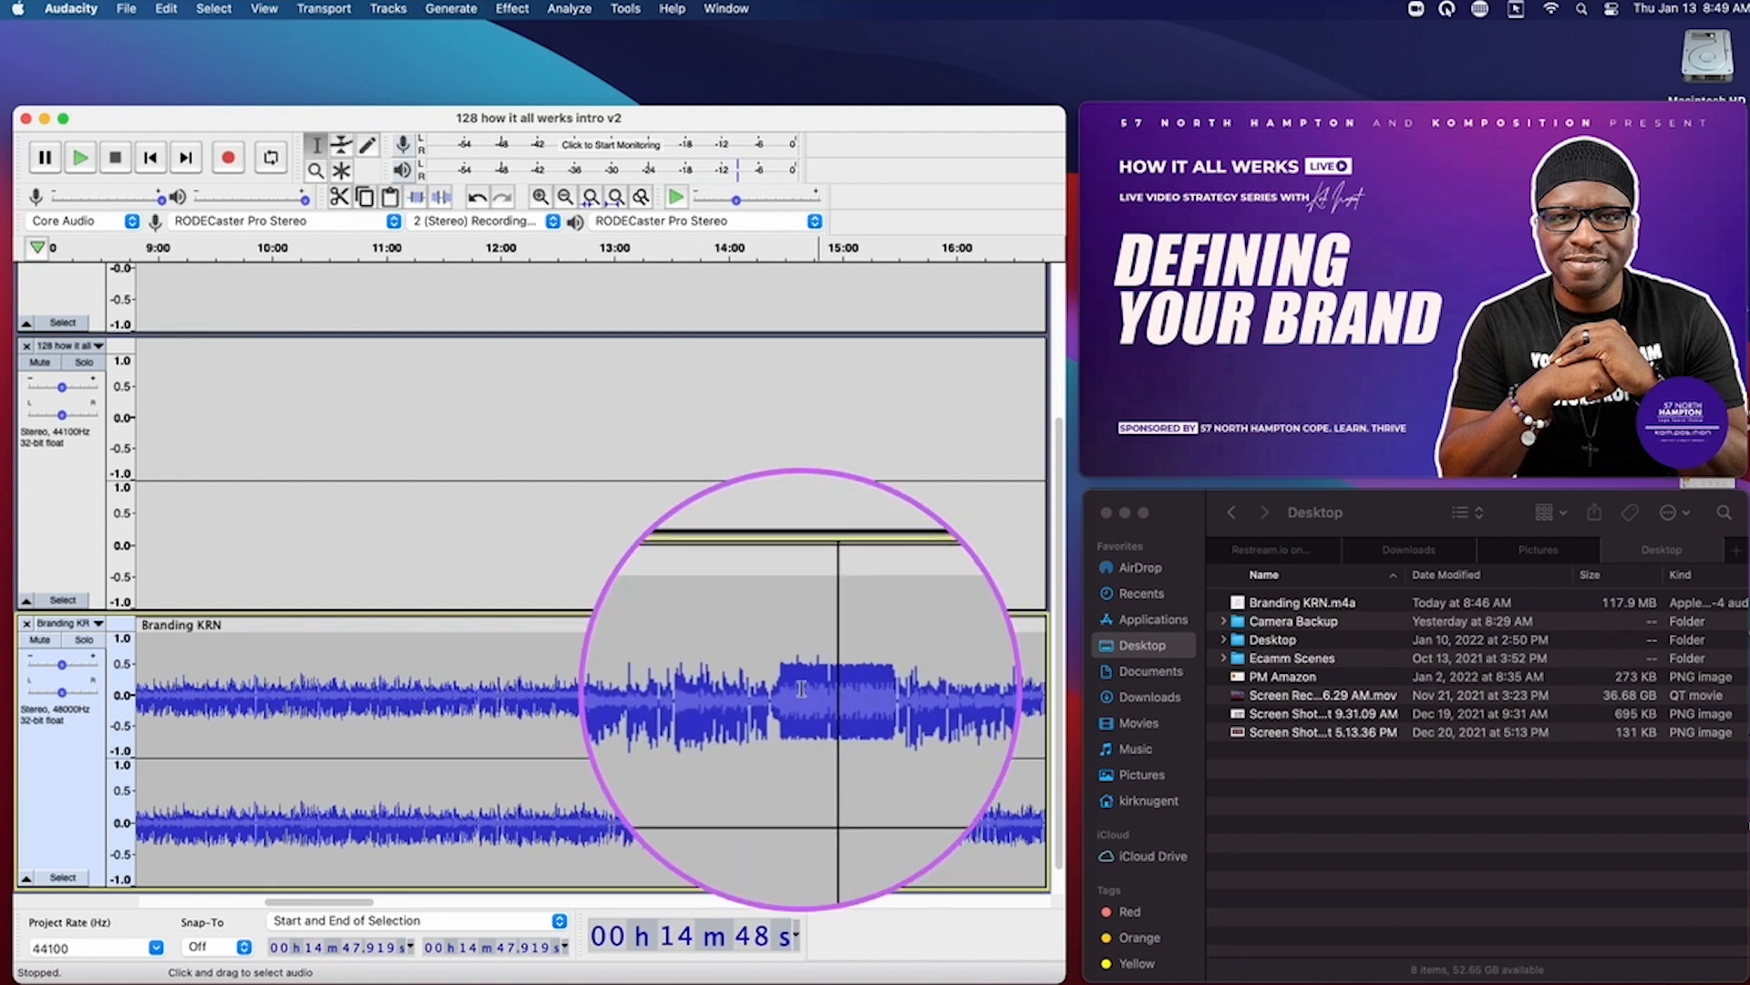
key(space)
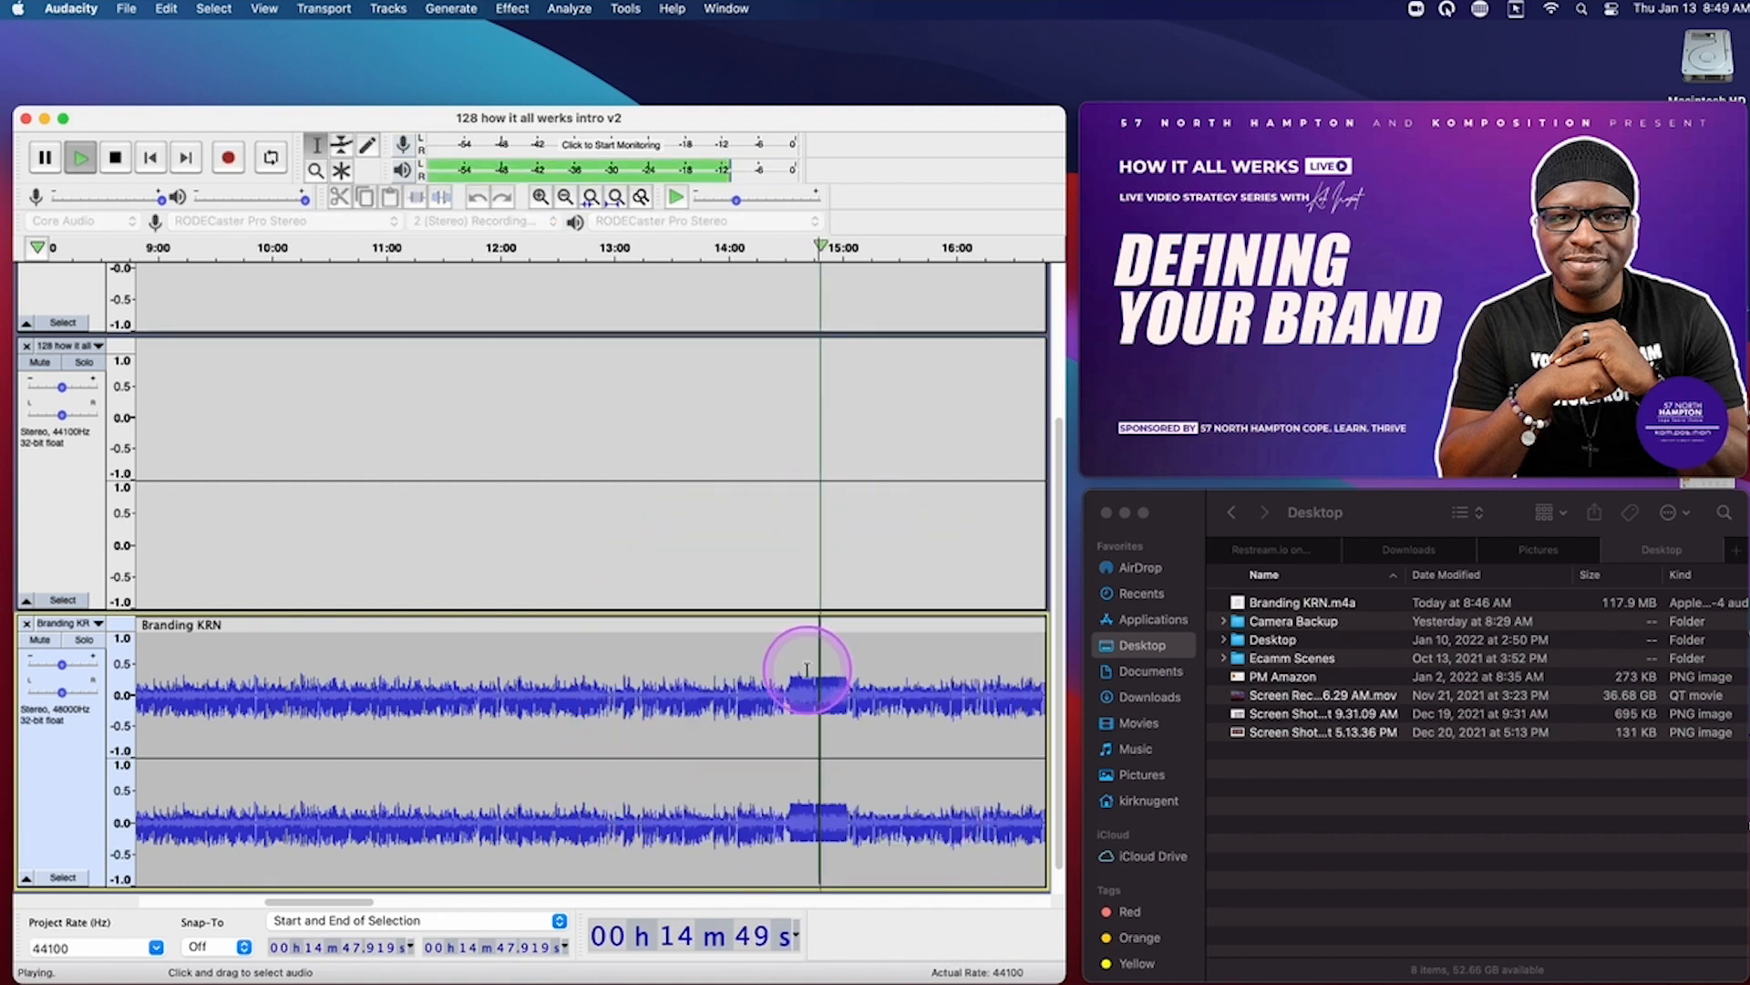
key(space)
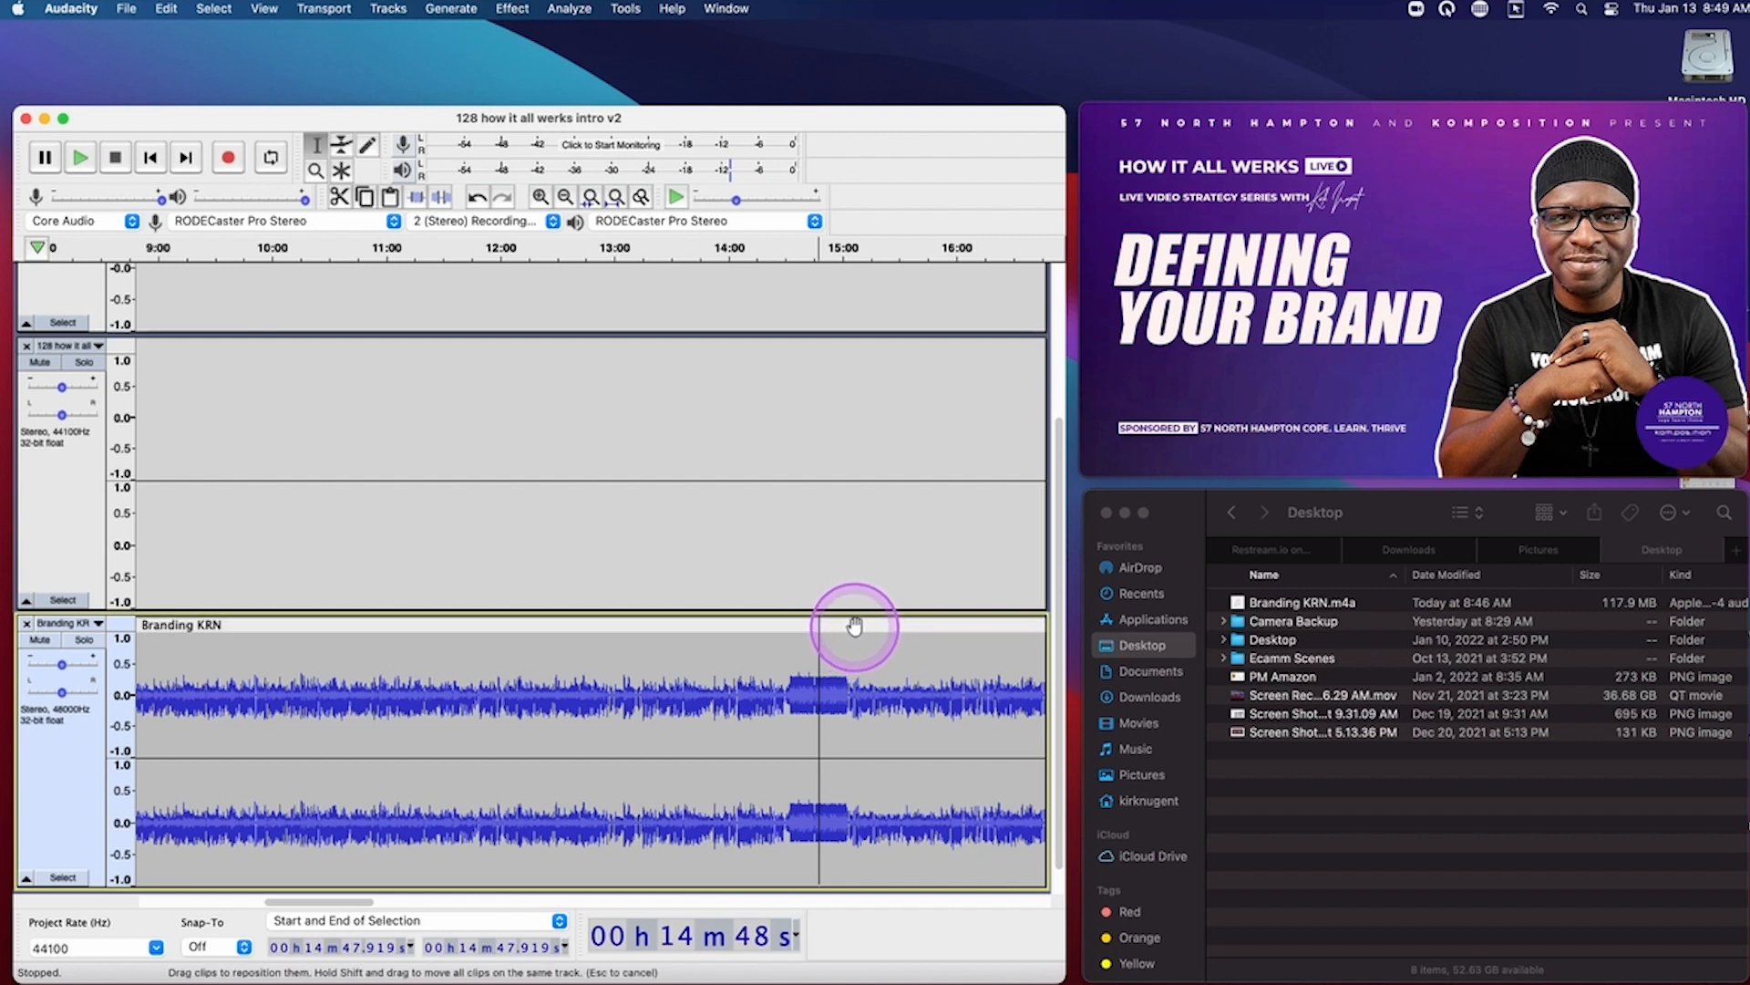
click(851, 638)
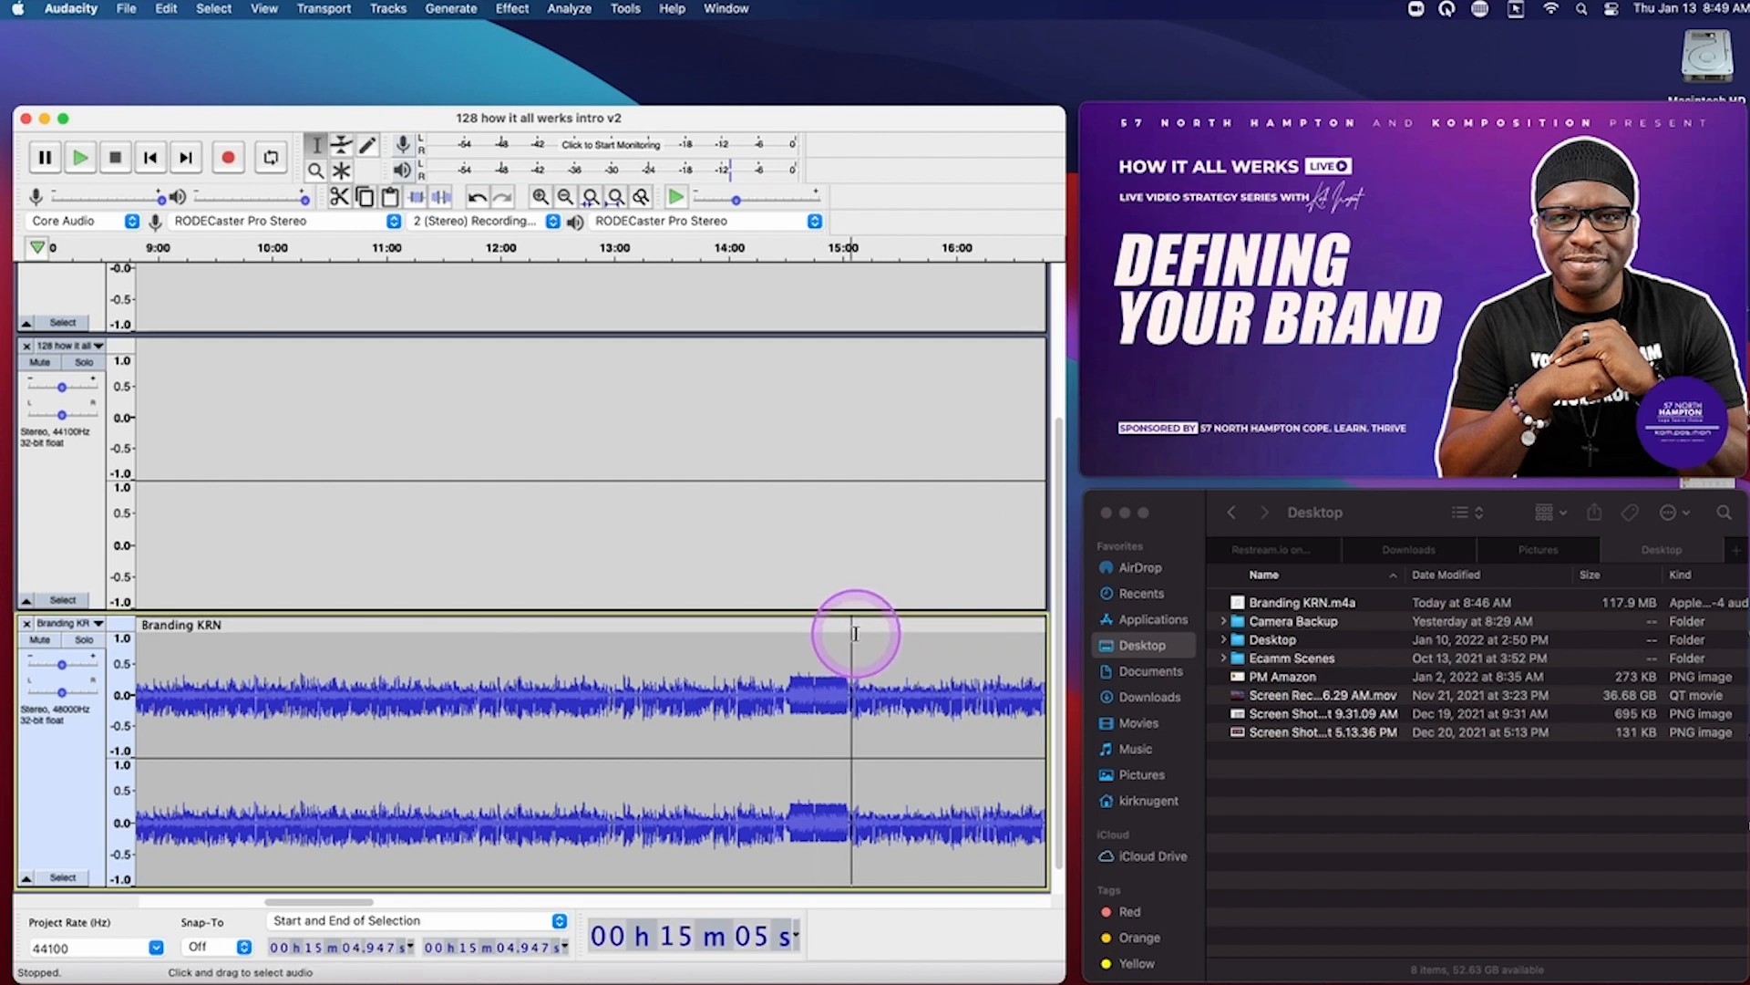
click(848, 636)
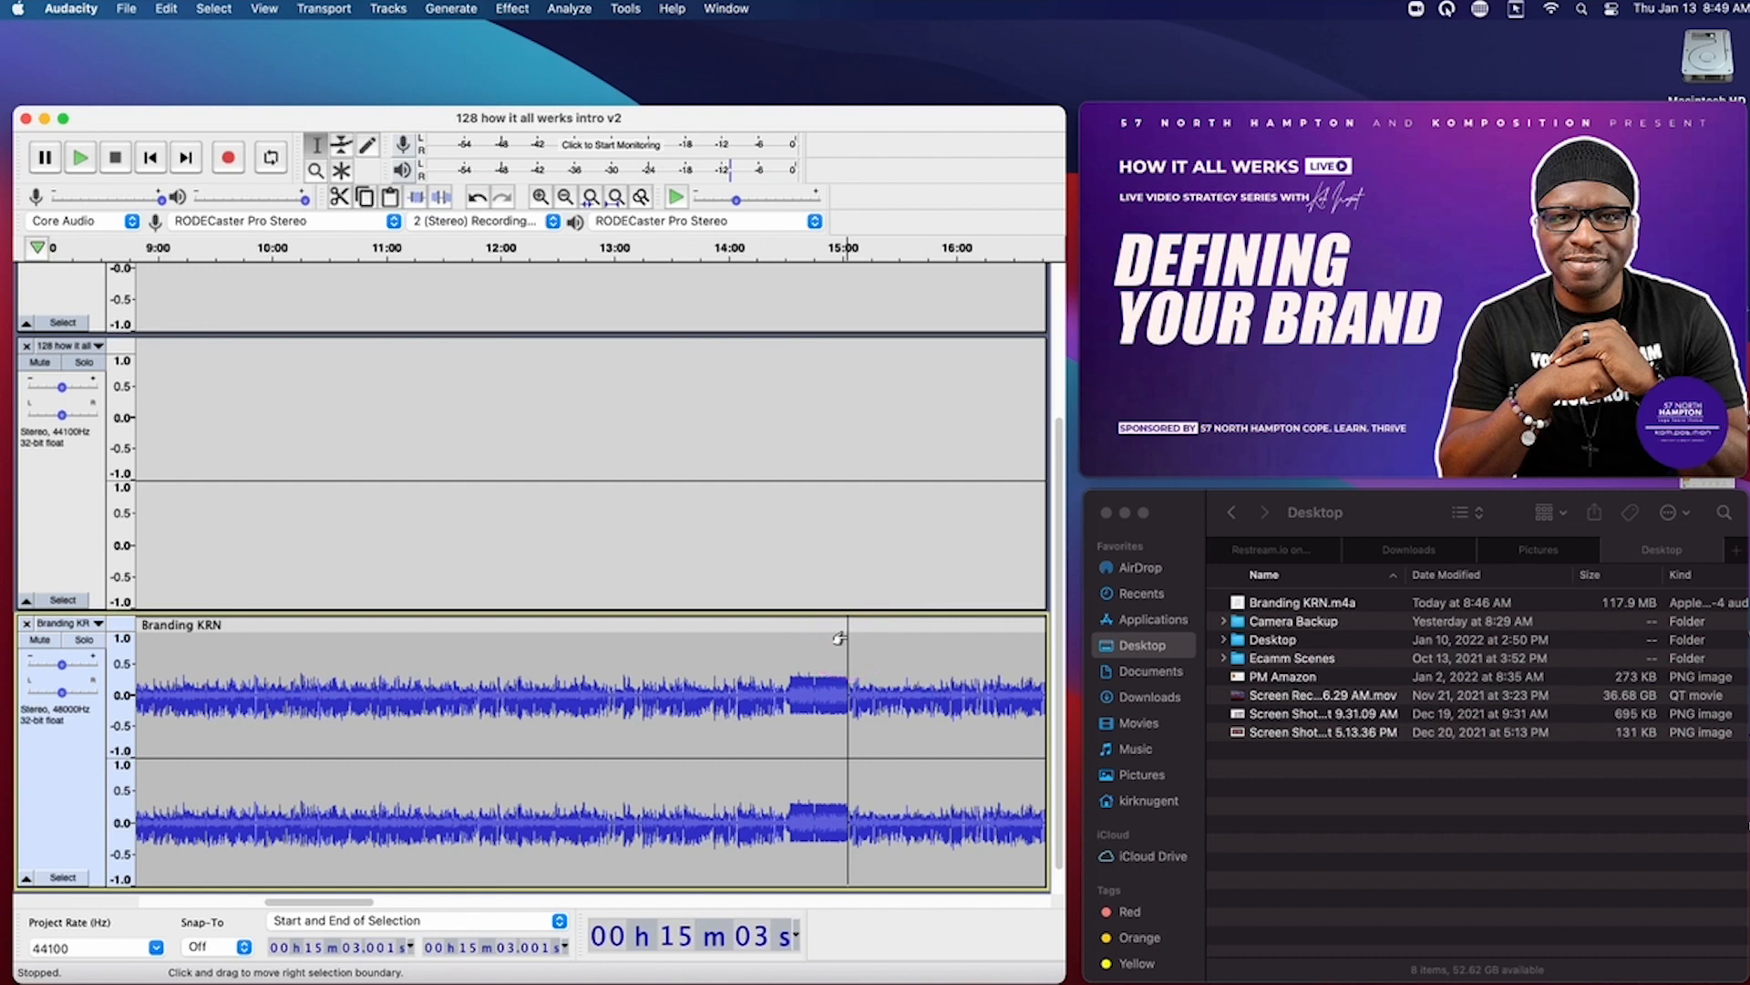
key(space)
key(space)
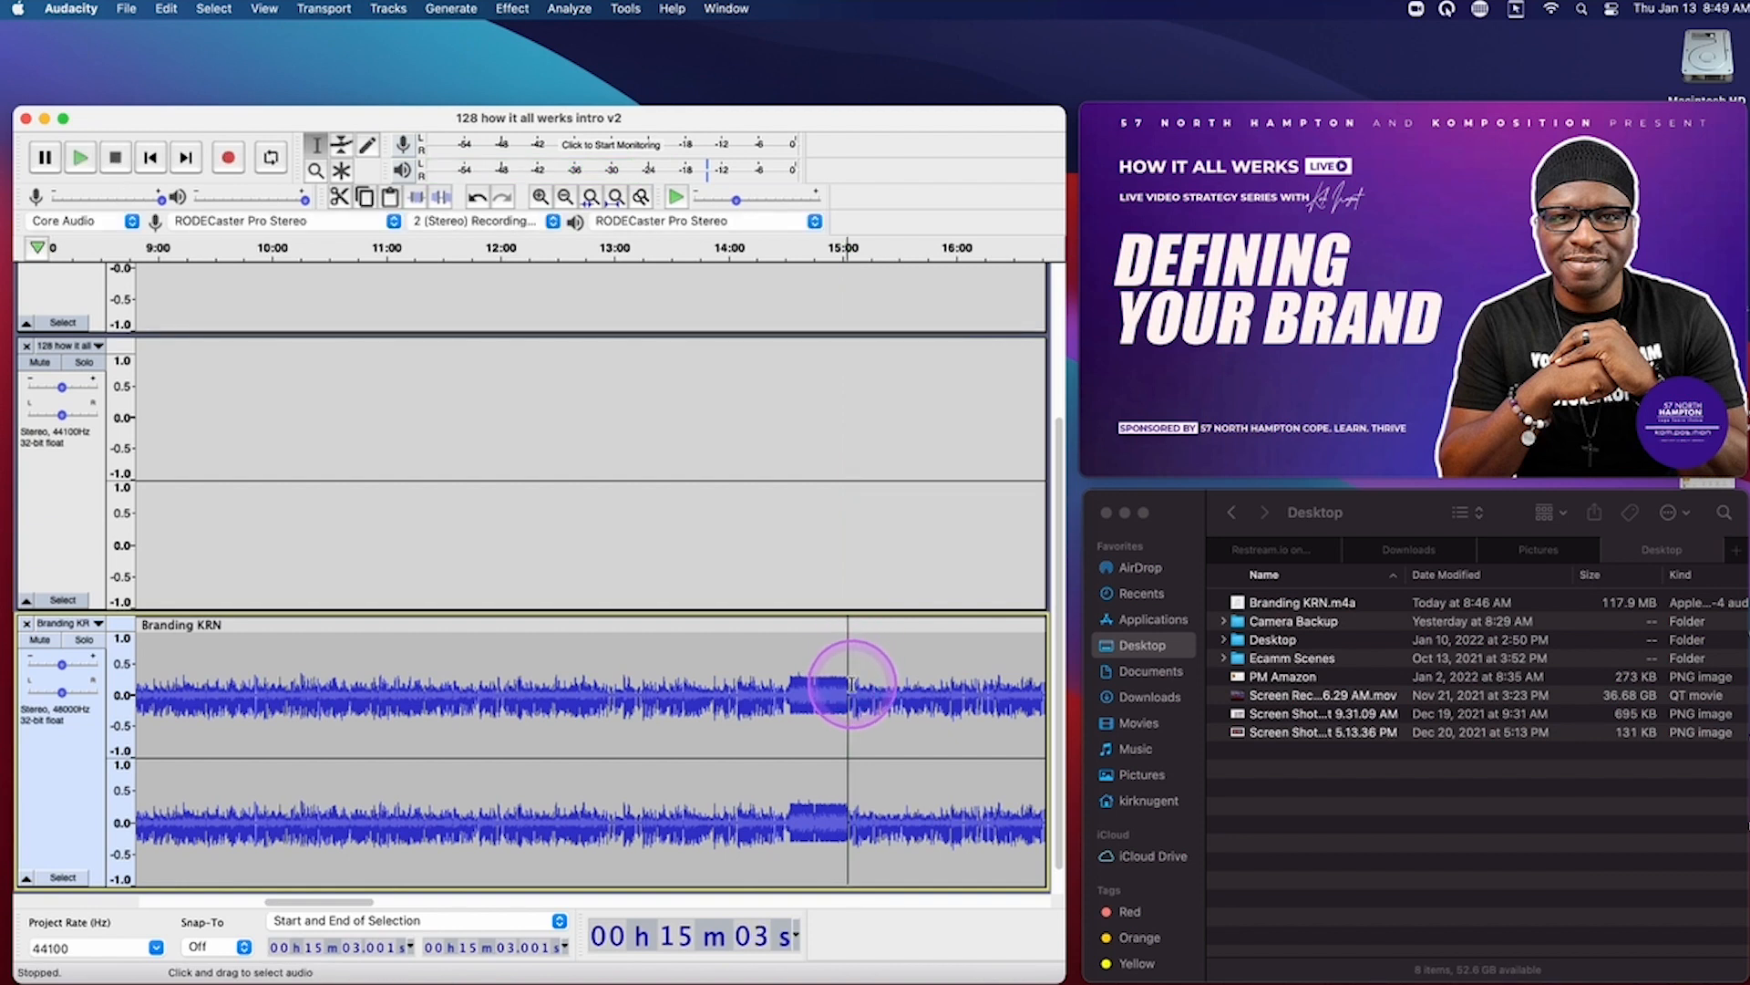
Place the cursor at about 15:03.7, just after the dense block in the Branding KRN track, and play from there
click(540, 197)
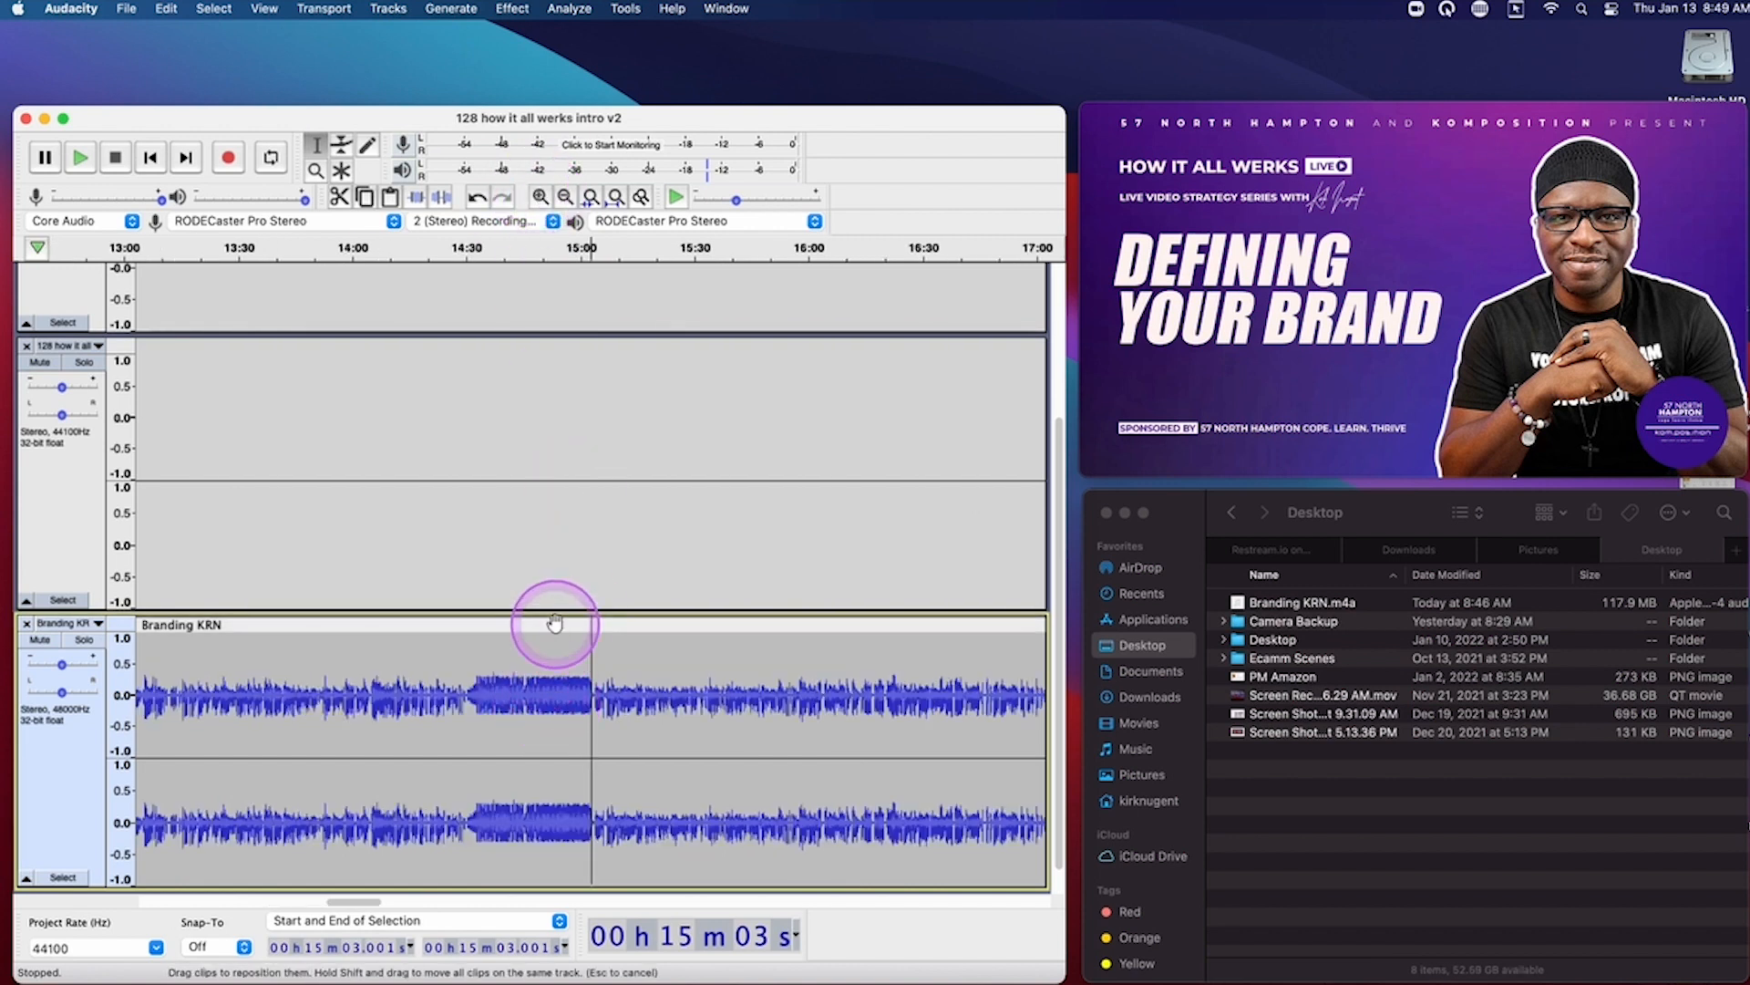
click(554, 675)
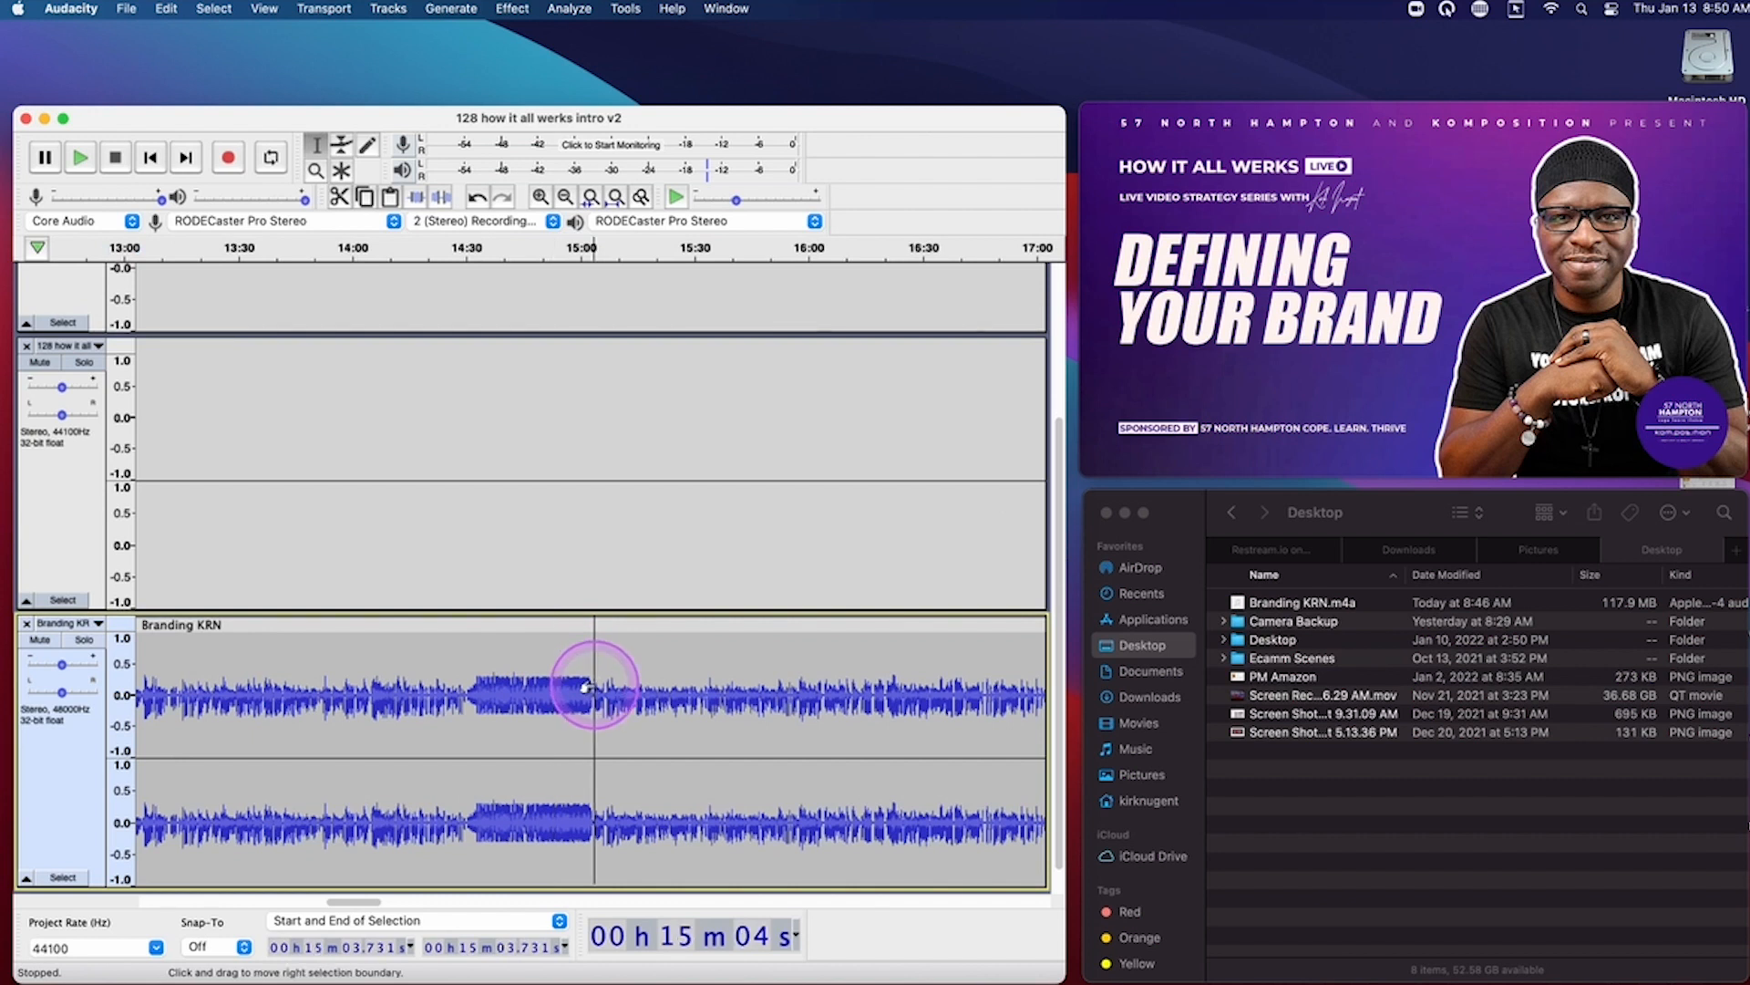
key(space)
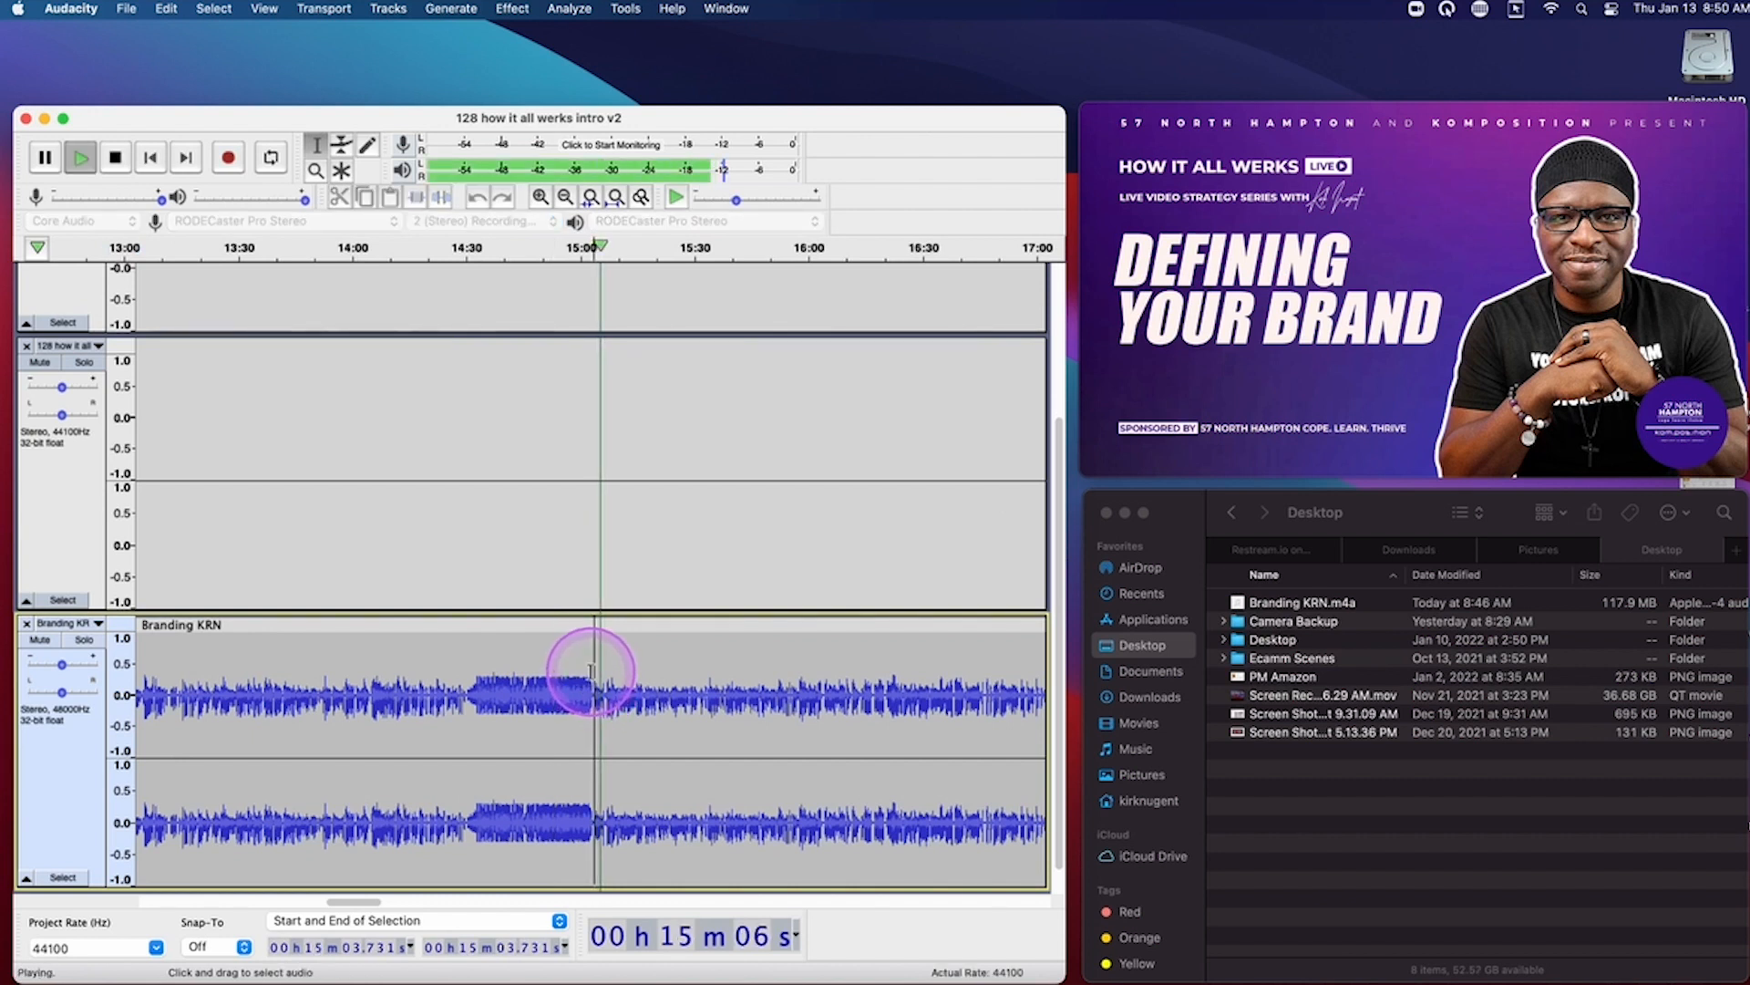
key(space)
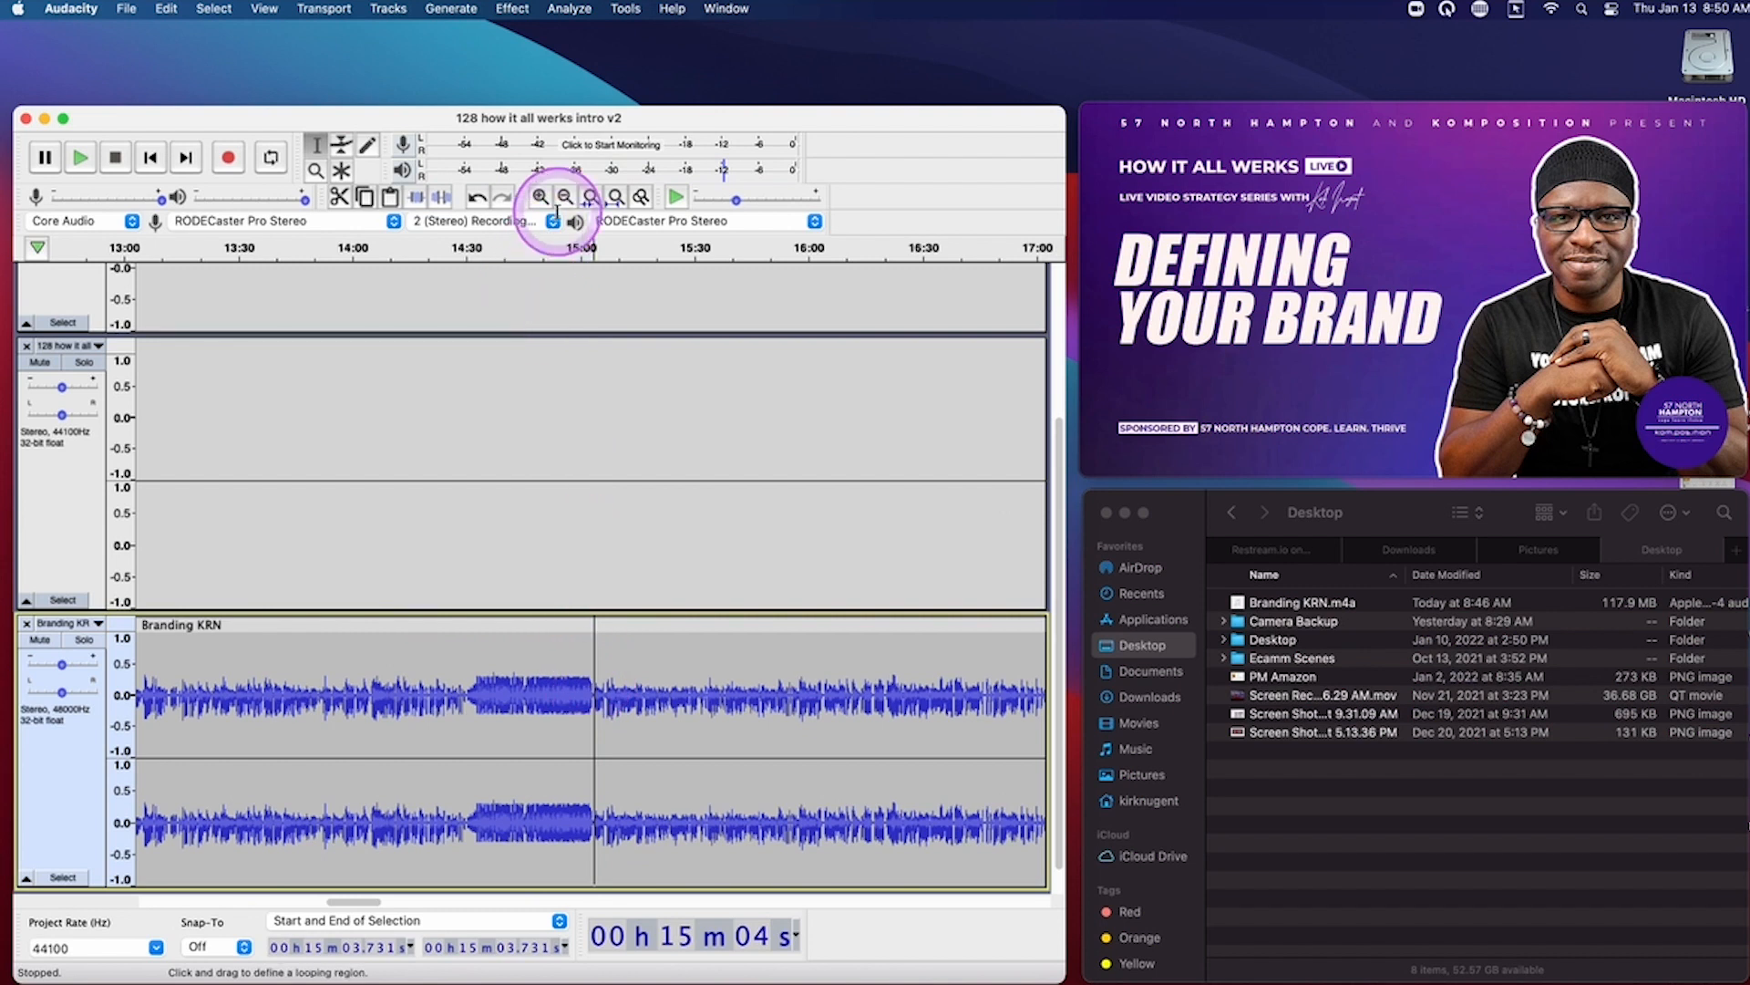
Delete the Branding KRN audio from the start of the track up to the cursor at about 15:03.7
click(566, 198)
click(566, 198)
click(565, 198)
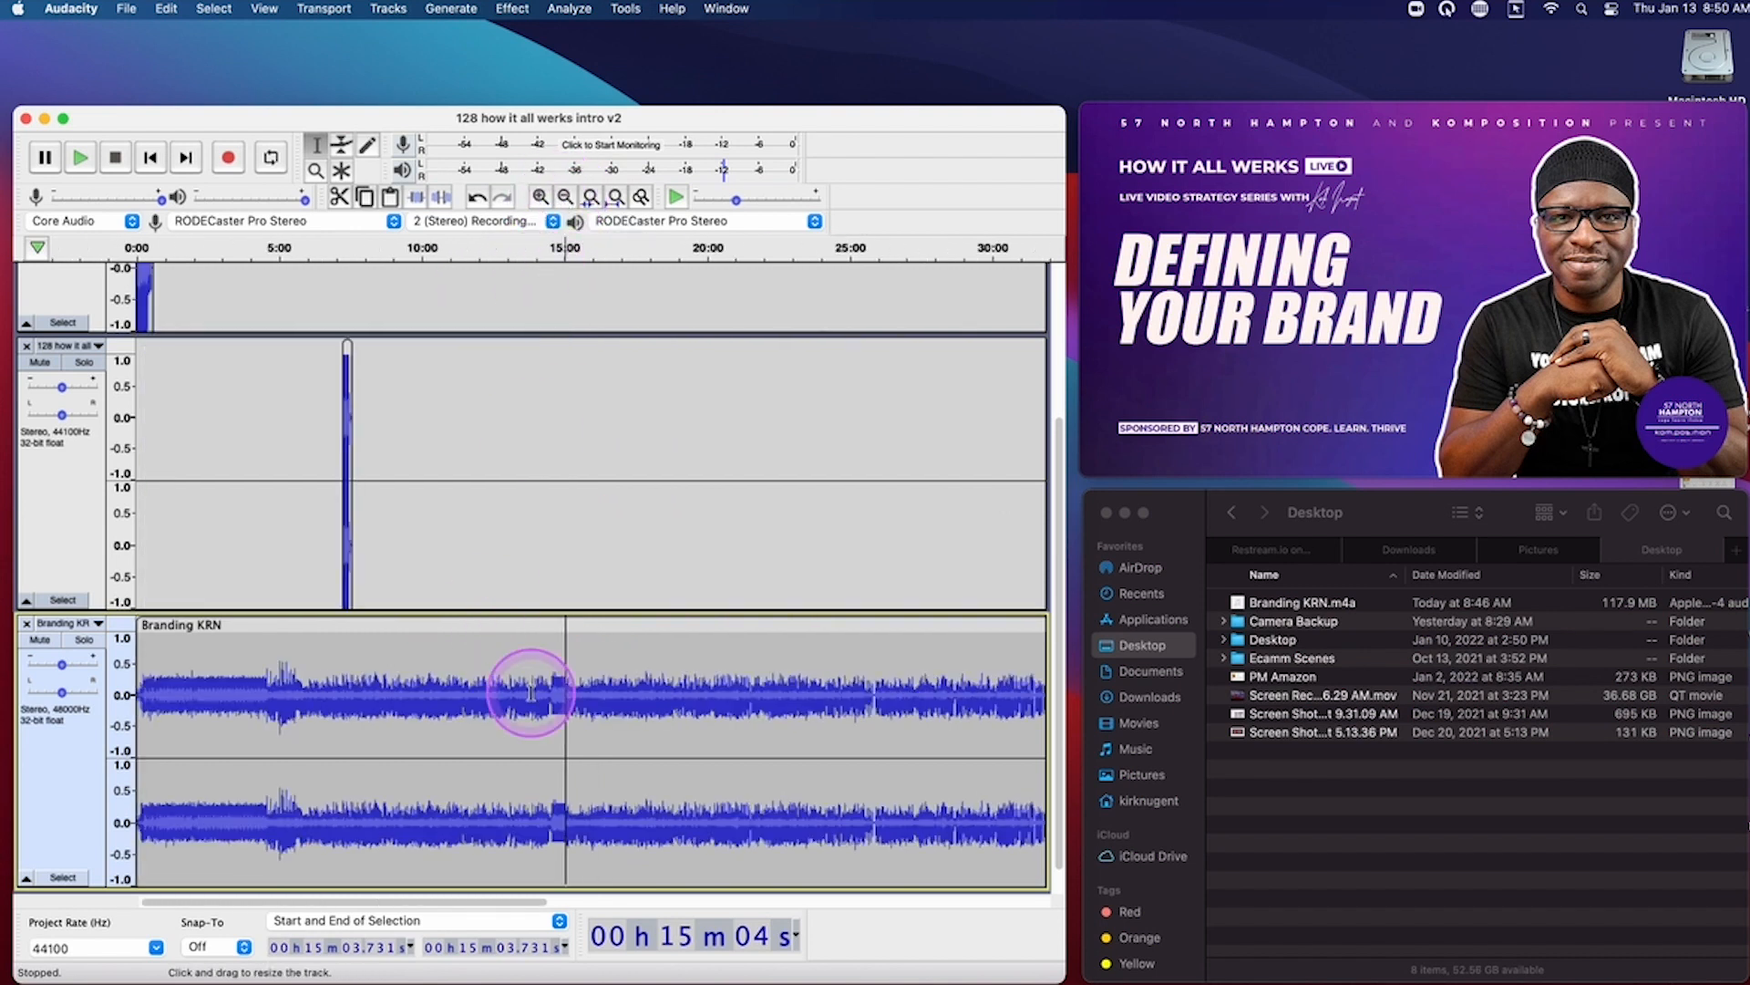
drag(566, 698, 122, 690)
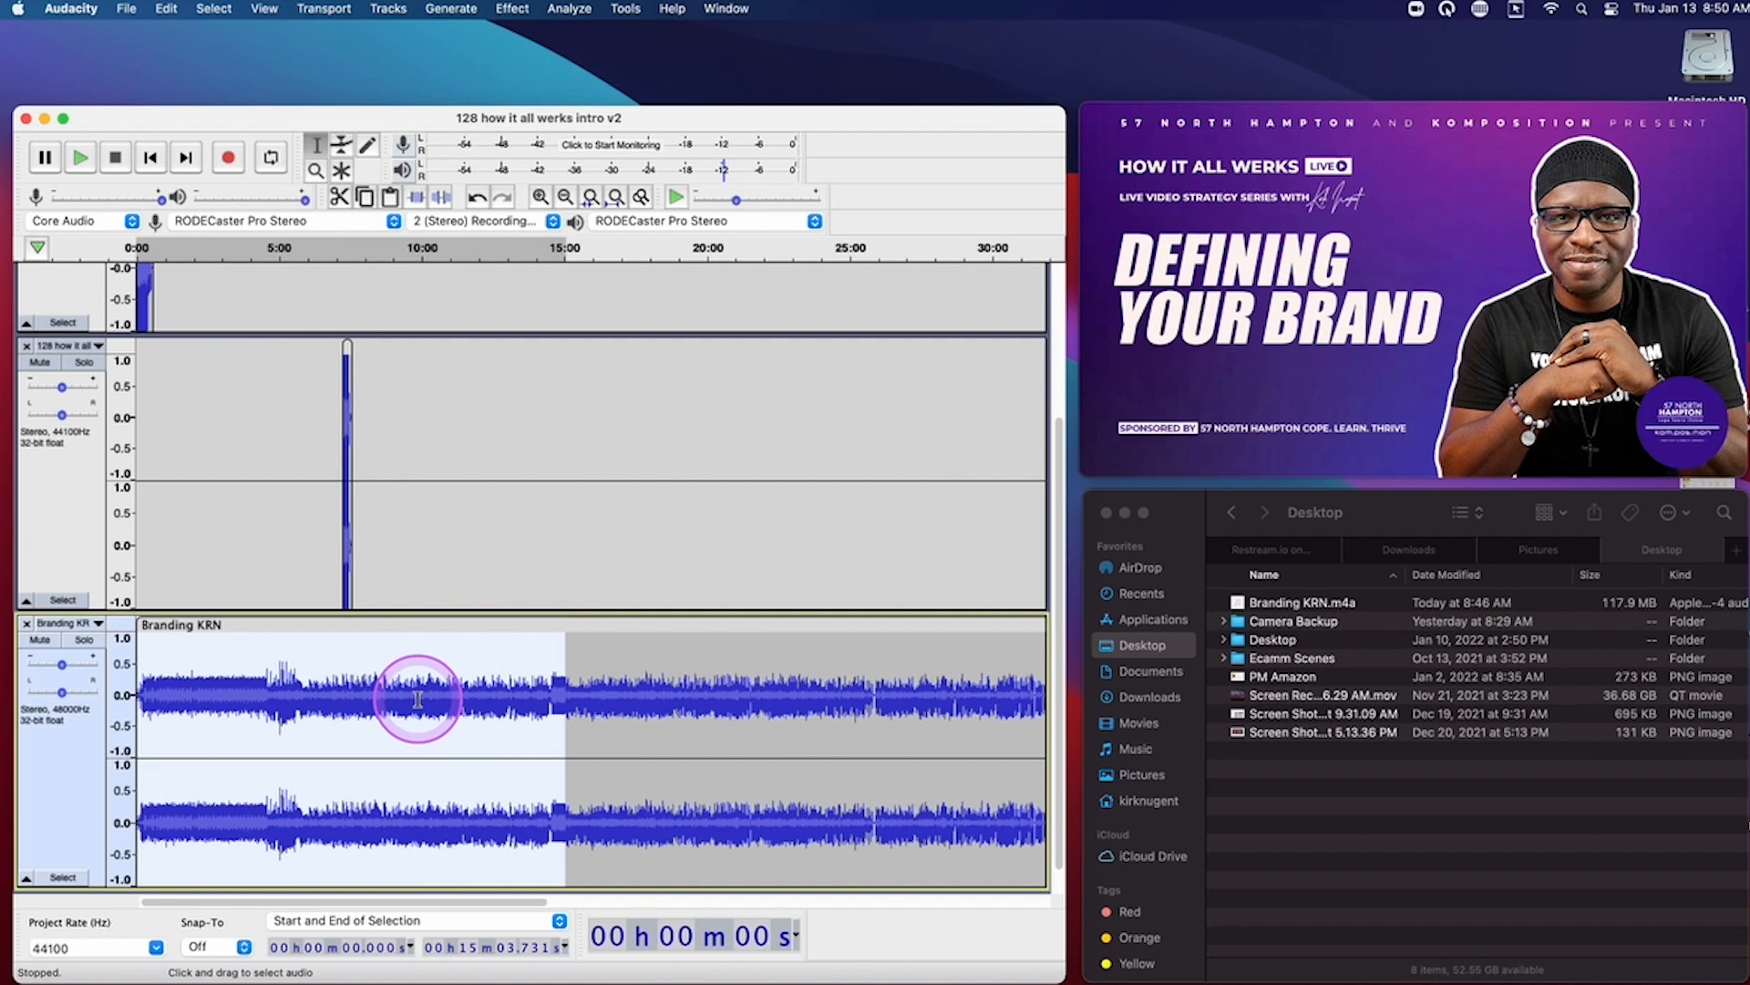
key(Delete)
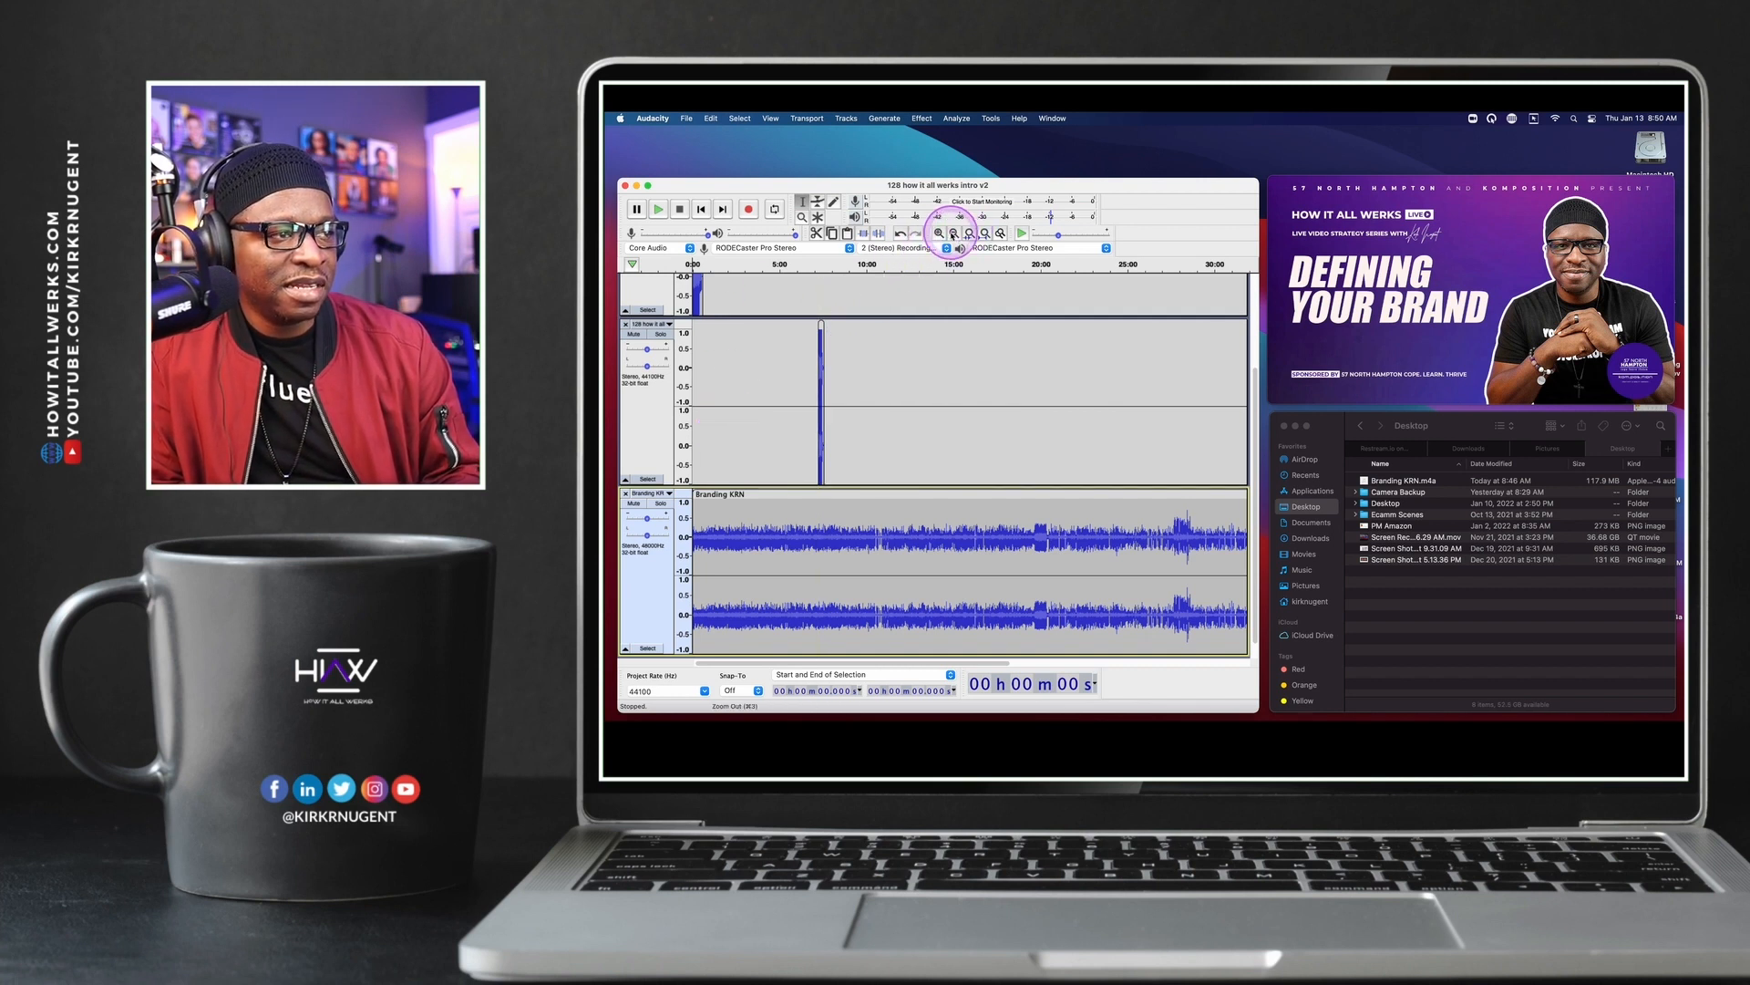
Shift the Branding KRN clip to start at about 25 seconds, under the fading end of the intro clip
click(939, 234)
click(939, 234)
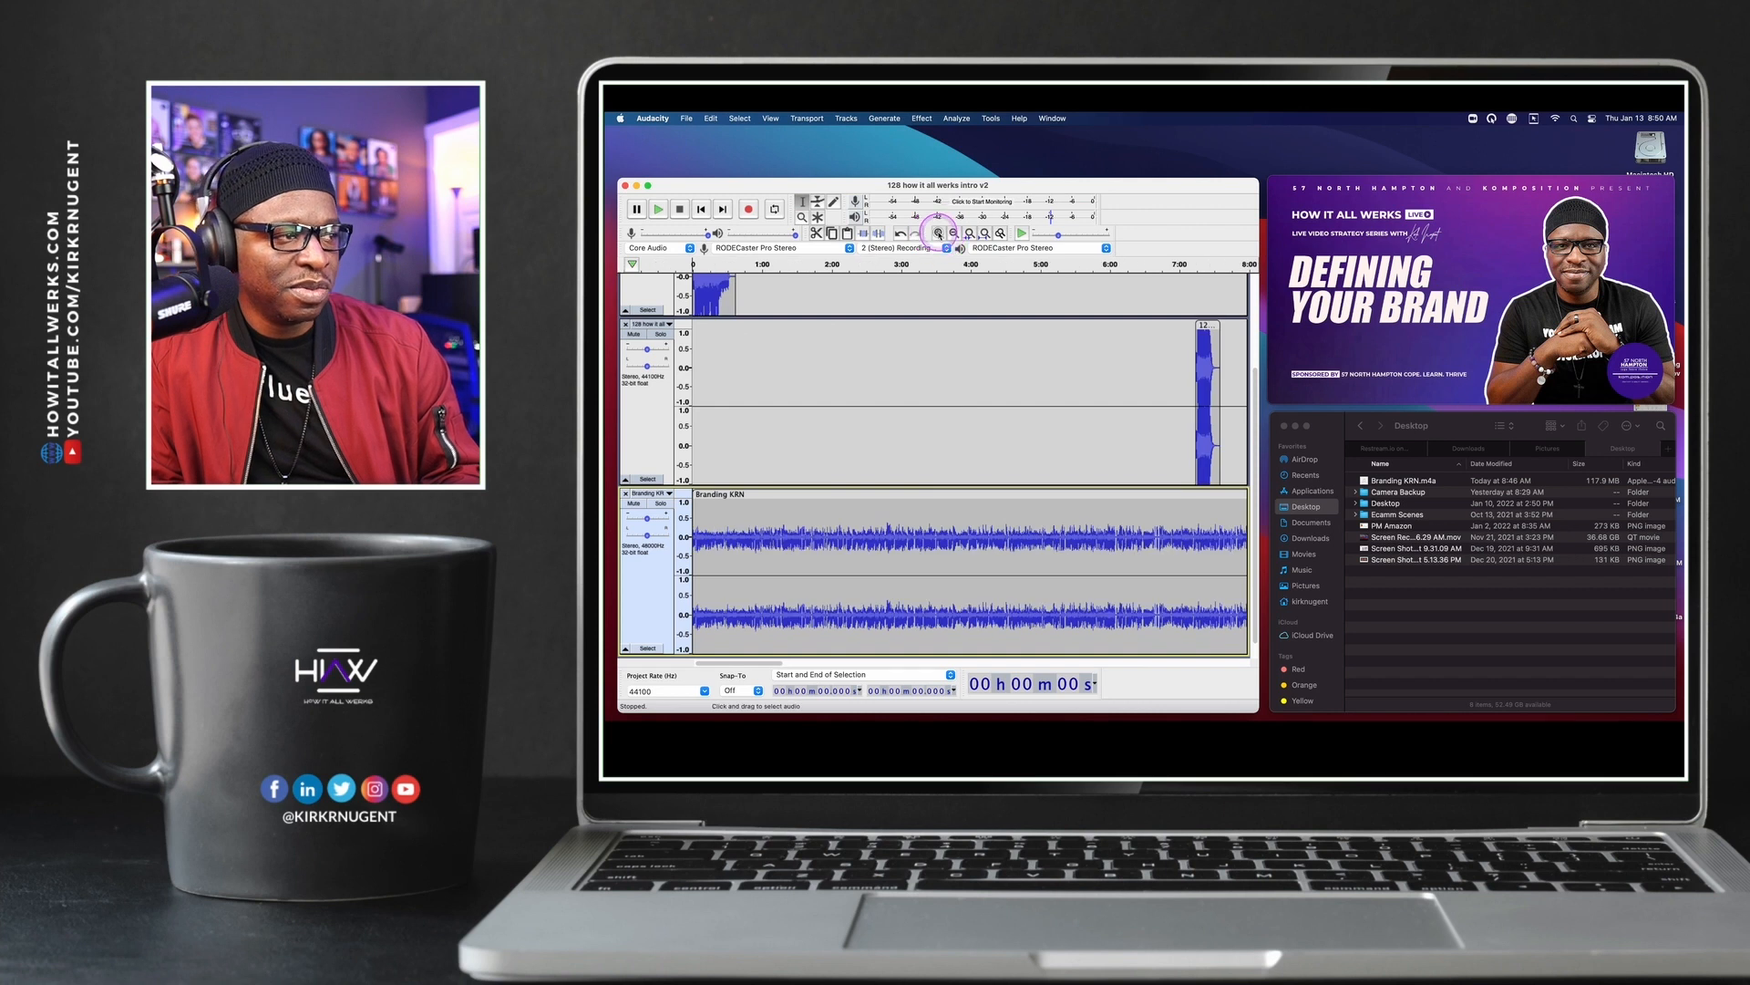
click(940, 235)
click(939, 234)
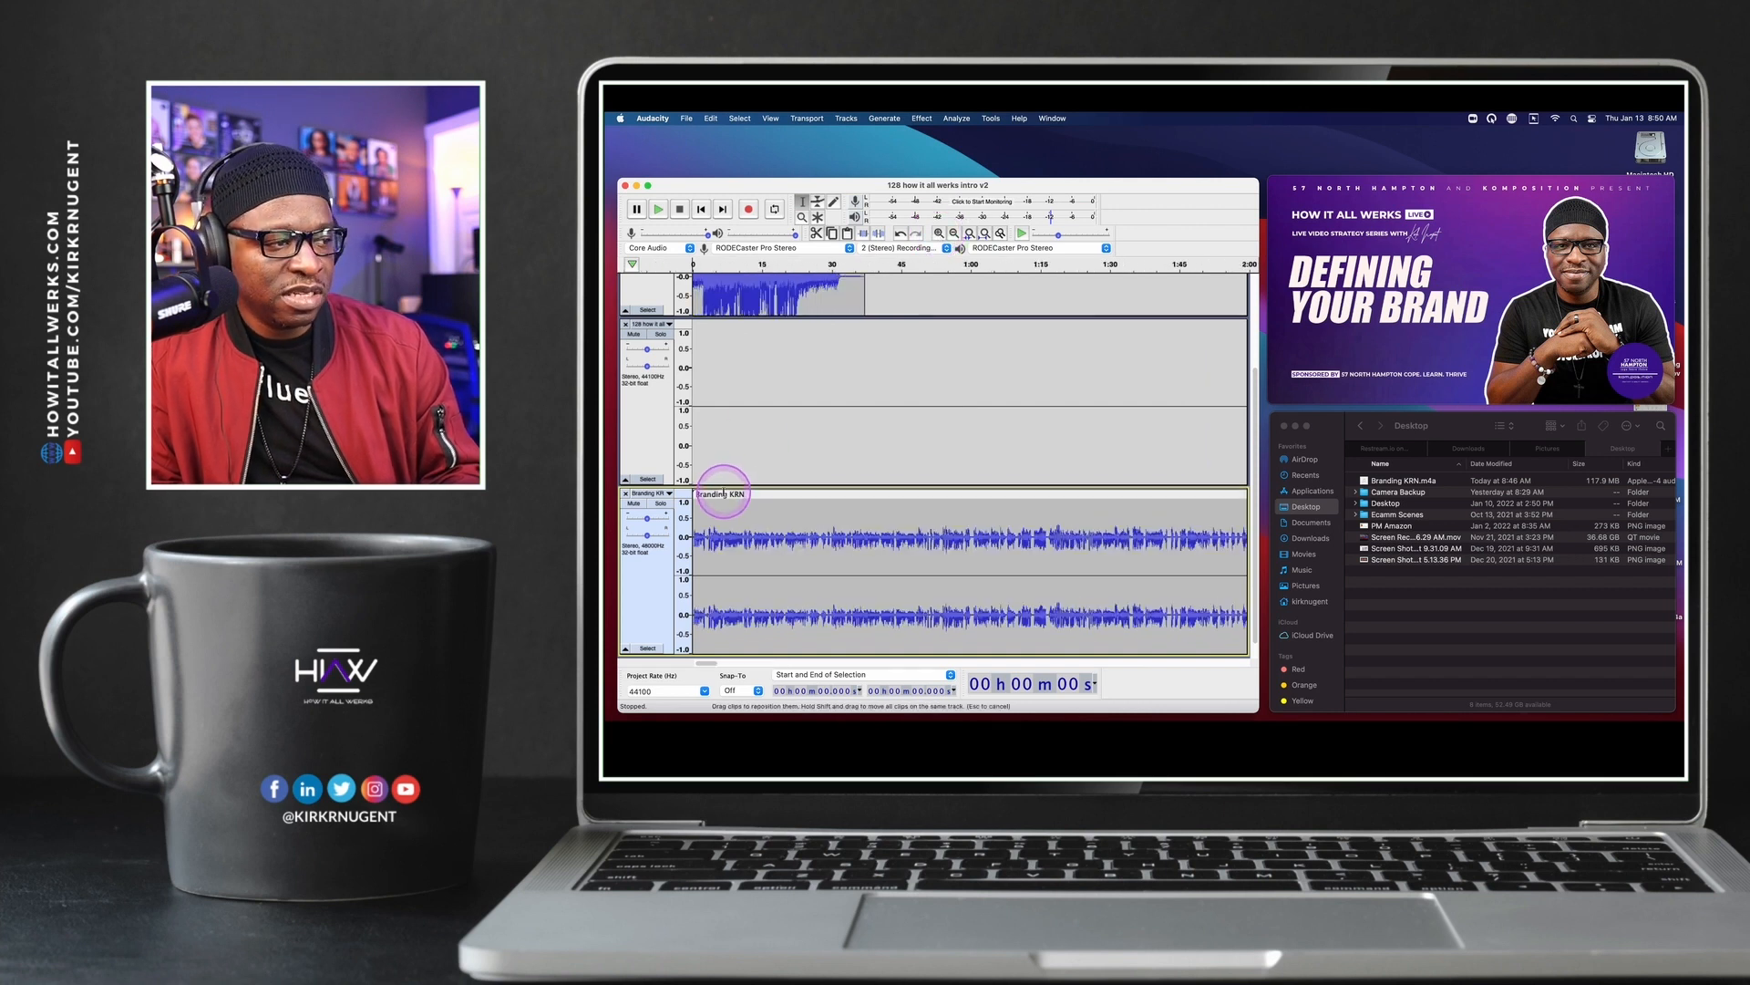
drag(748, 495, 865, 488)
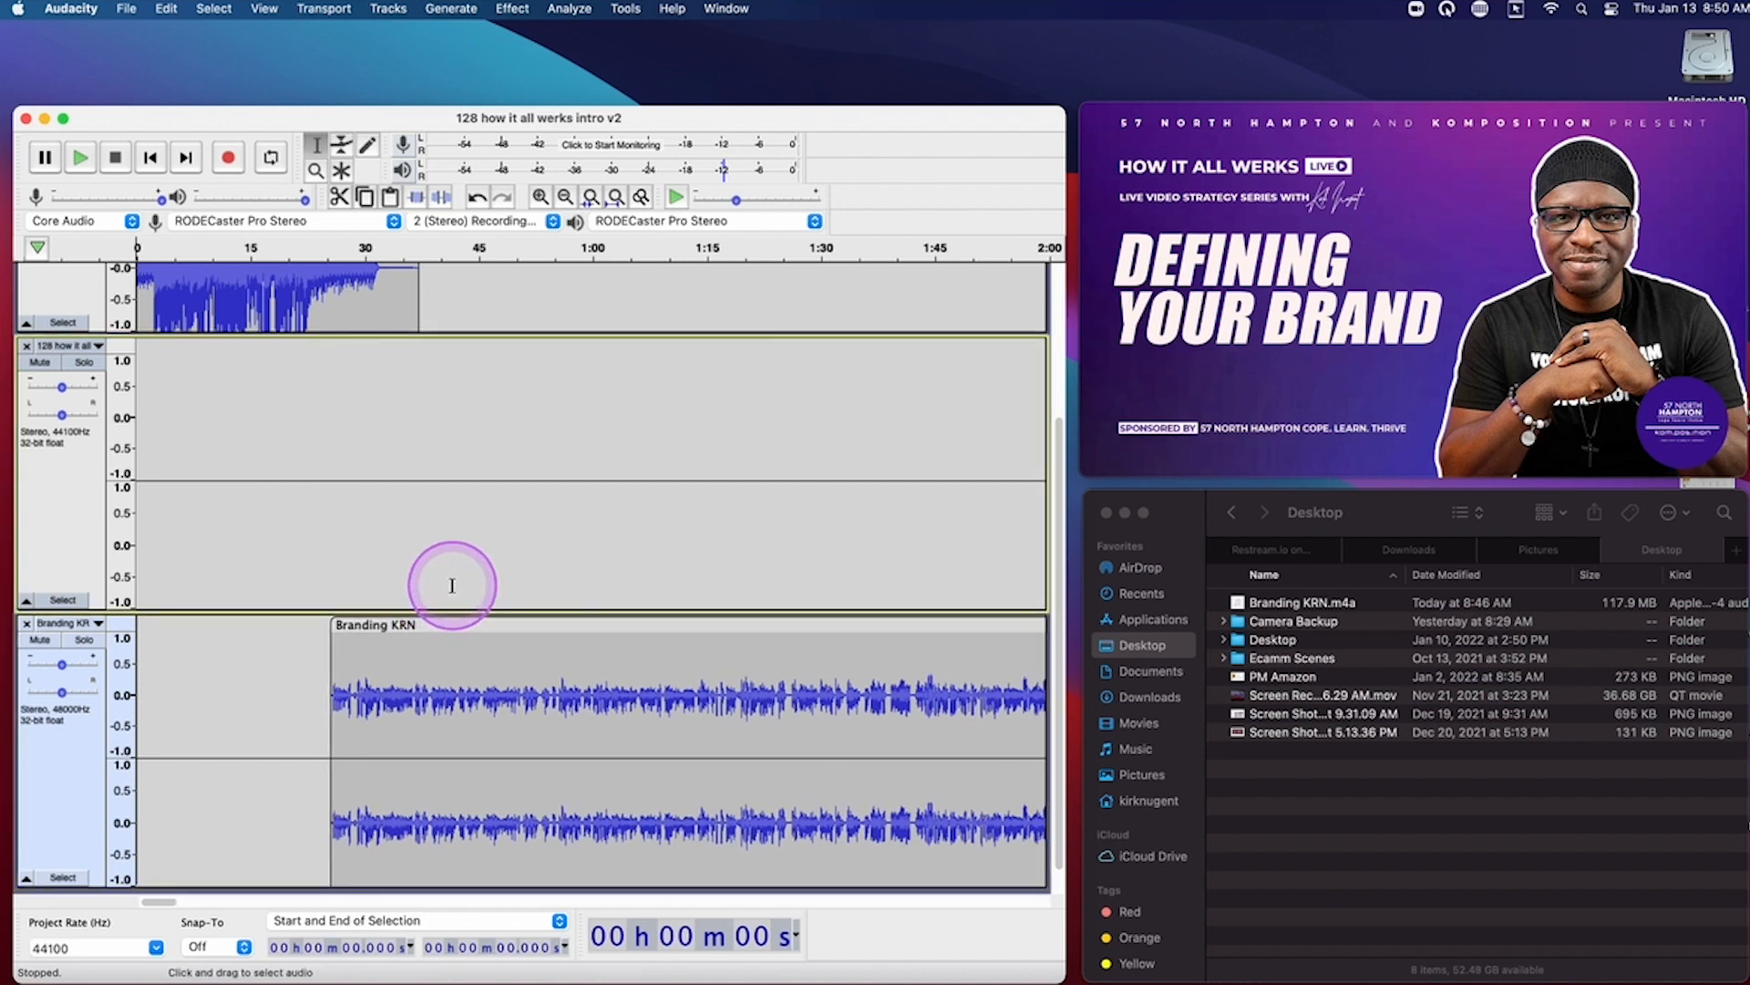
scroll(446, 583, up, 5)
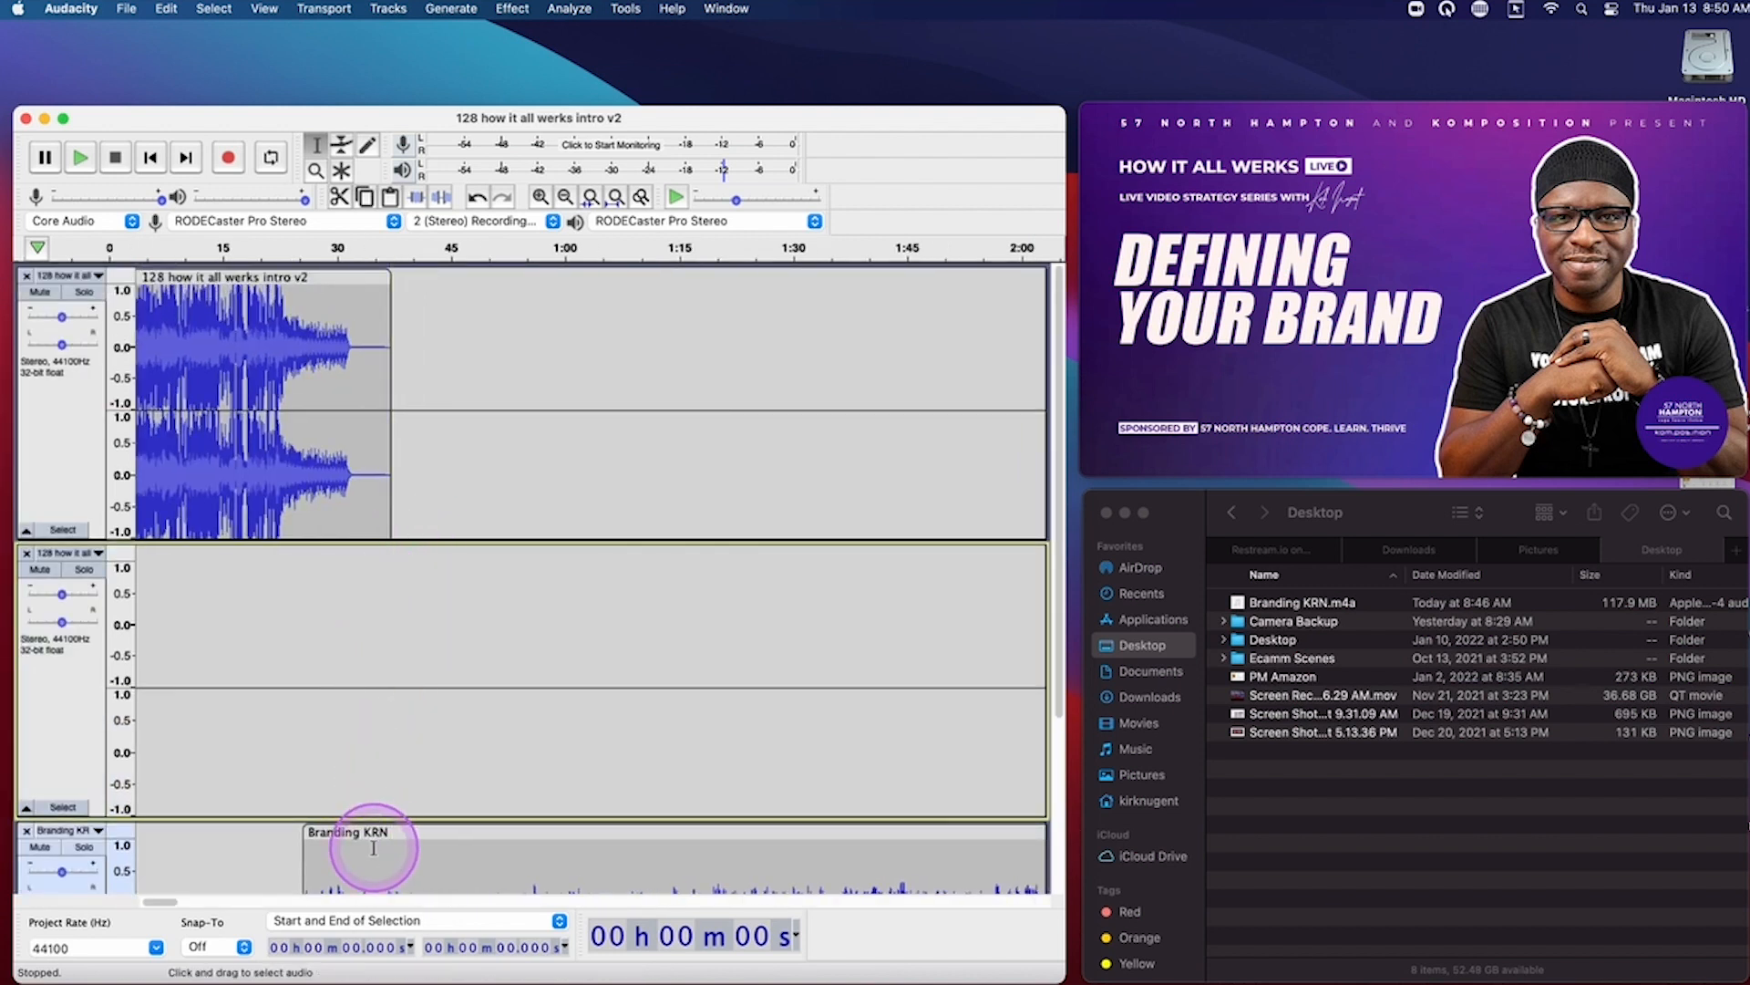
drag(406, 833, 405, 834)
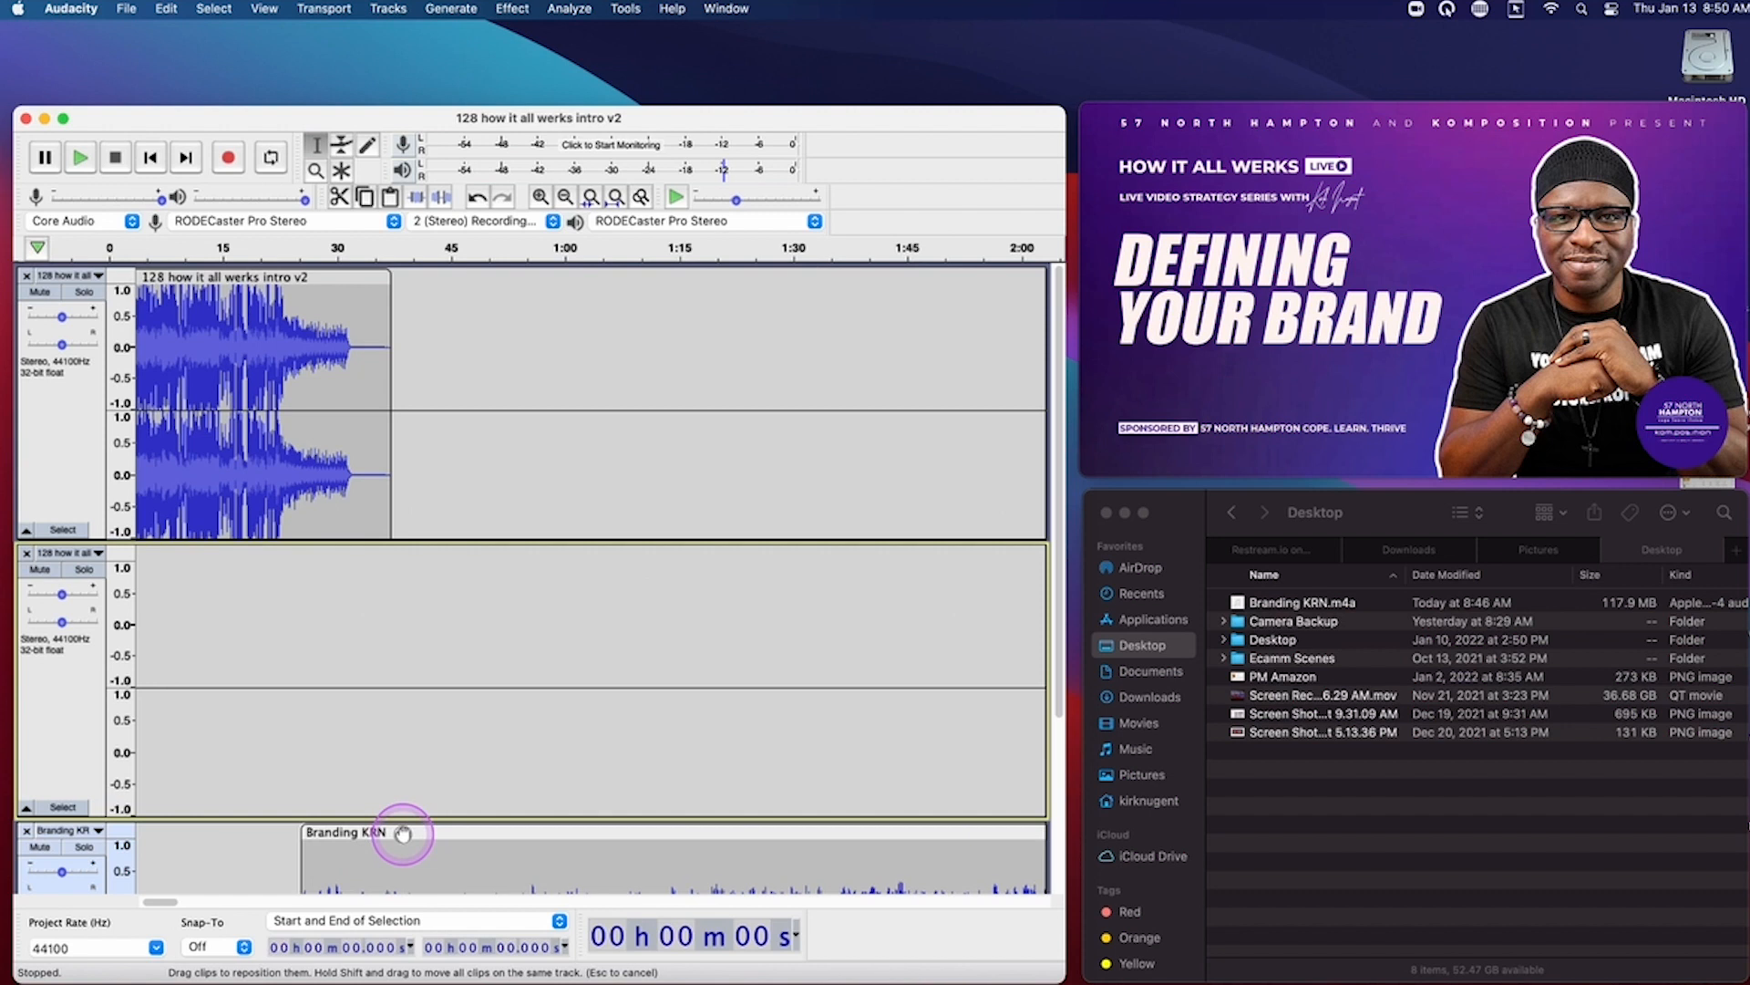
scroll(402, 833, down, 5)
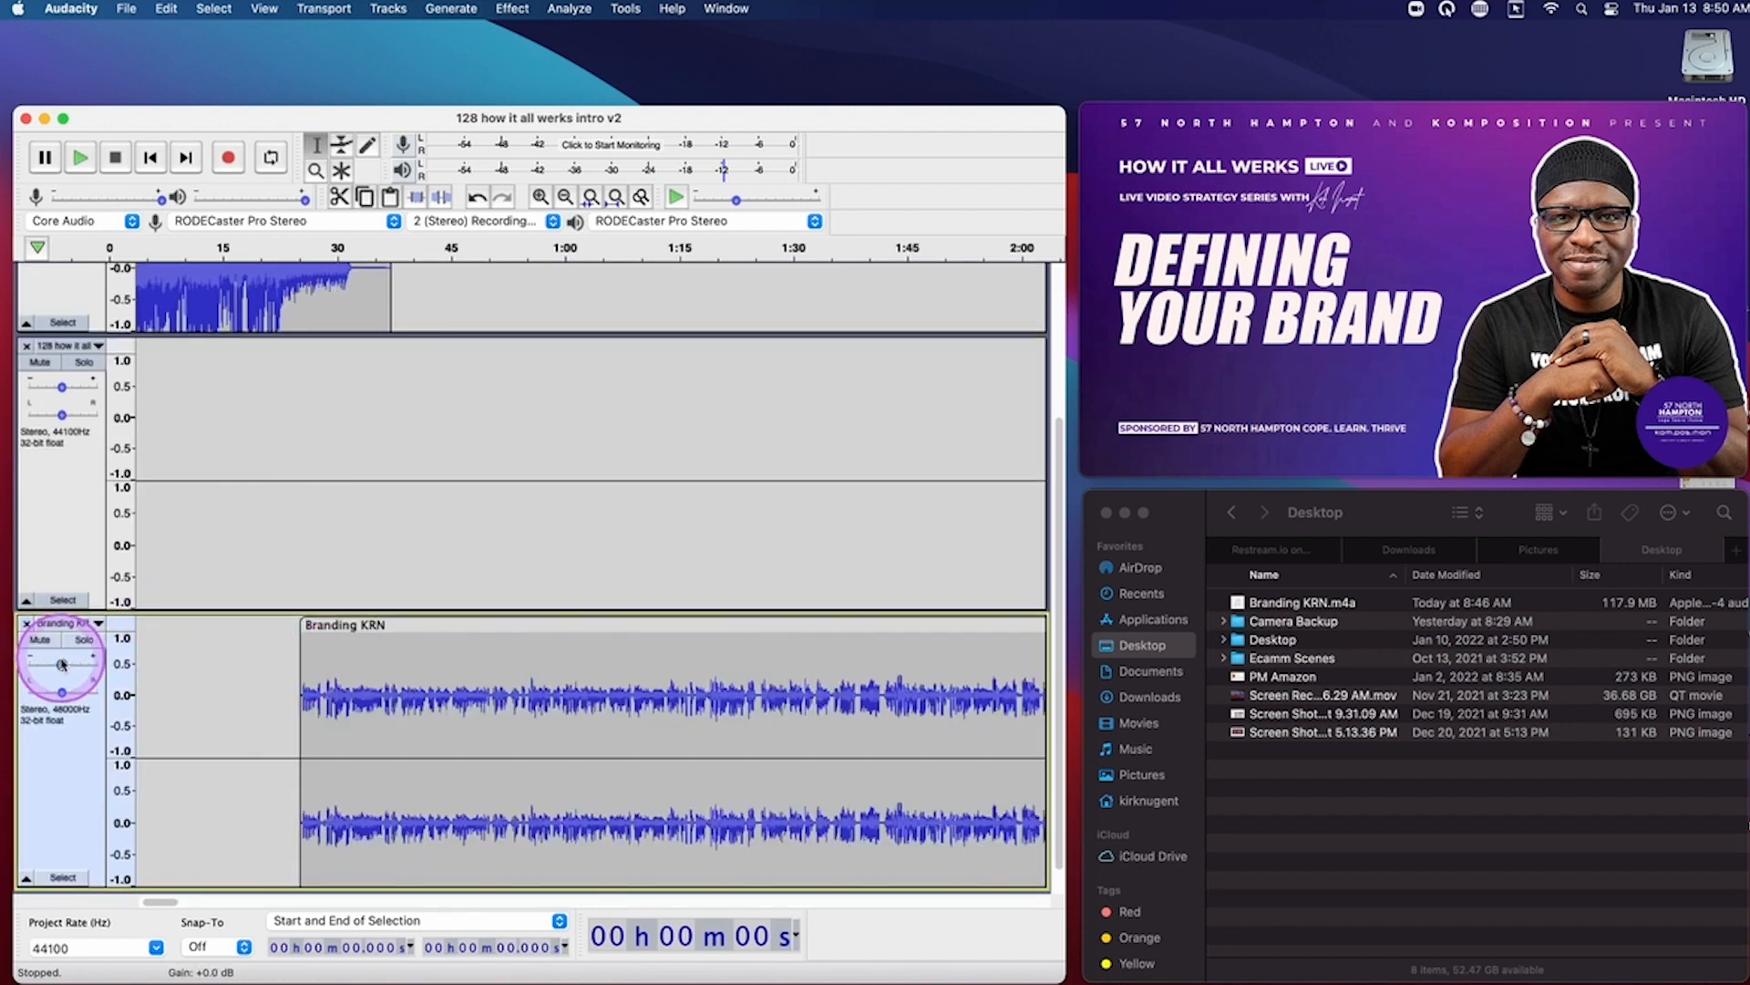
Raise the gain of the Branding KRN track to about +7 dB
drag(61, 666, 61, 668)
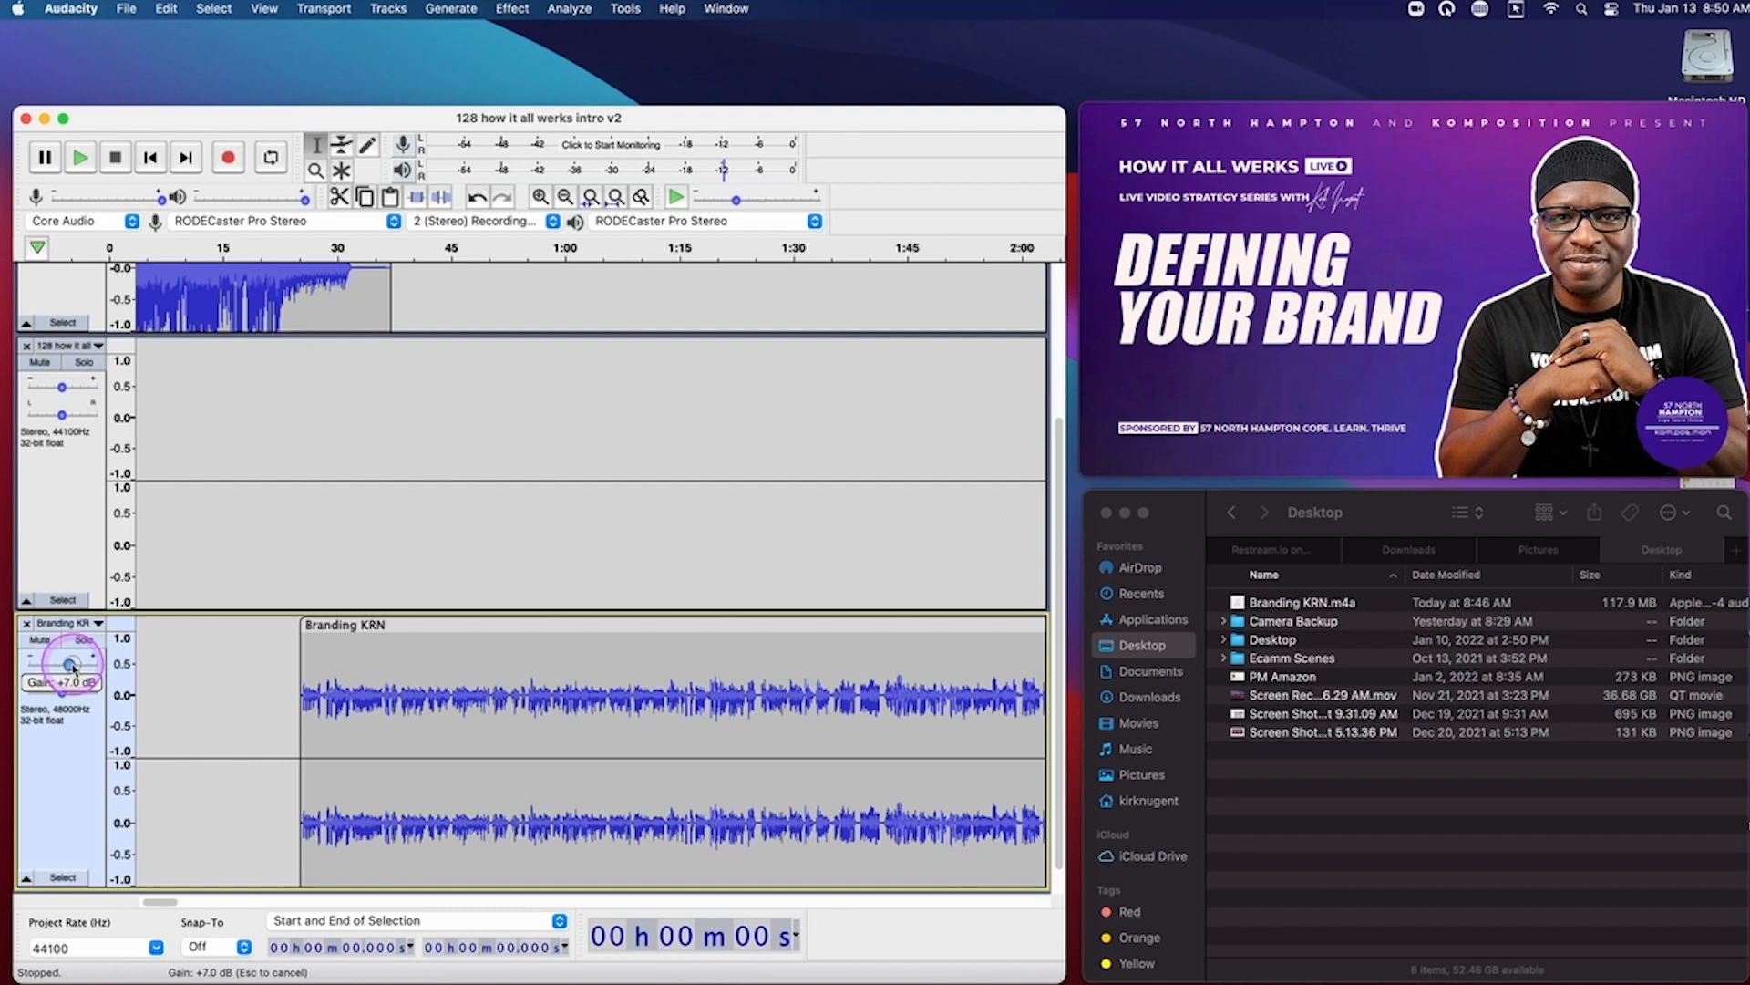
drag(72, 667, 72, 667)
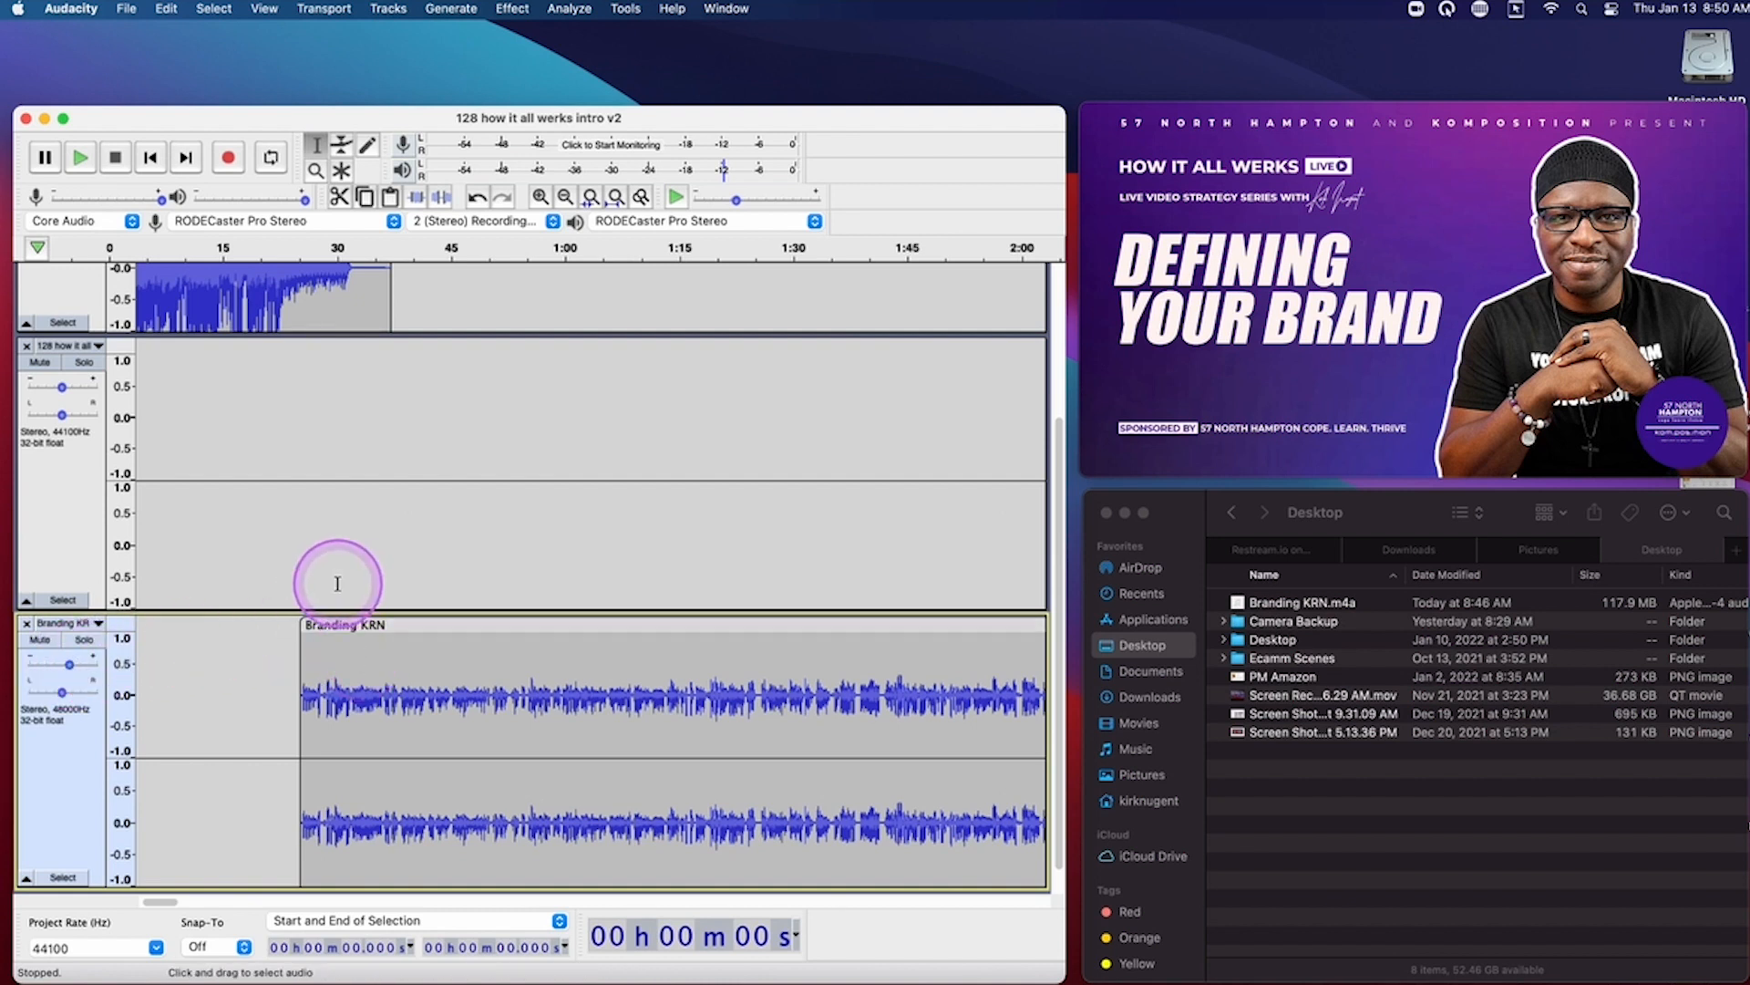
scroll(339, 574, left, 1)
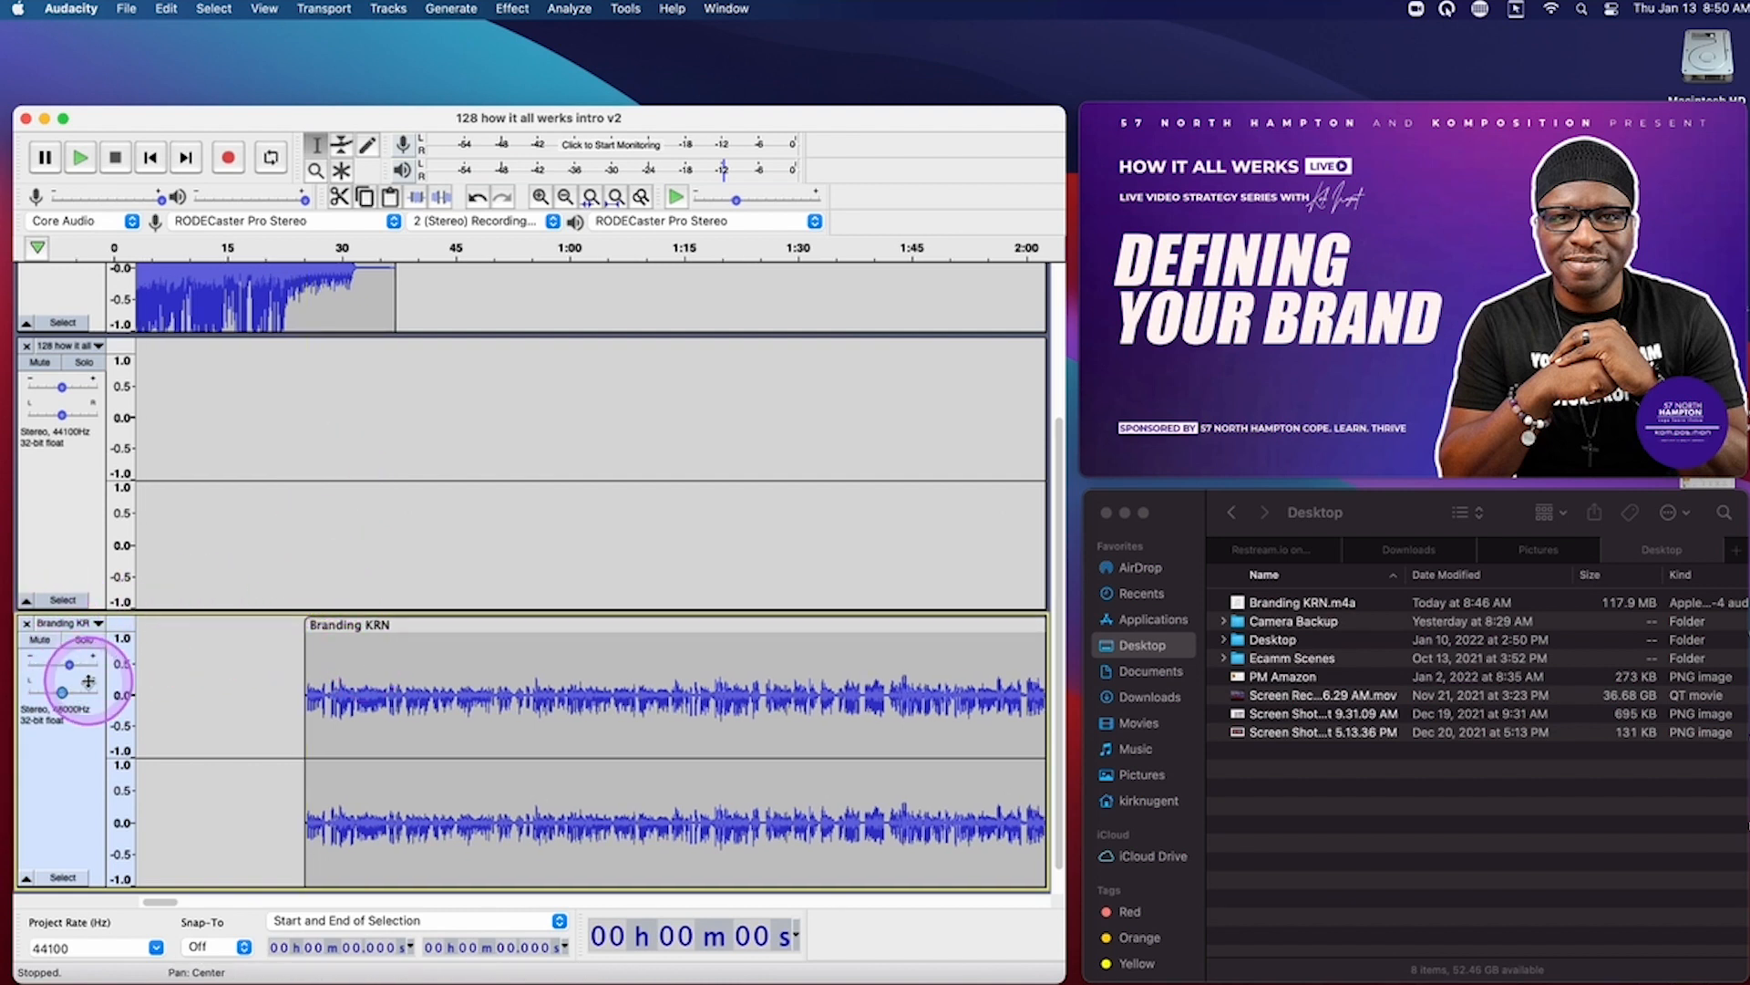
drag(70, 666, 68, 667)
Play the transition from the intro clip into the Branding KRN clip, starting at about 22.5 seconds
scroll(69, 667, left, 2)
scroll(306, 283, up, 5)
click(307, 281)
key(space)
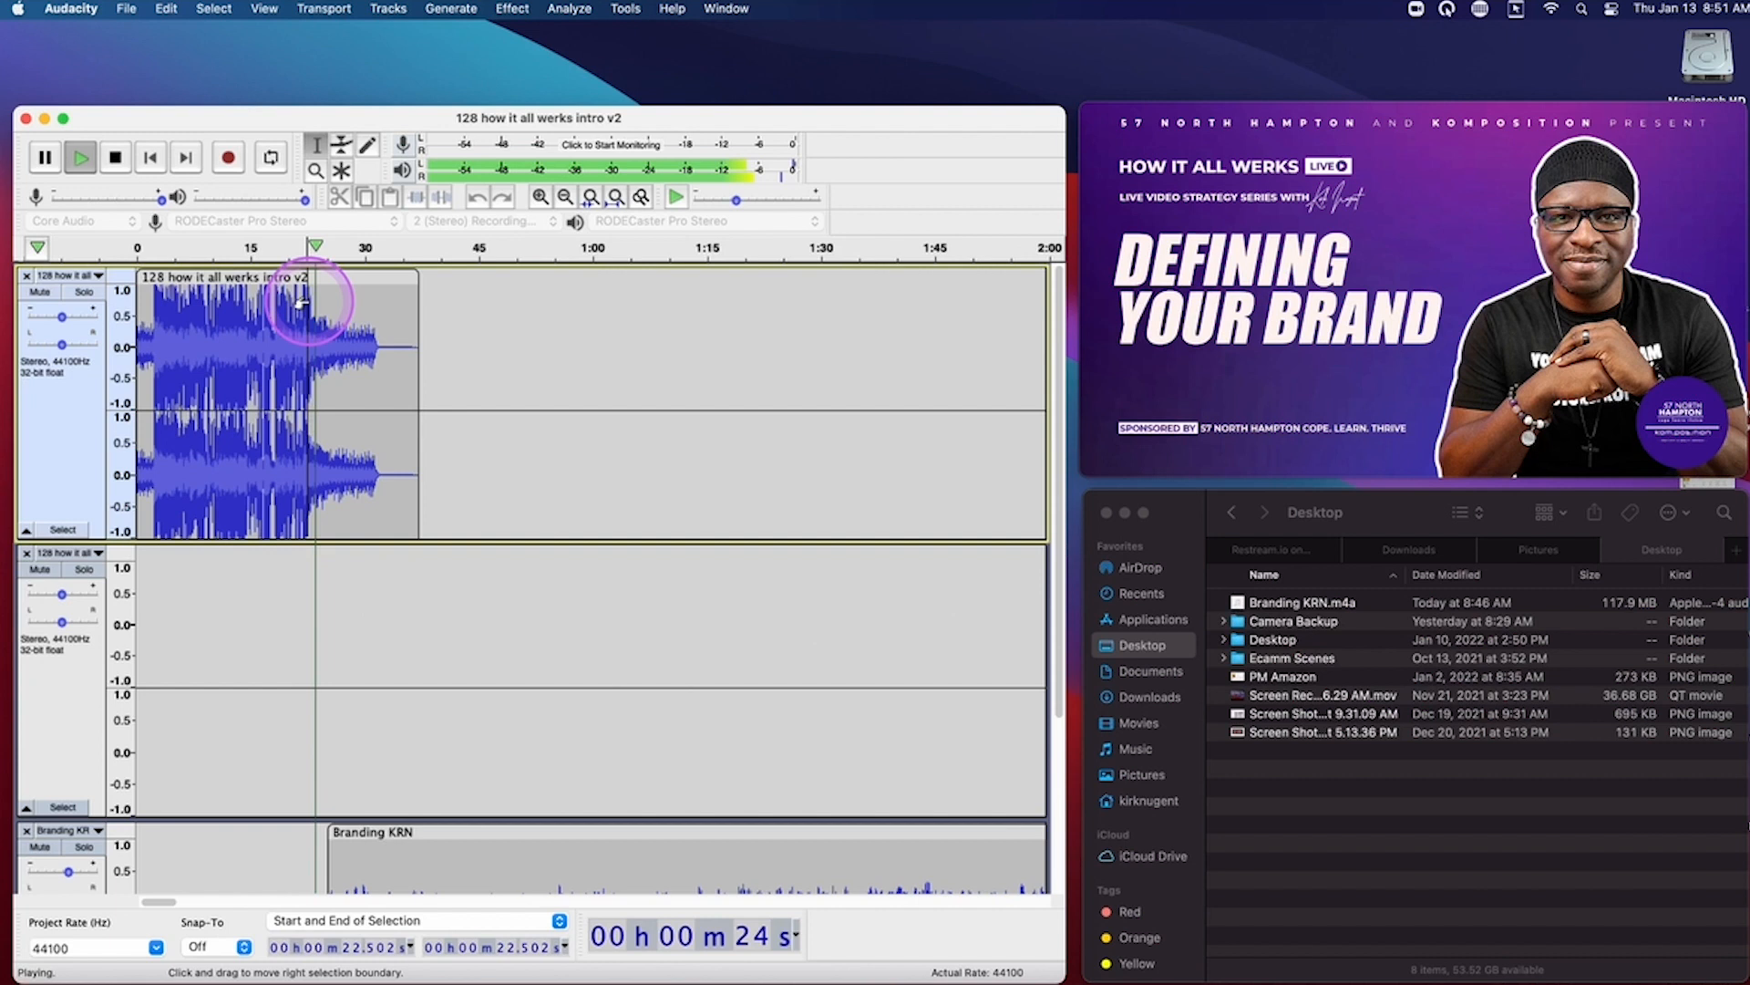
Stop playback and replay the intro clip from about 17 seconds to check where its main section ends
key(space)
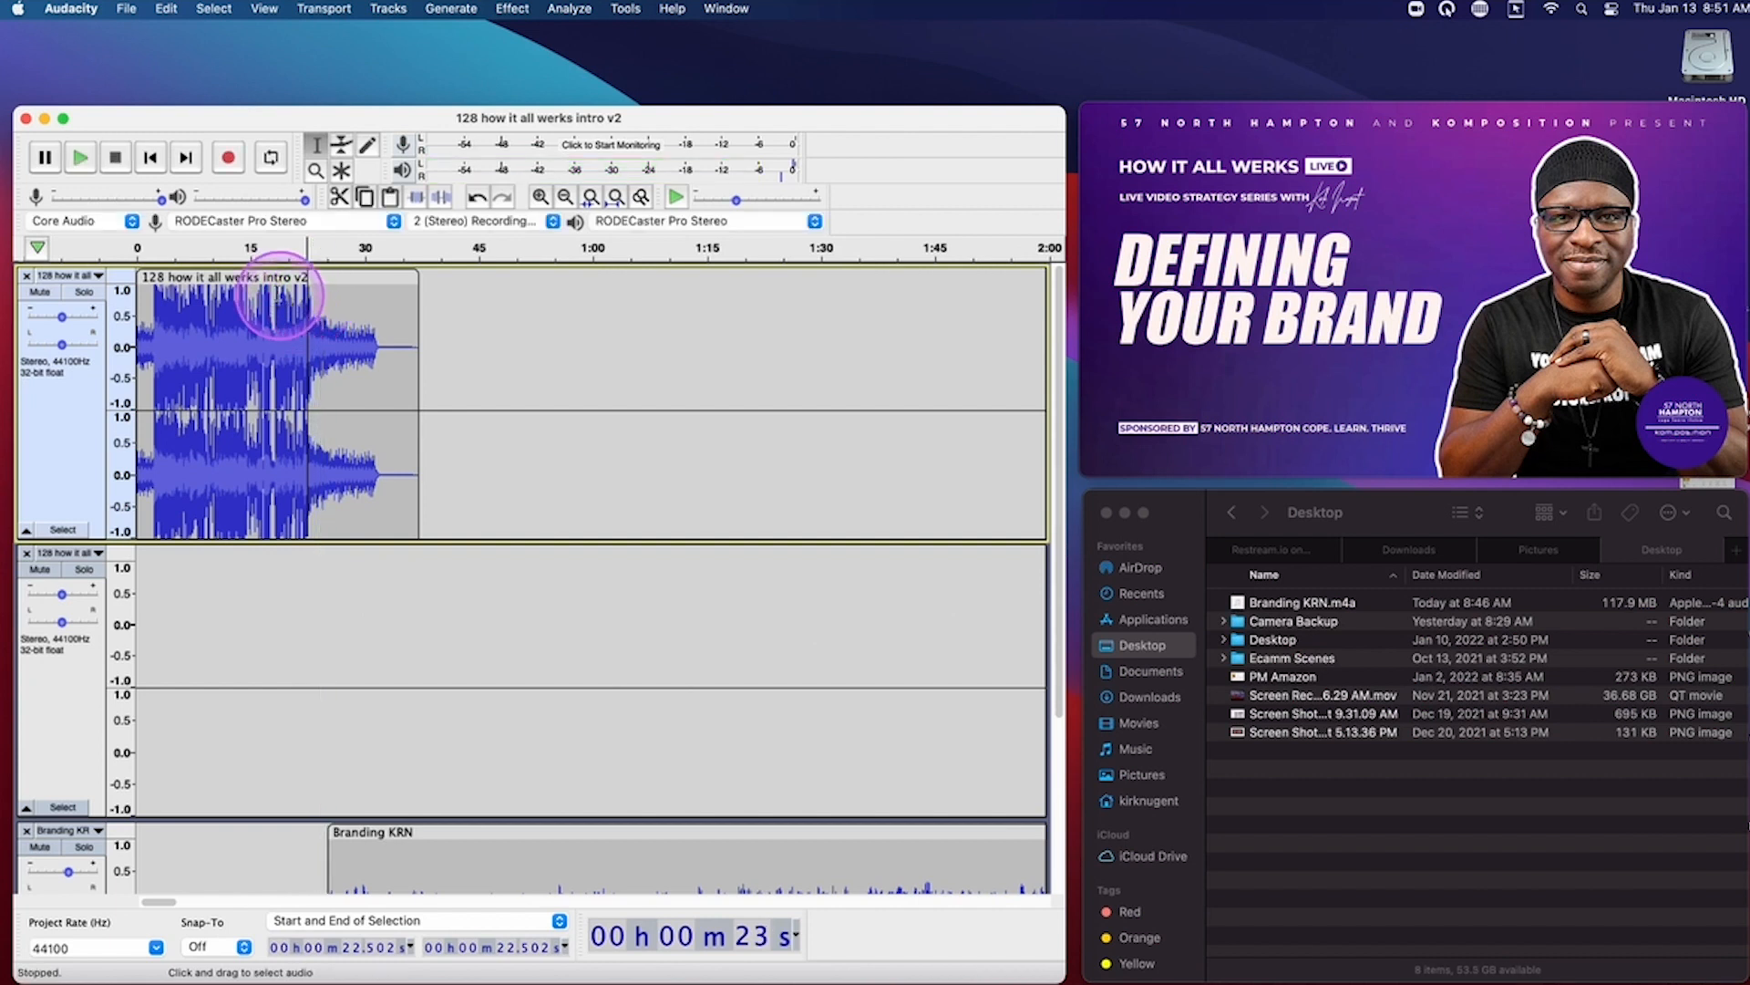
double_click(269, 301)
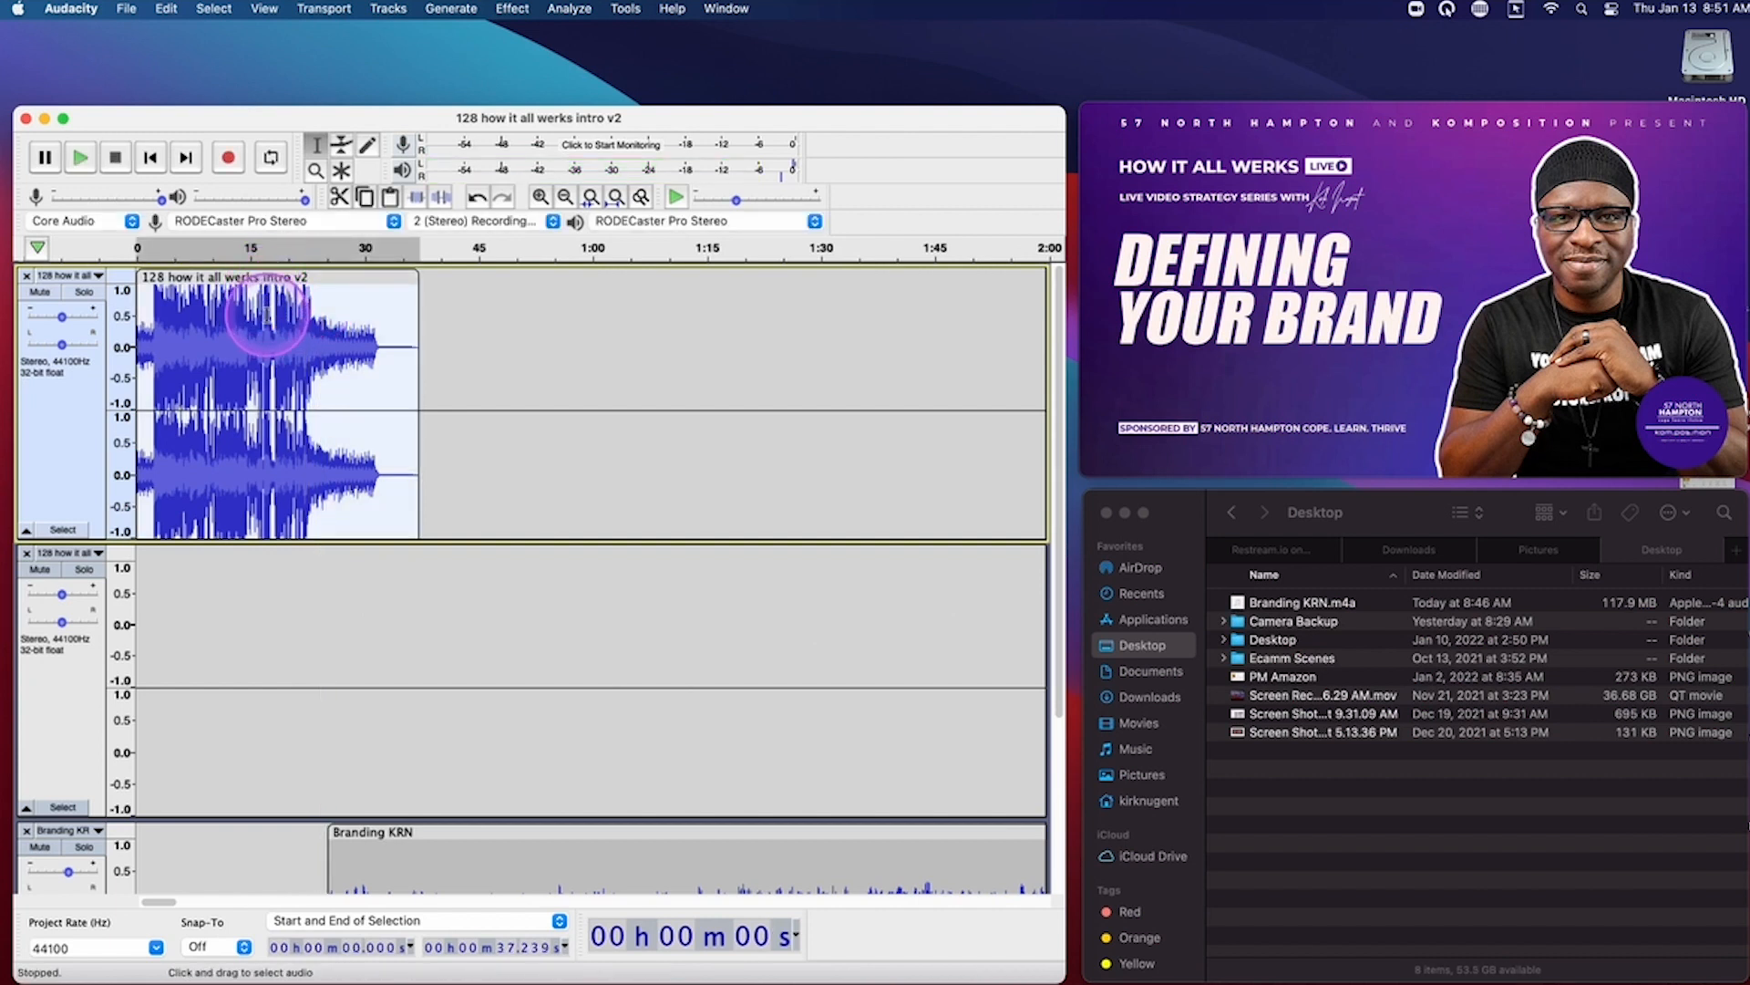
click(266, 310)
key(space)
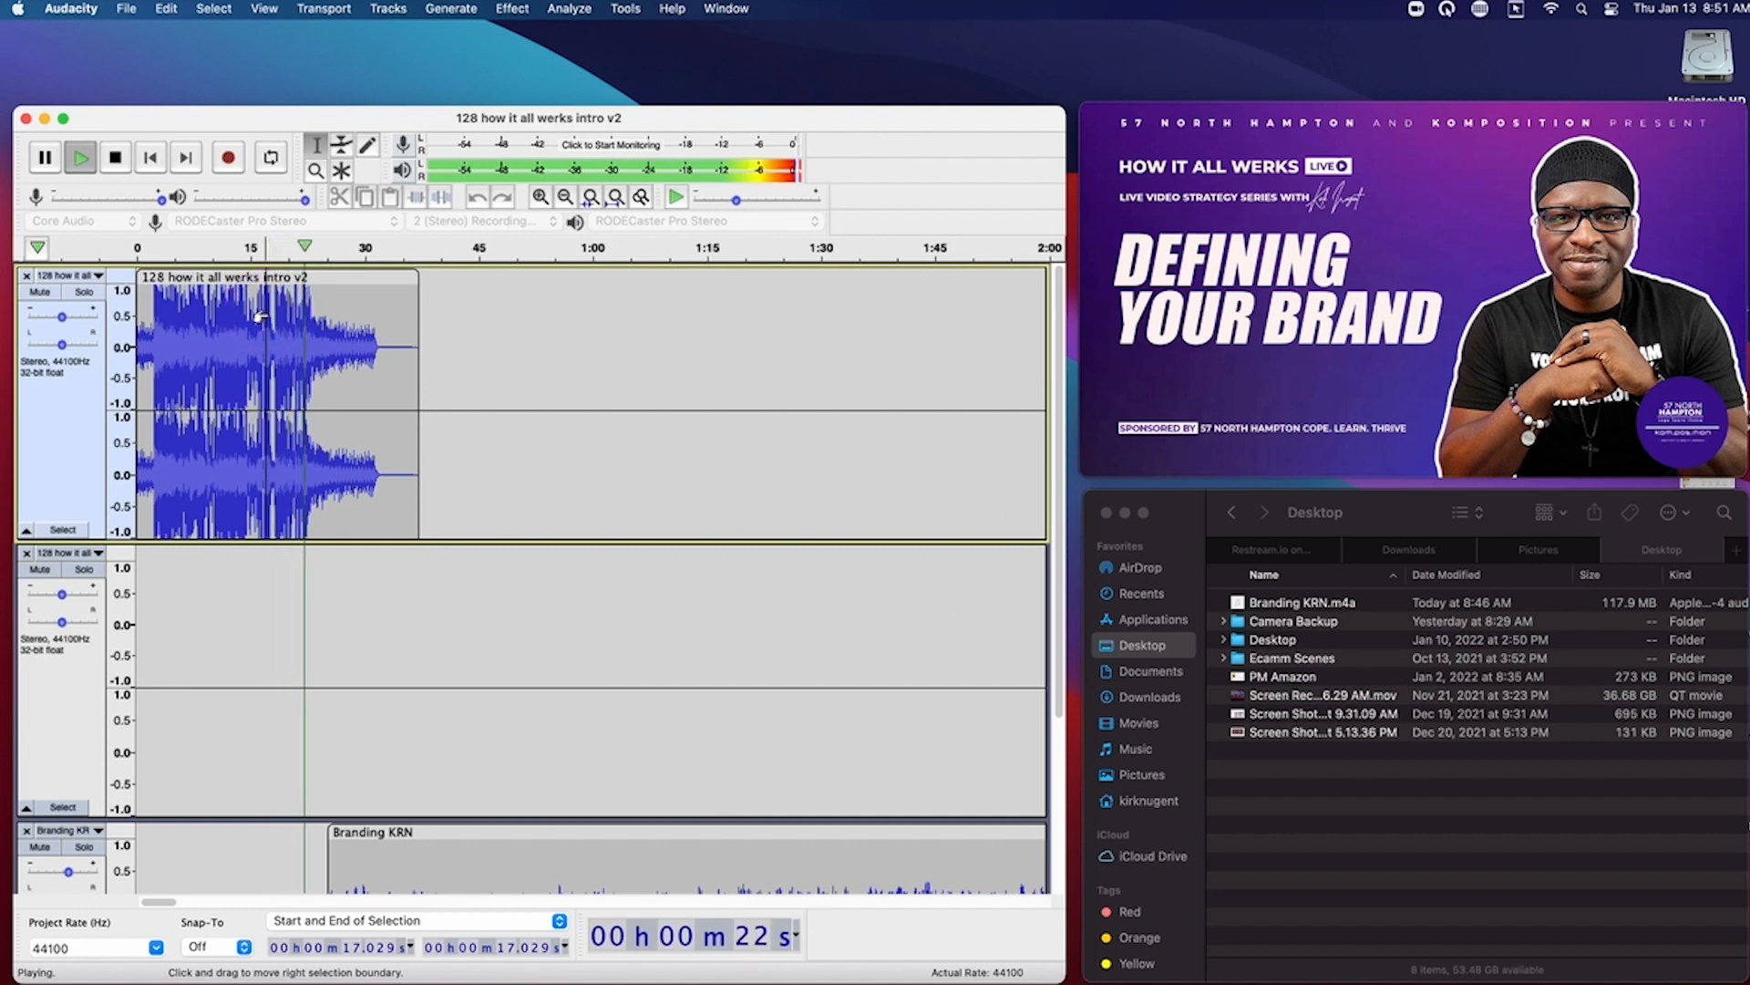
key(space)
key(space)
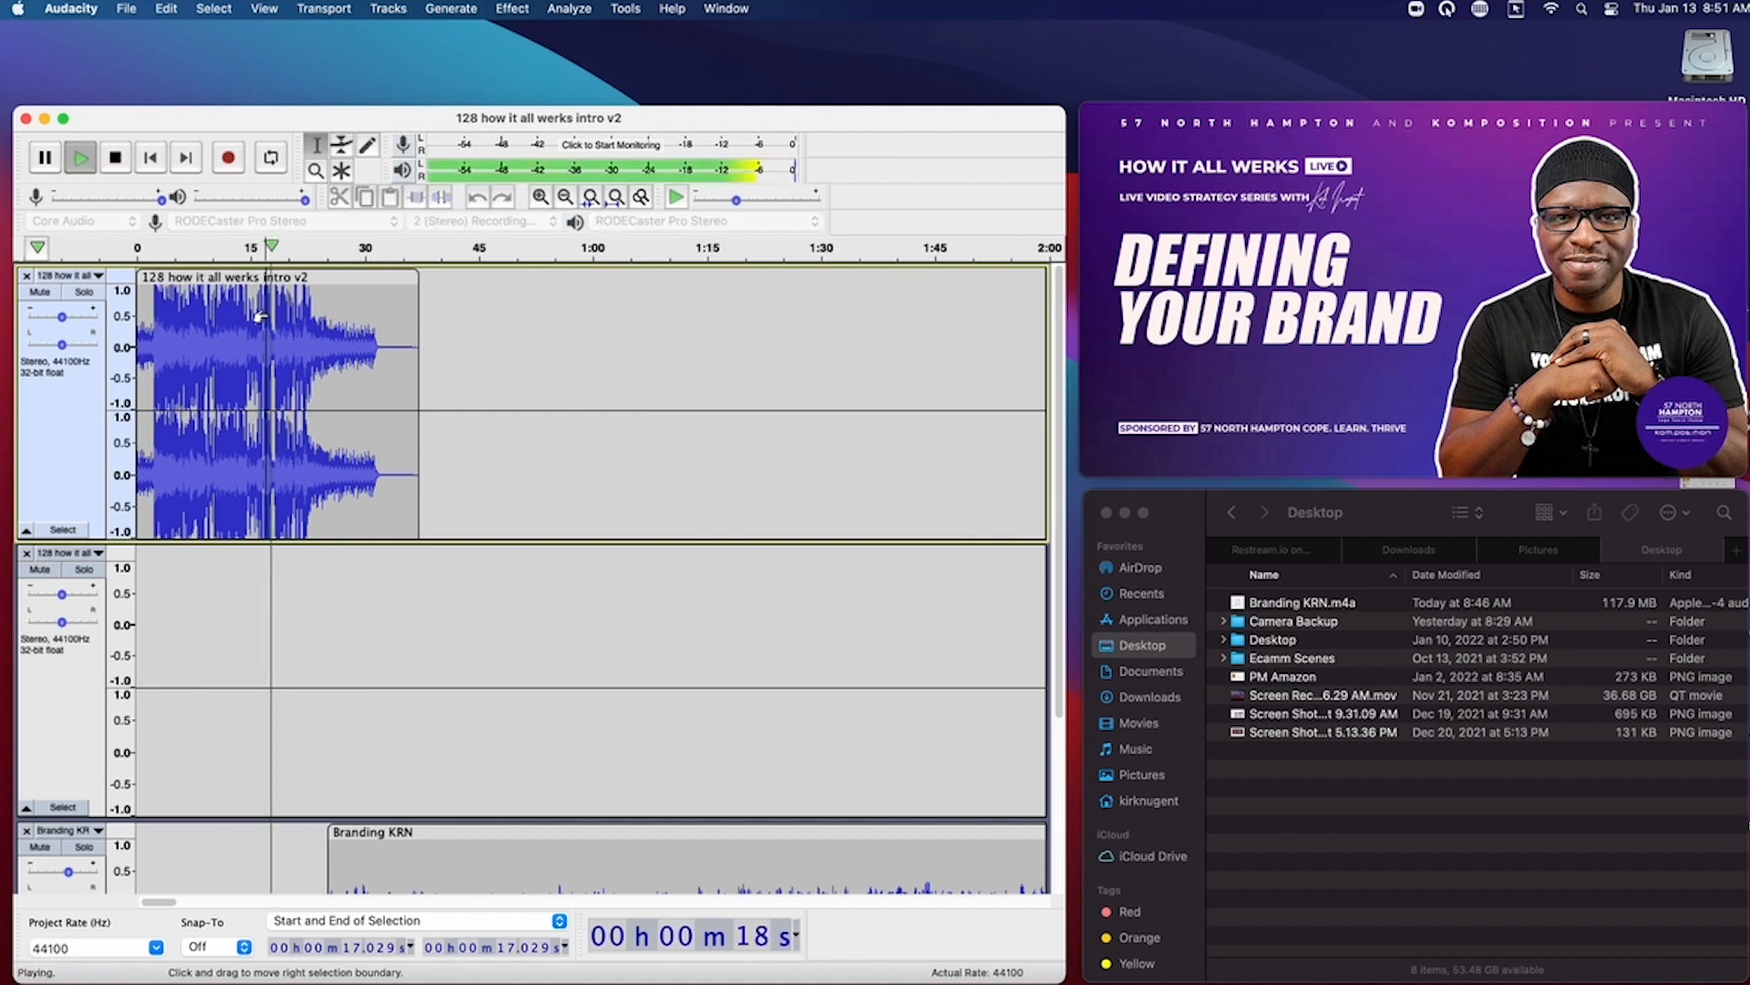
key(space)
Mark about 22.4 seconds on the intro track and shift the Branding KRN clip to start at about 23 seconds
click(310, 463)
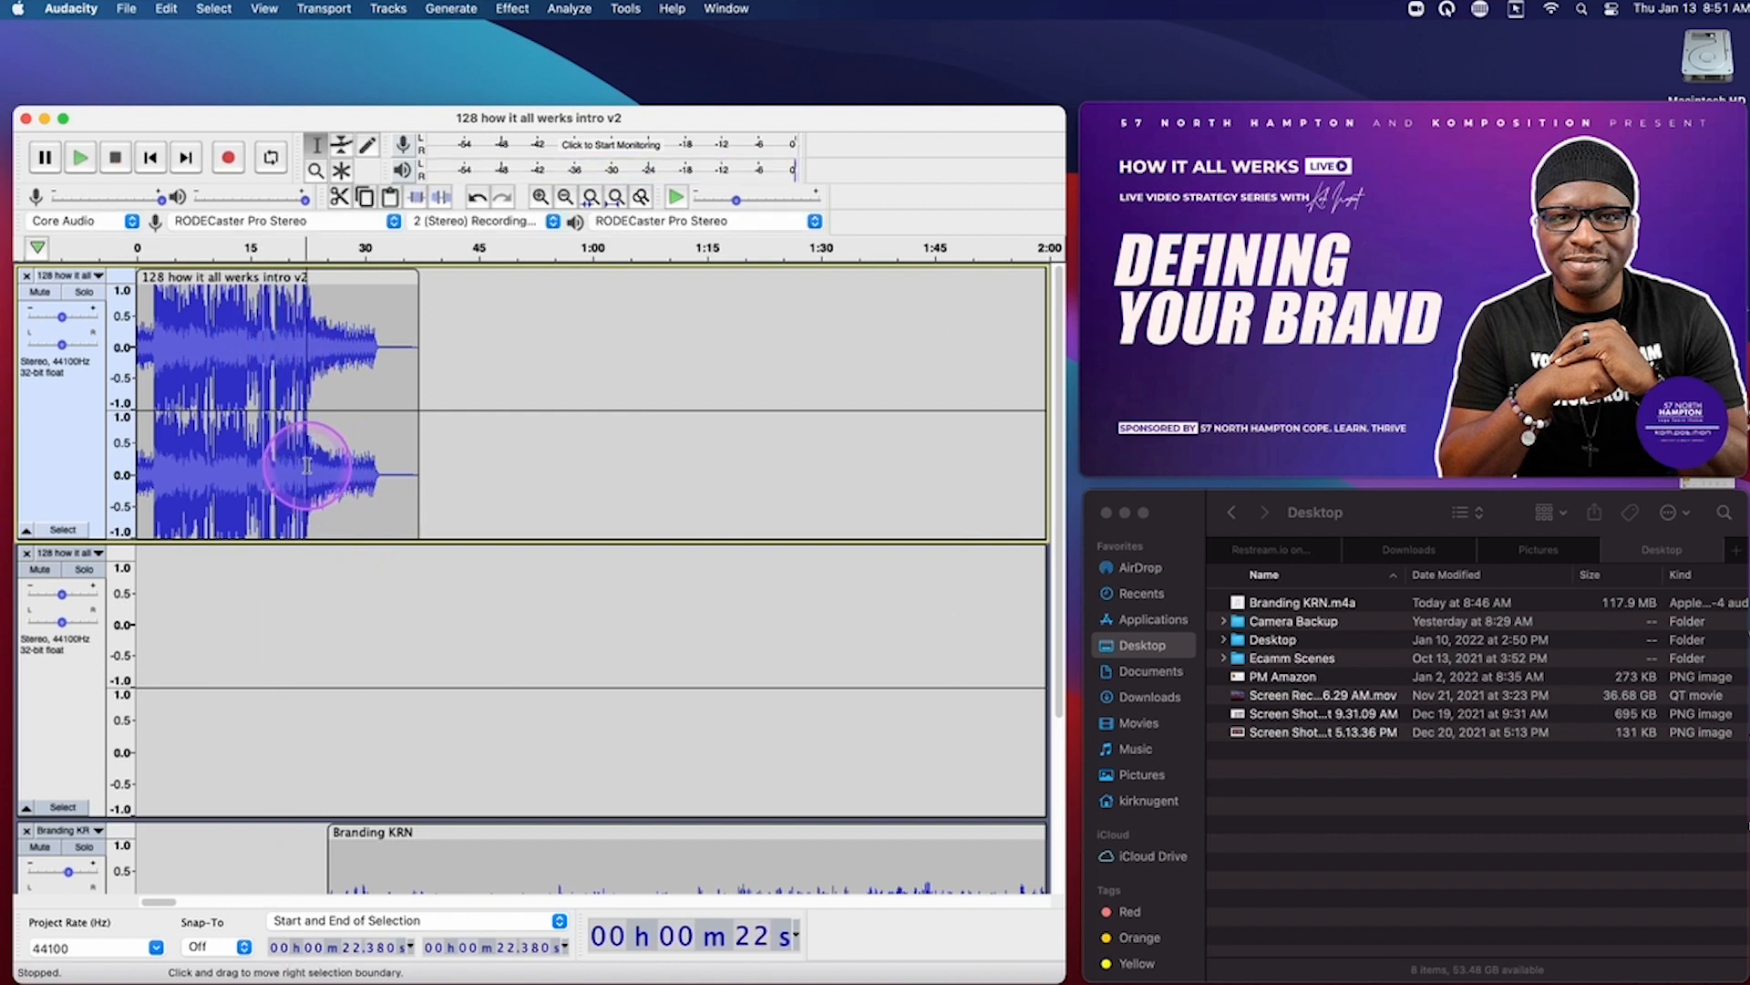
scroll(399, 645, down, 5)
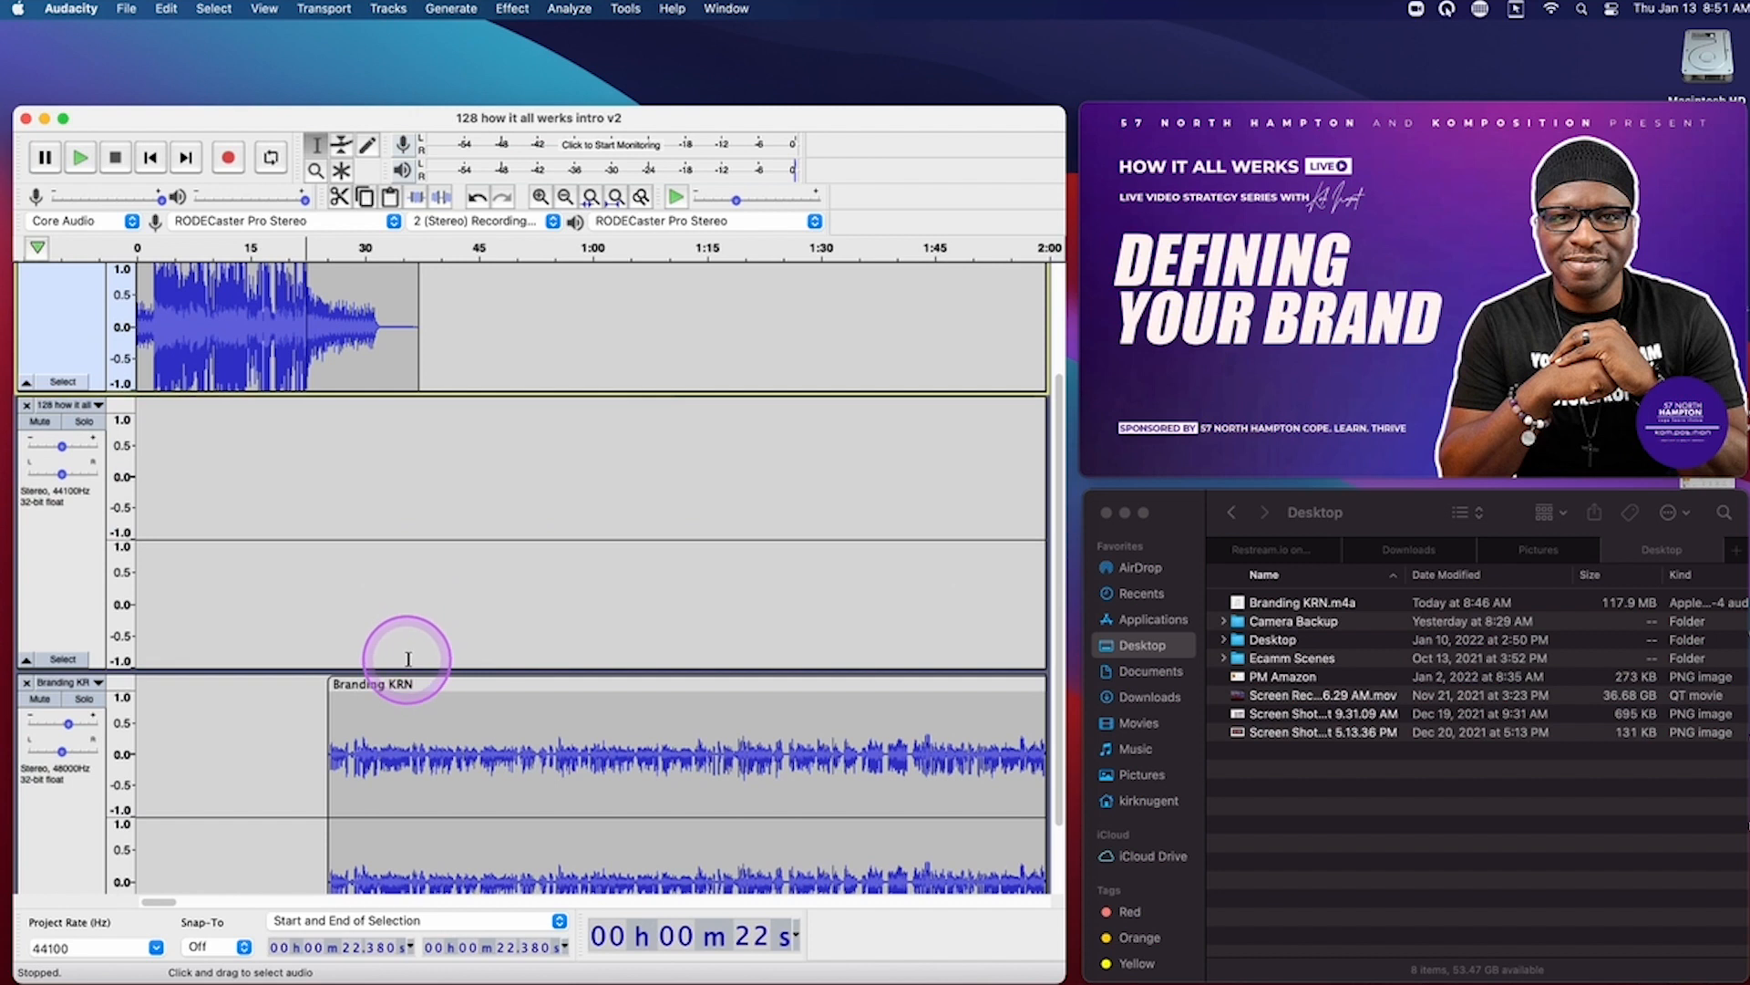
drag(387, 684, 371, 684)
scroll(370, 684, down, 2)
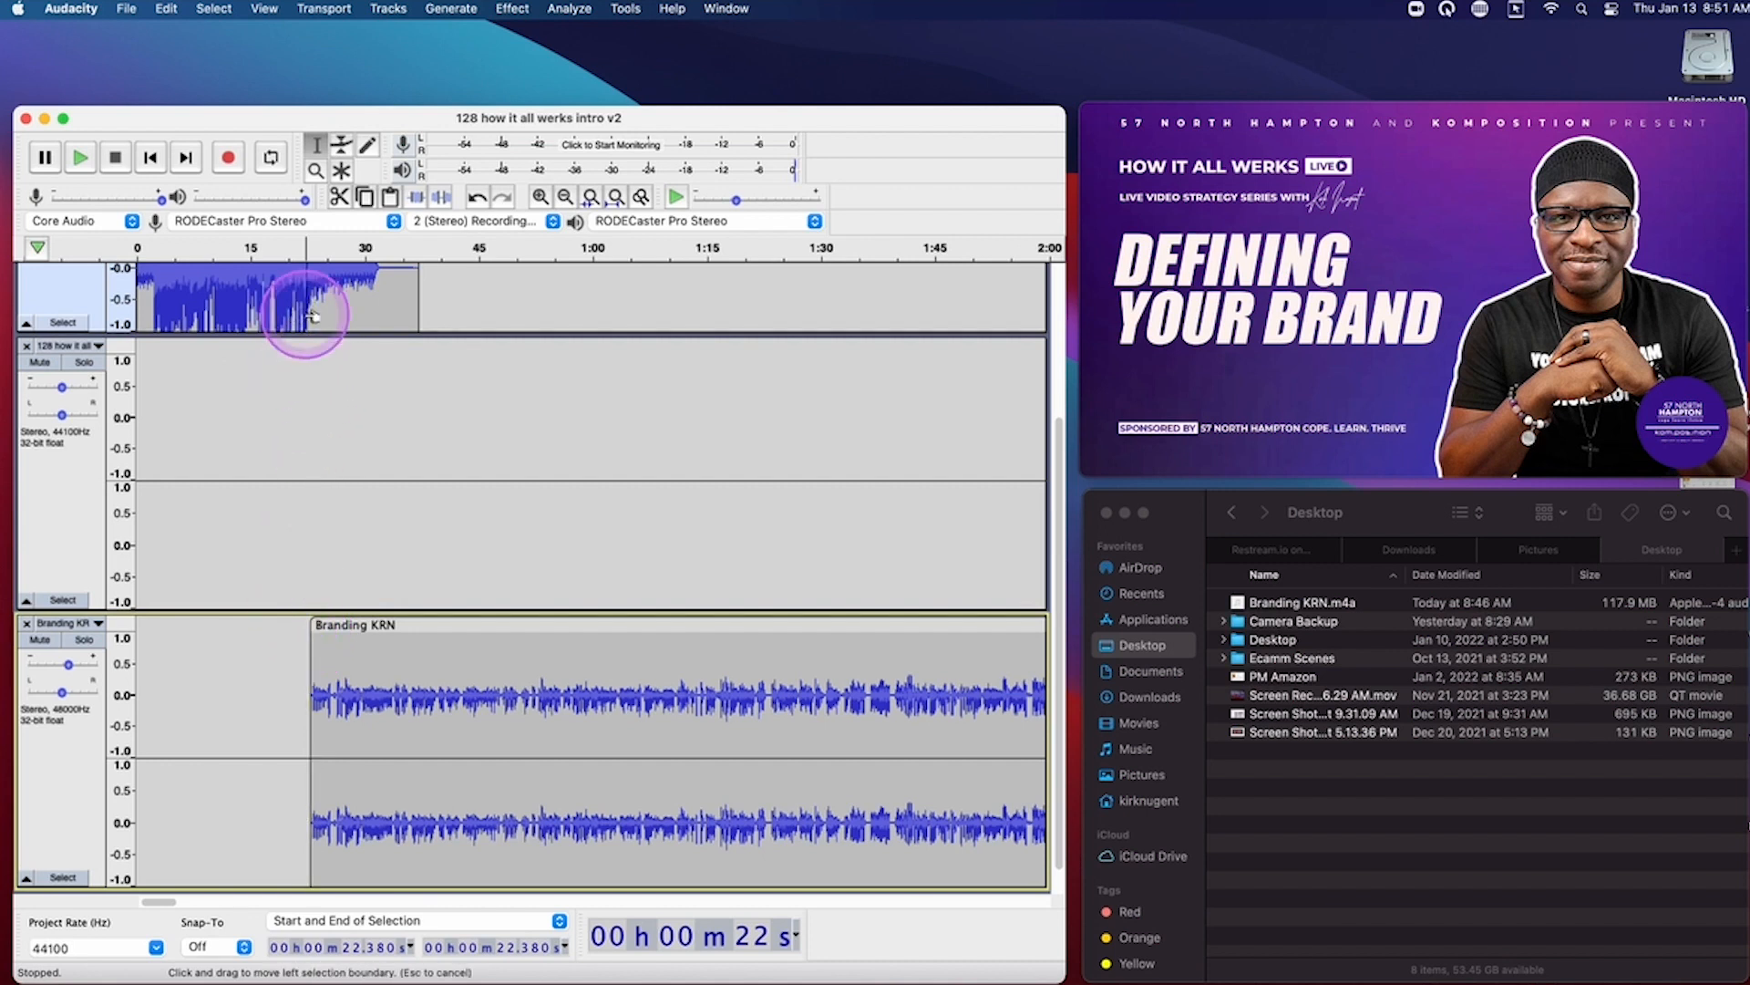
Play the intro-to-talk transition from about 22.4 seconds, as well as the whole opening from the start of the project
scroll(301, 316, up, 5)
key(space)
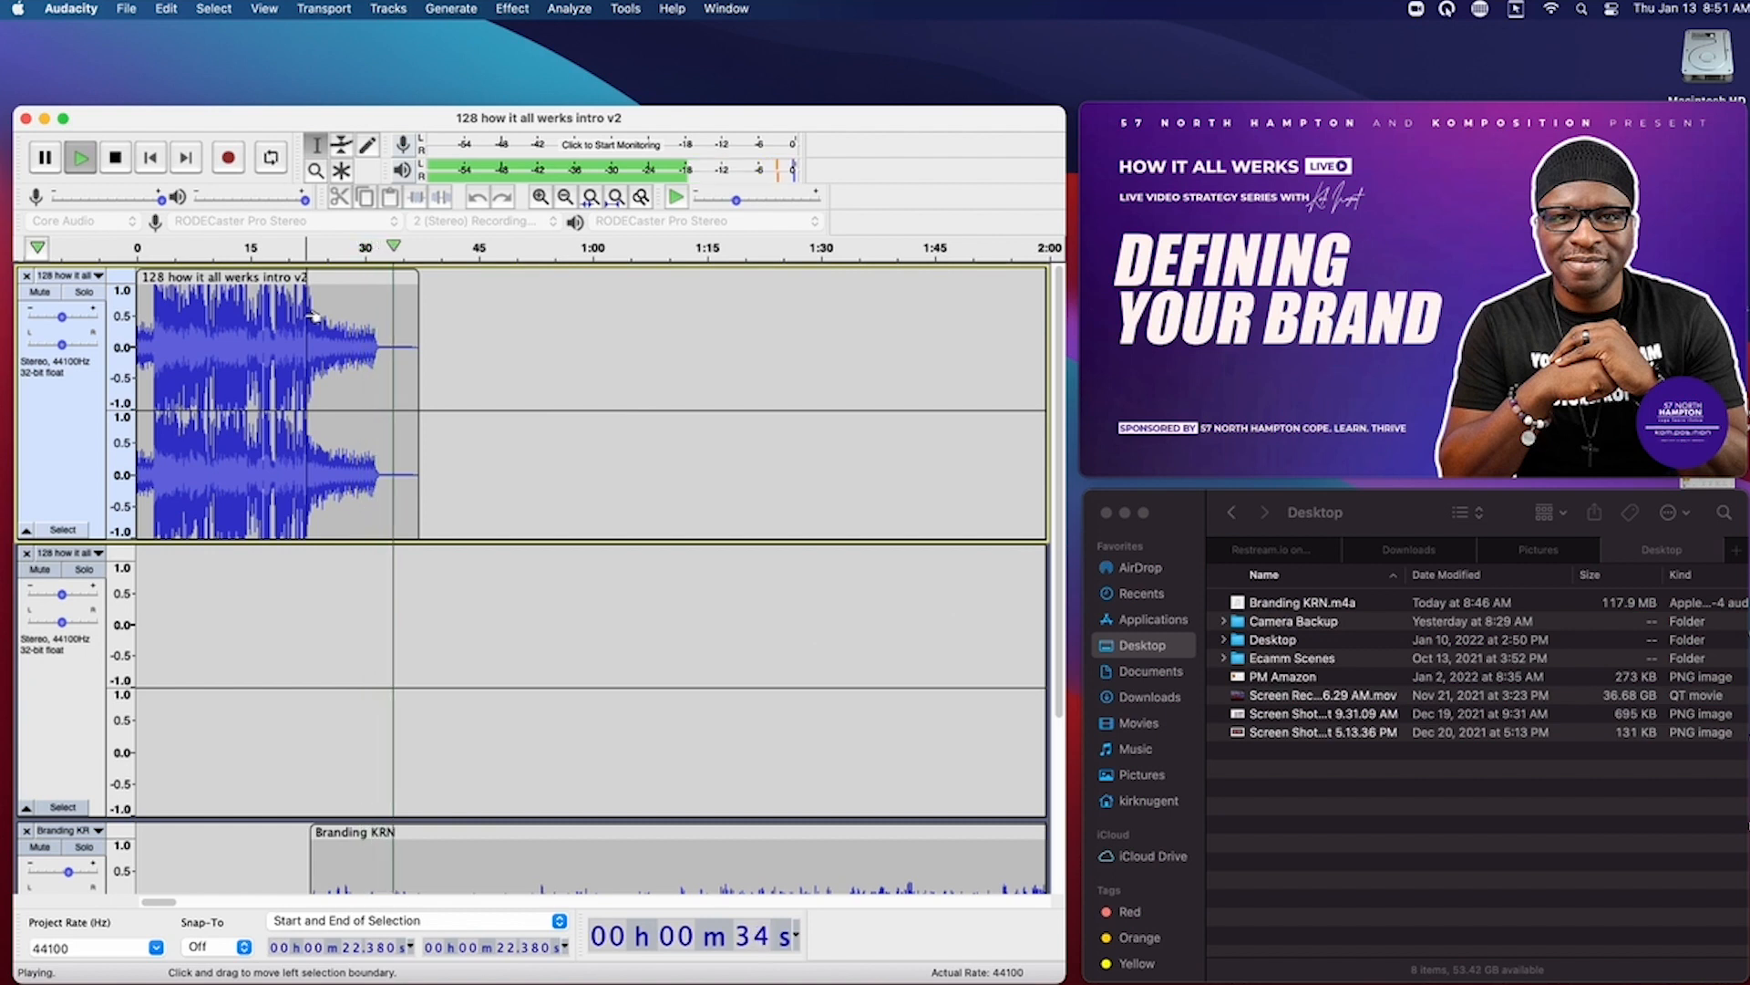
key(space)
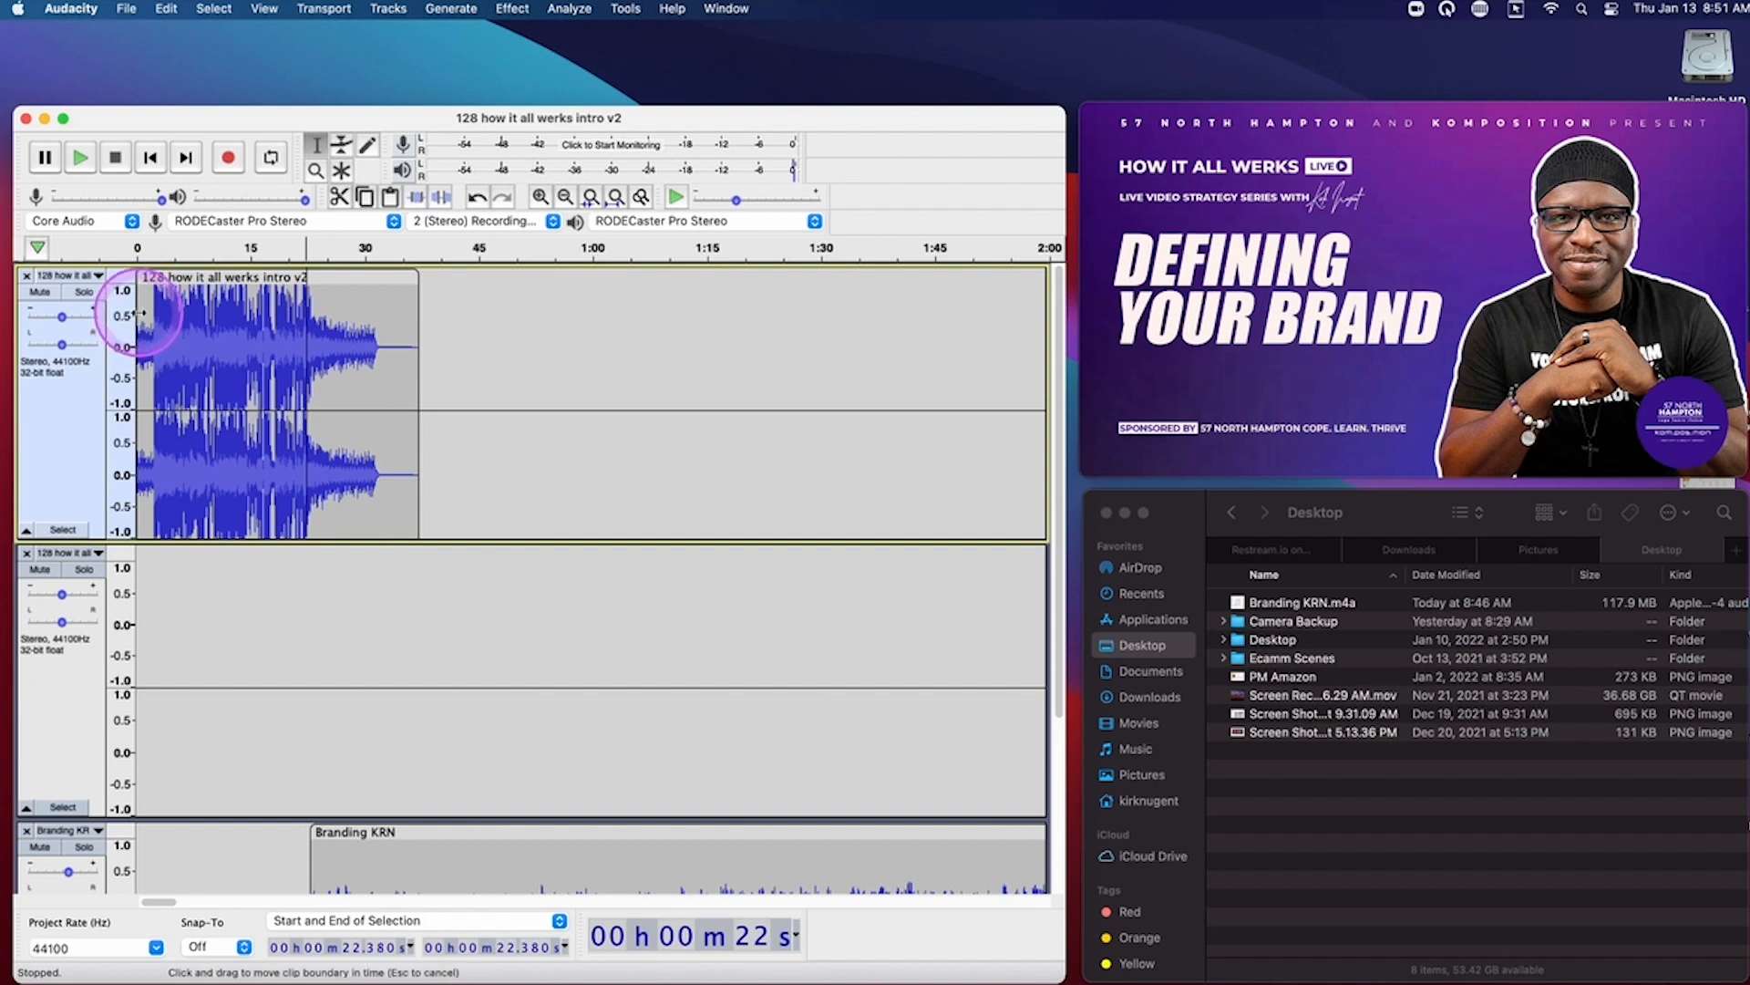
click(132, 561)
key(space)
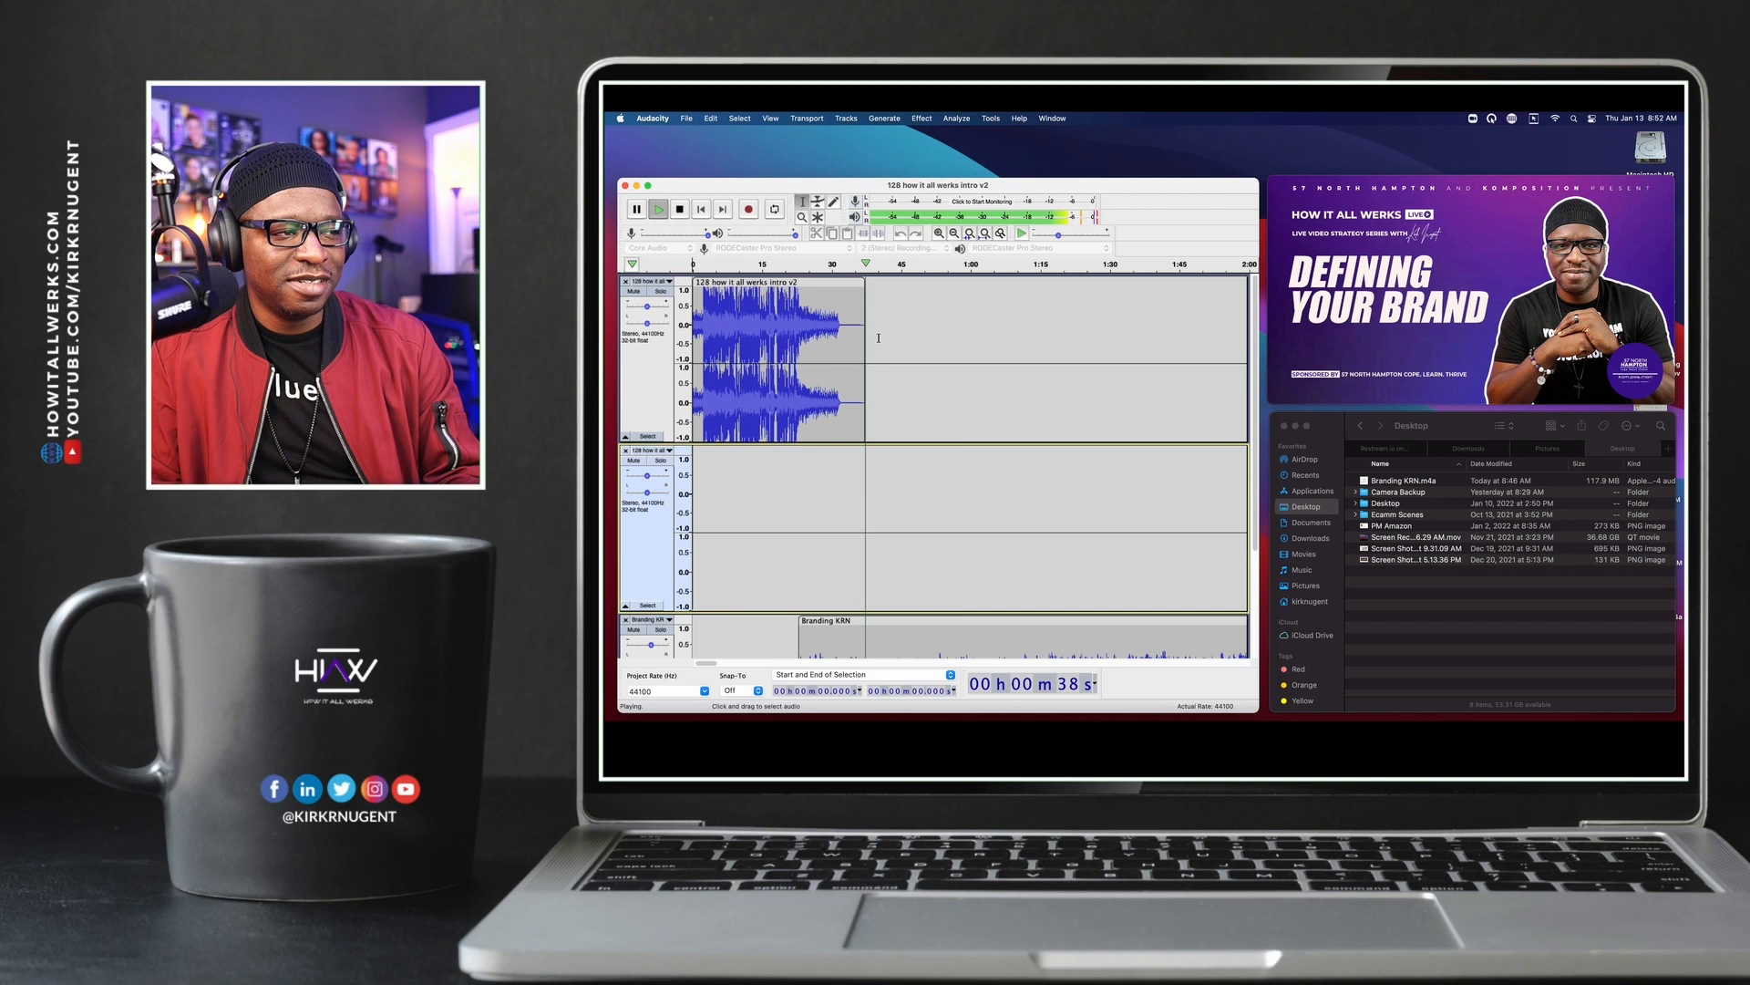
key(space)
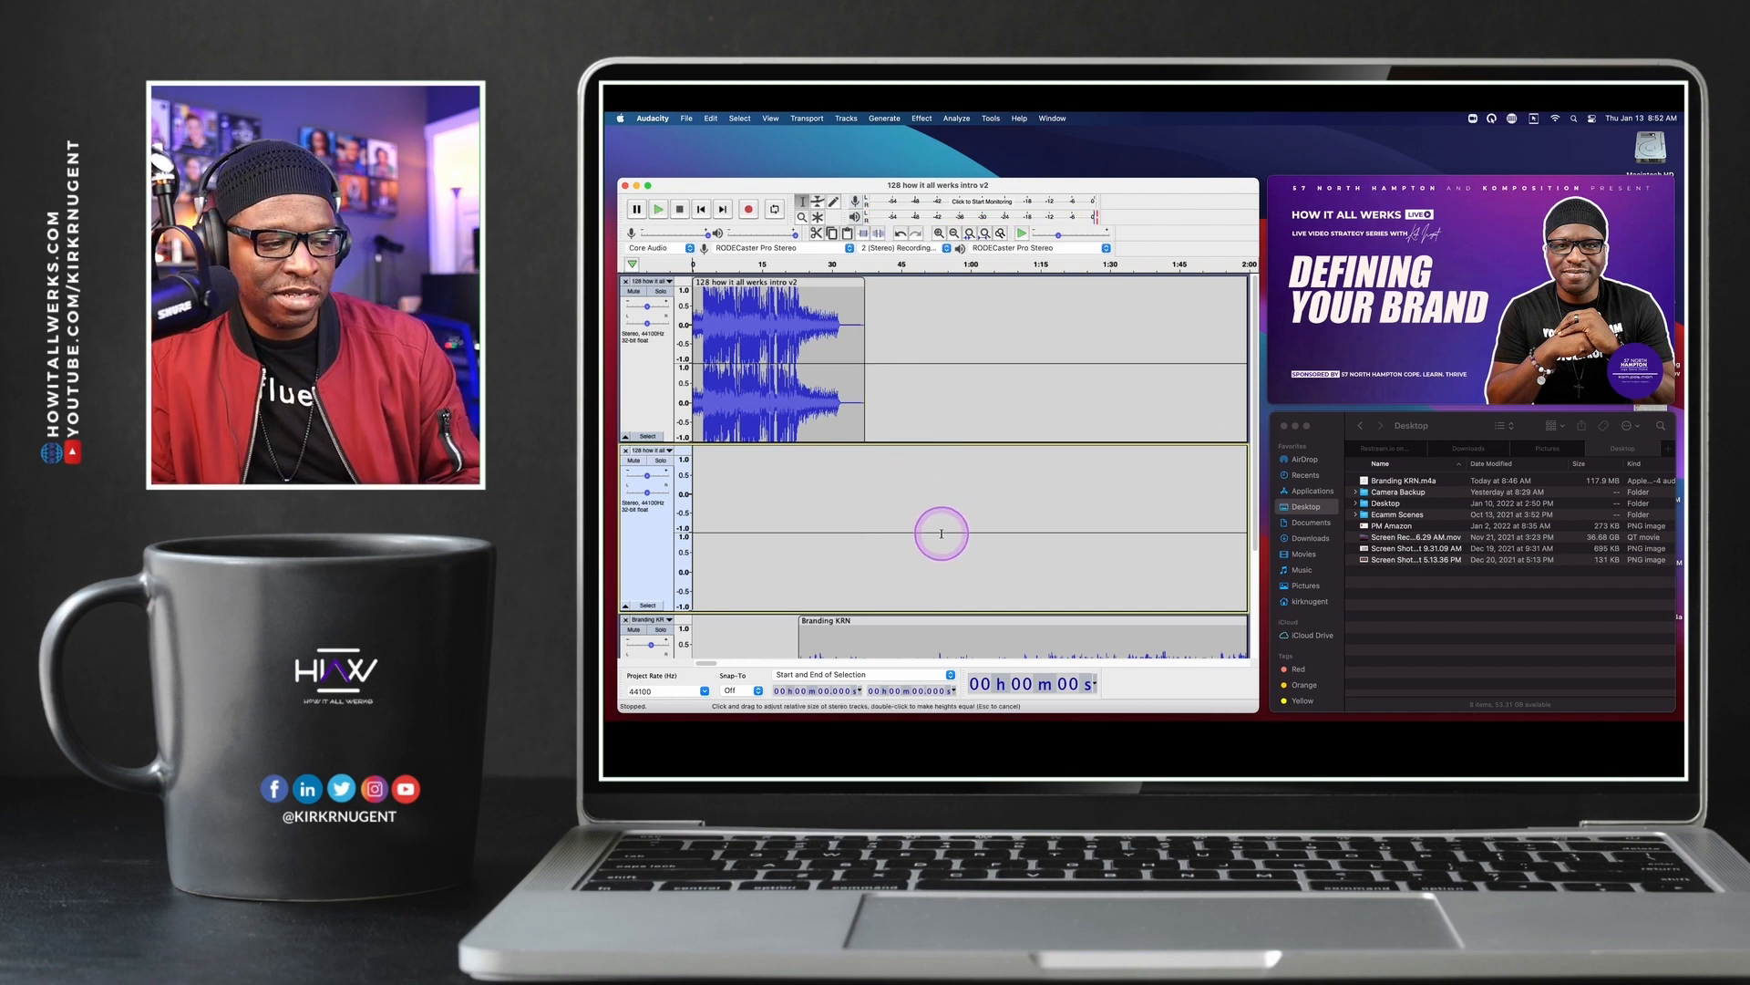
Move the outro clip along its track to about 45:45, near the end of the Branding KRN clip
drag(709, 662, 785, 668)
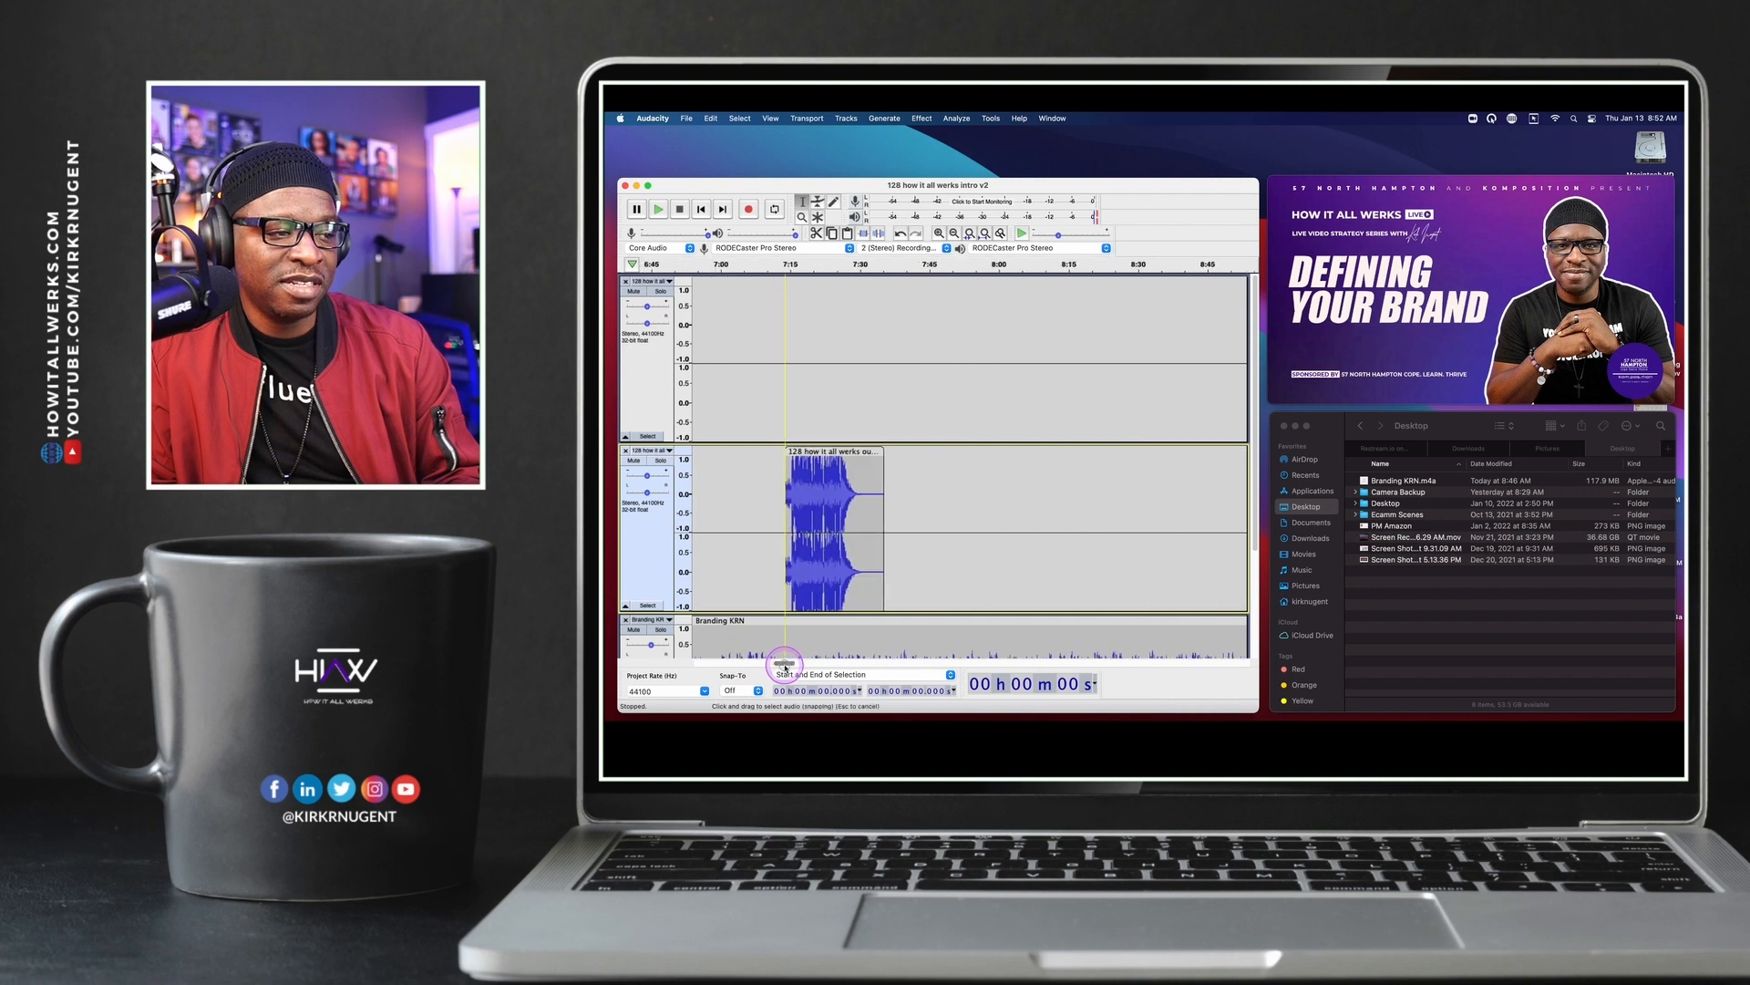
drag(846, 450, 1151, 456)
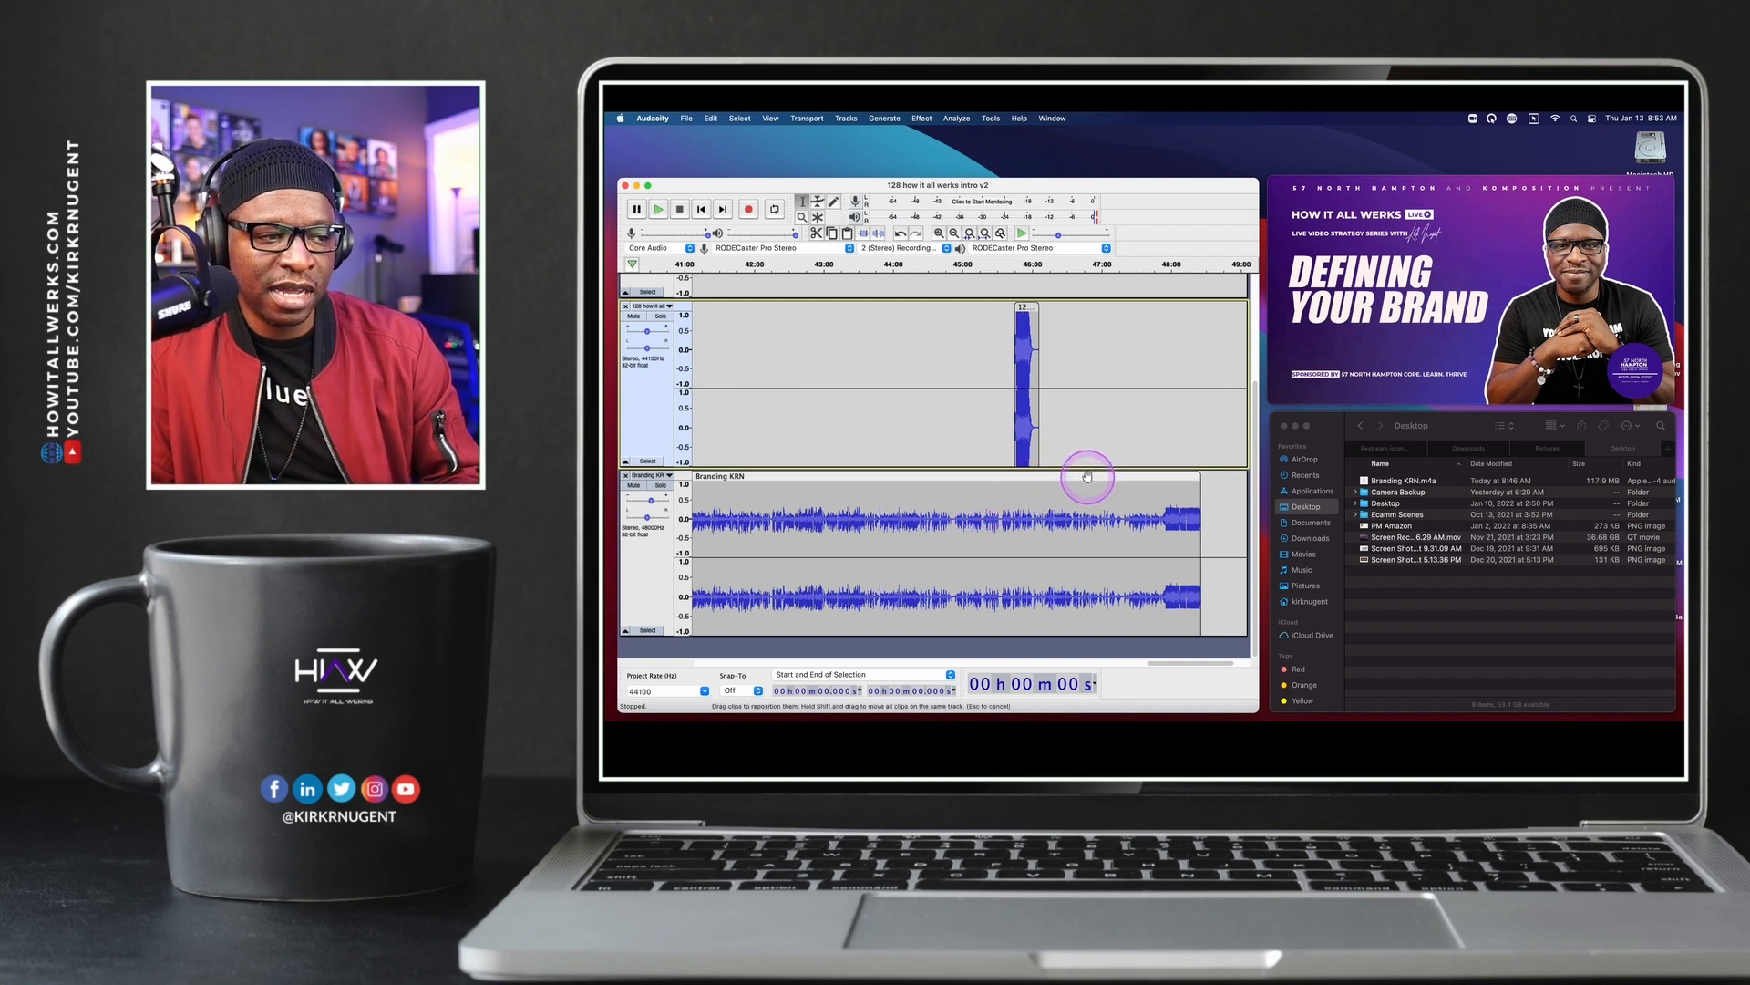
Play the Branding KRN clip from about 46:49 and from about 47:25 to search for the end of the talk
double_click(1087, 497)
click(1089, 493)
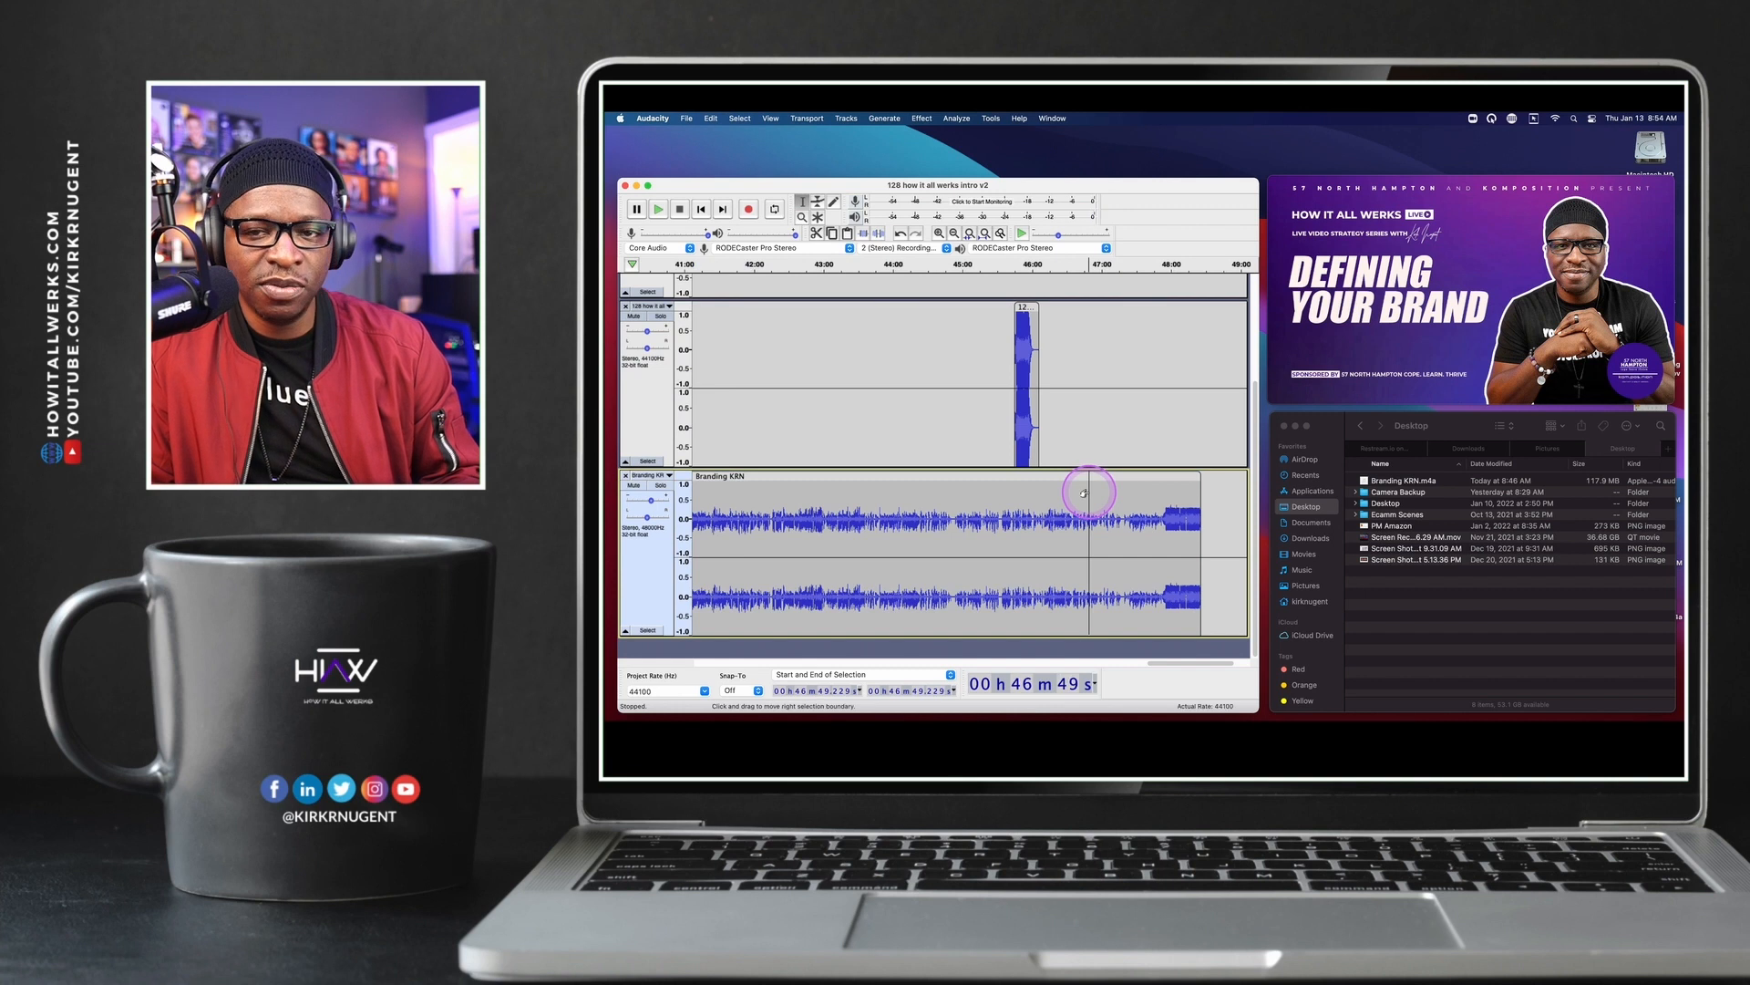
key(space)
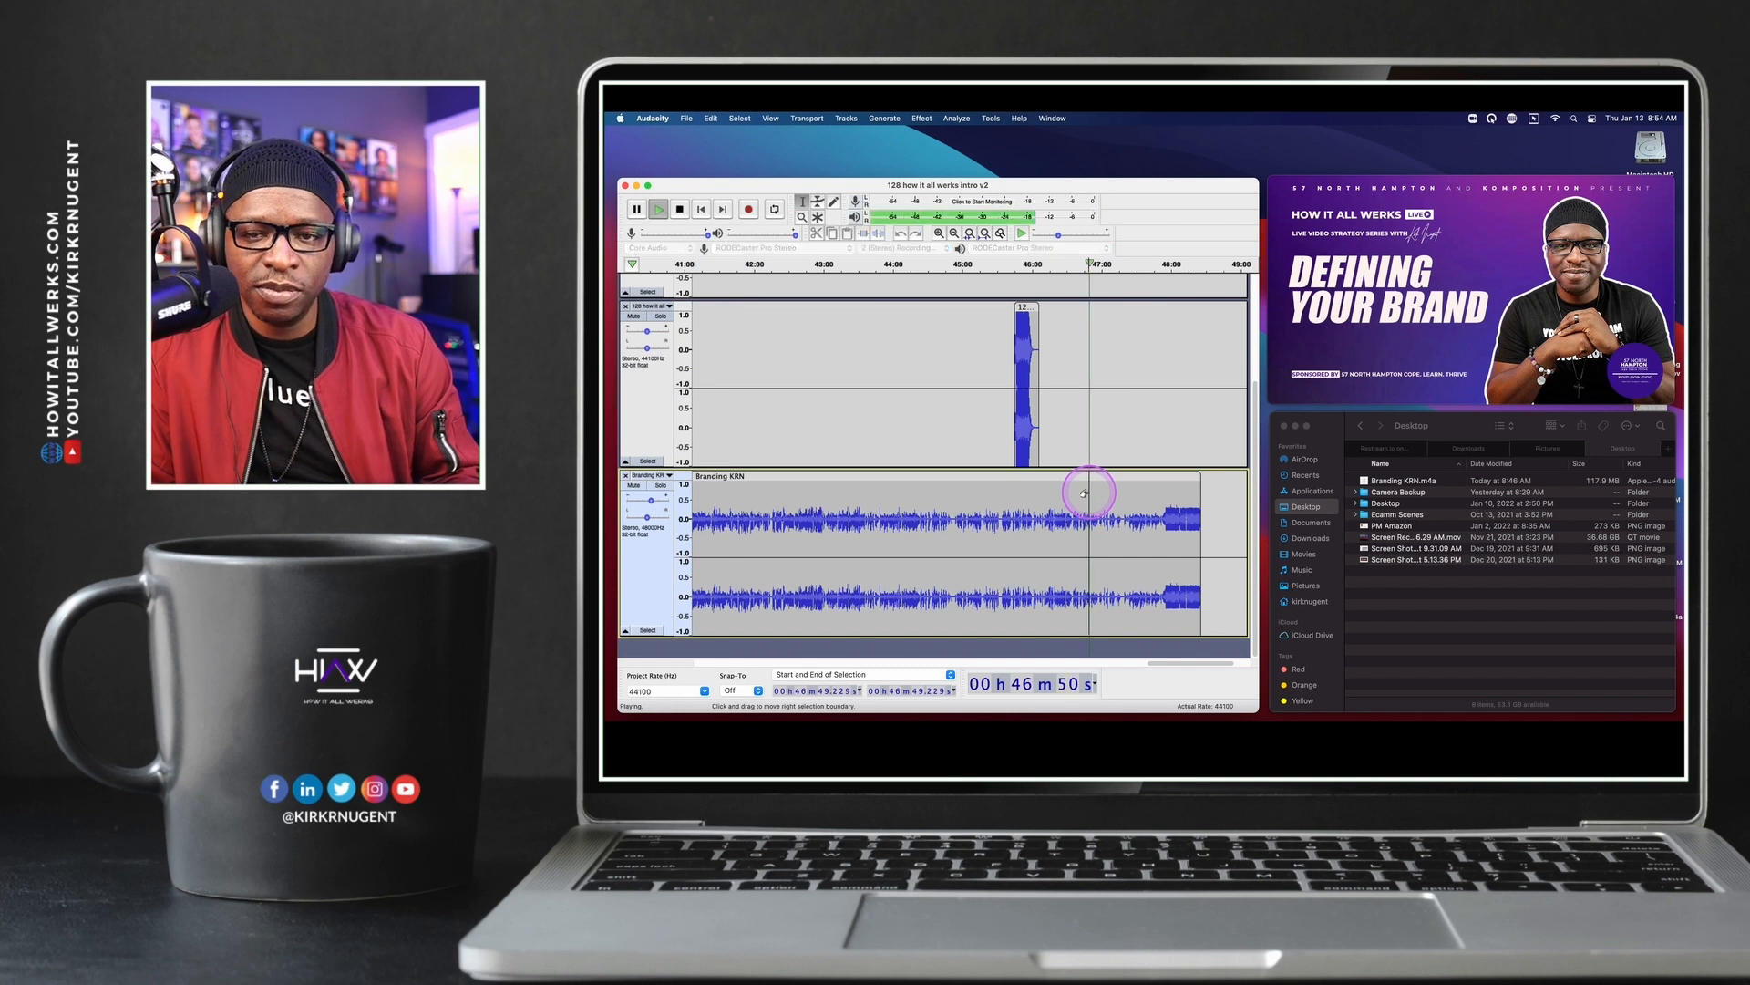
click(1130, 481)
key(space)
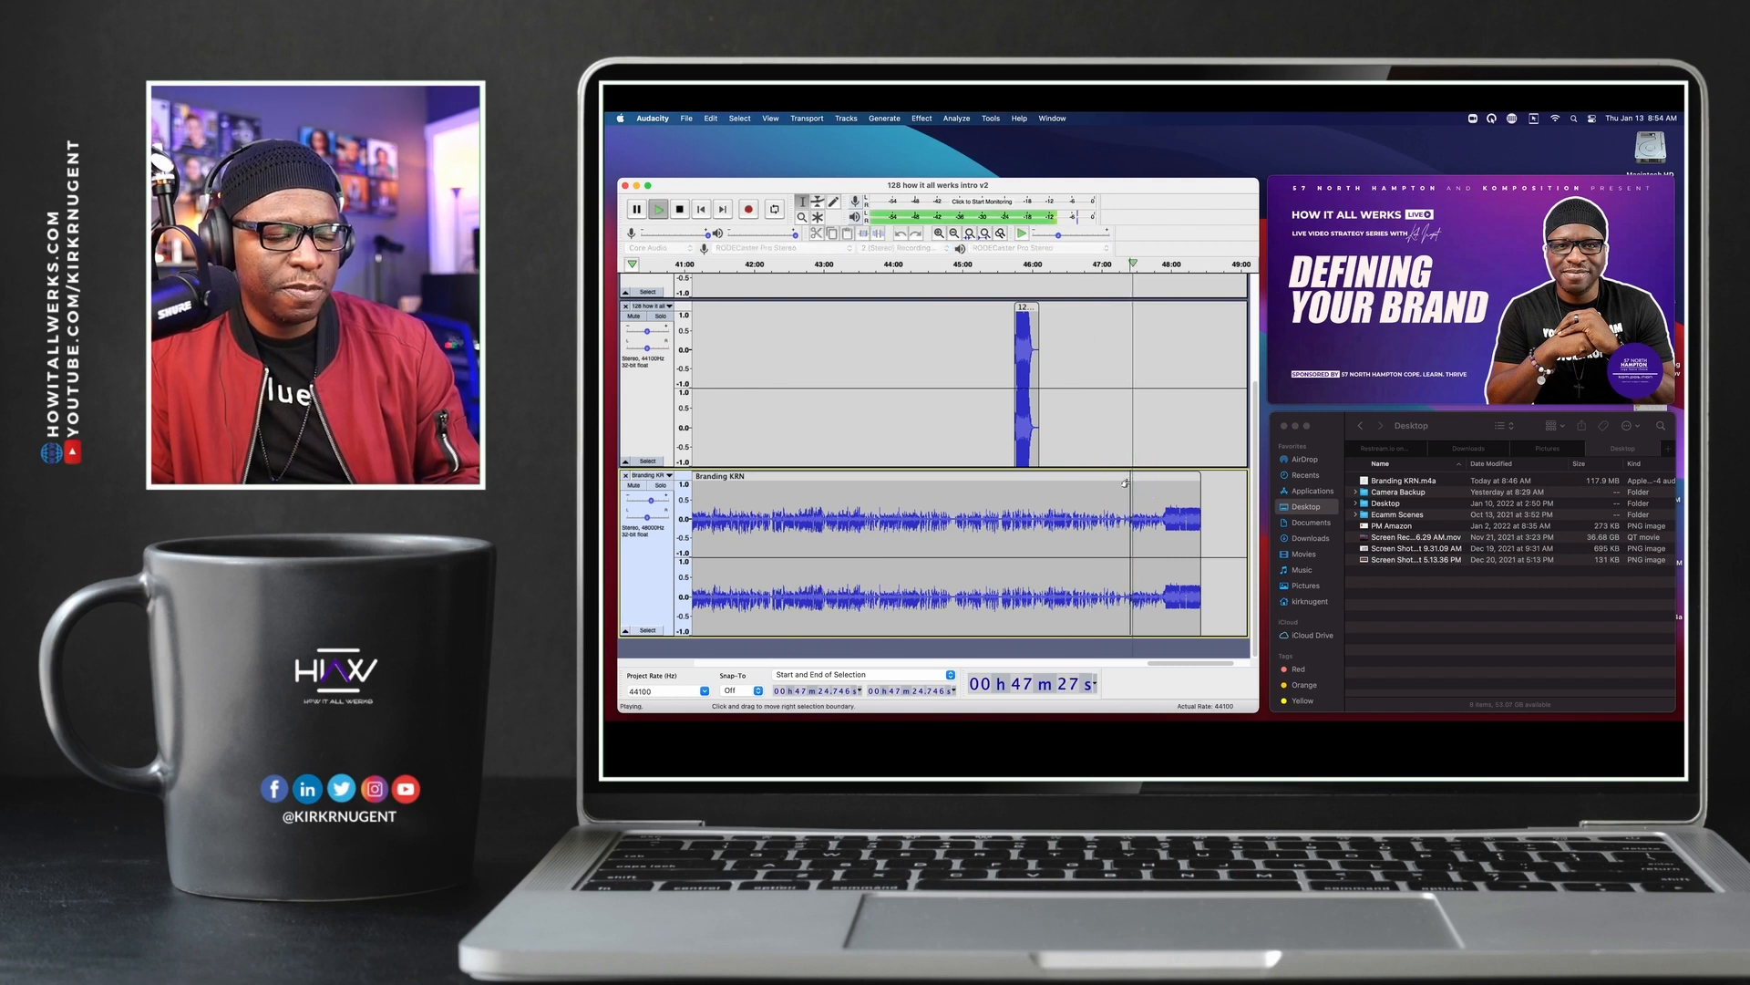
click(1154, 480)
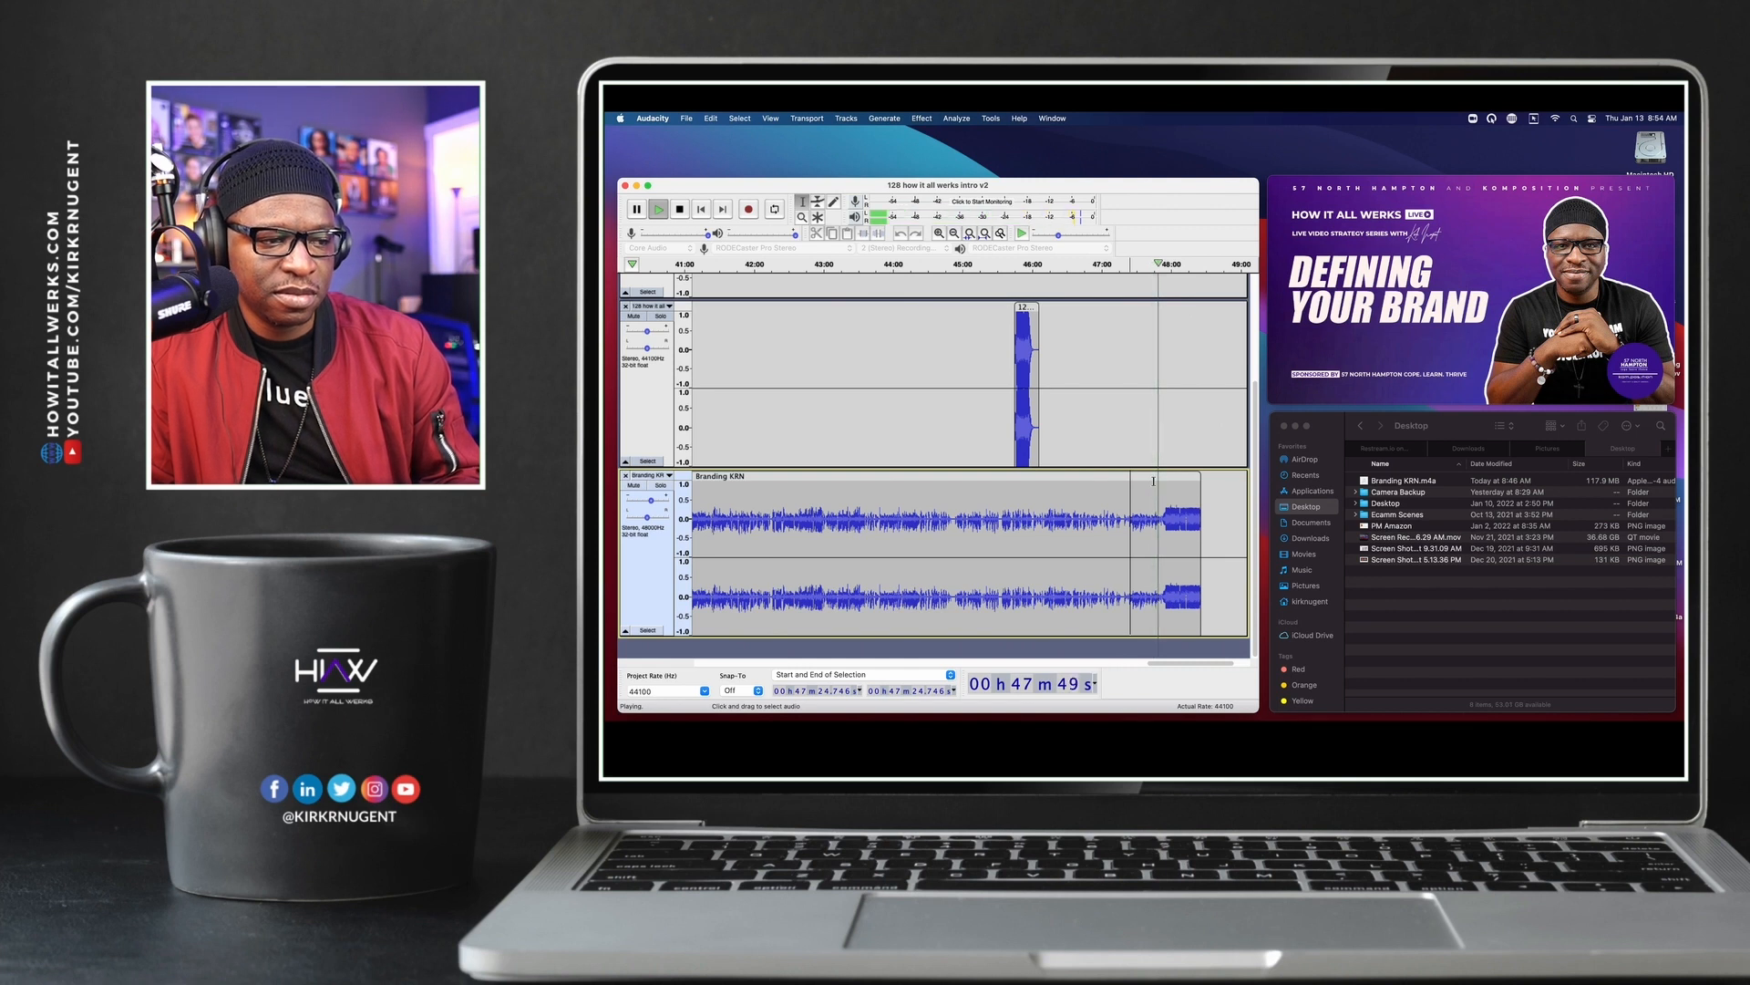
click(1153, 480)
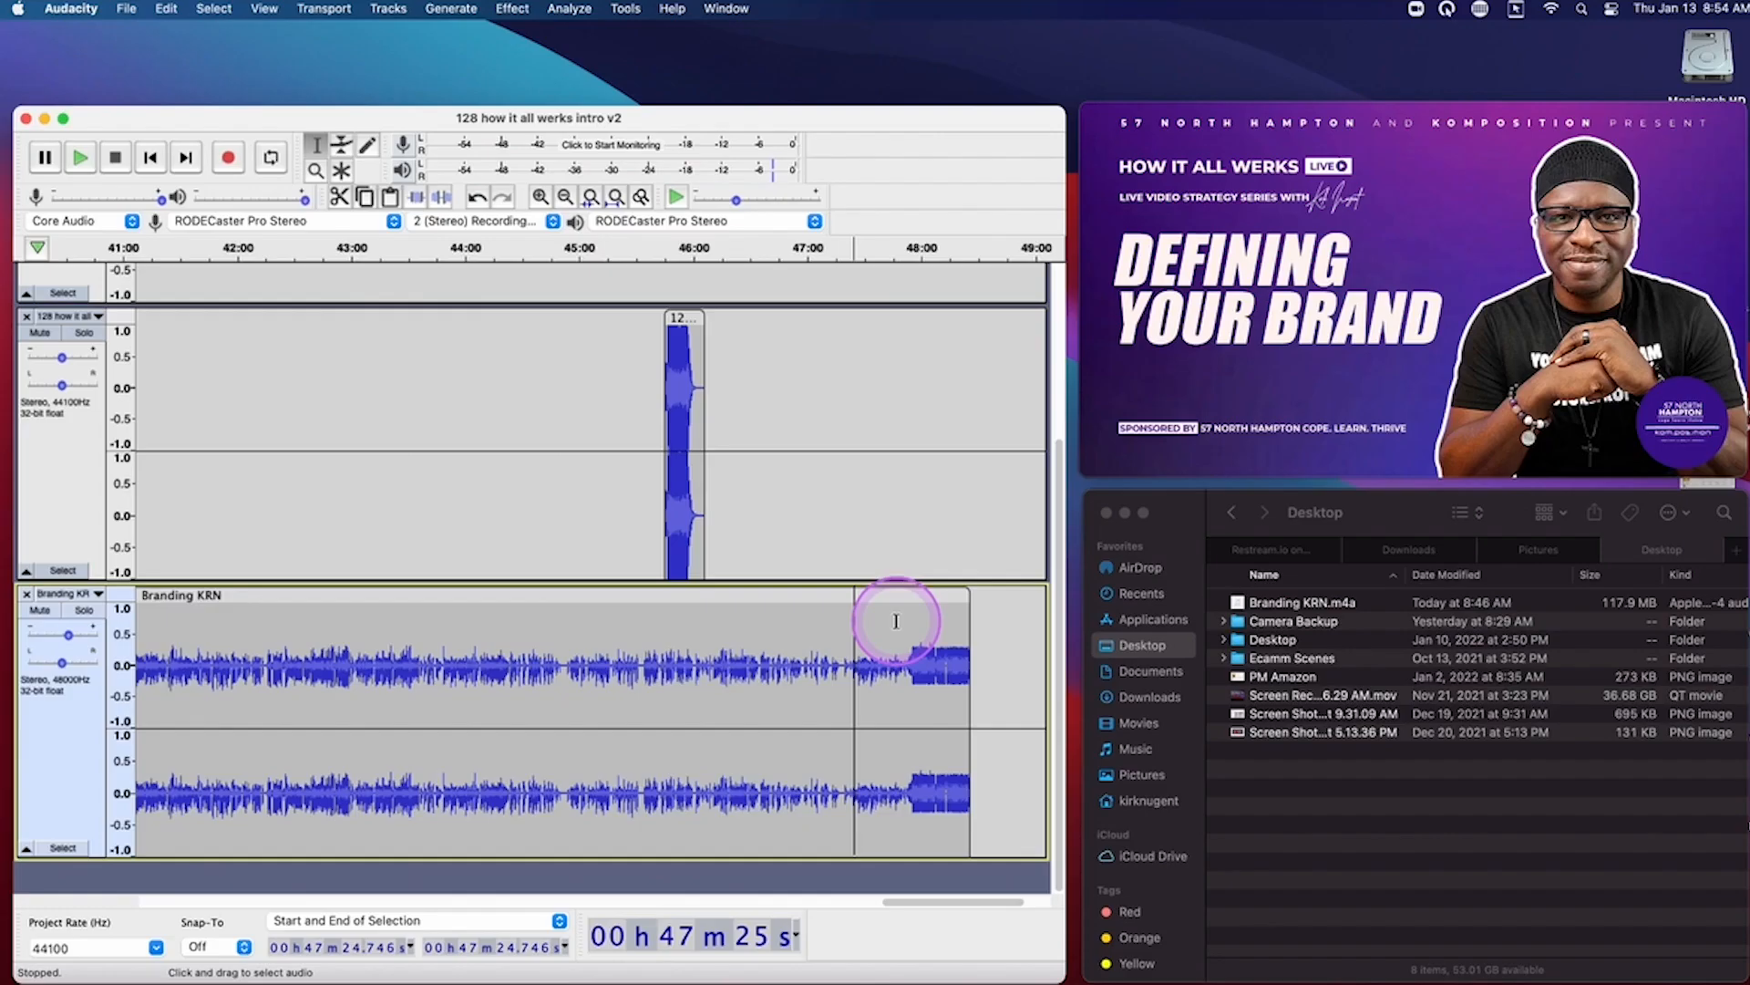
Play short sections of the Branding KRN clip from about 47:51 and 47:52.5, just before the louder closing section
click(899, 665)
key(space)
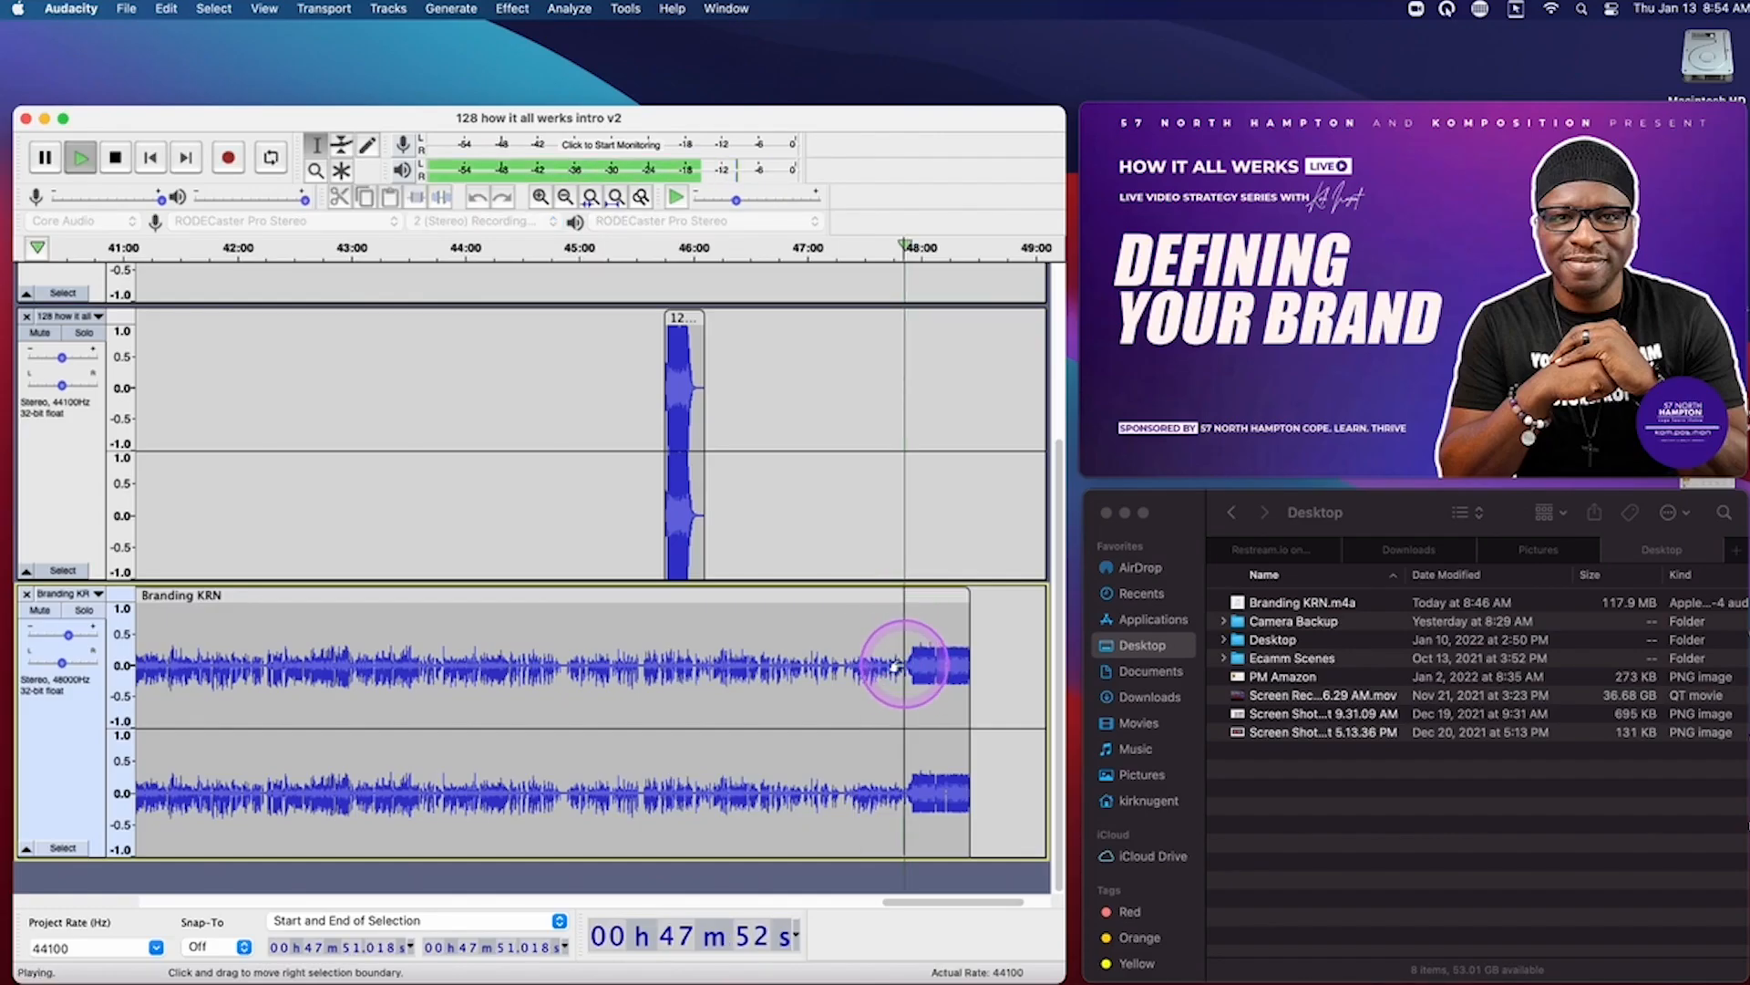
key(space)
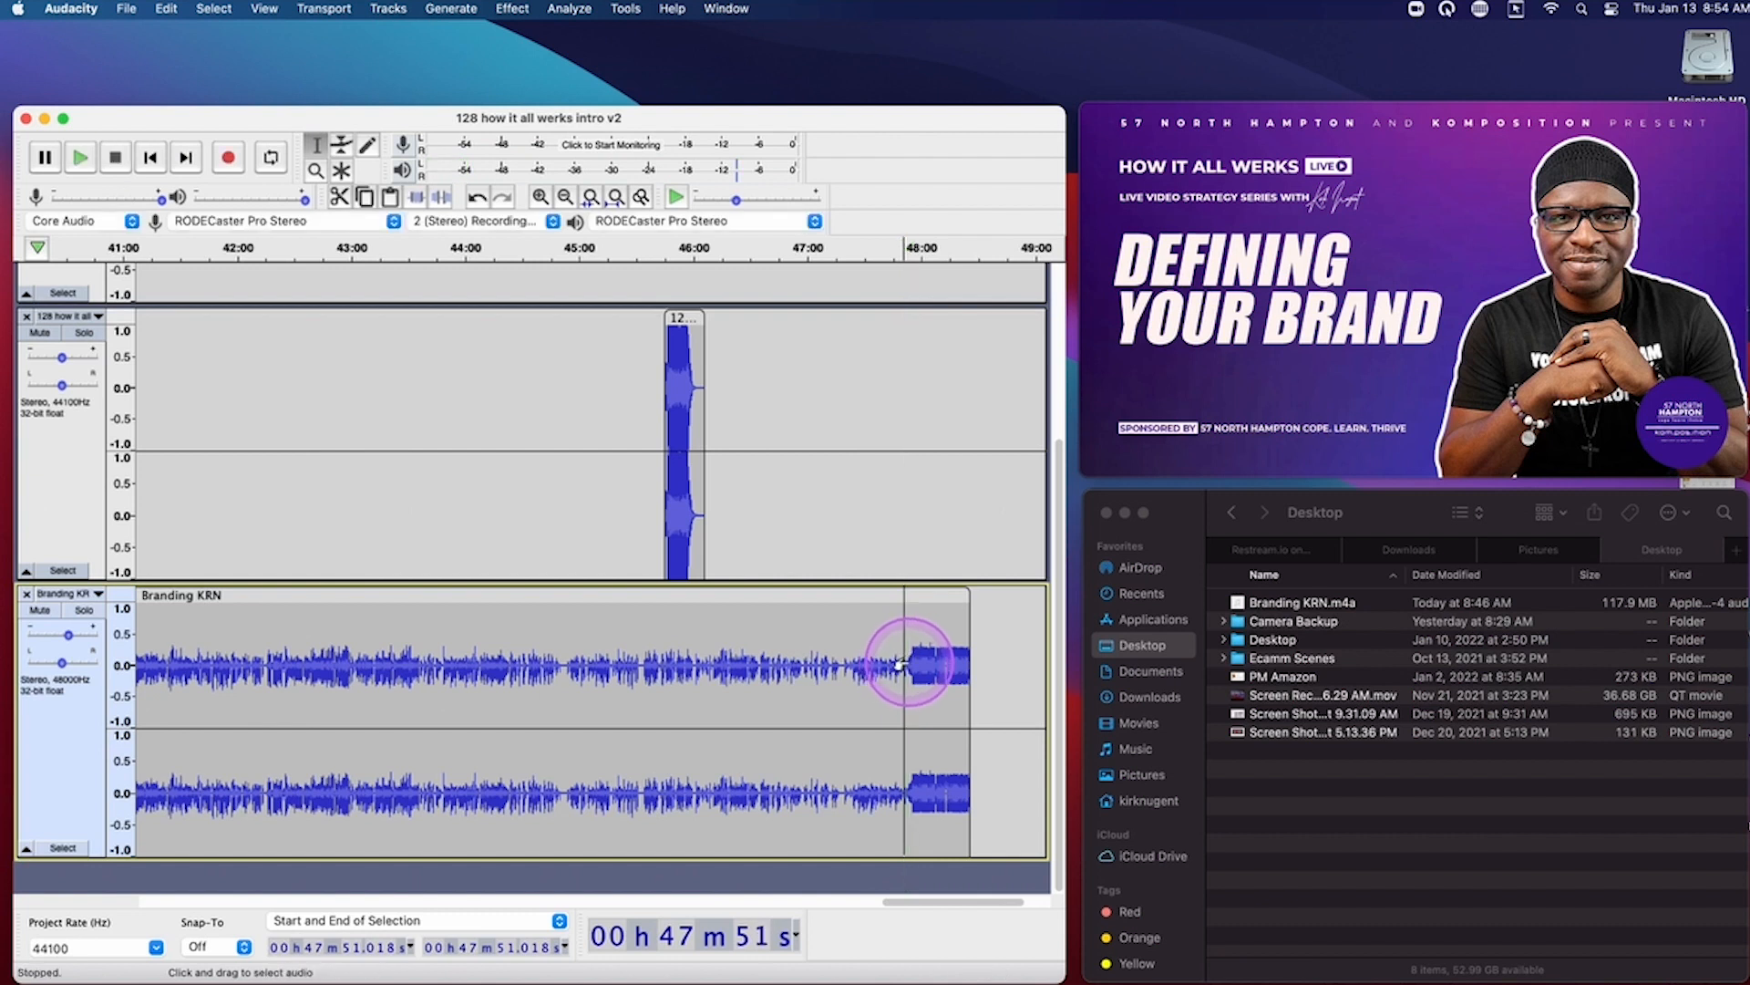
click(906, 665)
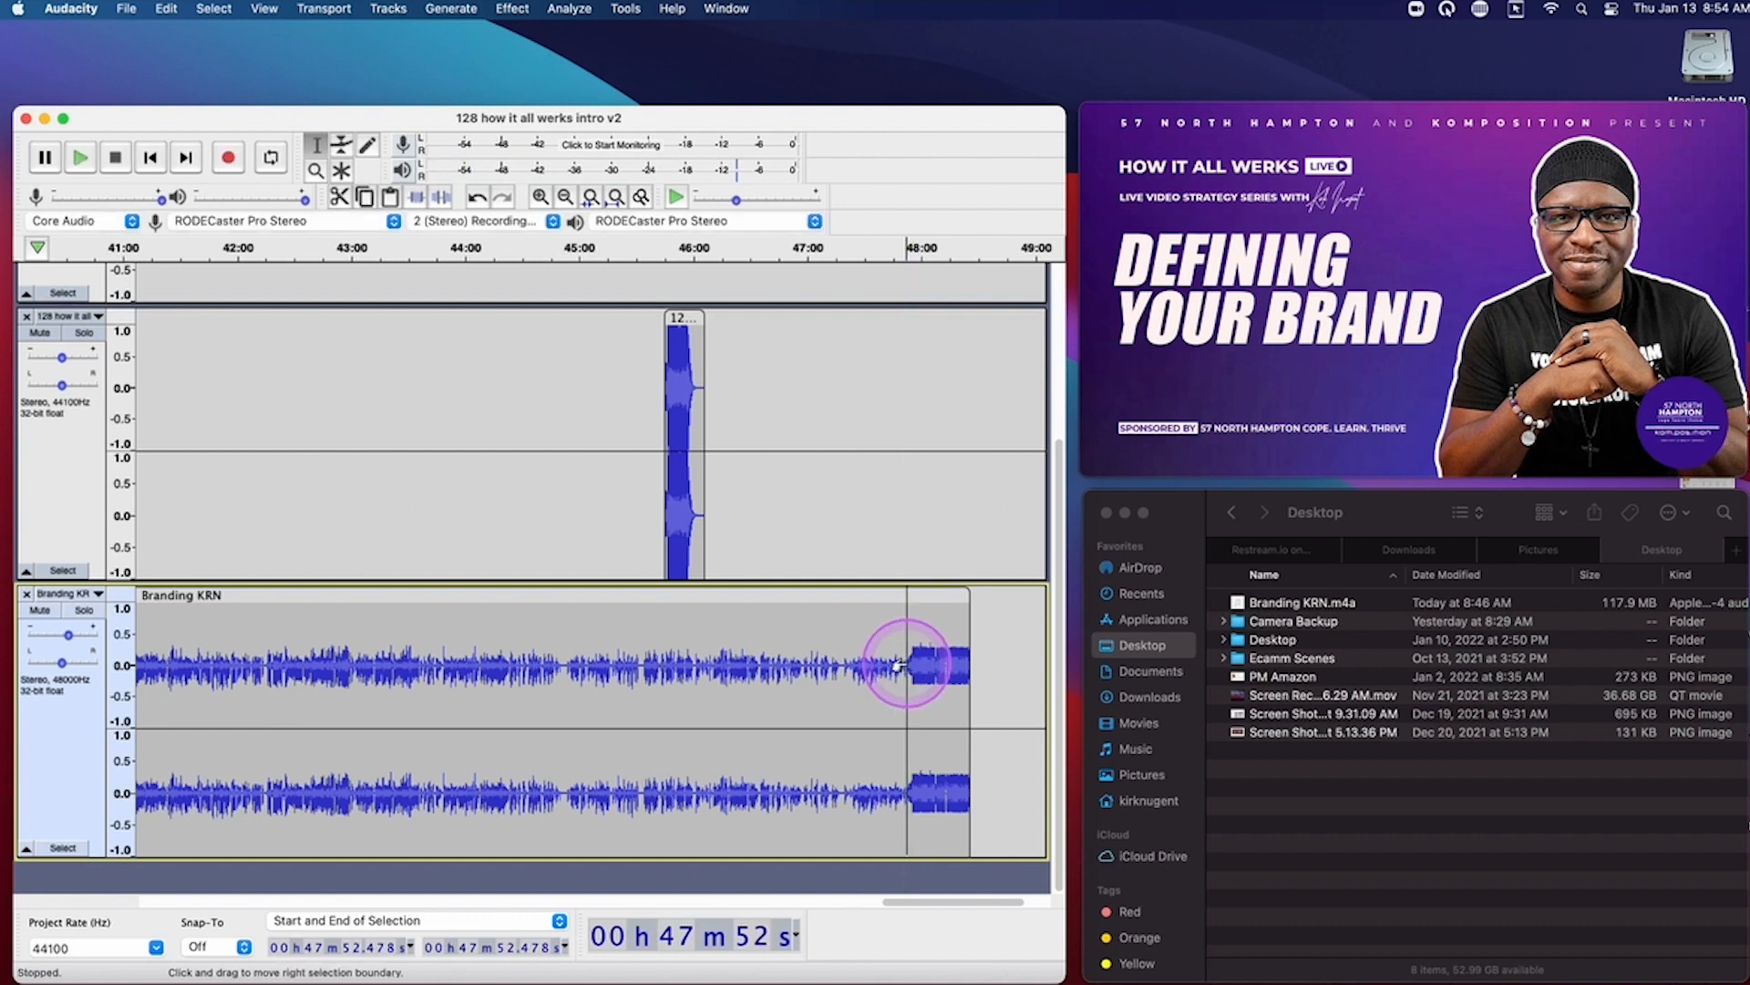
key(space)
key(space)
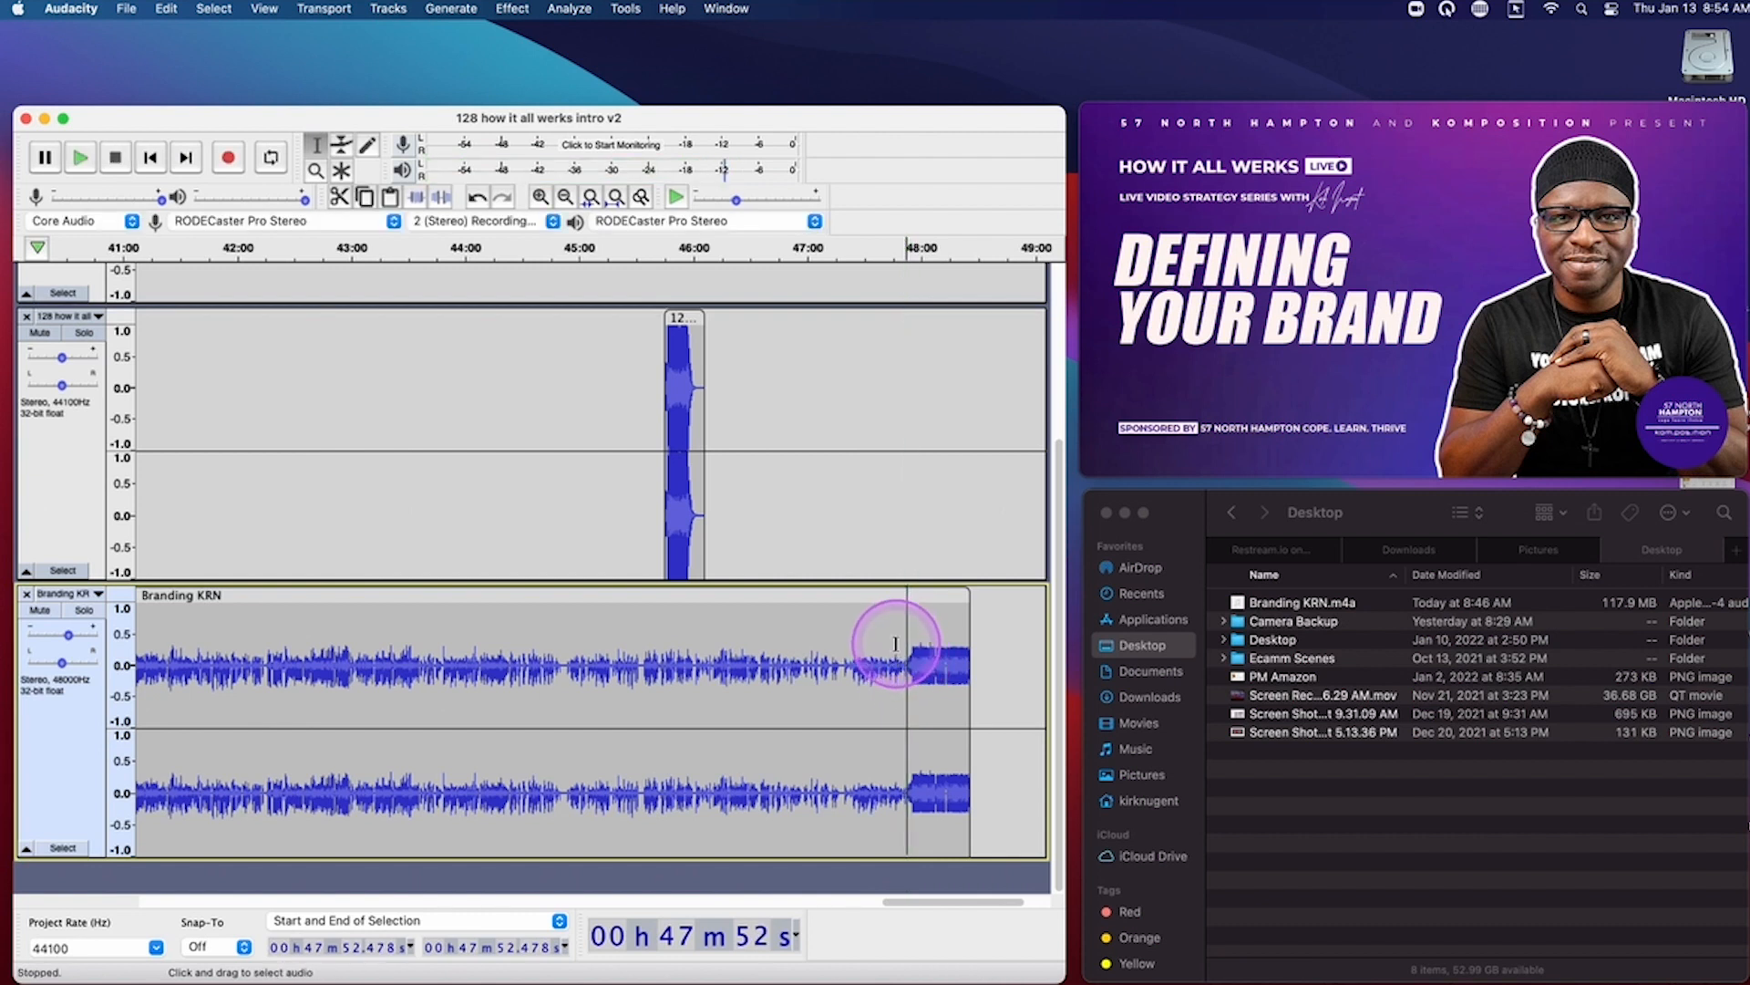
Shift the outro clip to start at about 47:57, over the louder closing section of the Branding KRN clip
drag(690, 318, 903, 320)
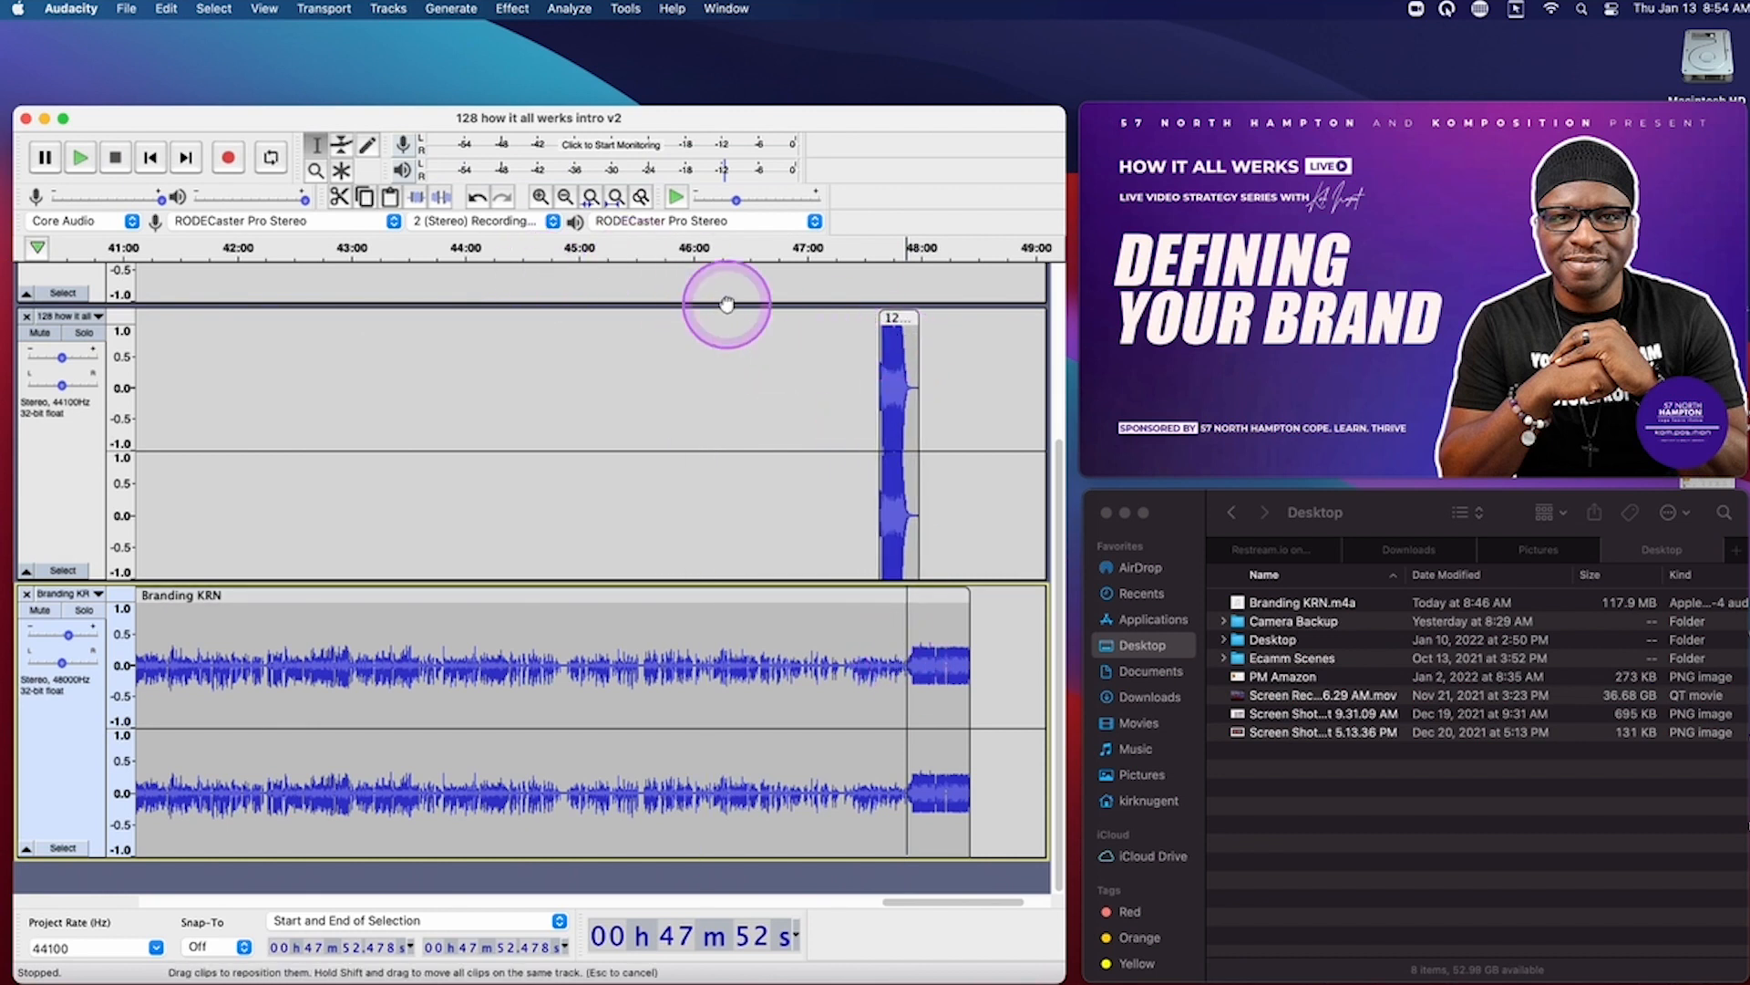
click(540, 197)
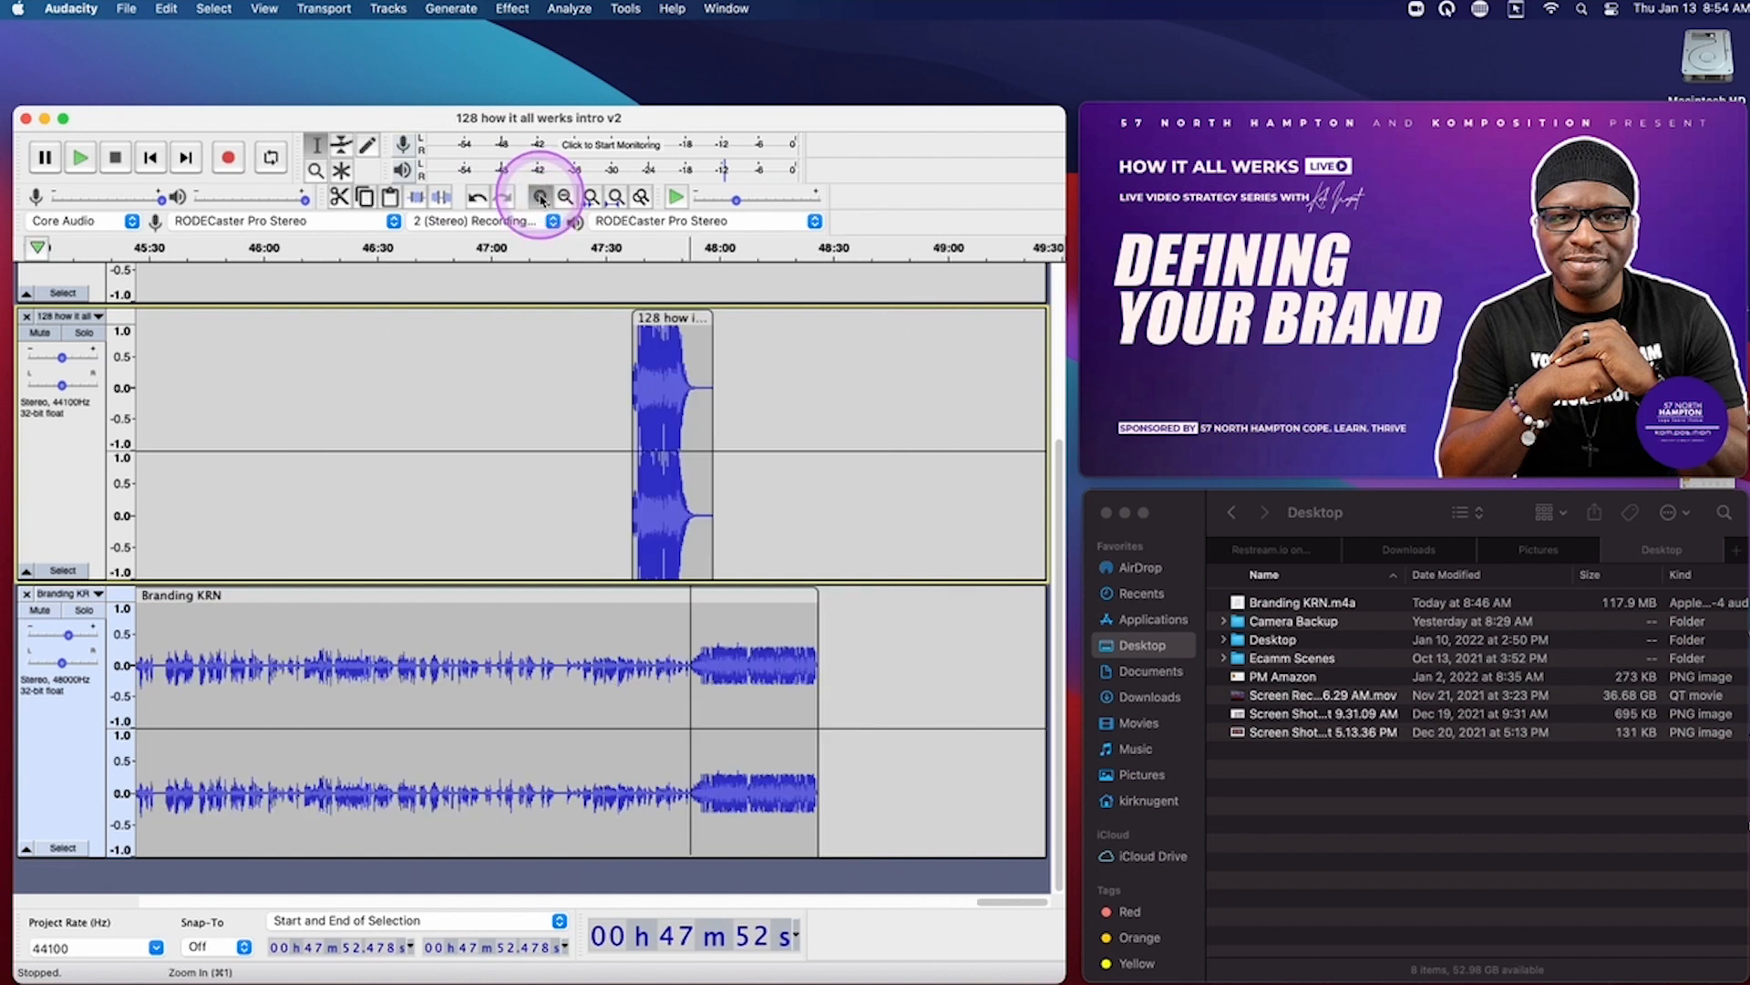
click(540, 197)
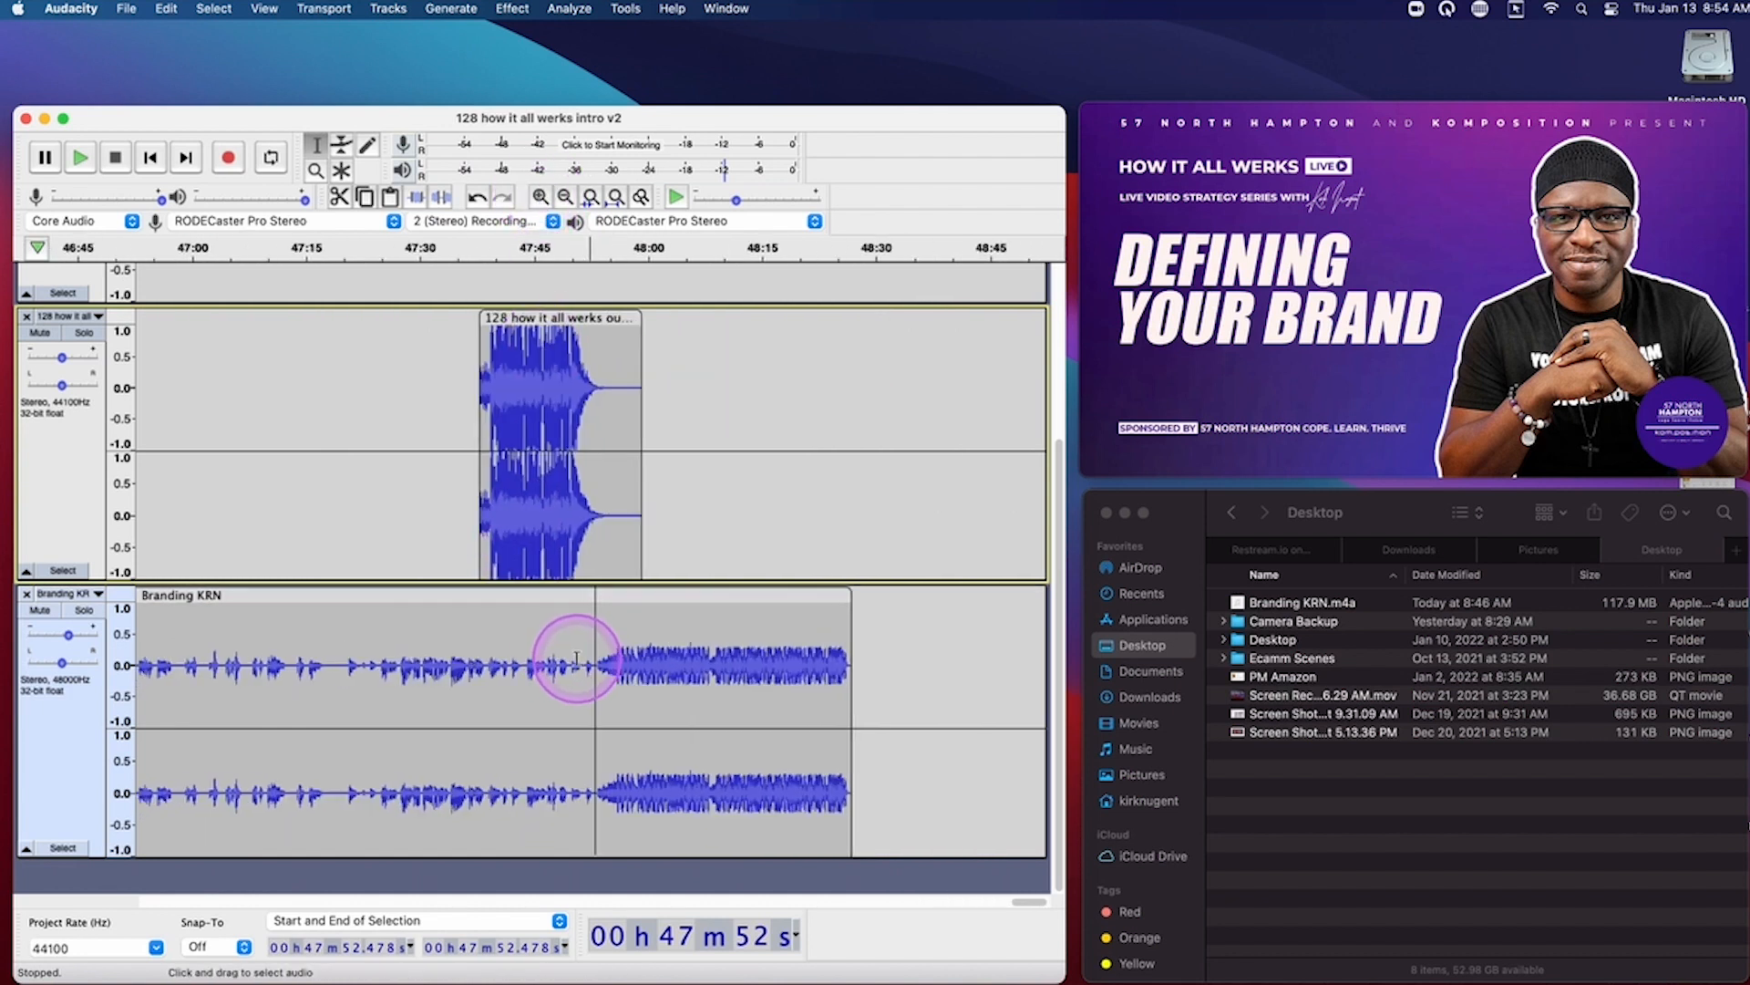
scroll(576, 659, left, 2)
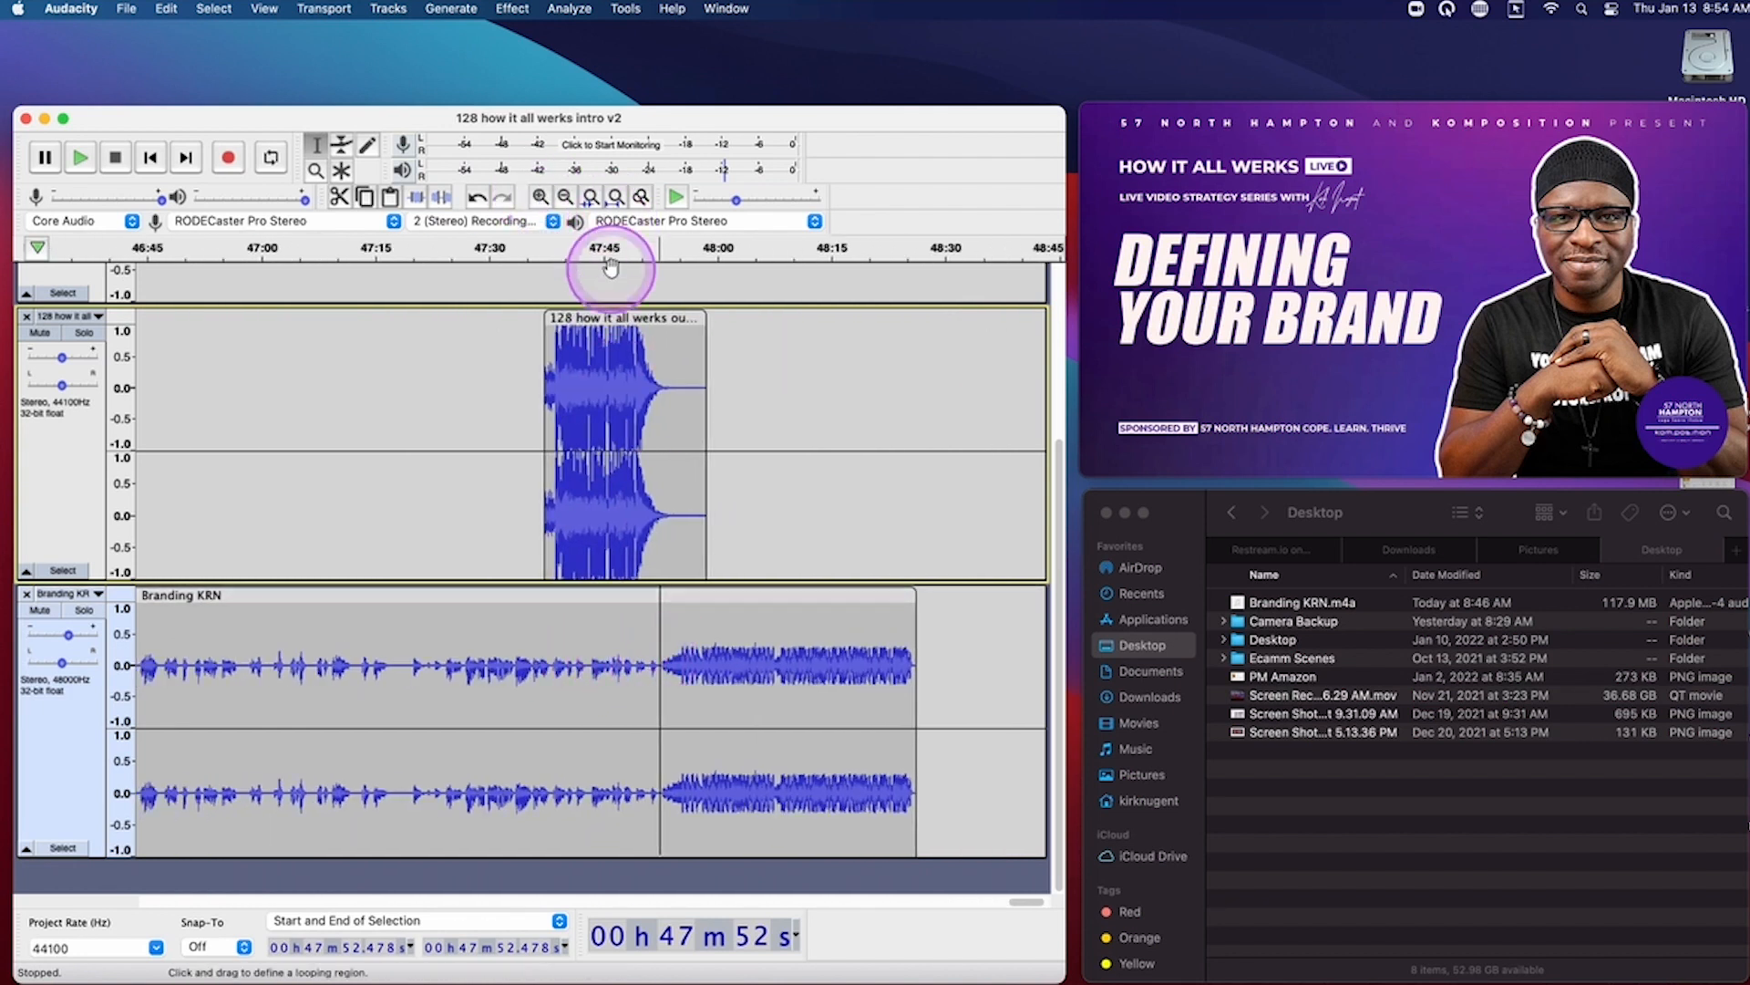
drag(588, 319, 740, 334)
Play the Branding KRN clip from about 47:51 and 47:52.4 to pinpoint where the closing section begins
click(649, 665)
key(space)
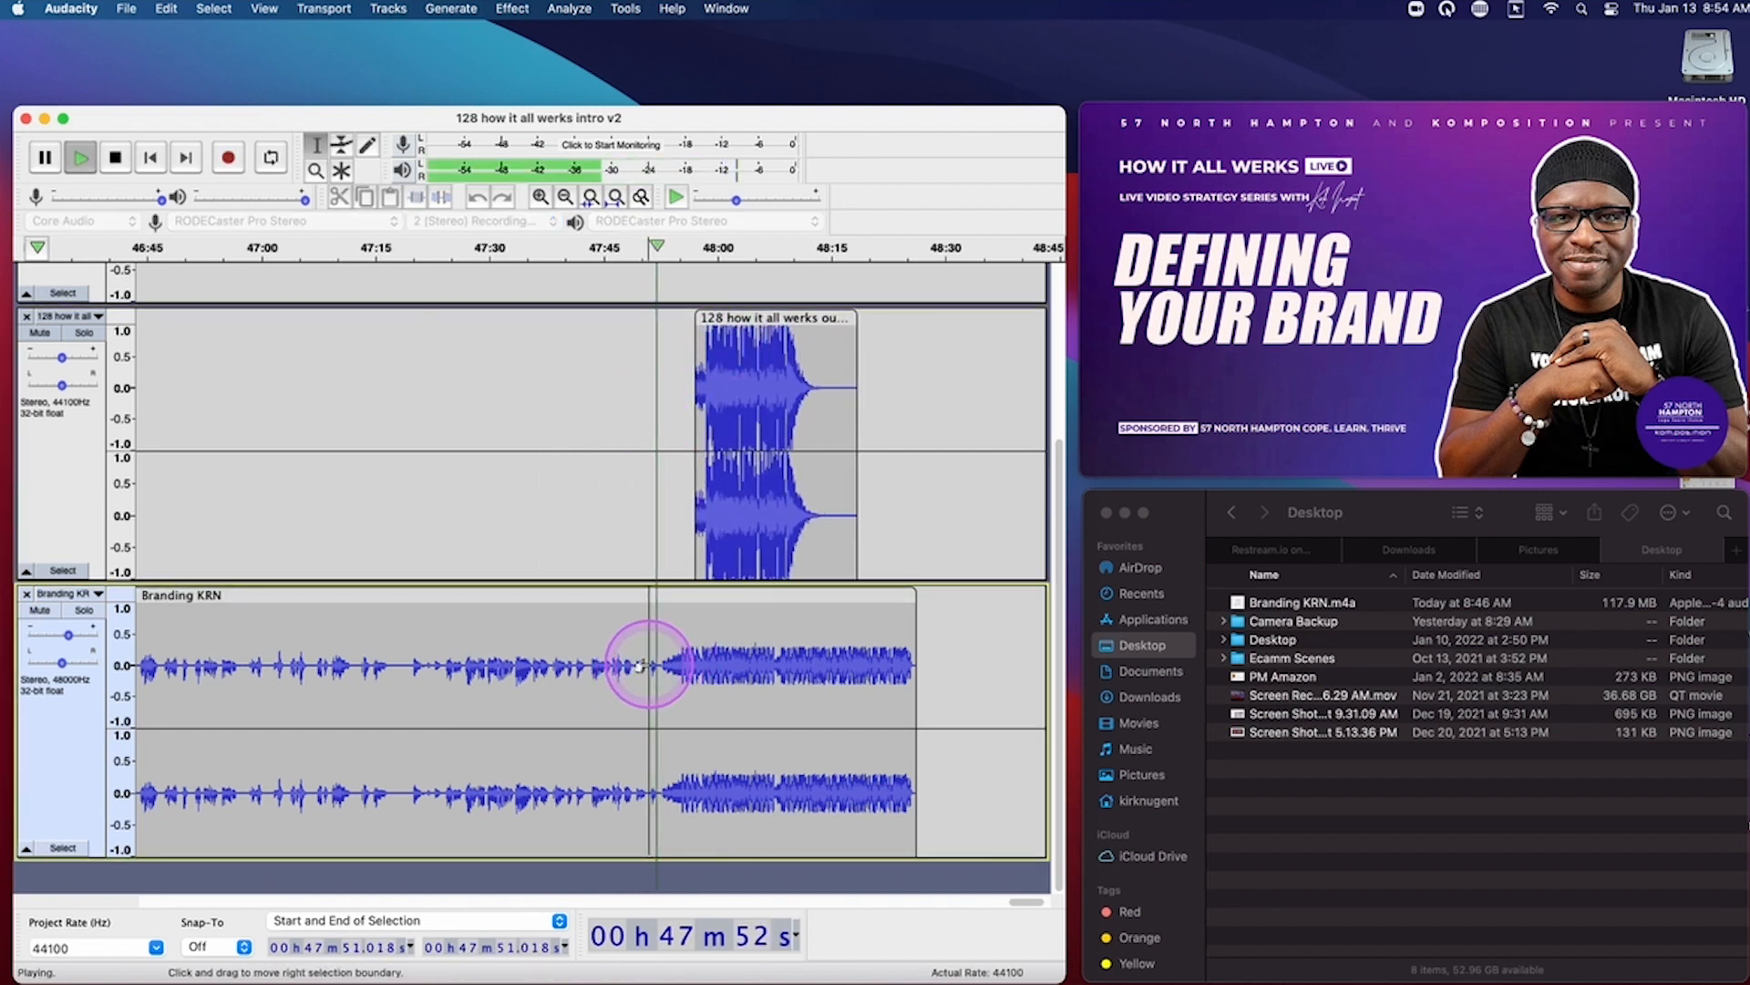
key(space)
click(658, 666)
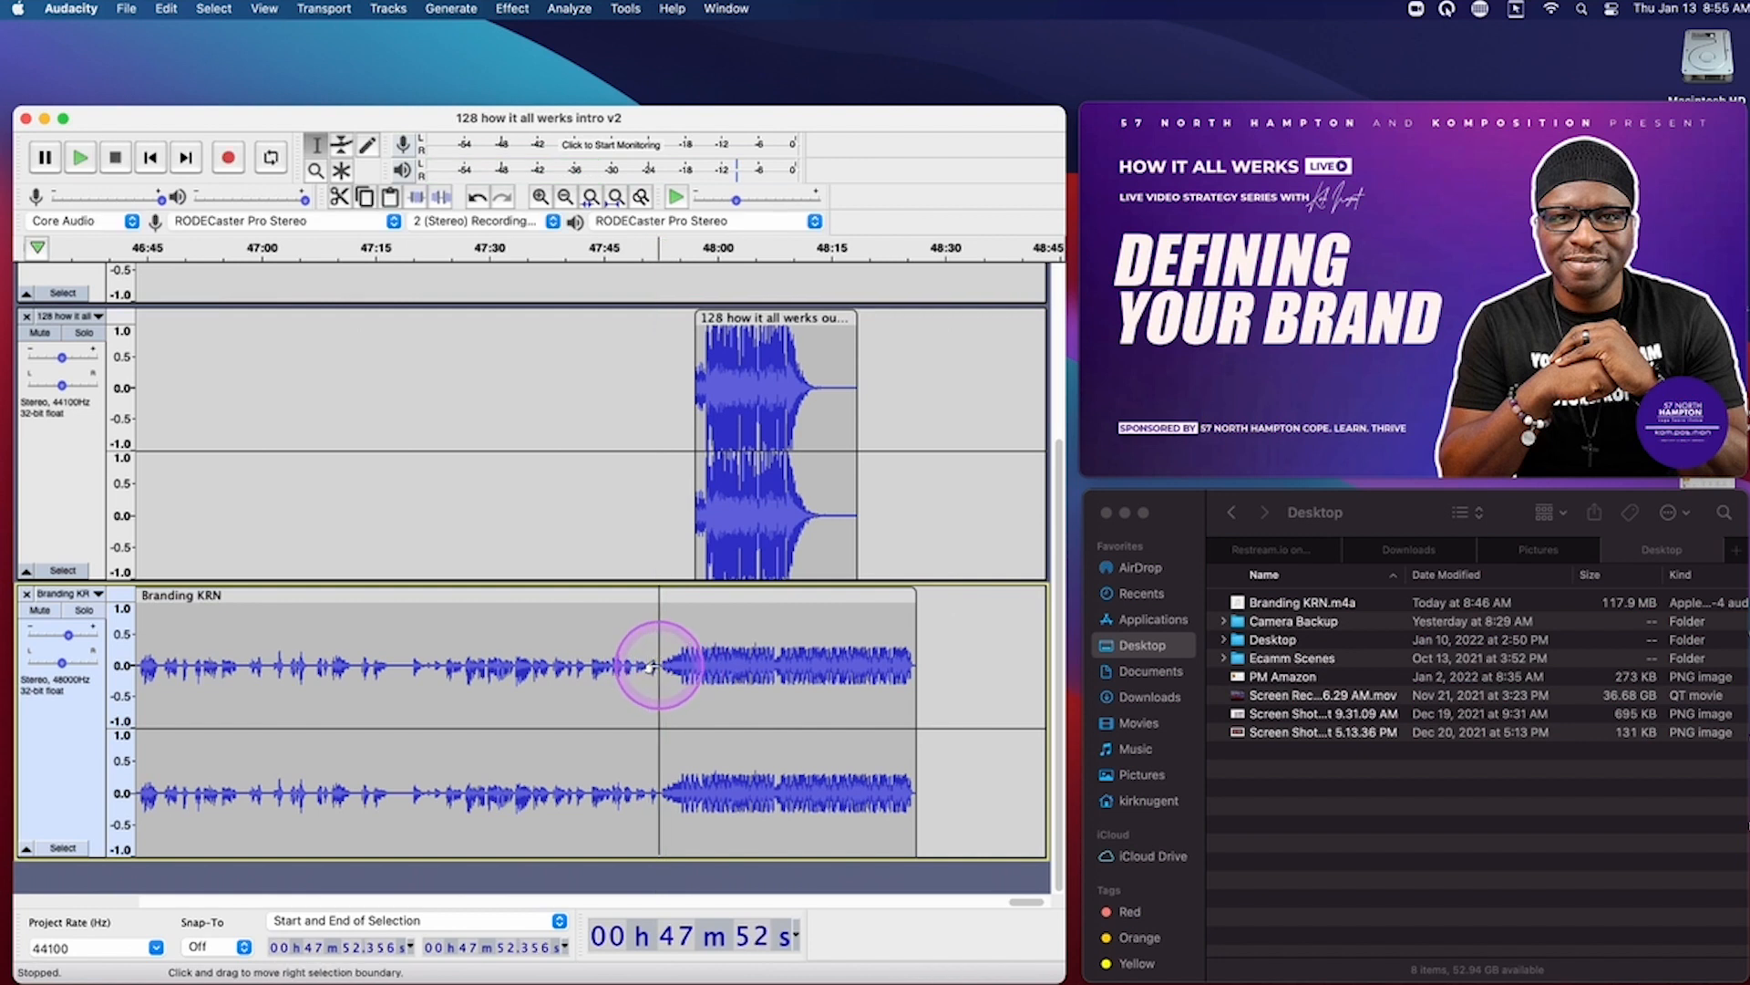
key(space)
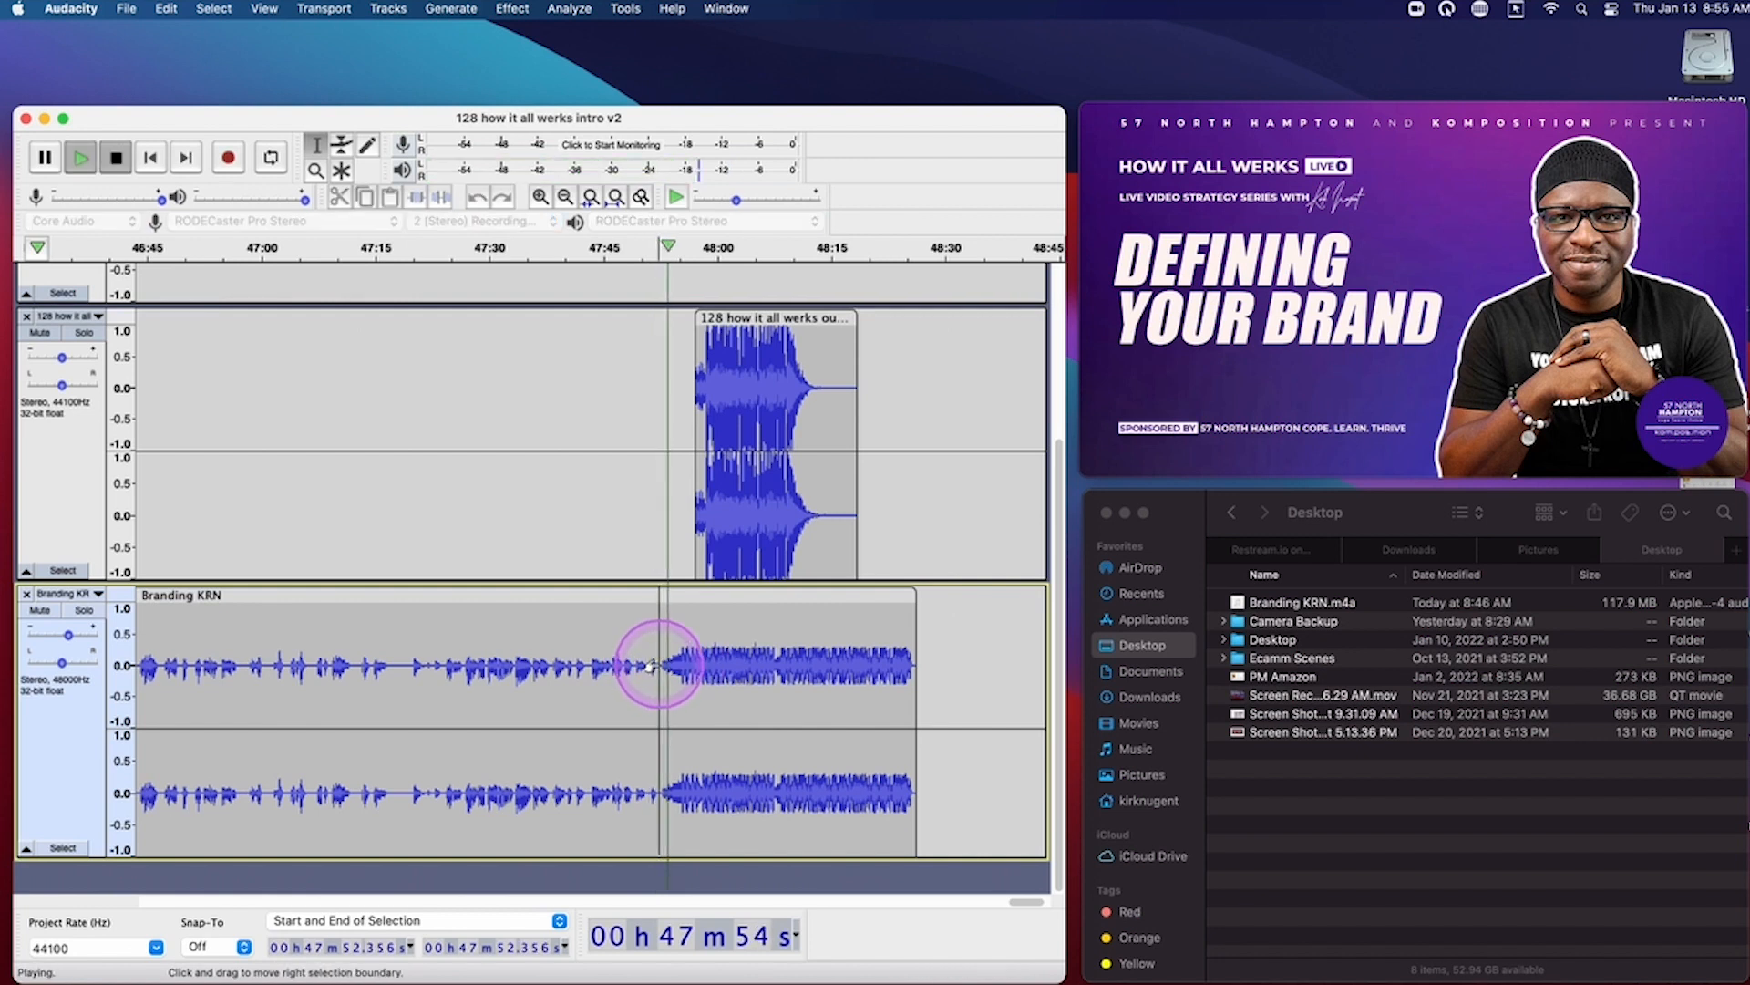
key(space)
Delete the Branding KRN audio from about 47:52.4 to the clip's end at about 48:26.3
drag(653, 666, 918, 656)
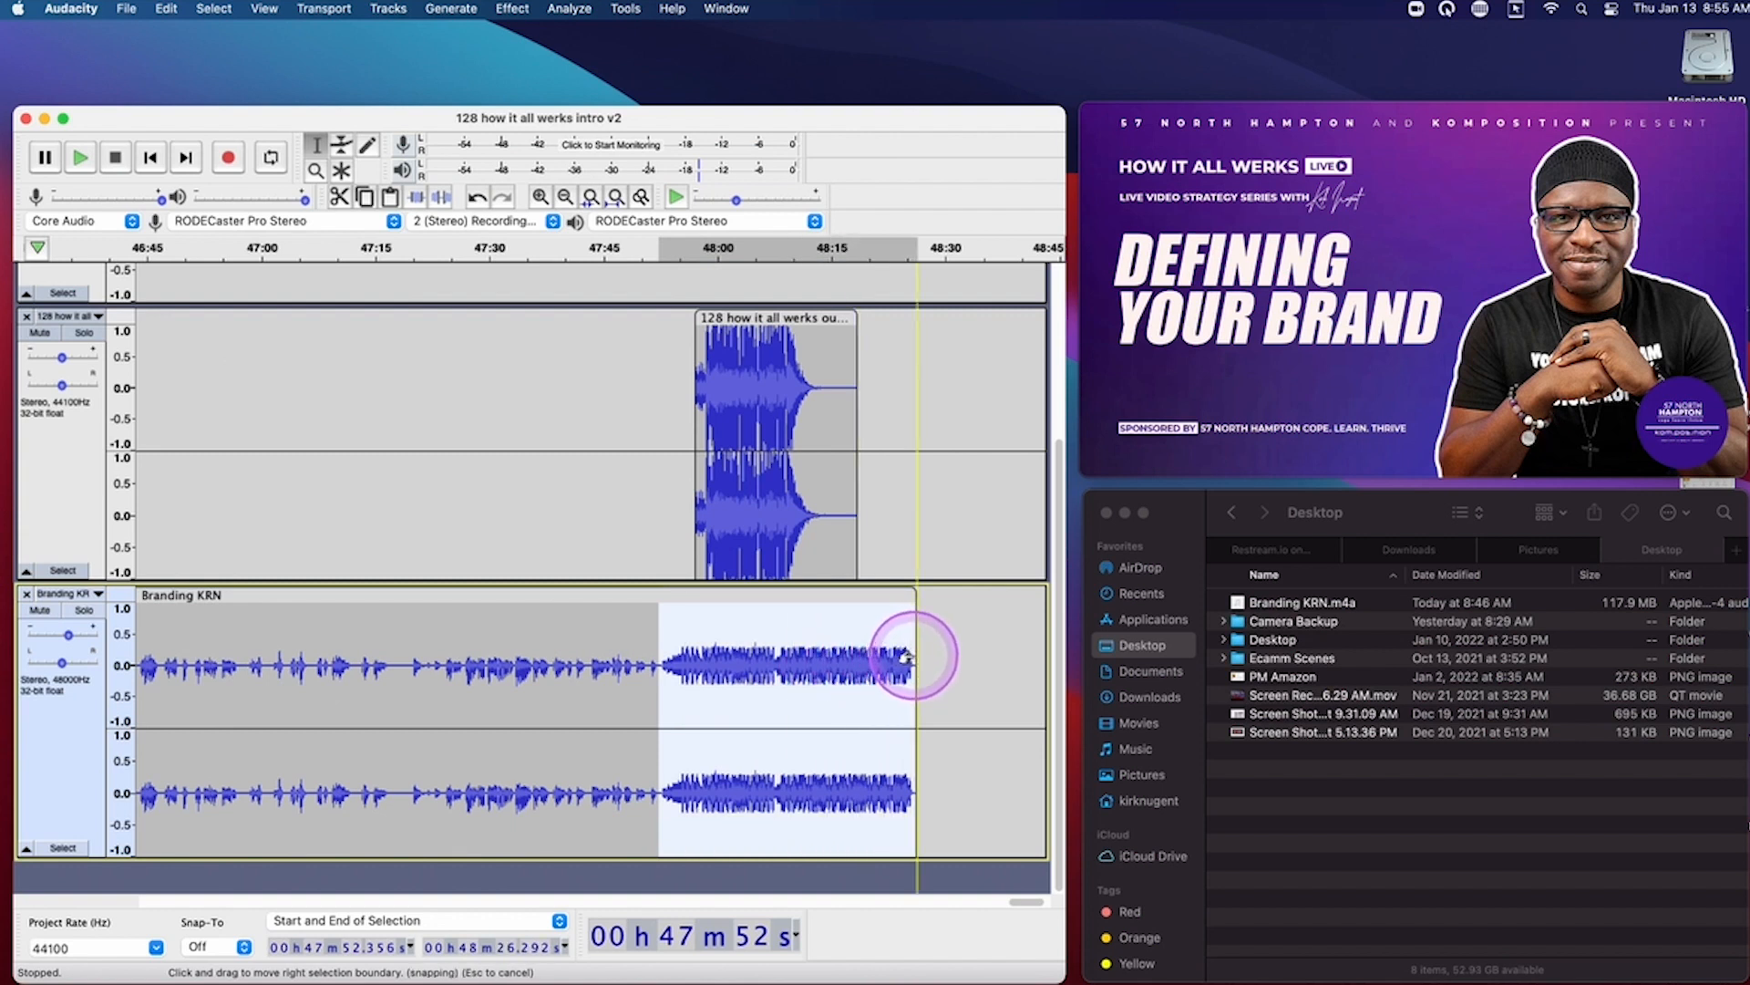
scroll(914, 655, right, 2)
key(Delete)
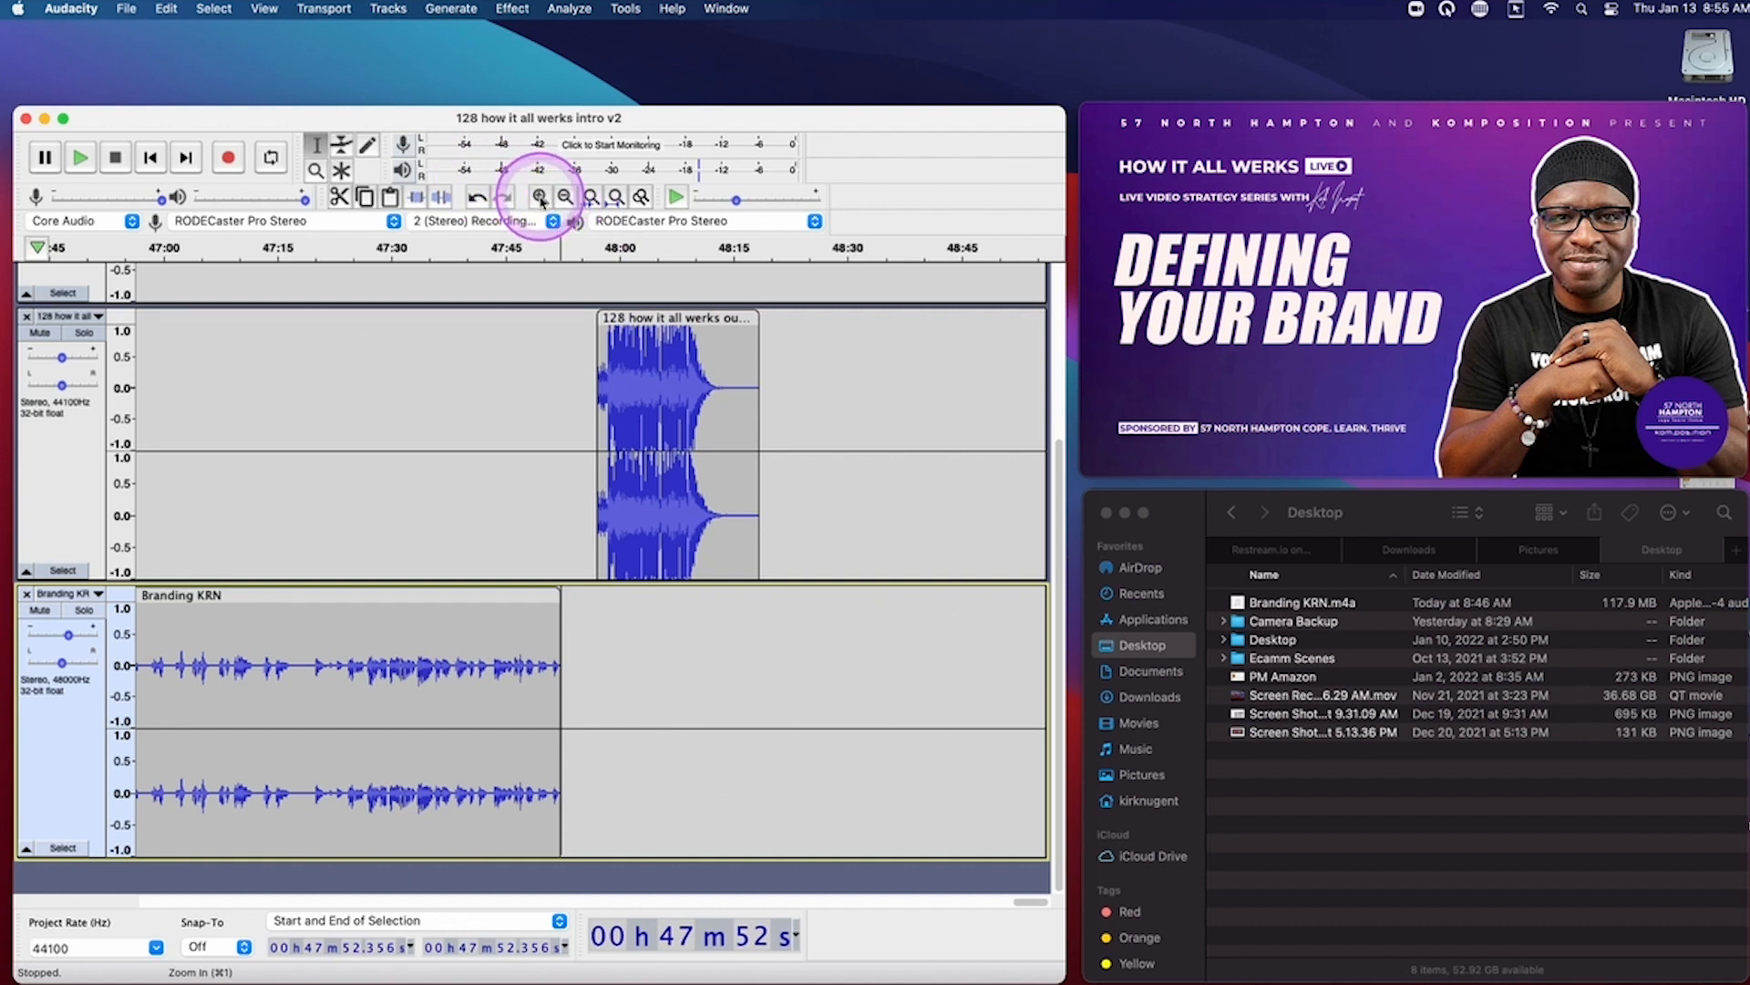
Shift the outro clip to start at about 47:51.4, slightly overlapping the trimmed end of the Branding KRN clip
click(542, 200)
click(542, 200)
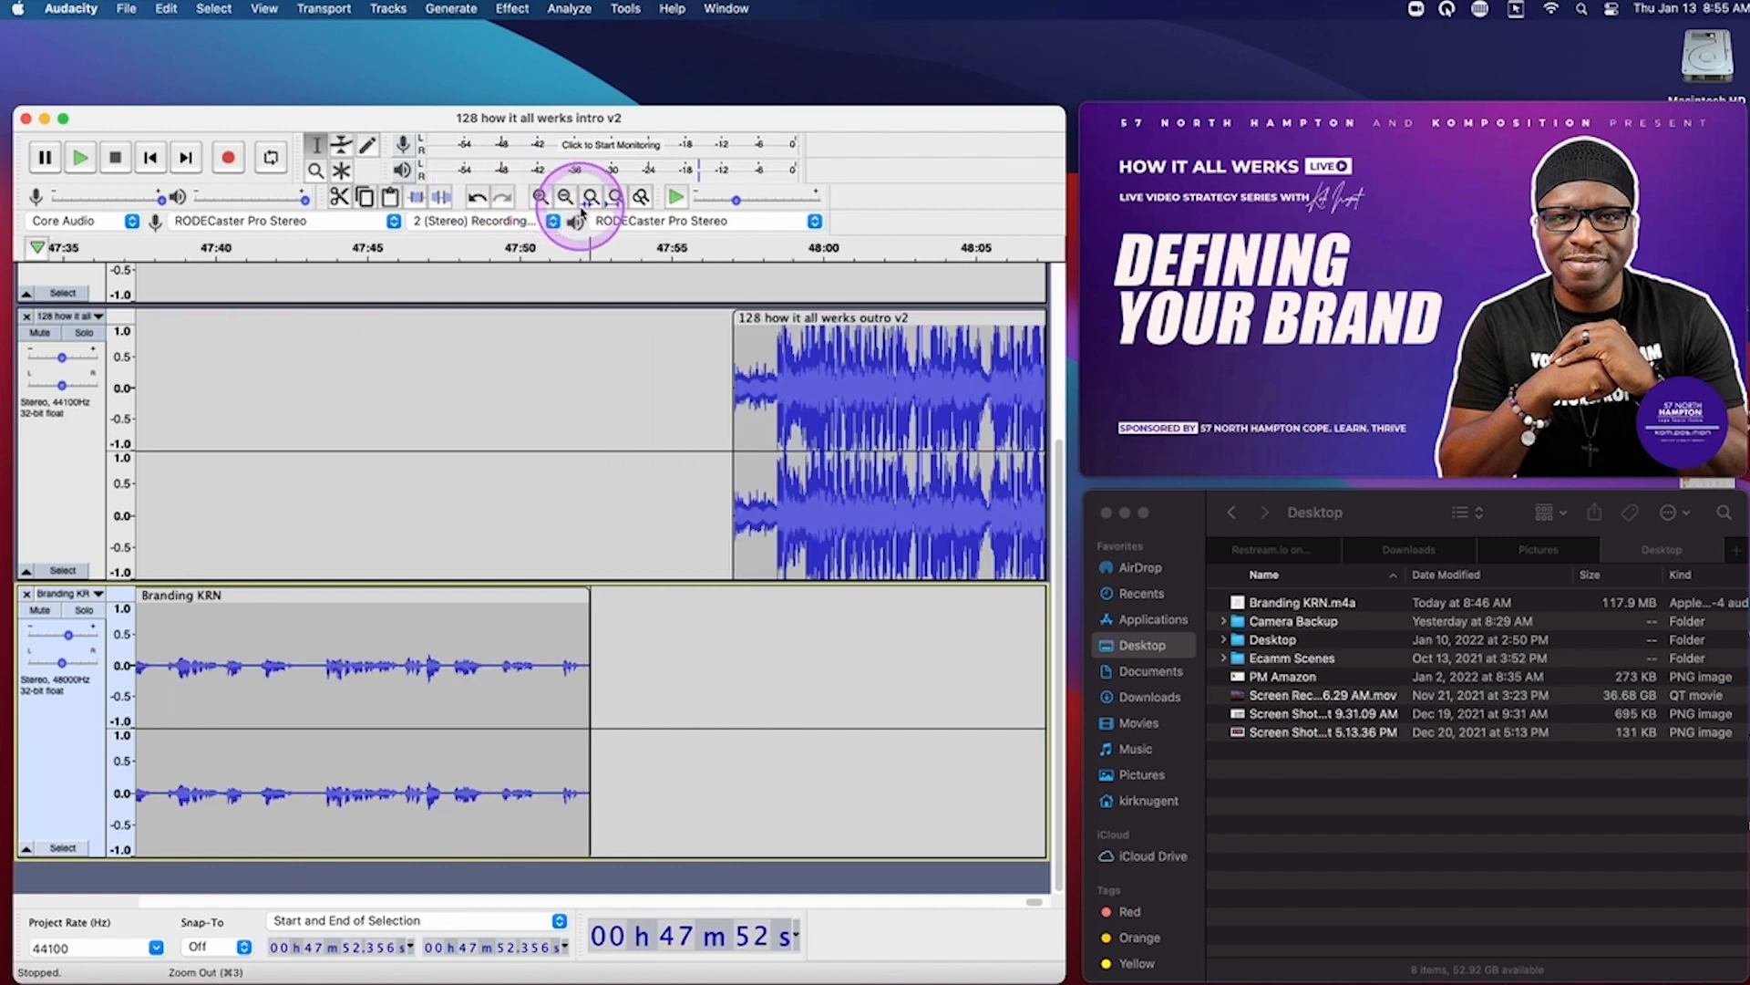
drag(792, 317, 619, 319)
Play the transition from the Branding KRN clip into the outro clip, starting at about 47:48.3
click(467, 314)
key(space)
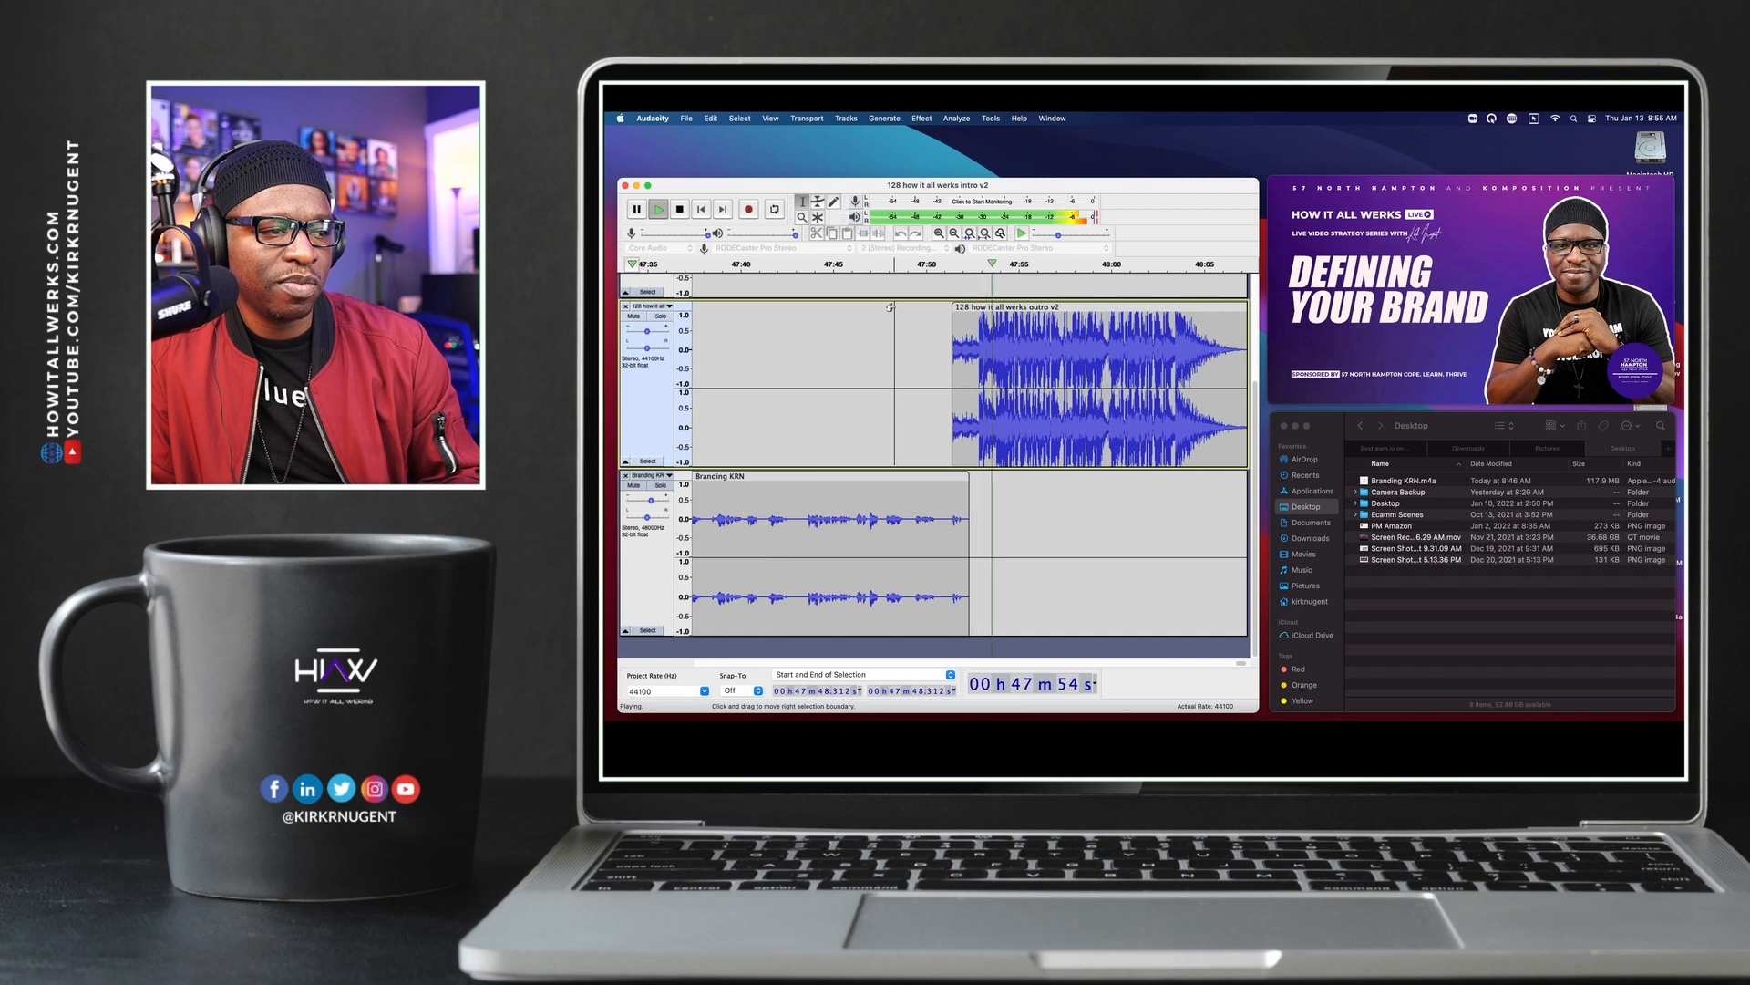
key(space)
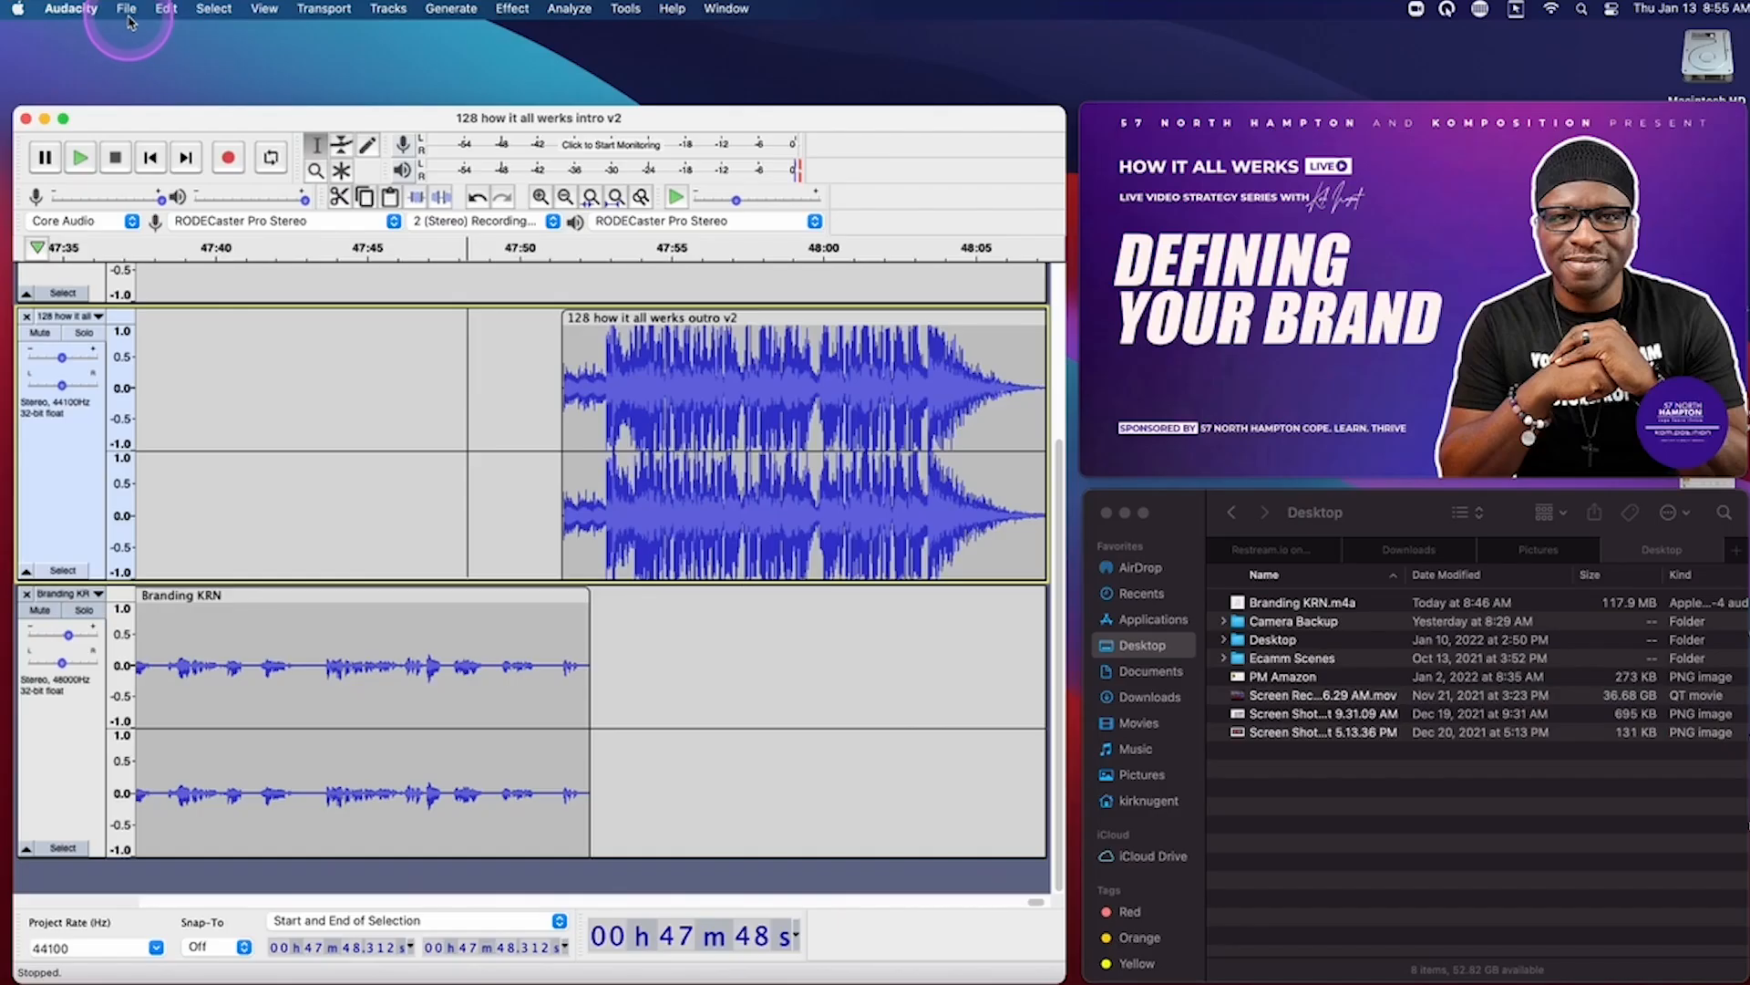
Start exporting the project as an MP3 file named "Branding Jan10.mp3"
click(129, 12)
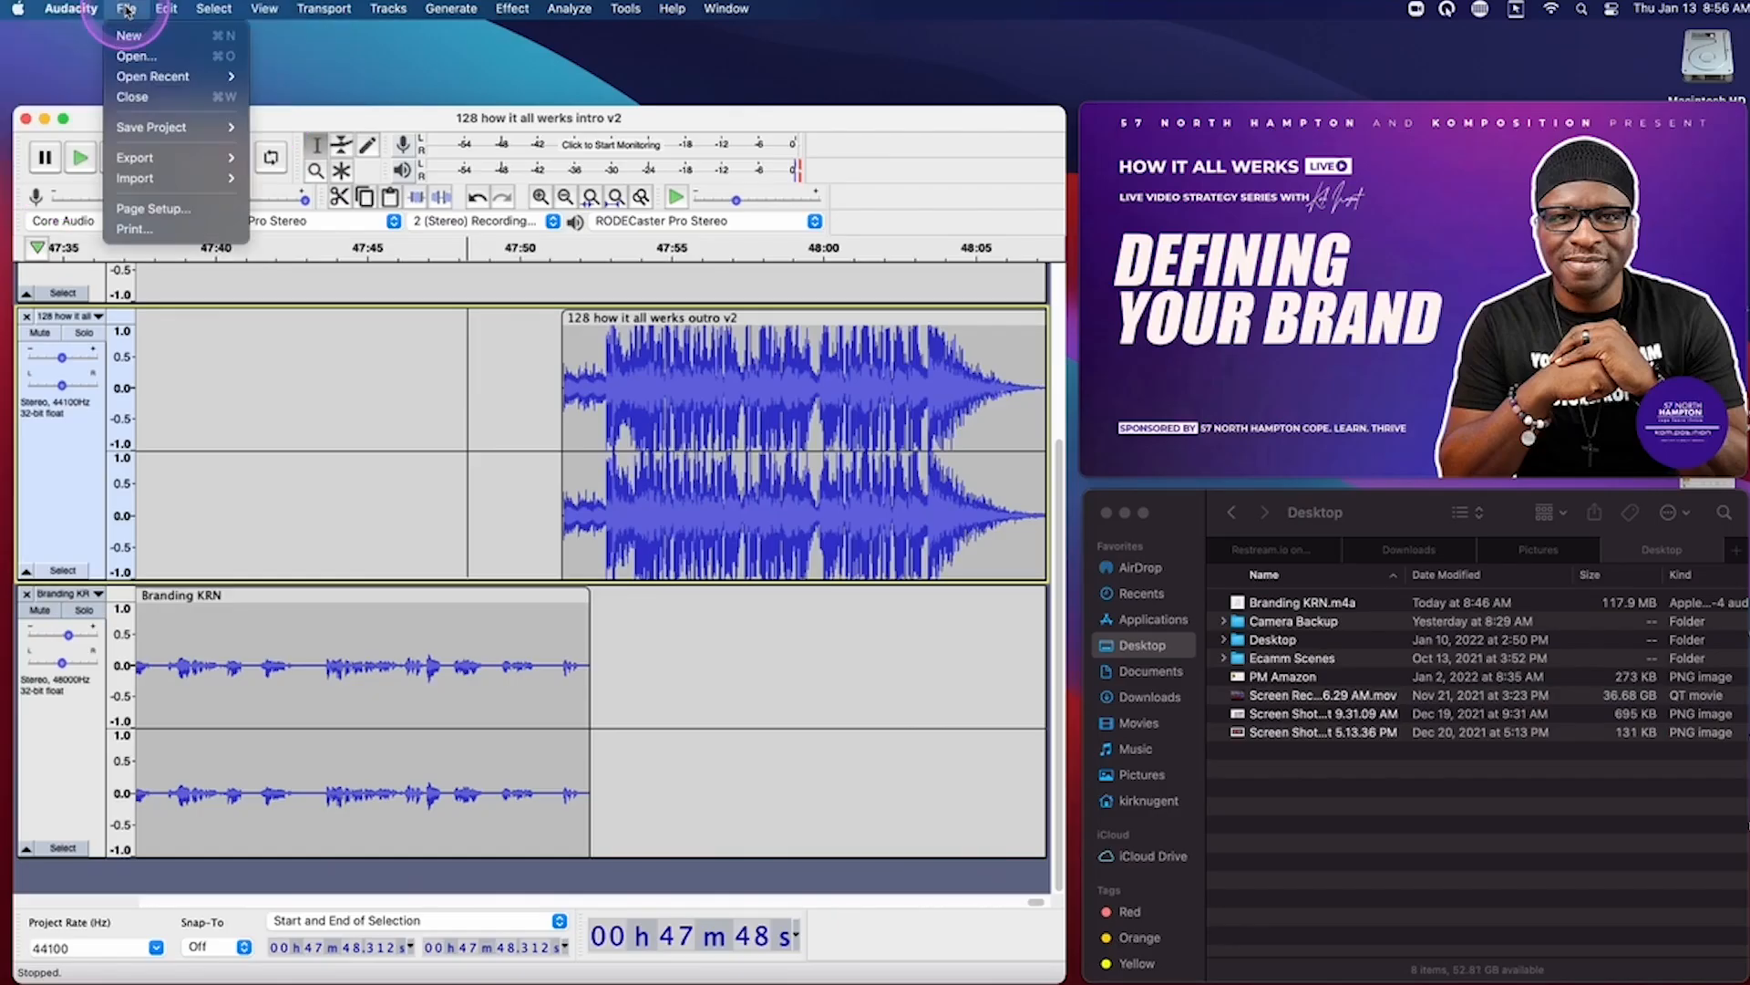
mouse_move(153, 159)
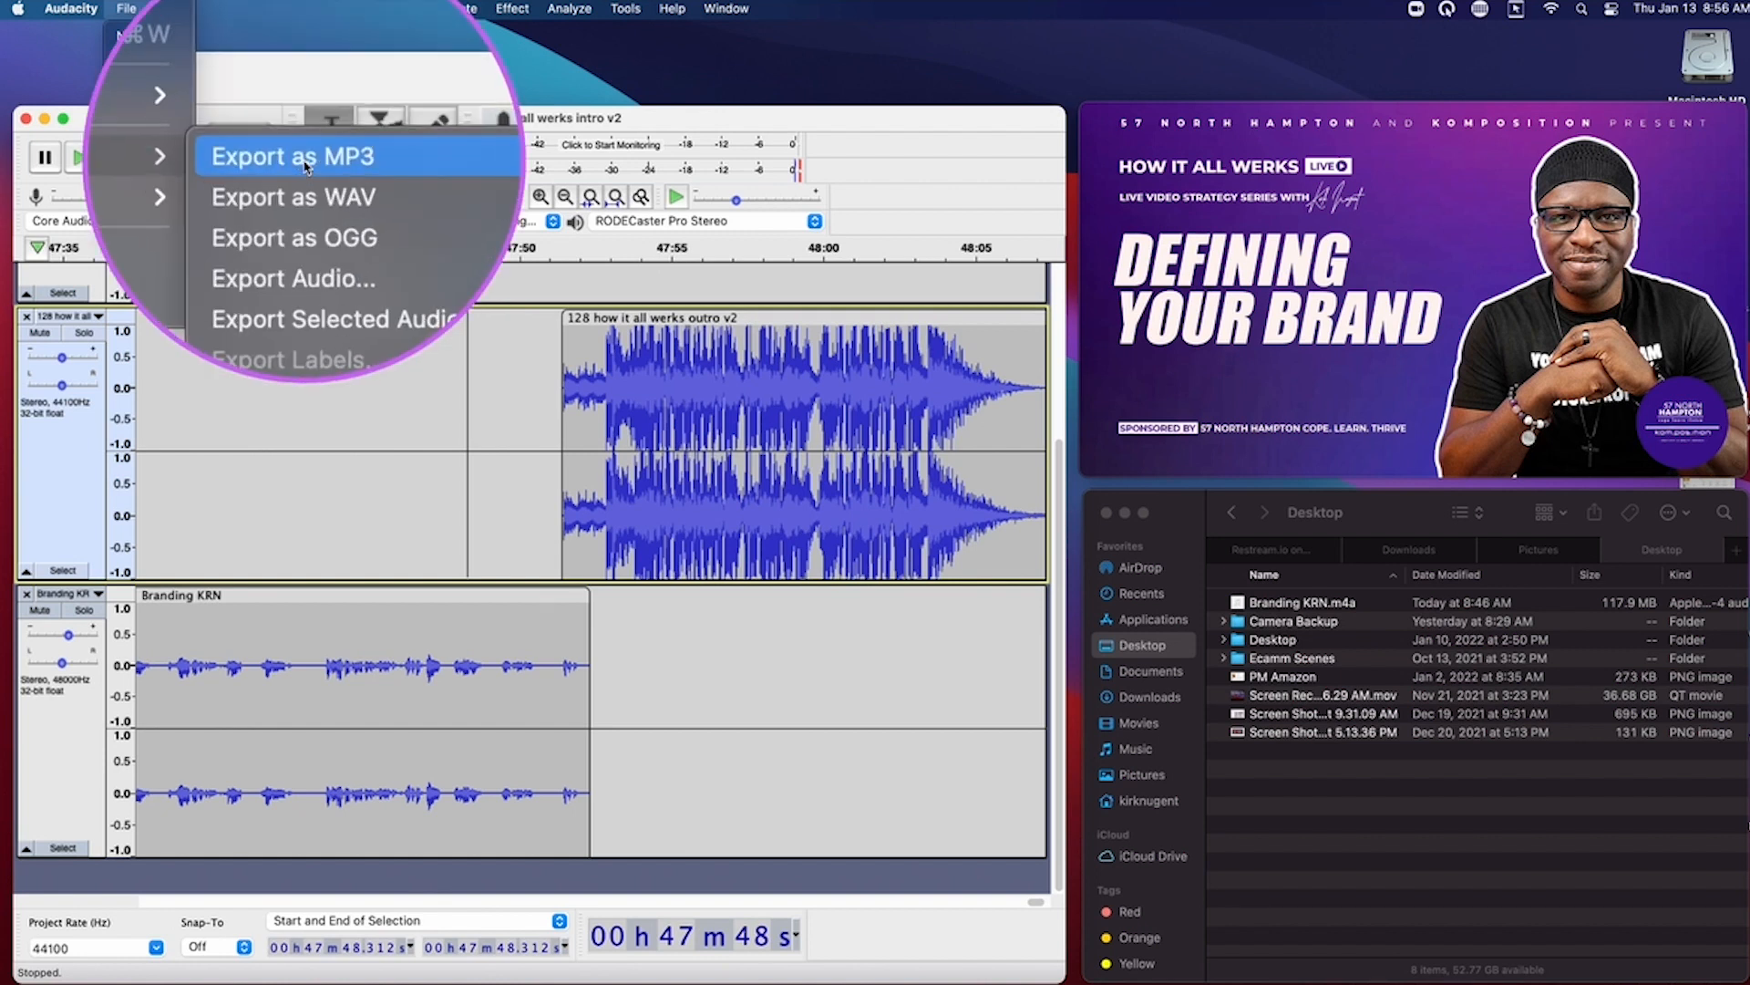
click(290, 163)
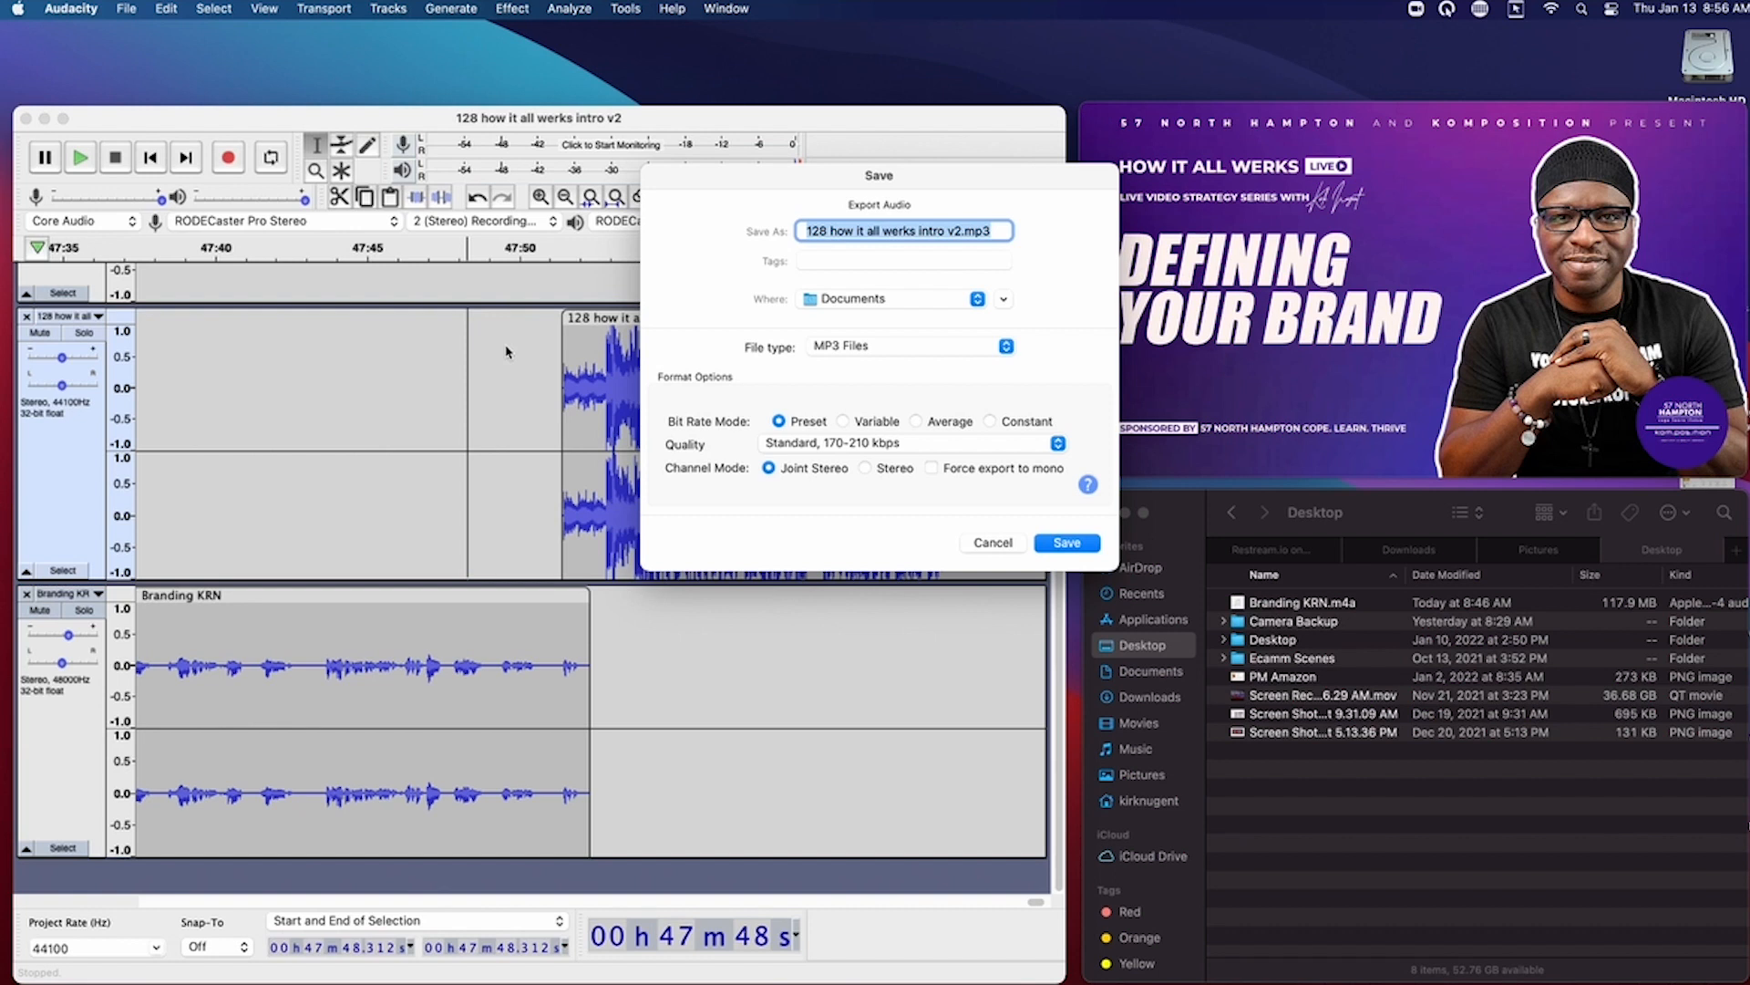
key(Right)
key(Left)
click(507, 352)
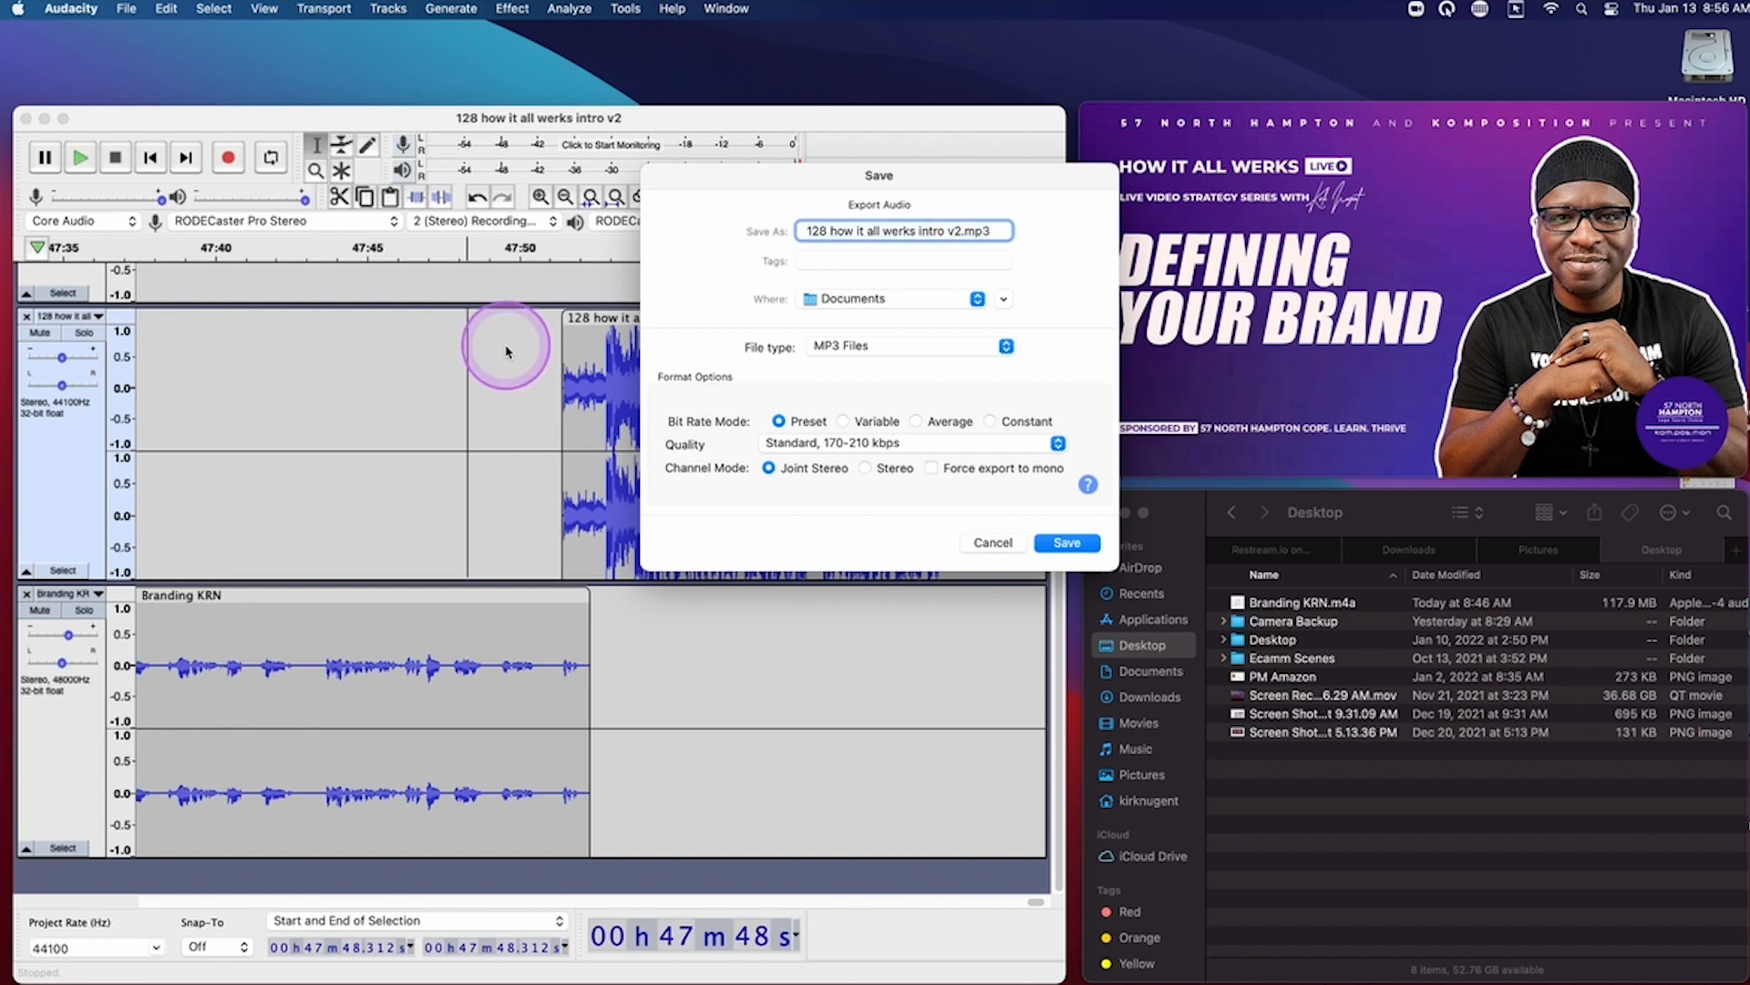
key(super+shift+Left)
text(Branding Jan10)
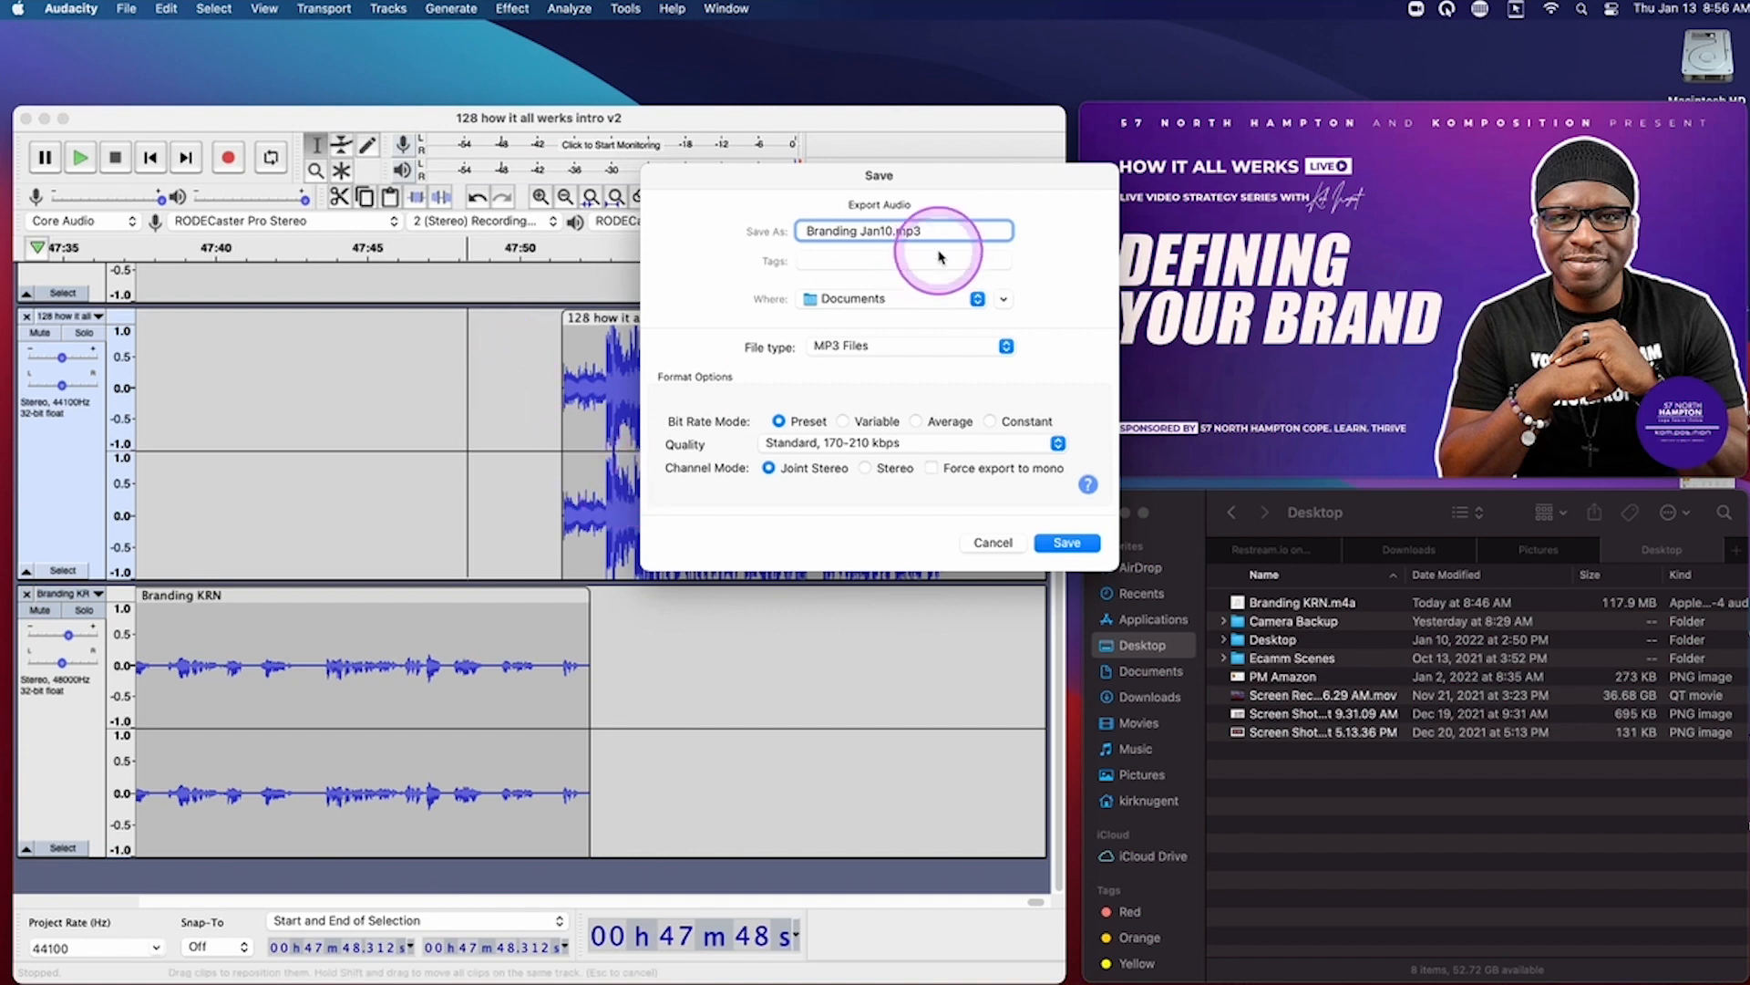
Save the MP3 export to the Desktop, accepting the stereo mixdown and leaving all metadata tags blank
click(883, 301)
click(866, 454)
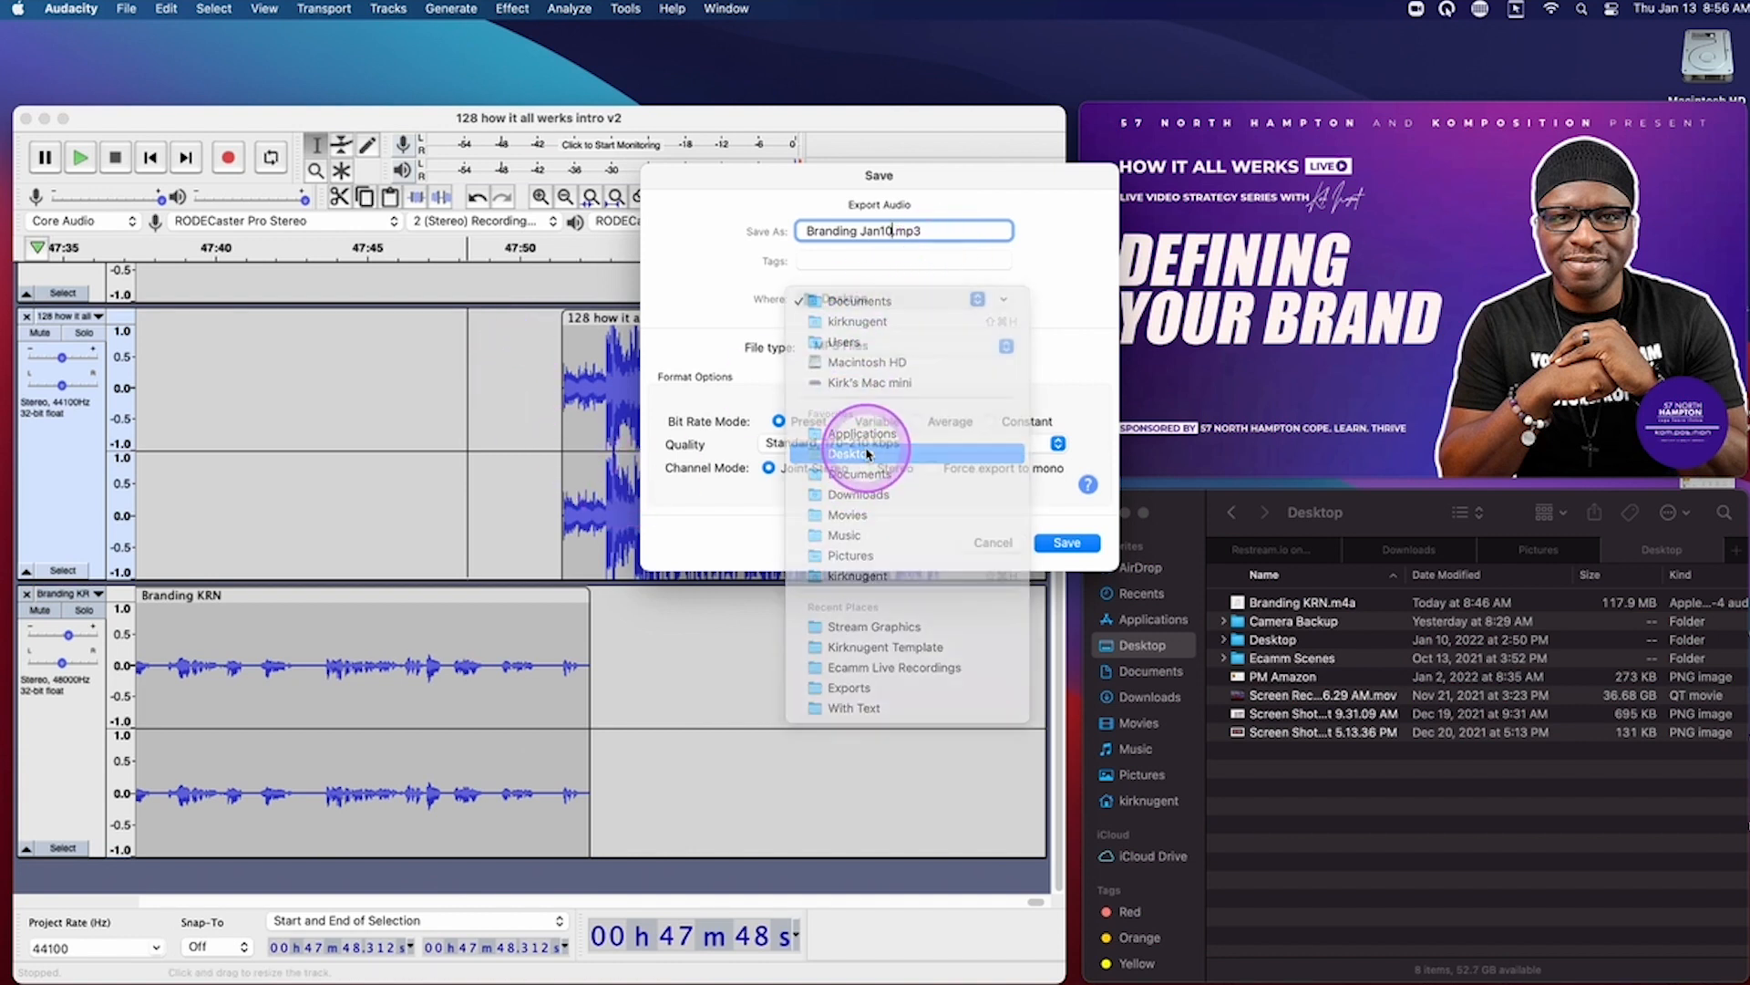
click(1065, 544)
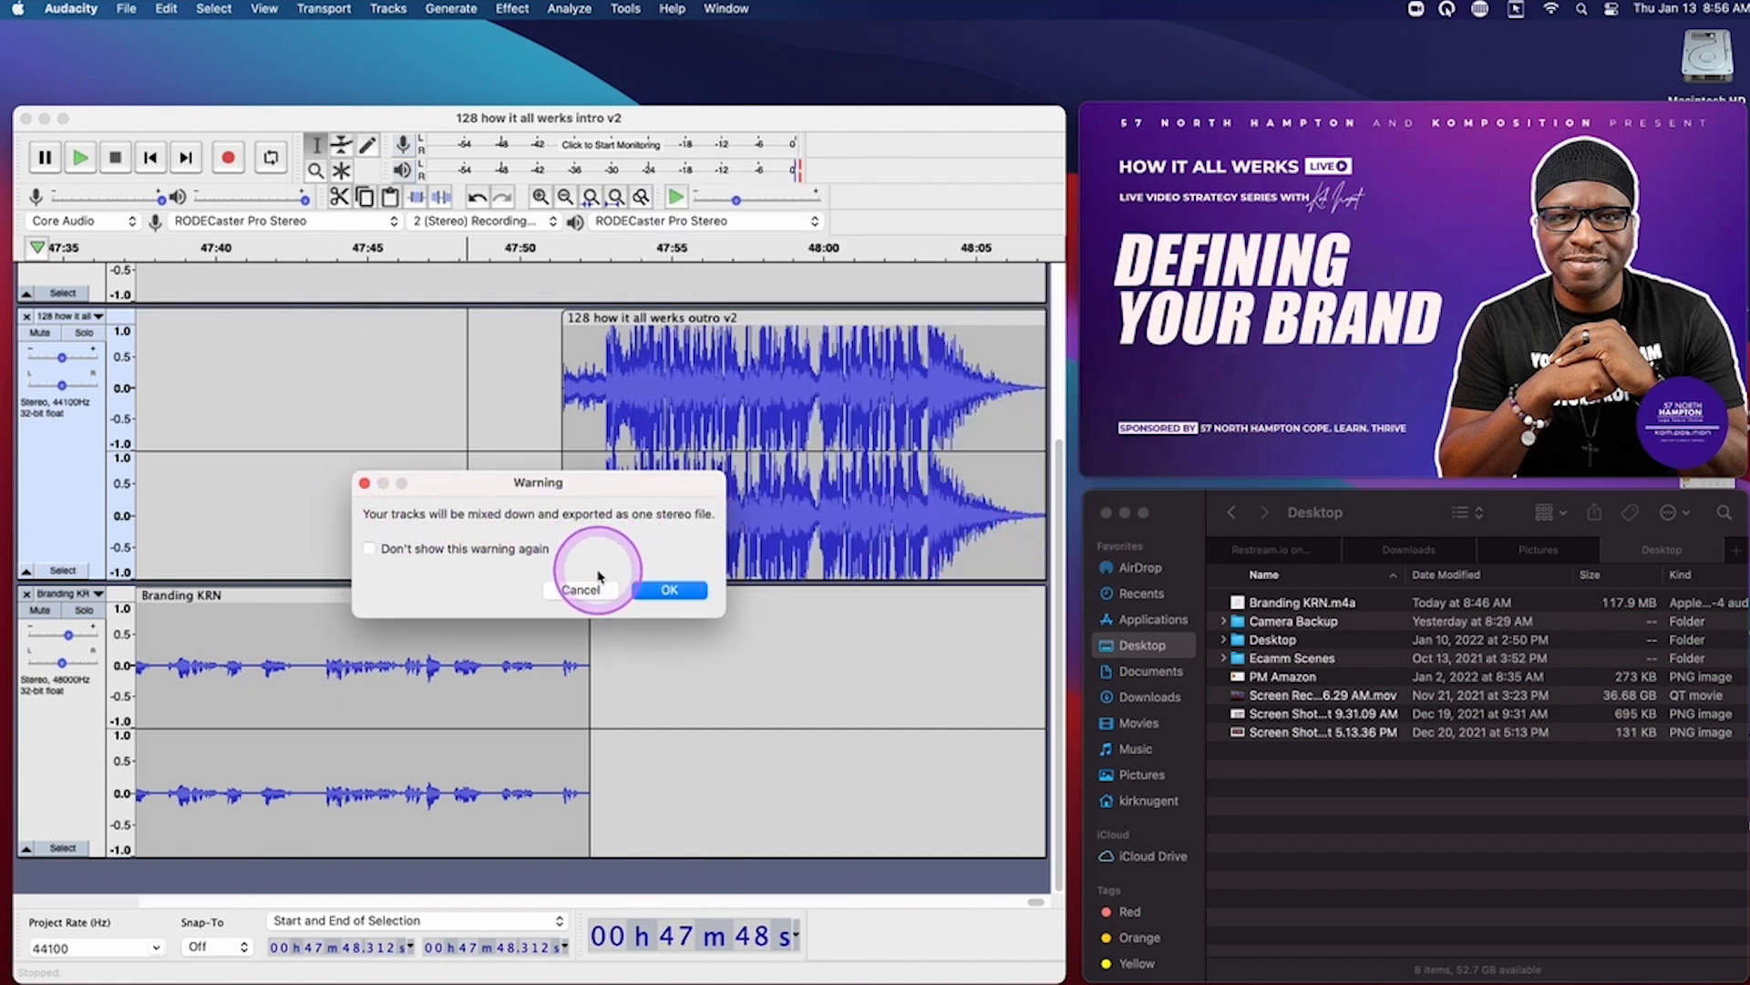
click(667, 591)
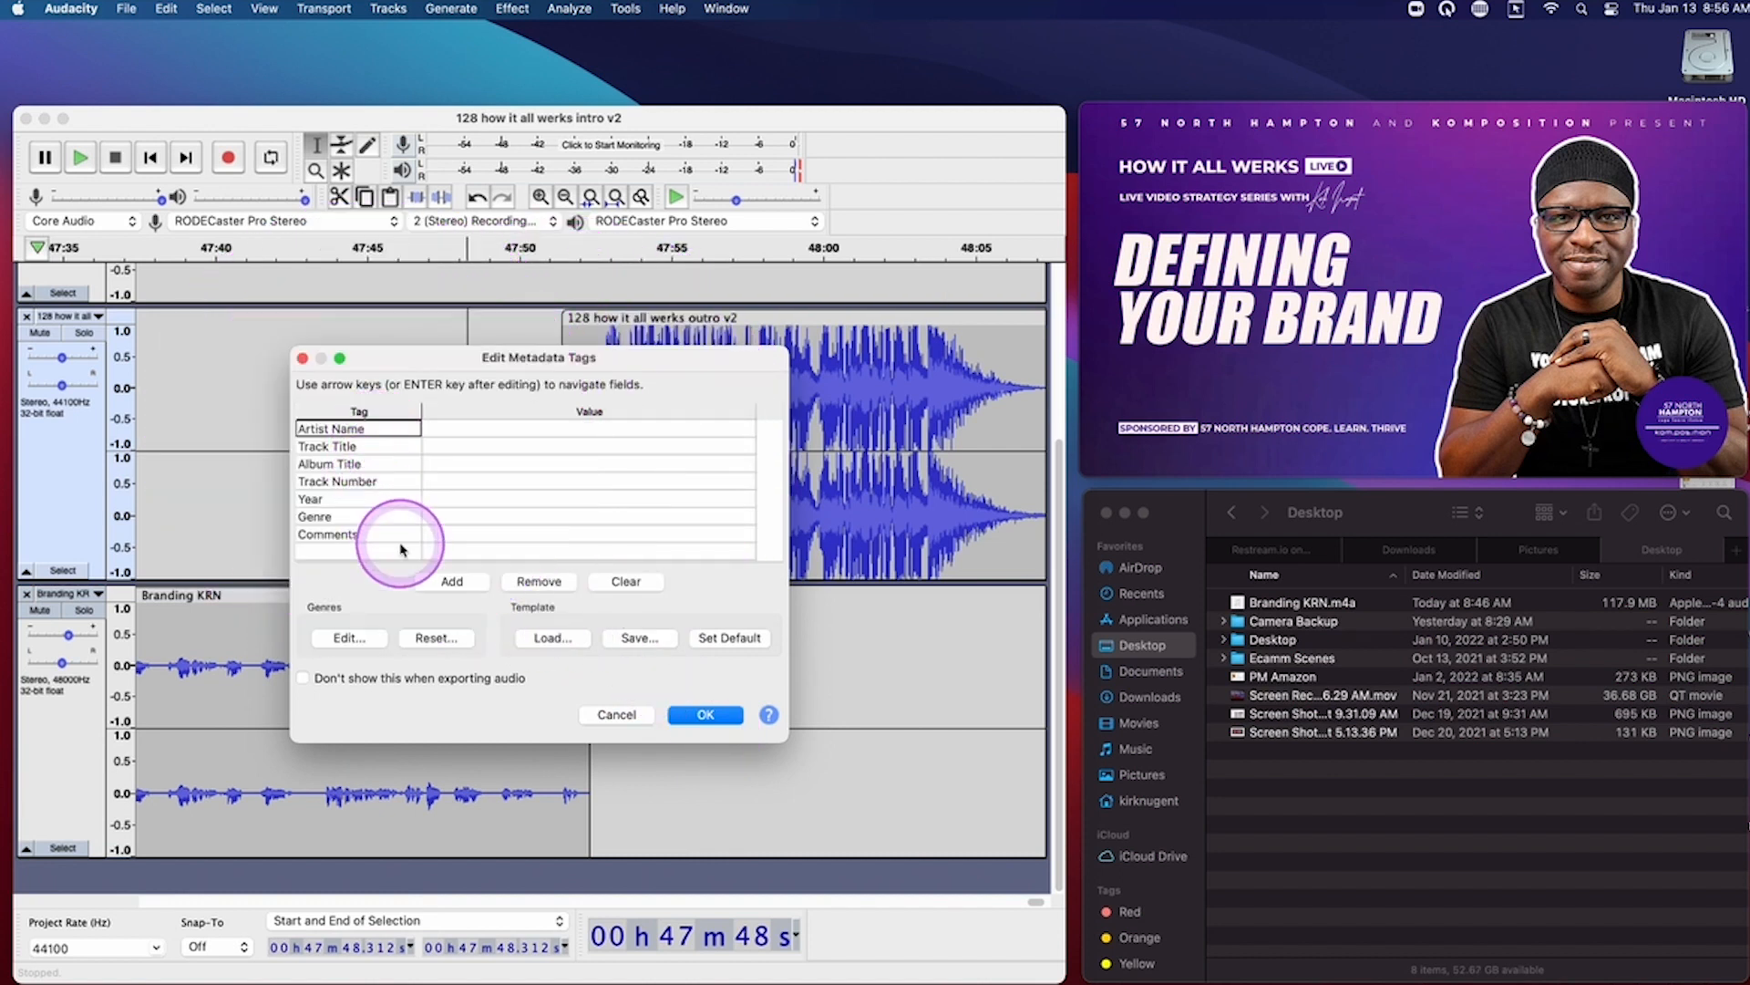
click(695, 718)
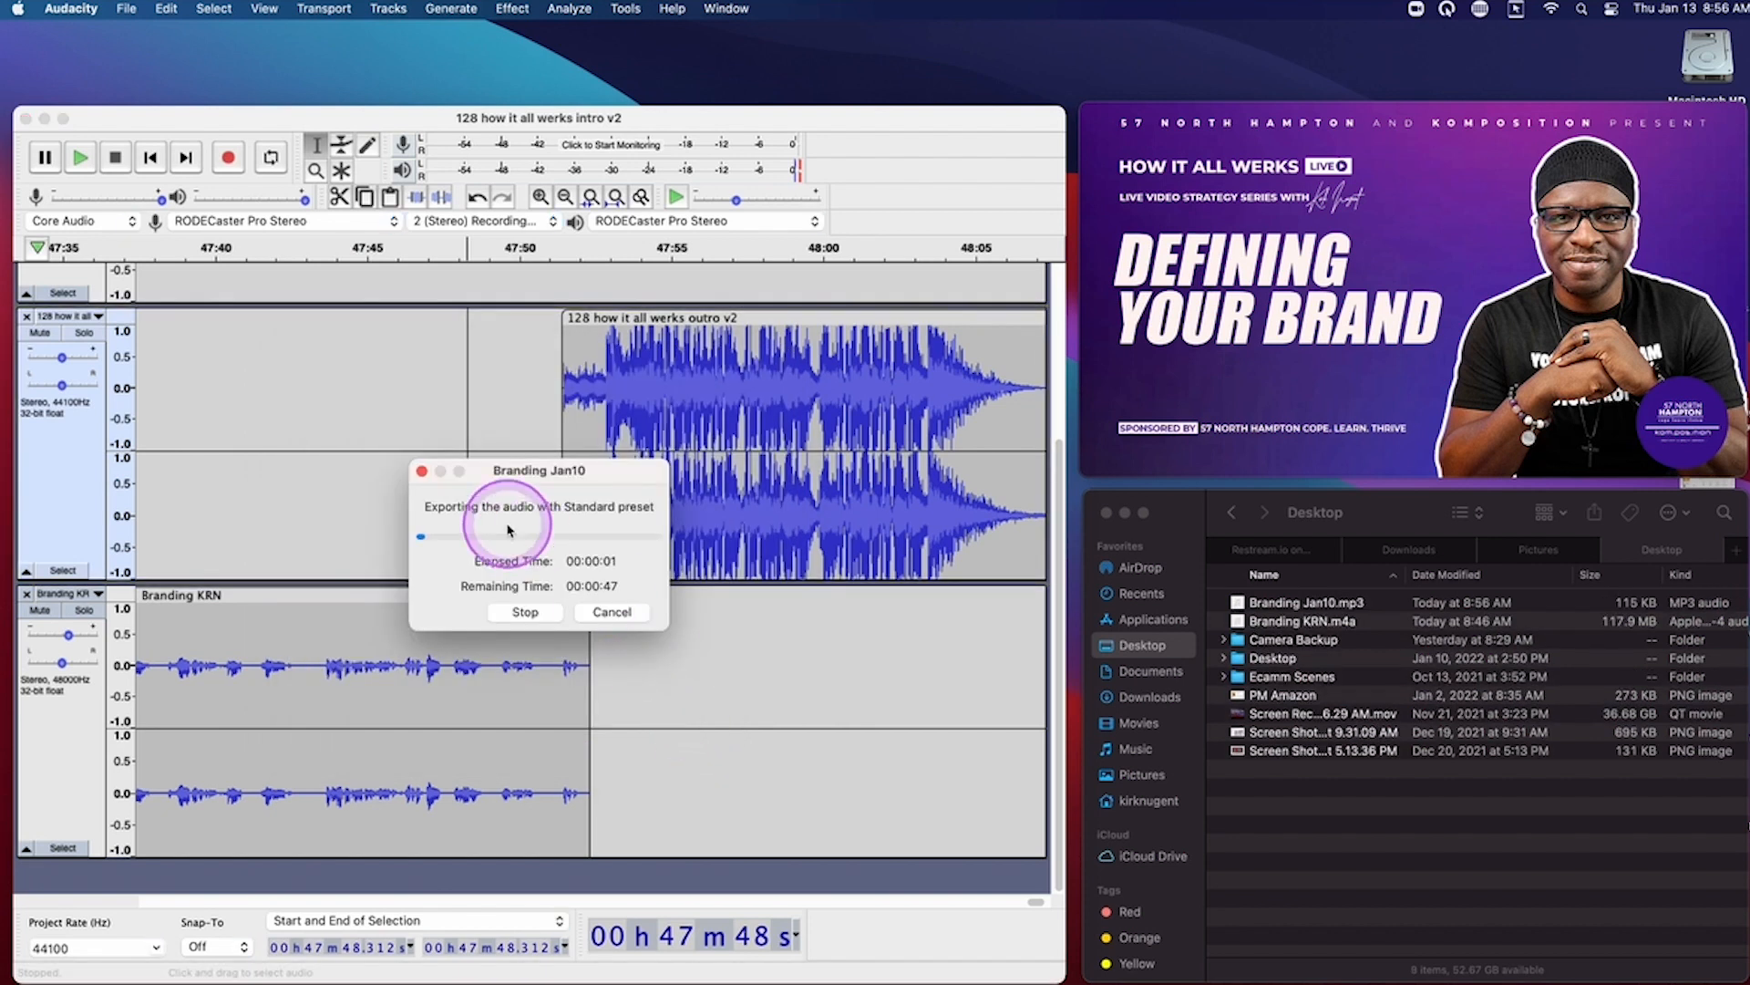
drag(557, 470, 527, 404)
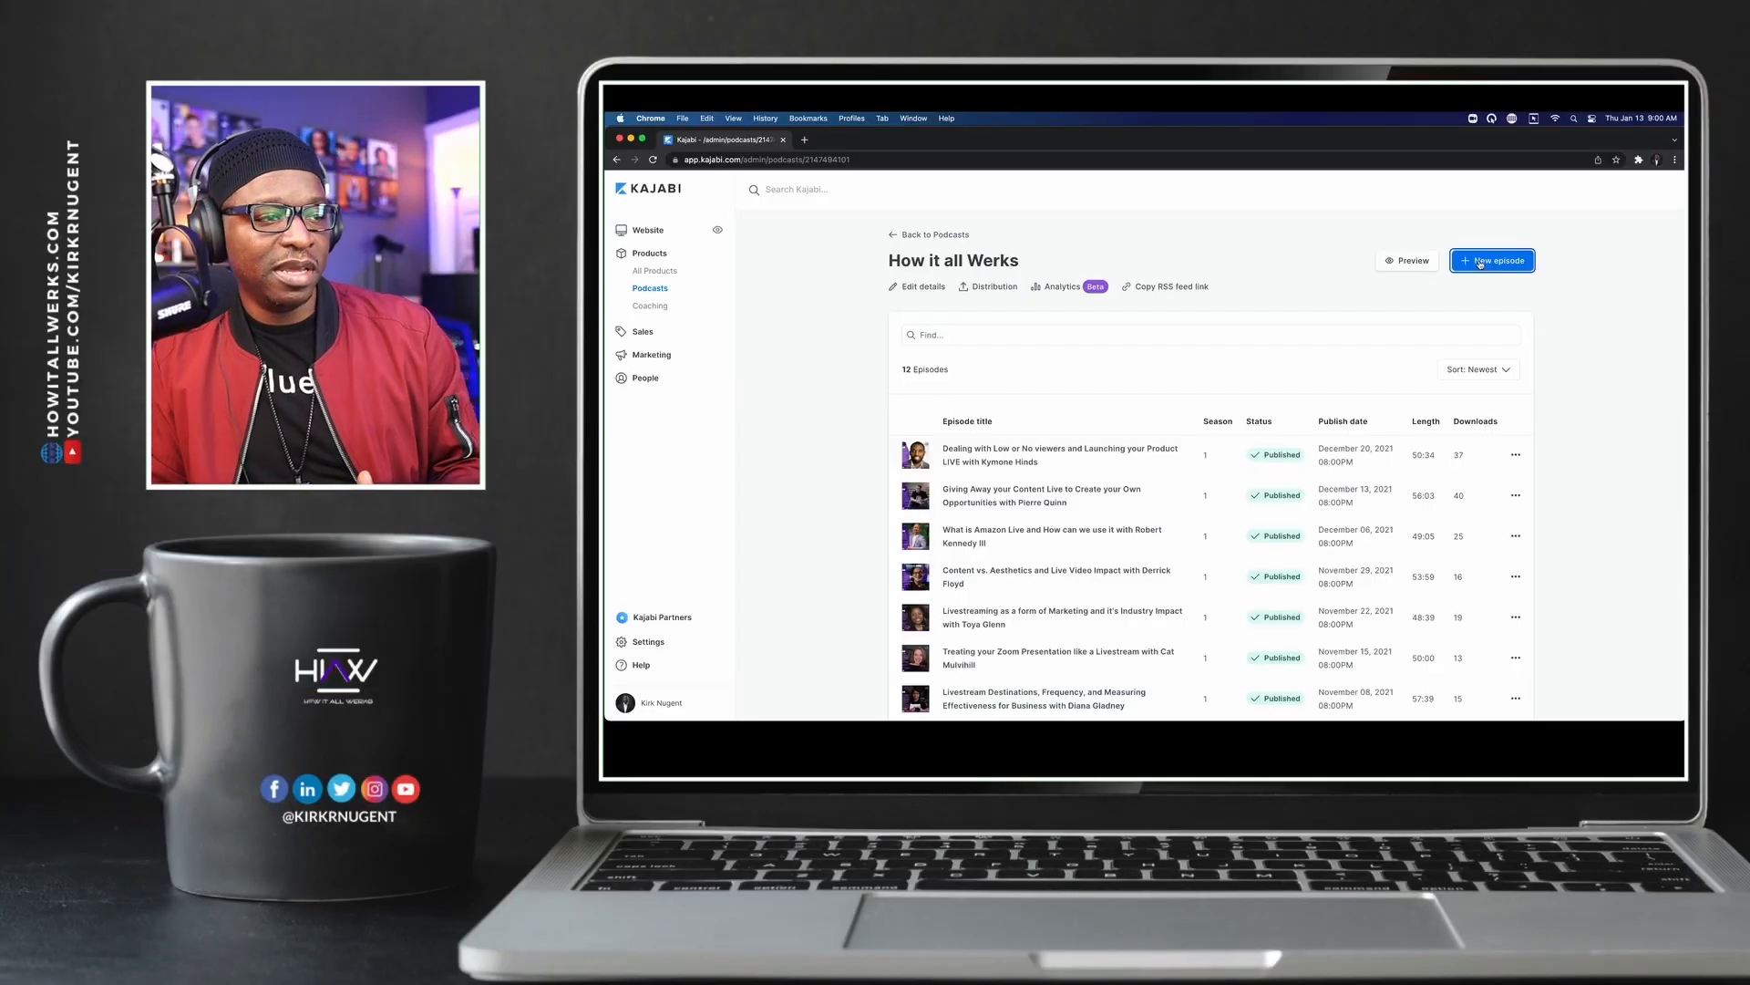
click(1464, 272)
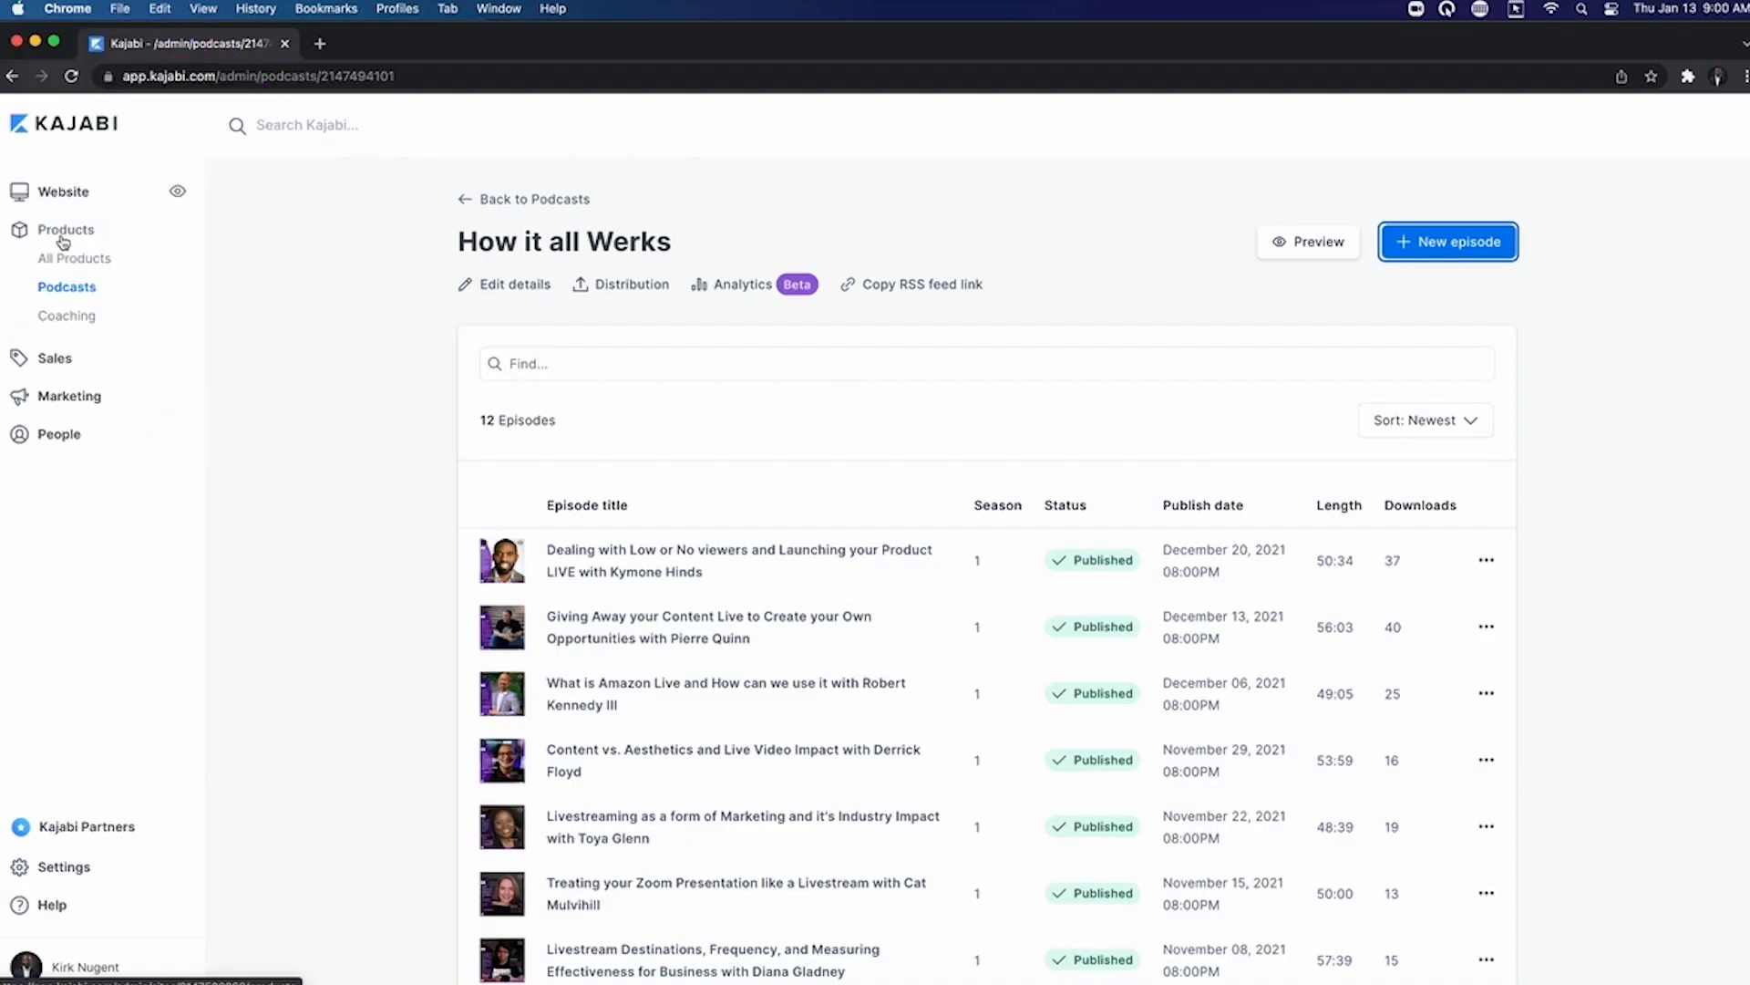
click(67, 287)
click(69, 287)
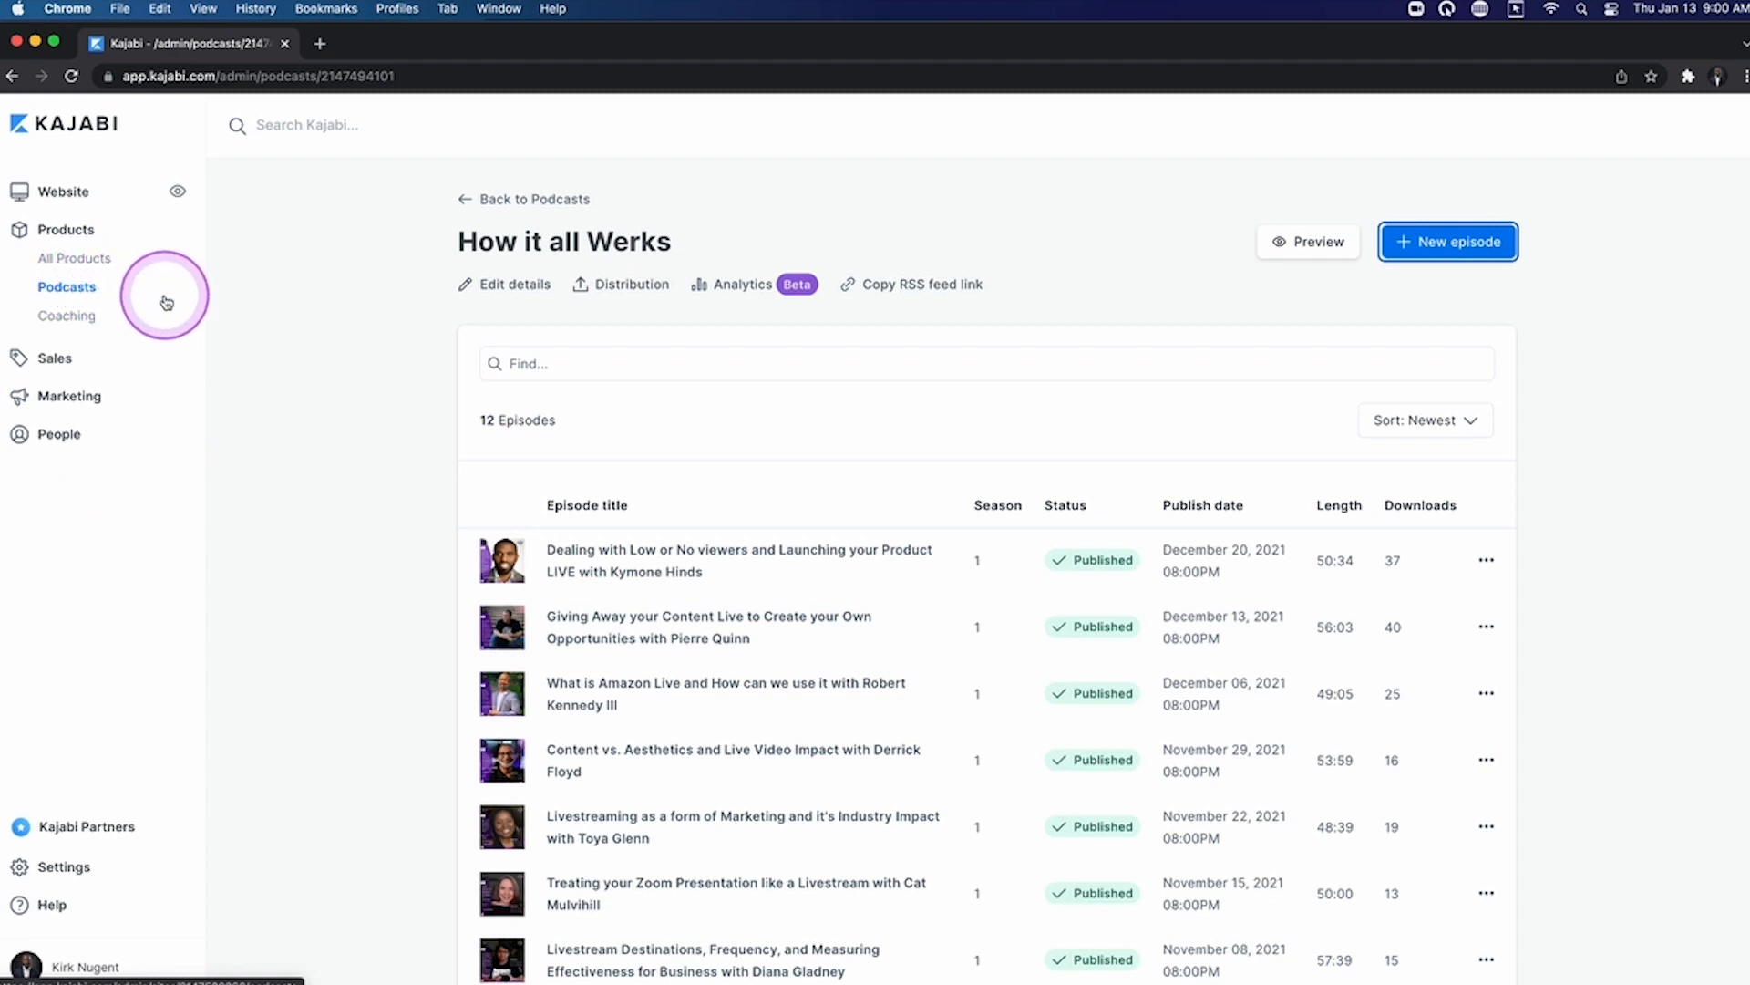
scroll(1086, 851, down, 5)
scroll(1094, 775, up, 5)
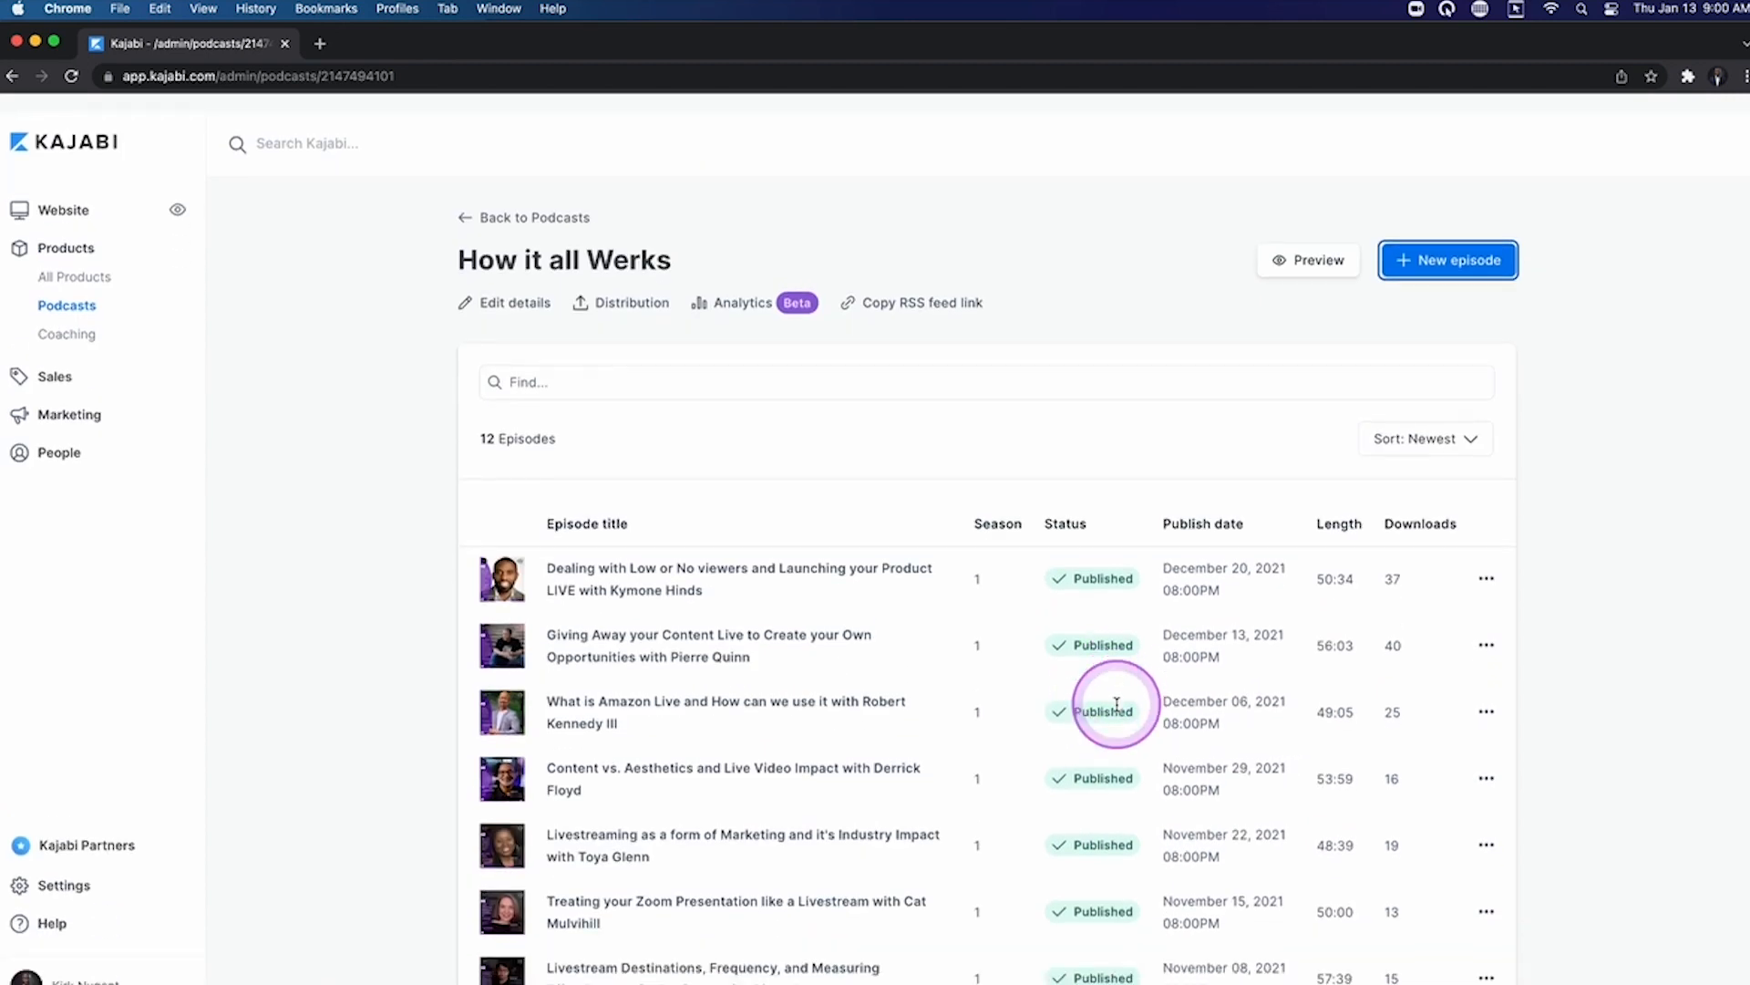
Start a new episode of the How it all Werks podcast in Kajabi and upload Branding Jan10.mp3 from the Desktop as its audio
click(1434, 244)
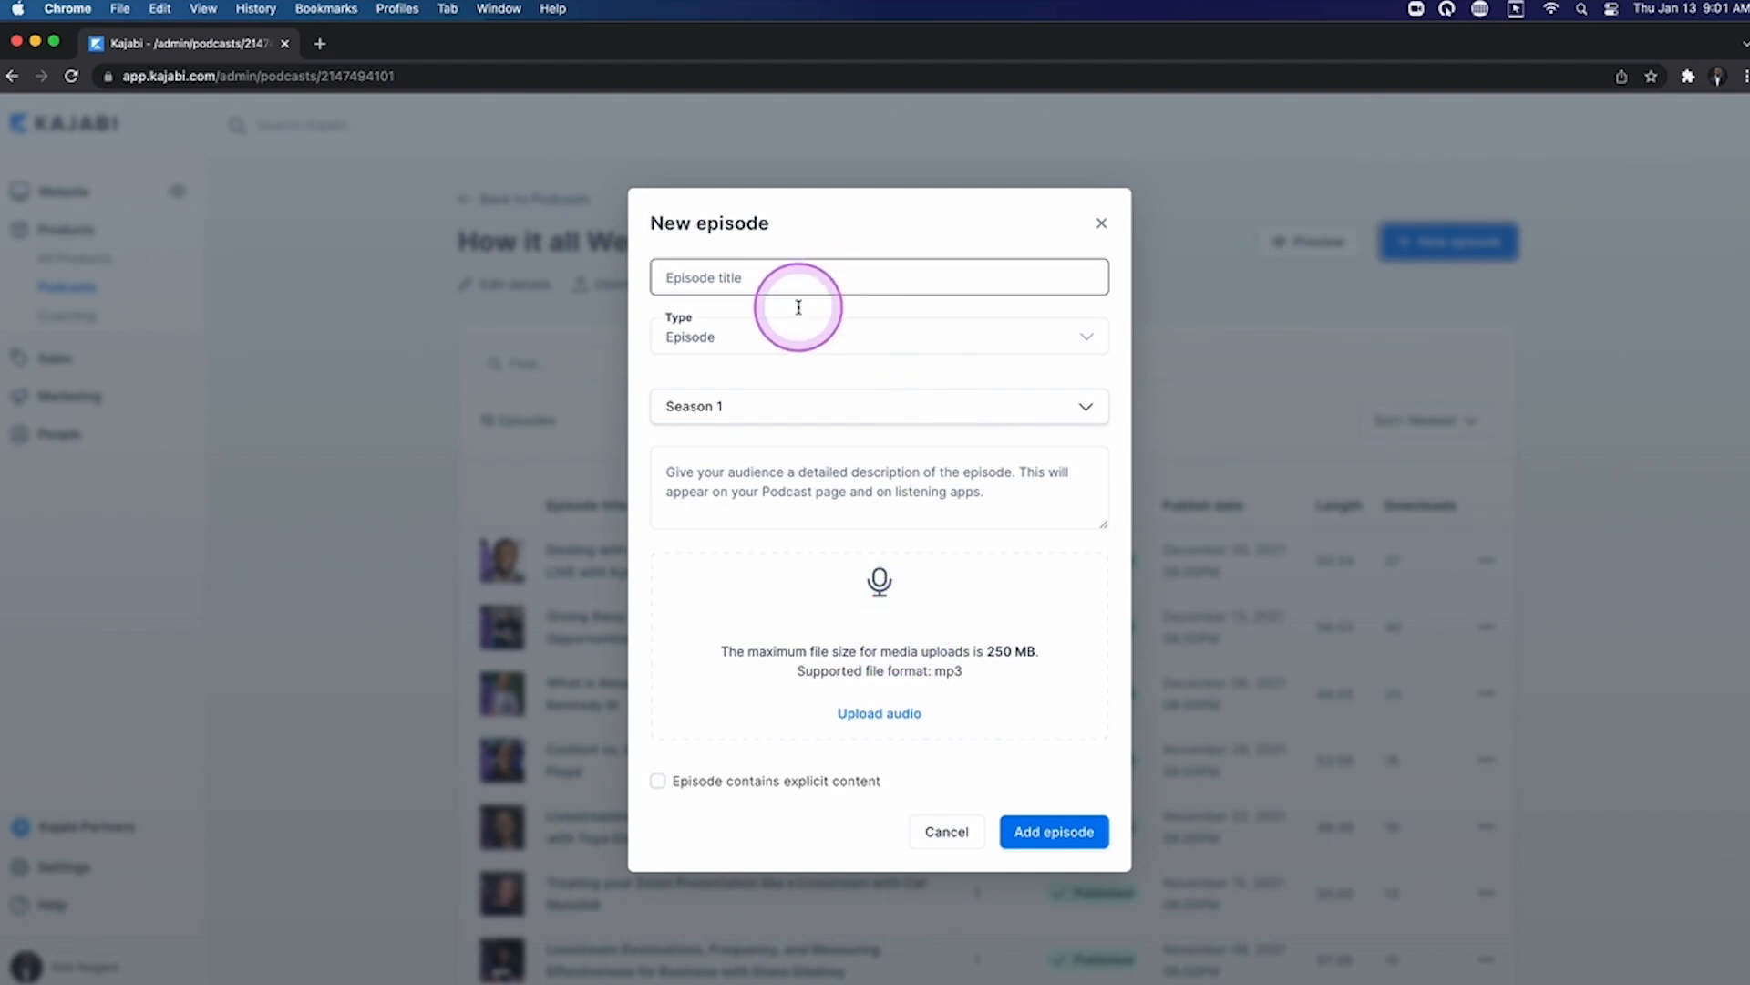
click(888, 717)
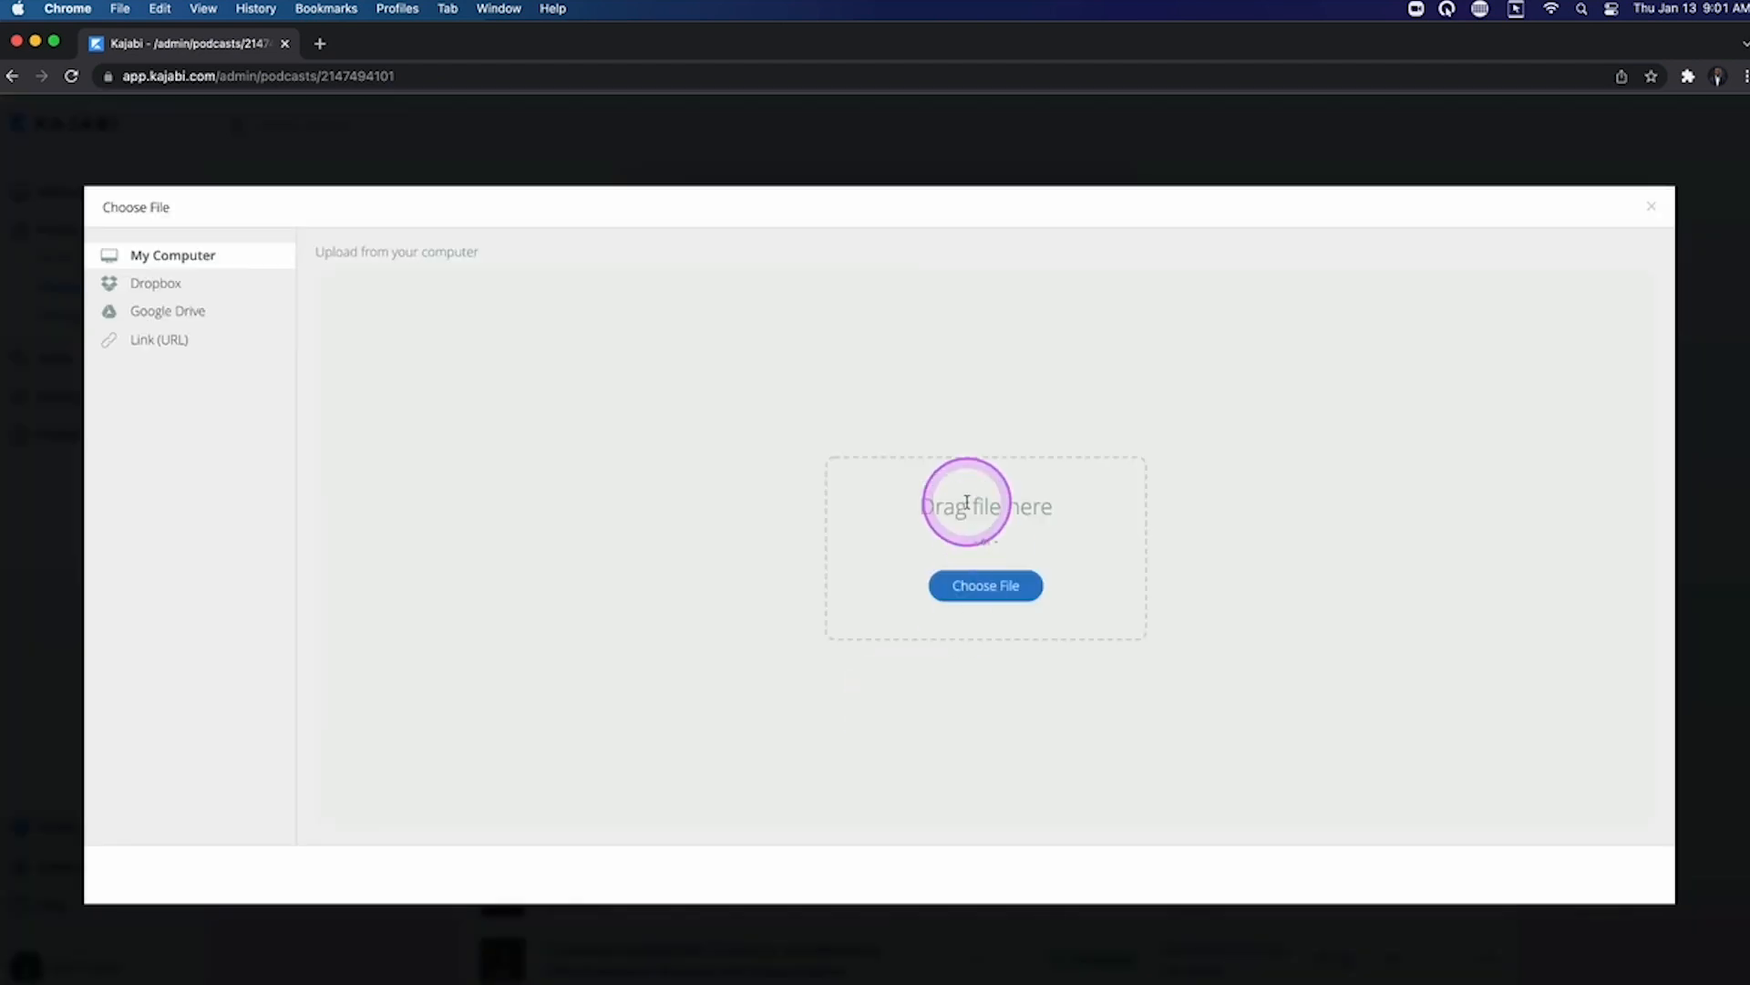
click(989, 587)
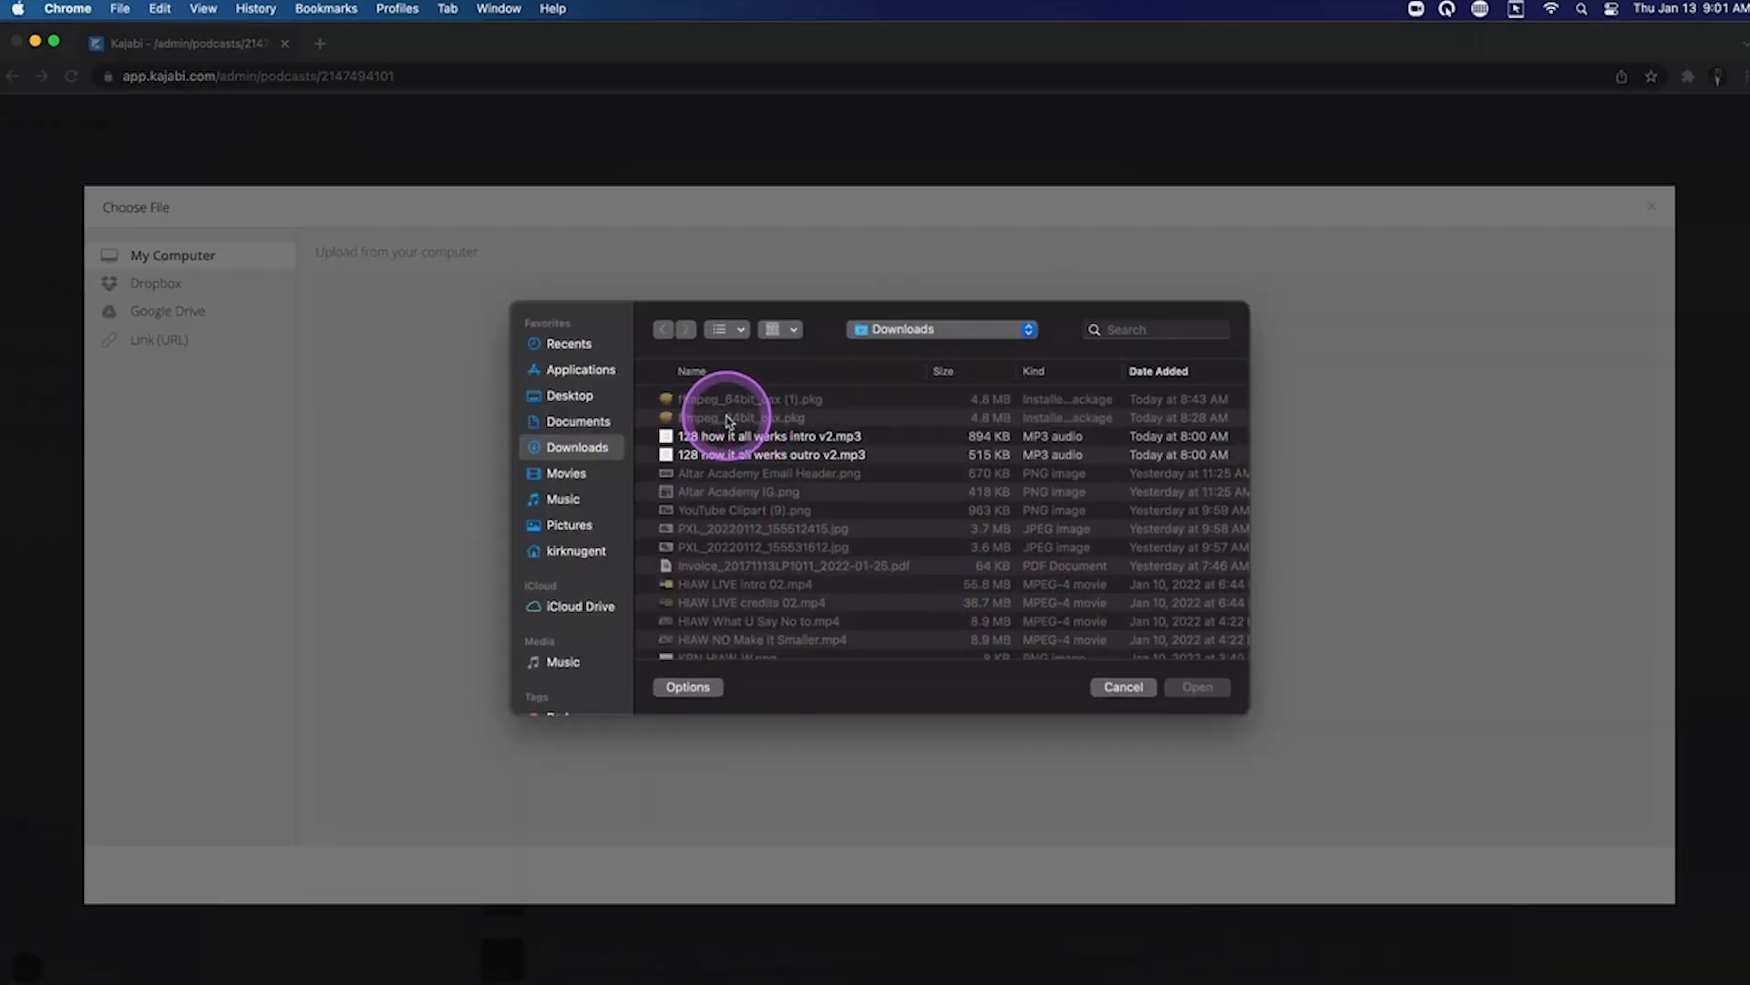
click(573, 398)
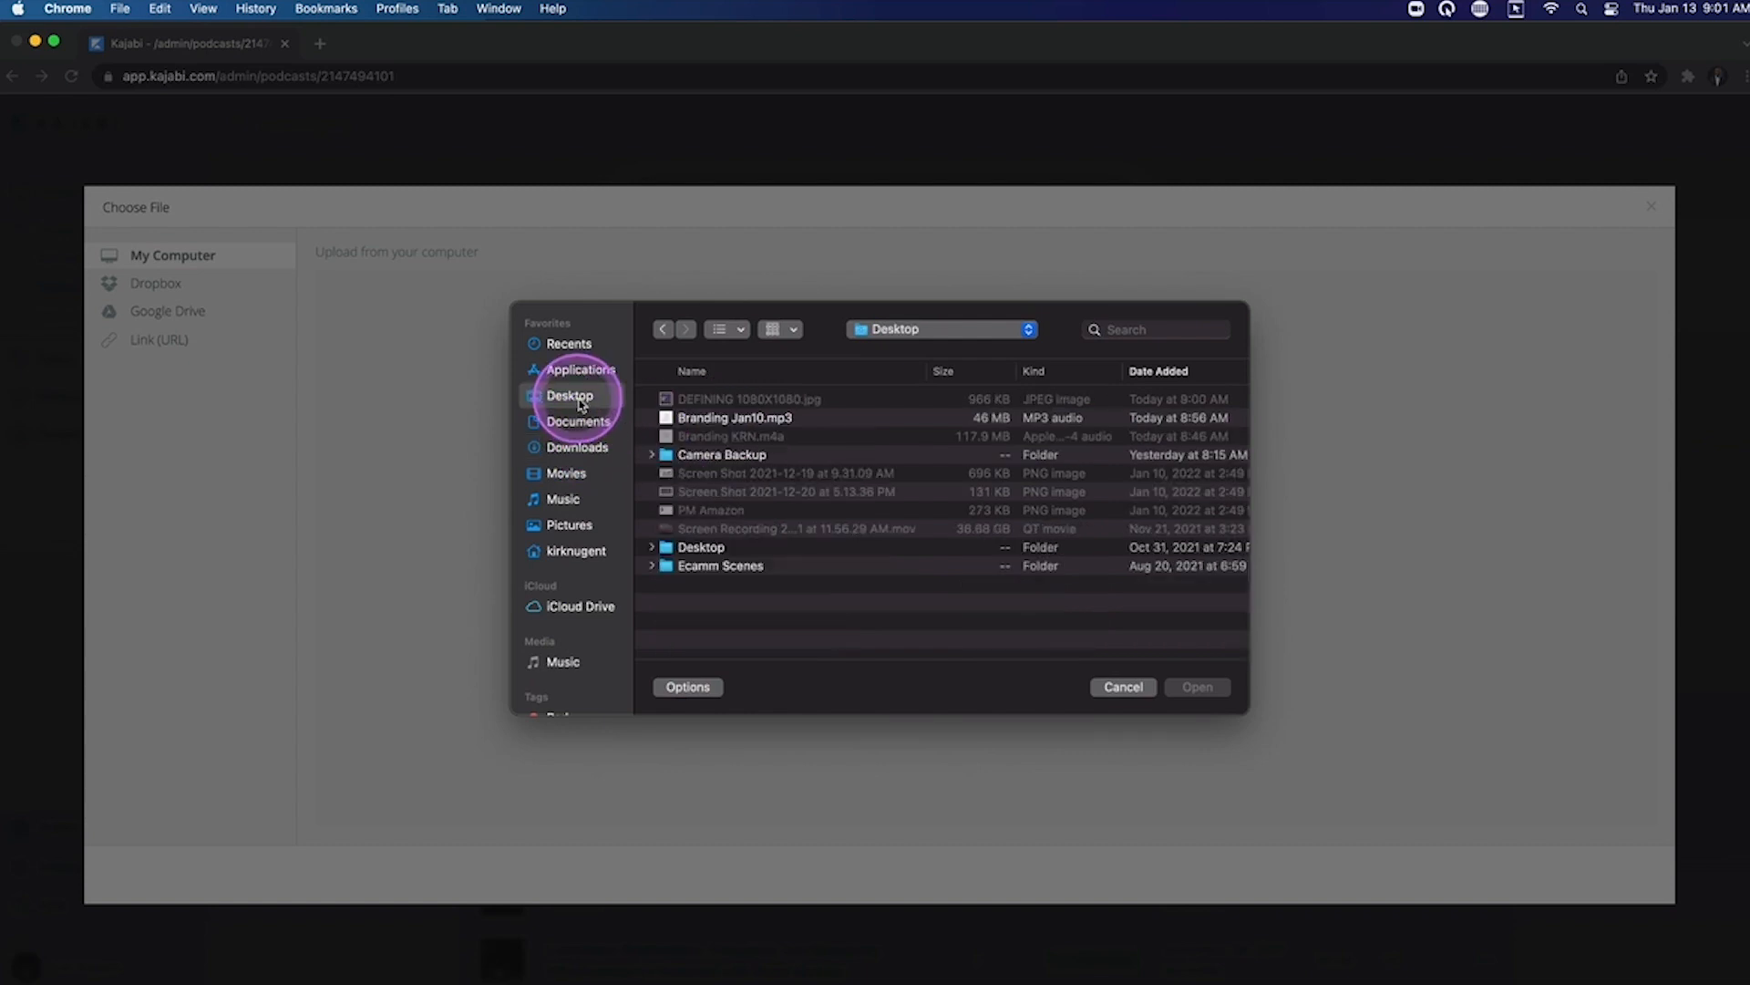
click(753, 419)
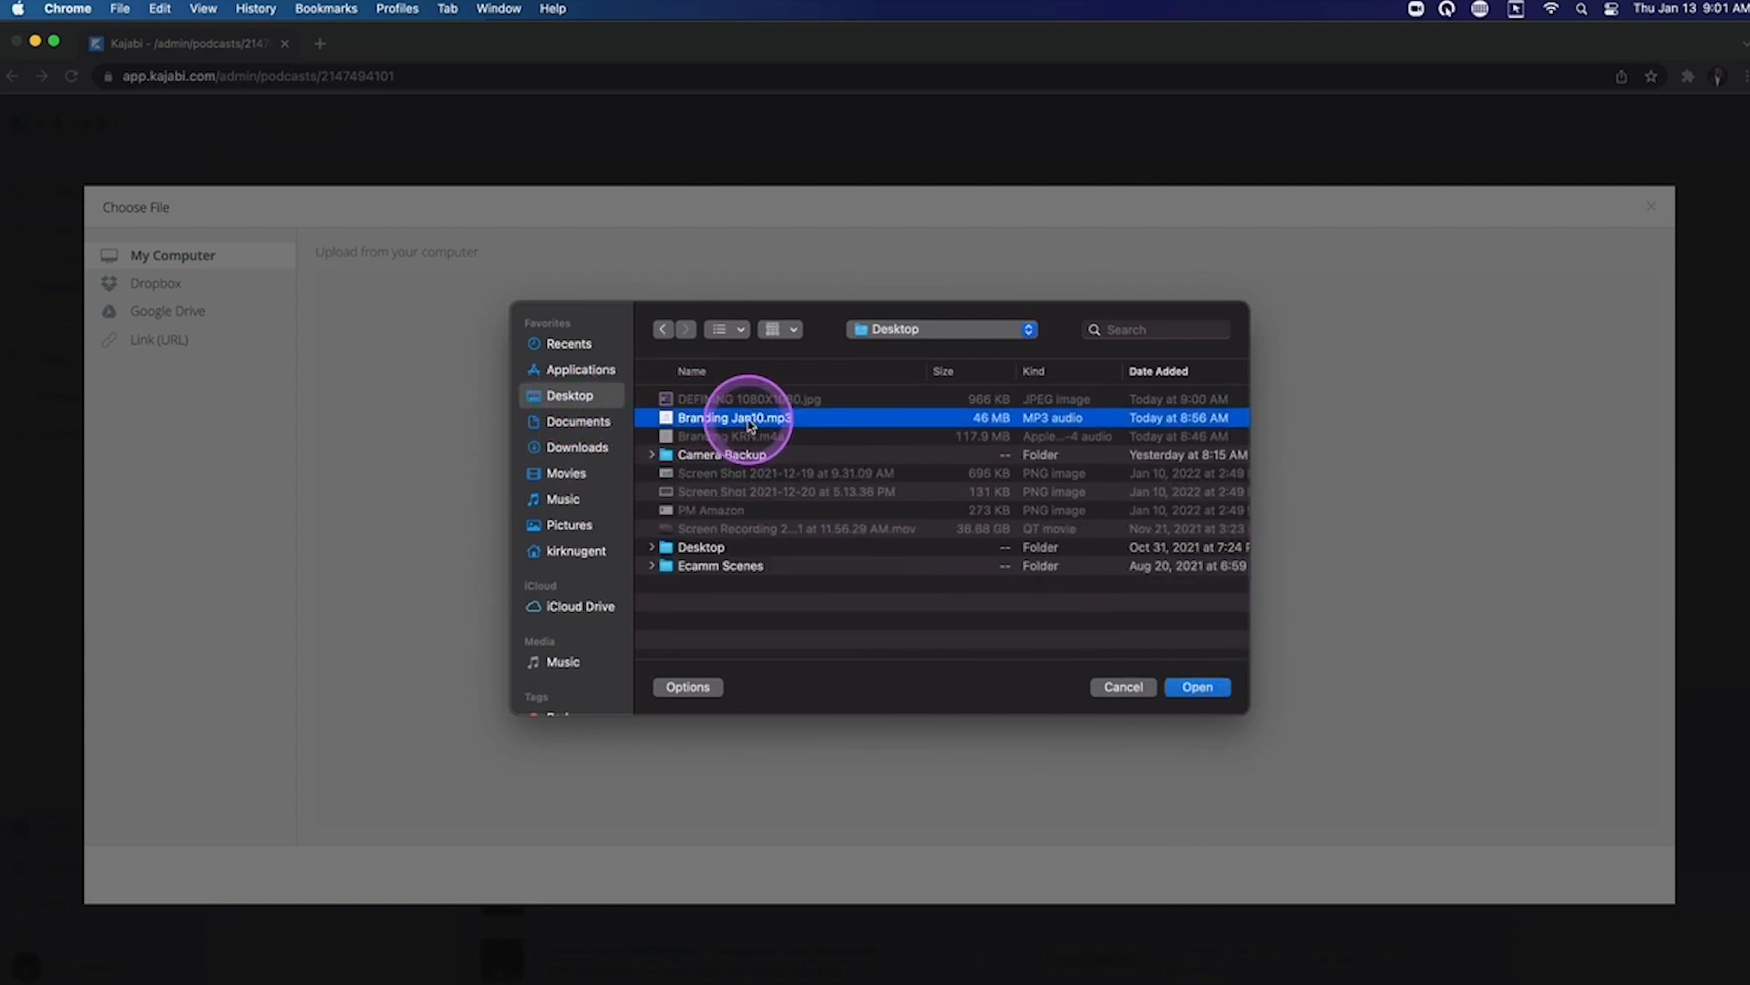
click(1197, 687)
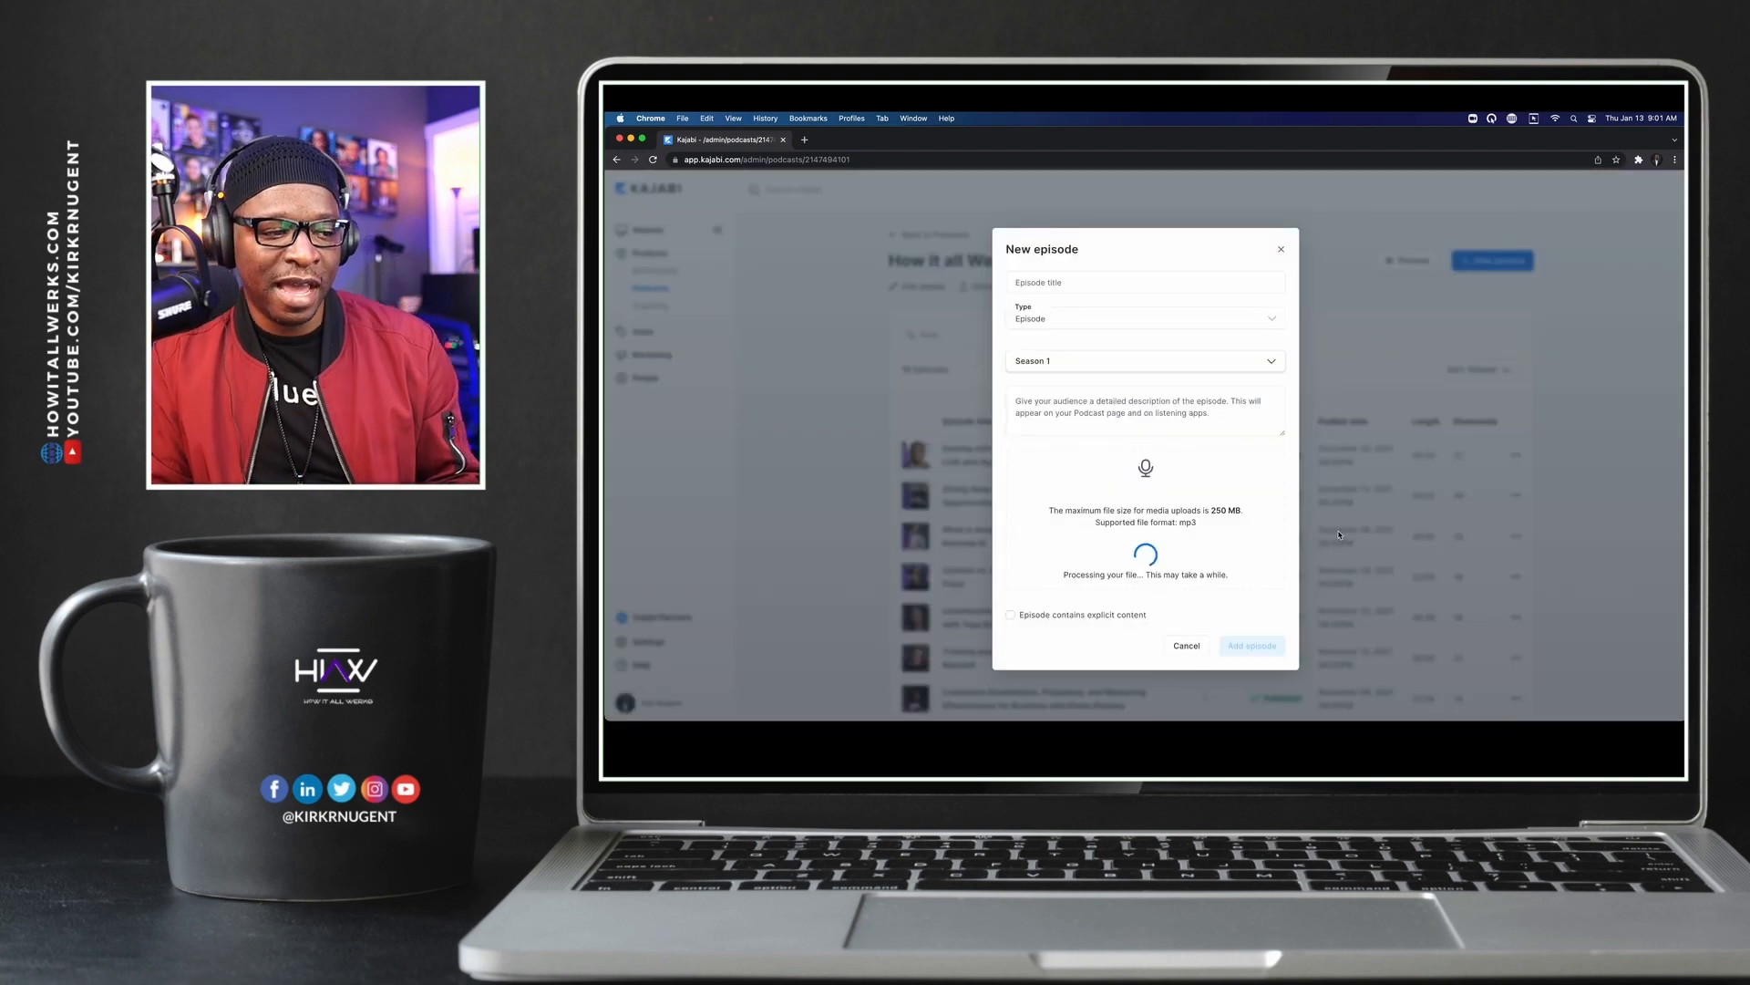
Title the episode "Defining Your Brand | HIAW Live Video Strategy Series", choose Season 2, enter show notes about defining a brand, and add it
click(1037, 282)
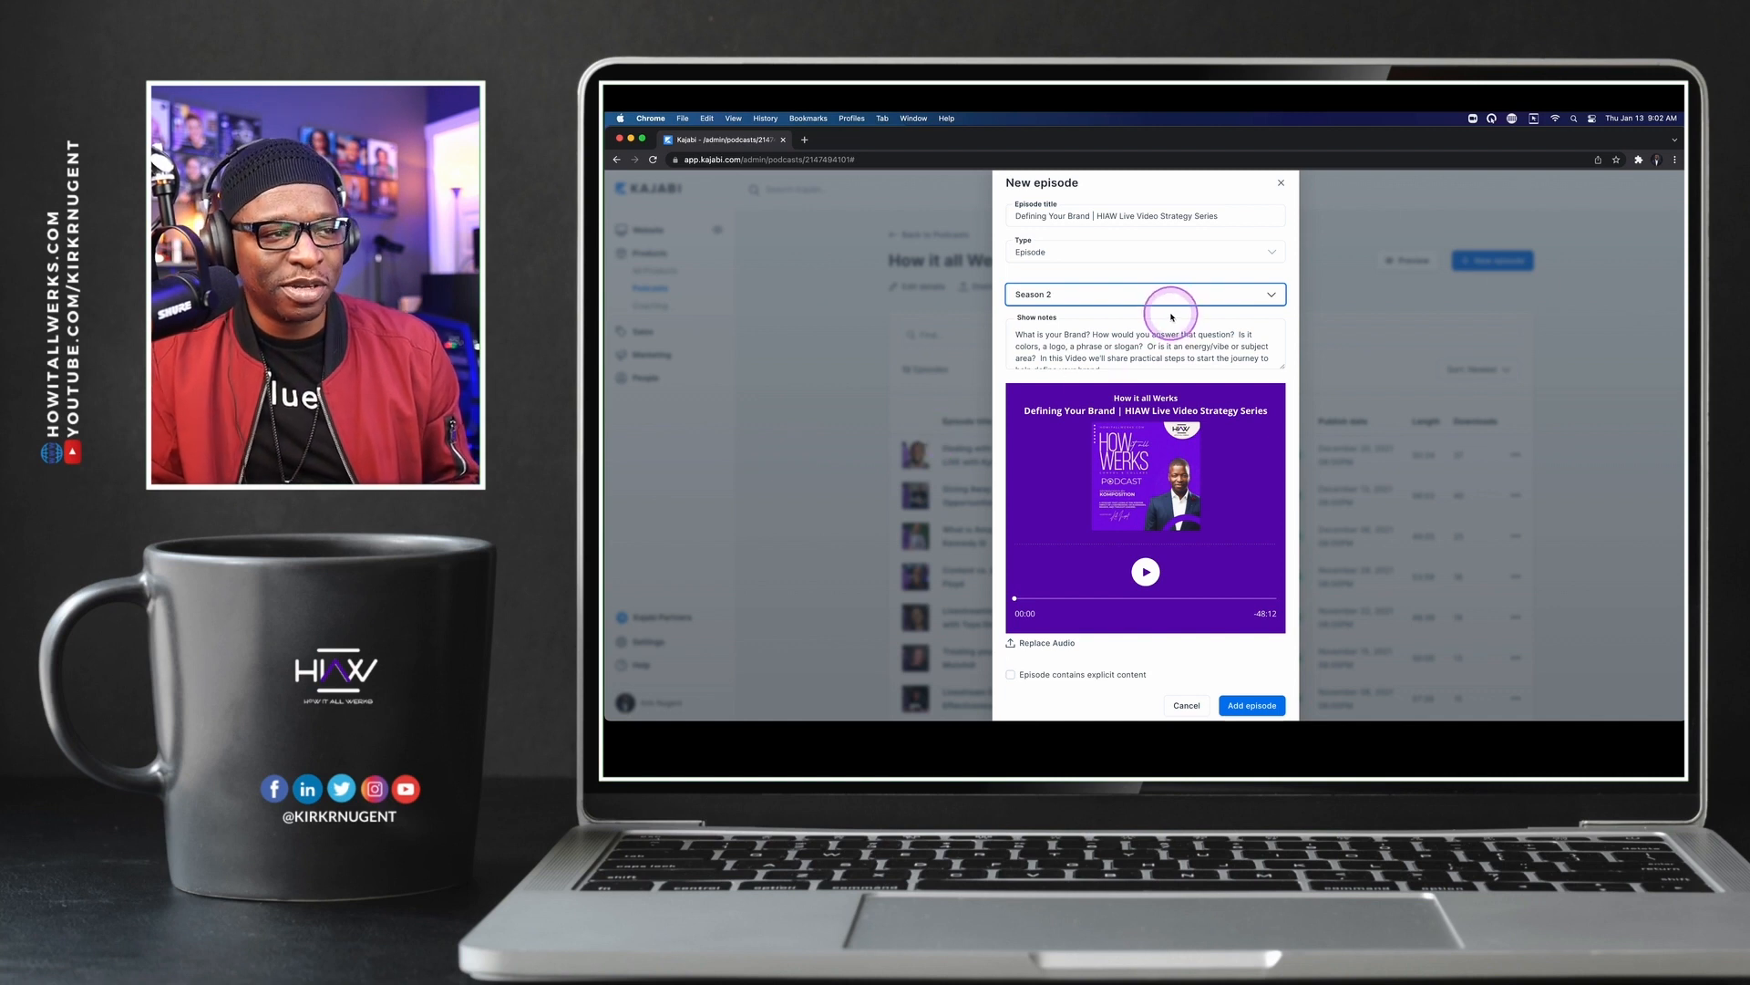
scroll(1073, 342, down, 1)
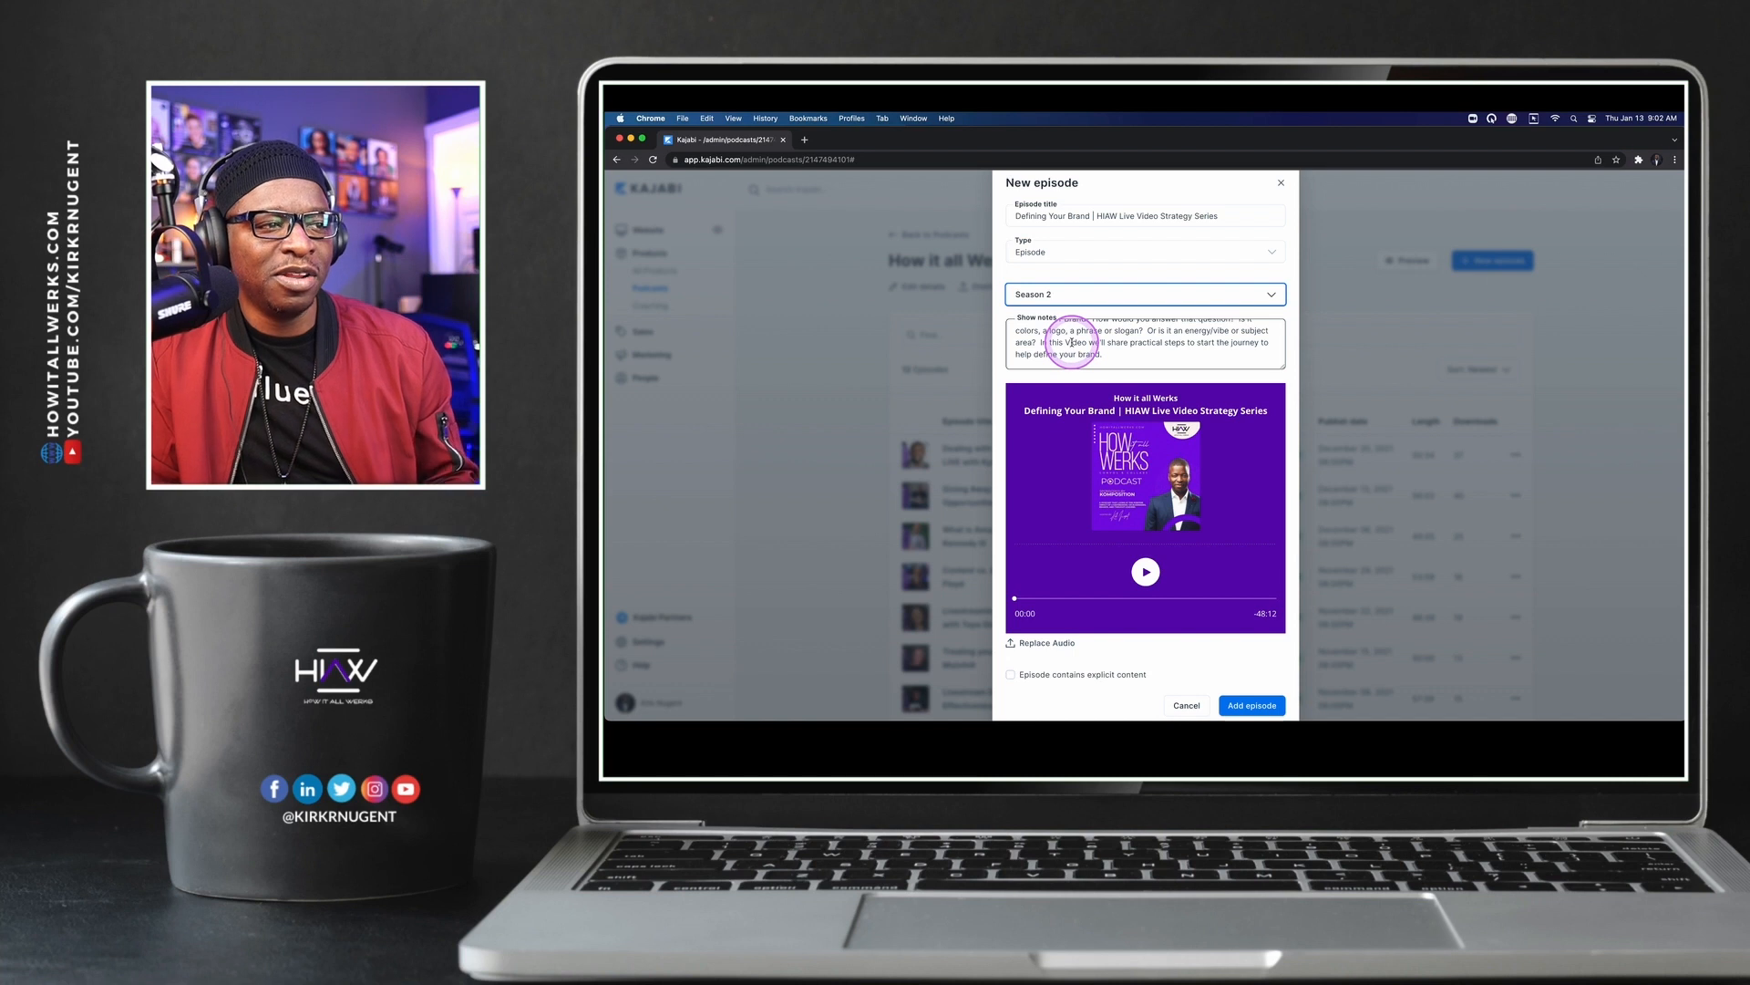
scroll(1072, 342, up, 2)
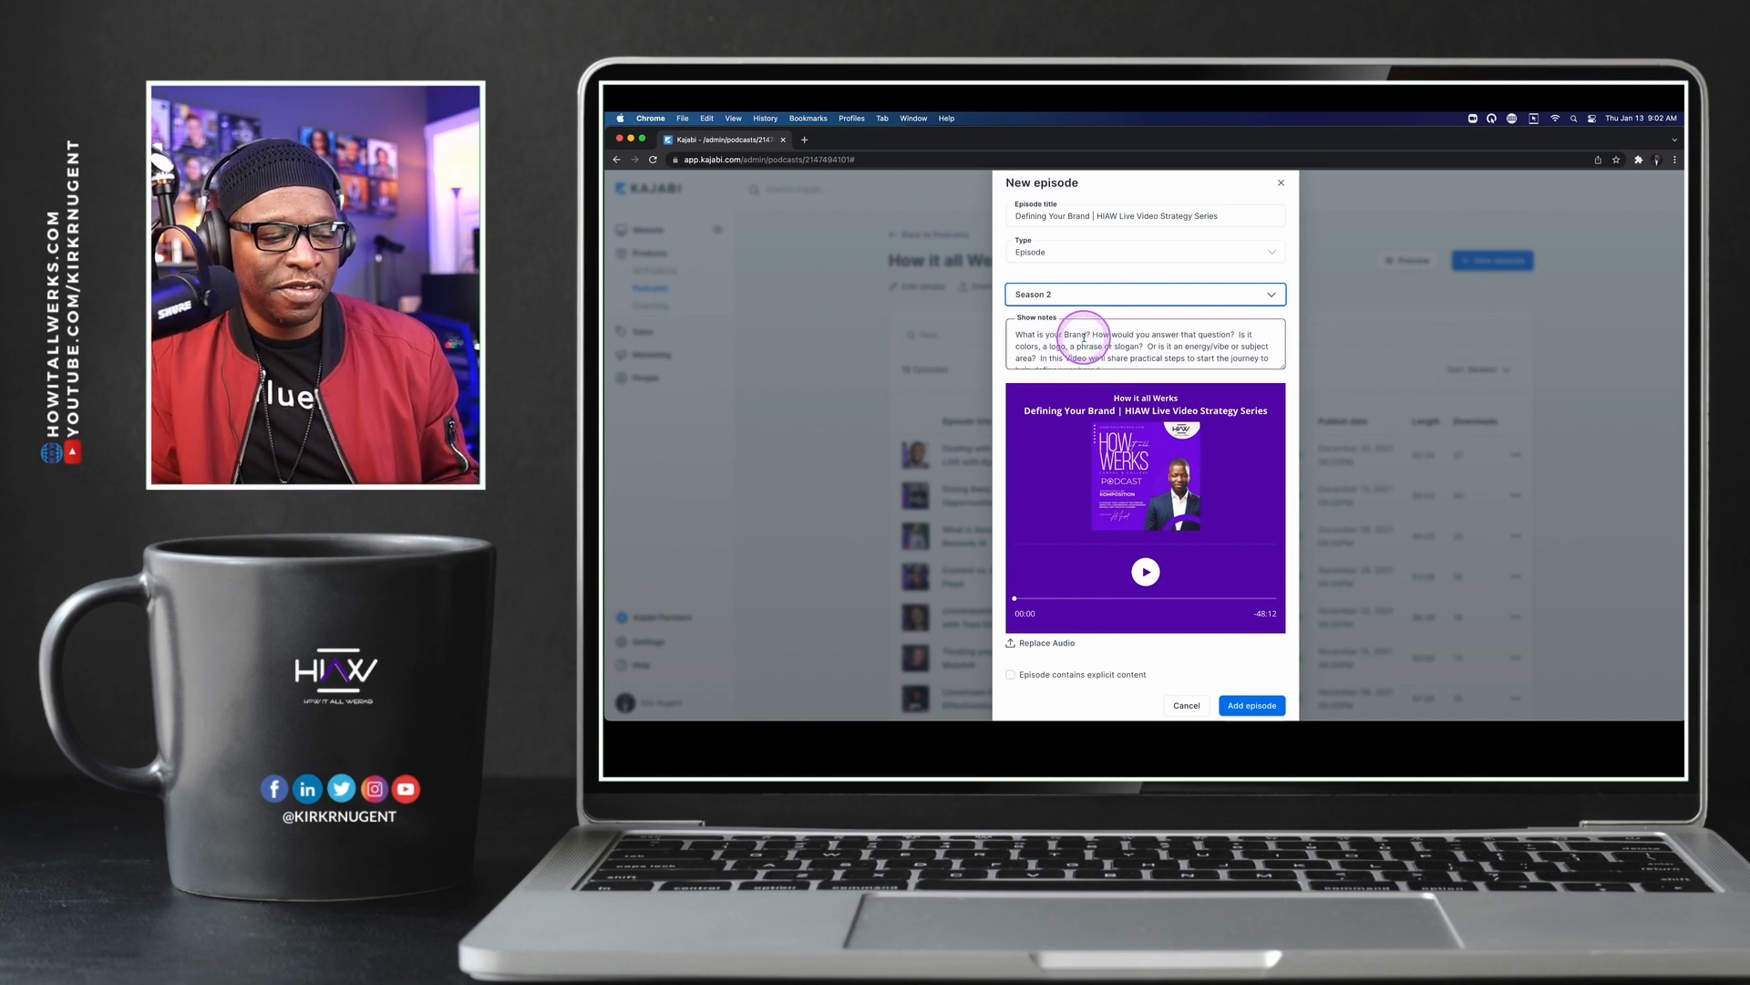
click(1106, 295)
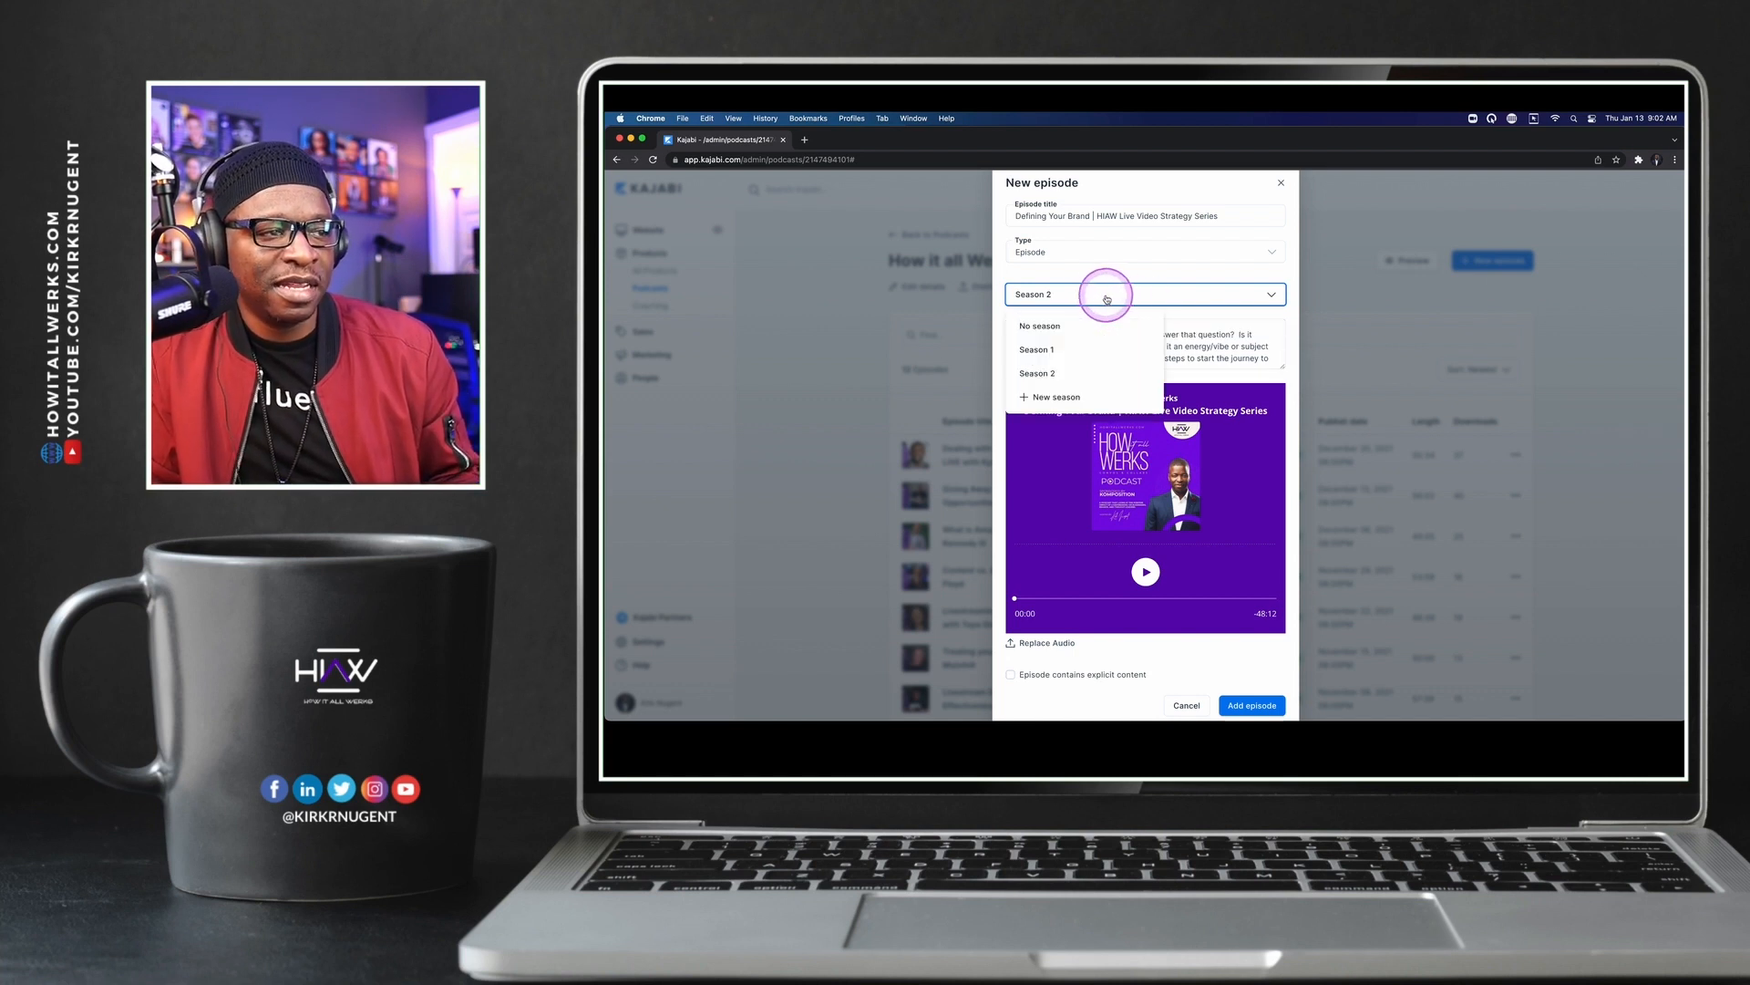
click(1112, 297)
click(1246, 589)
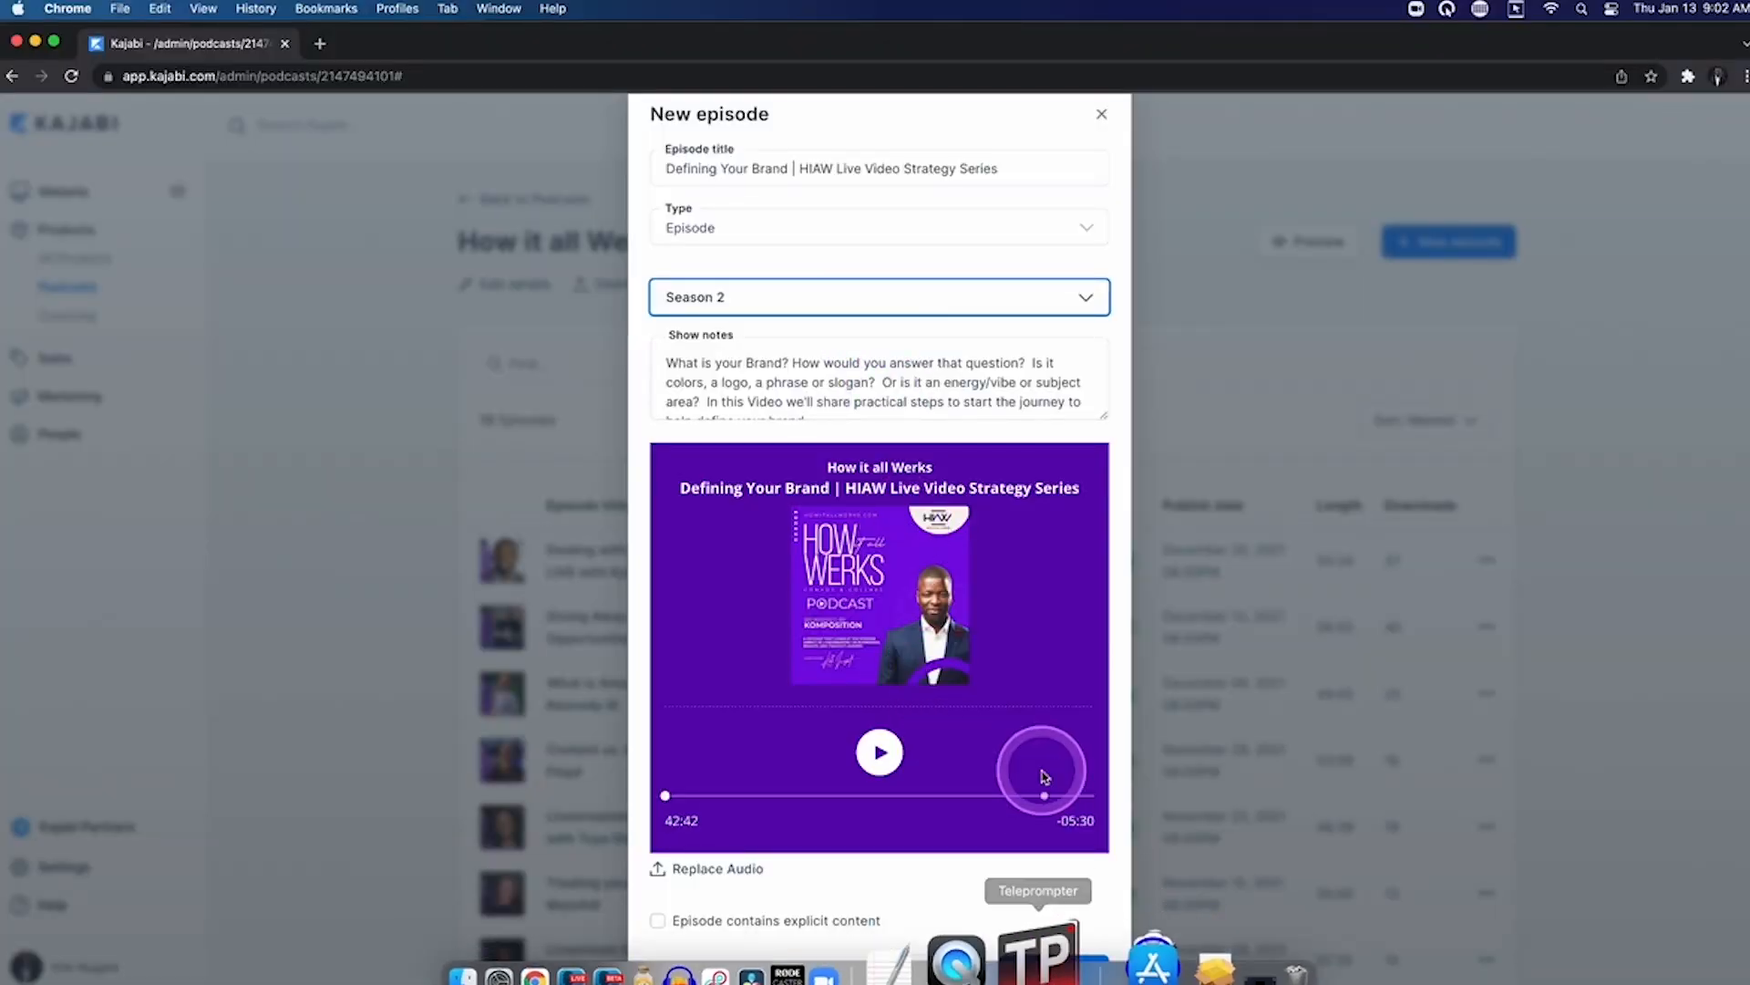
click(1055, 968)
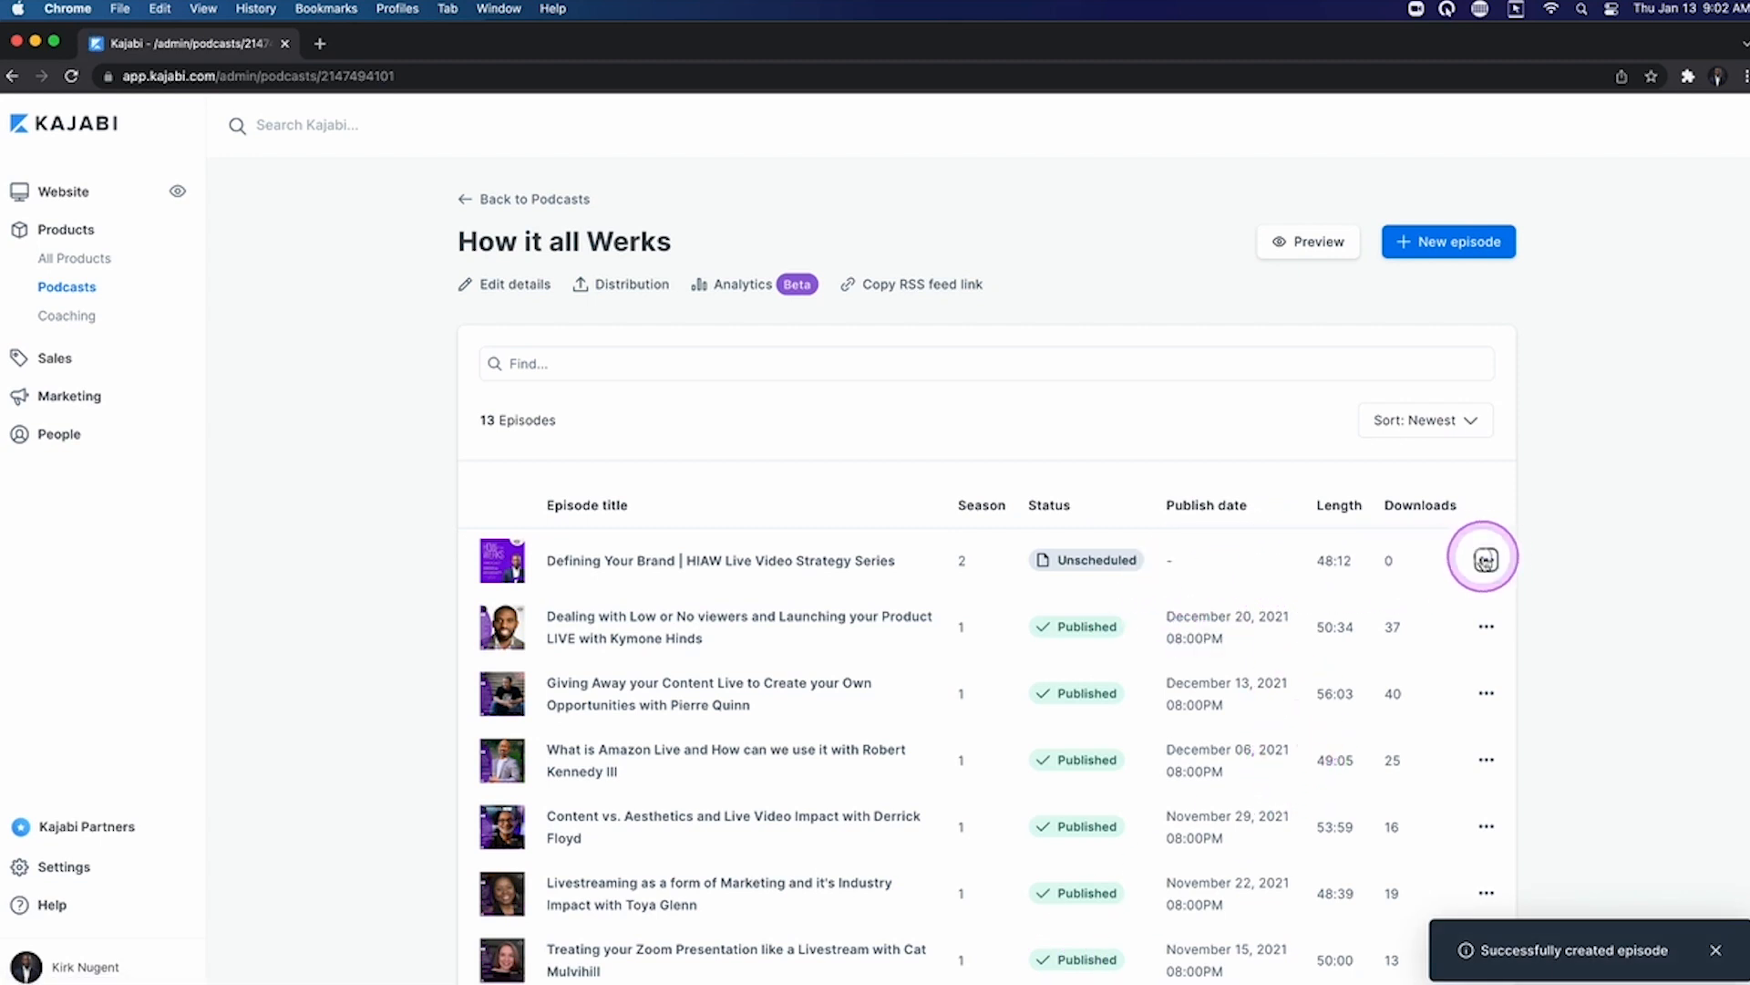
Open the Defining Your Brand episode for editing and review its media, show notes and transcription sections
click(1486, 560)
click(1318, 606)
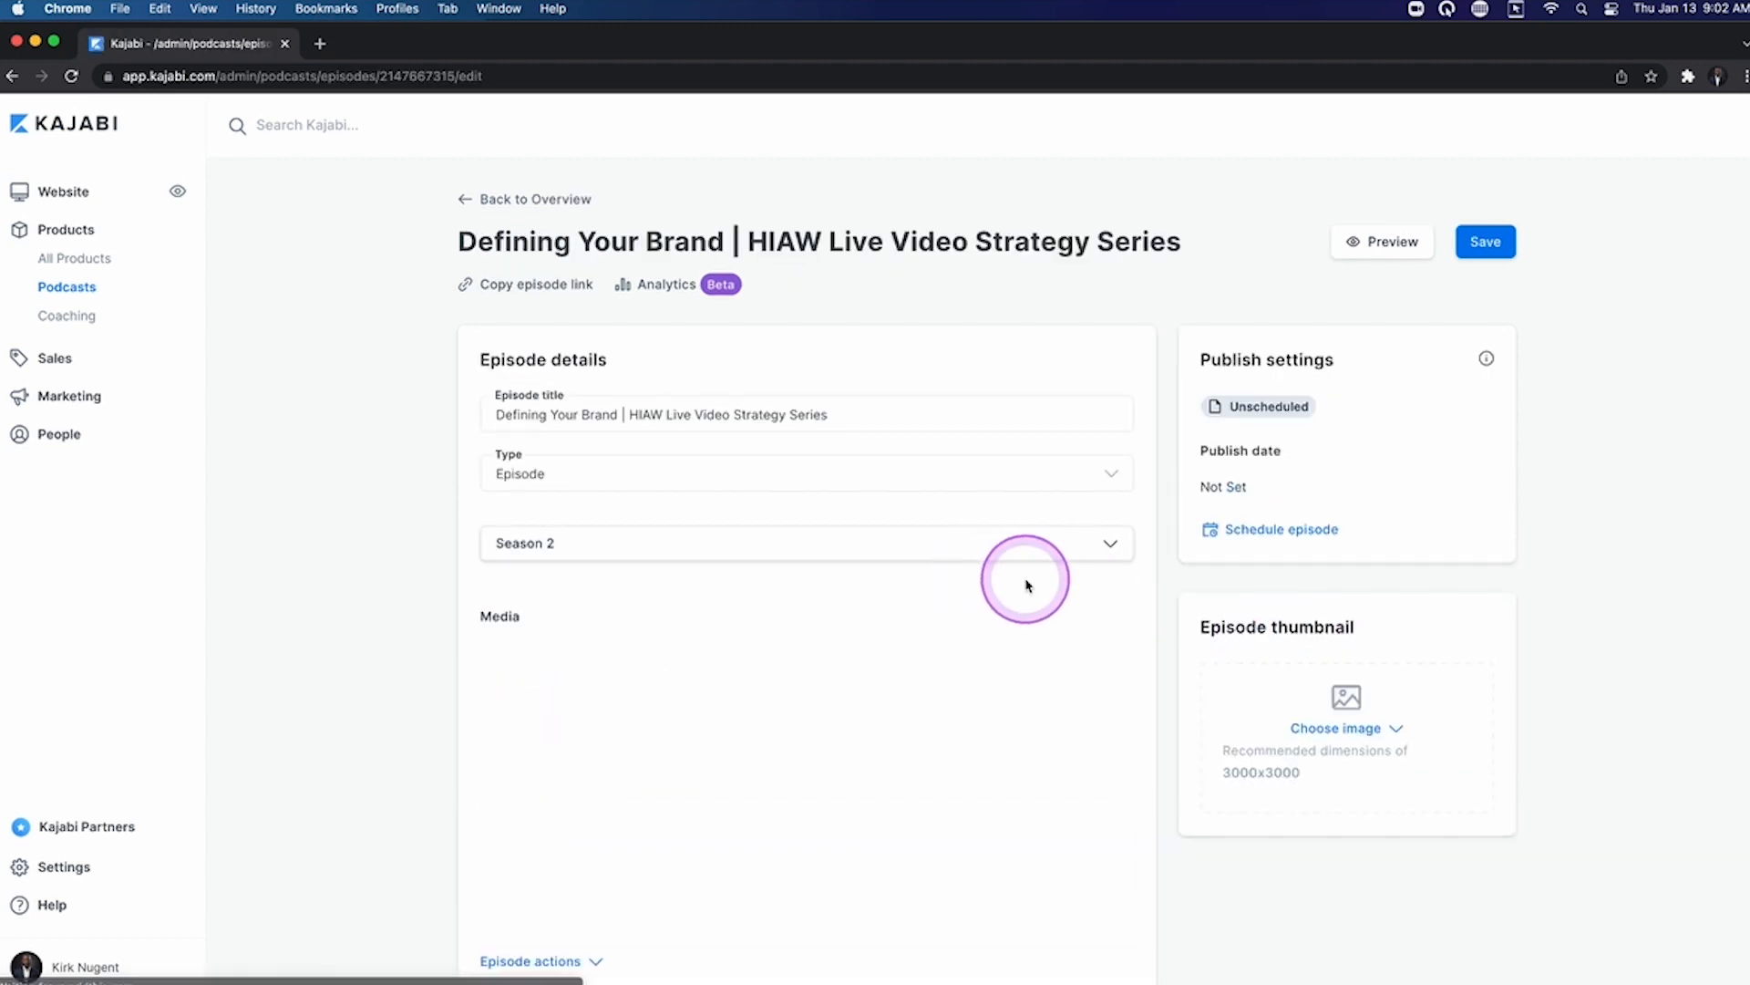
scroll(1034, 580, down, 7)
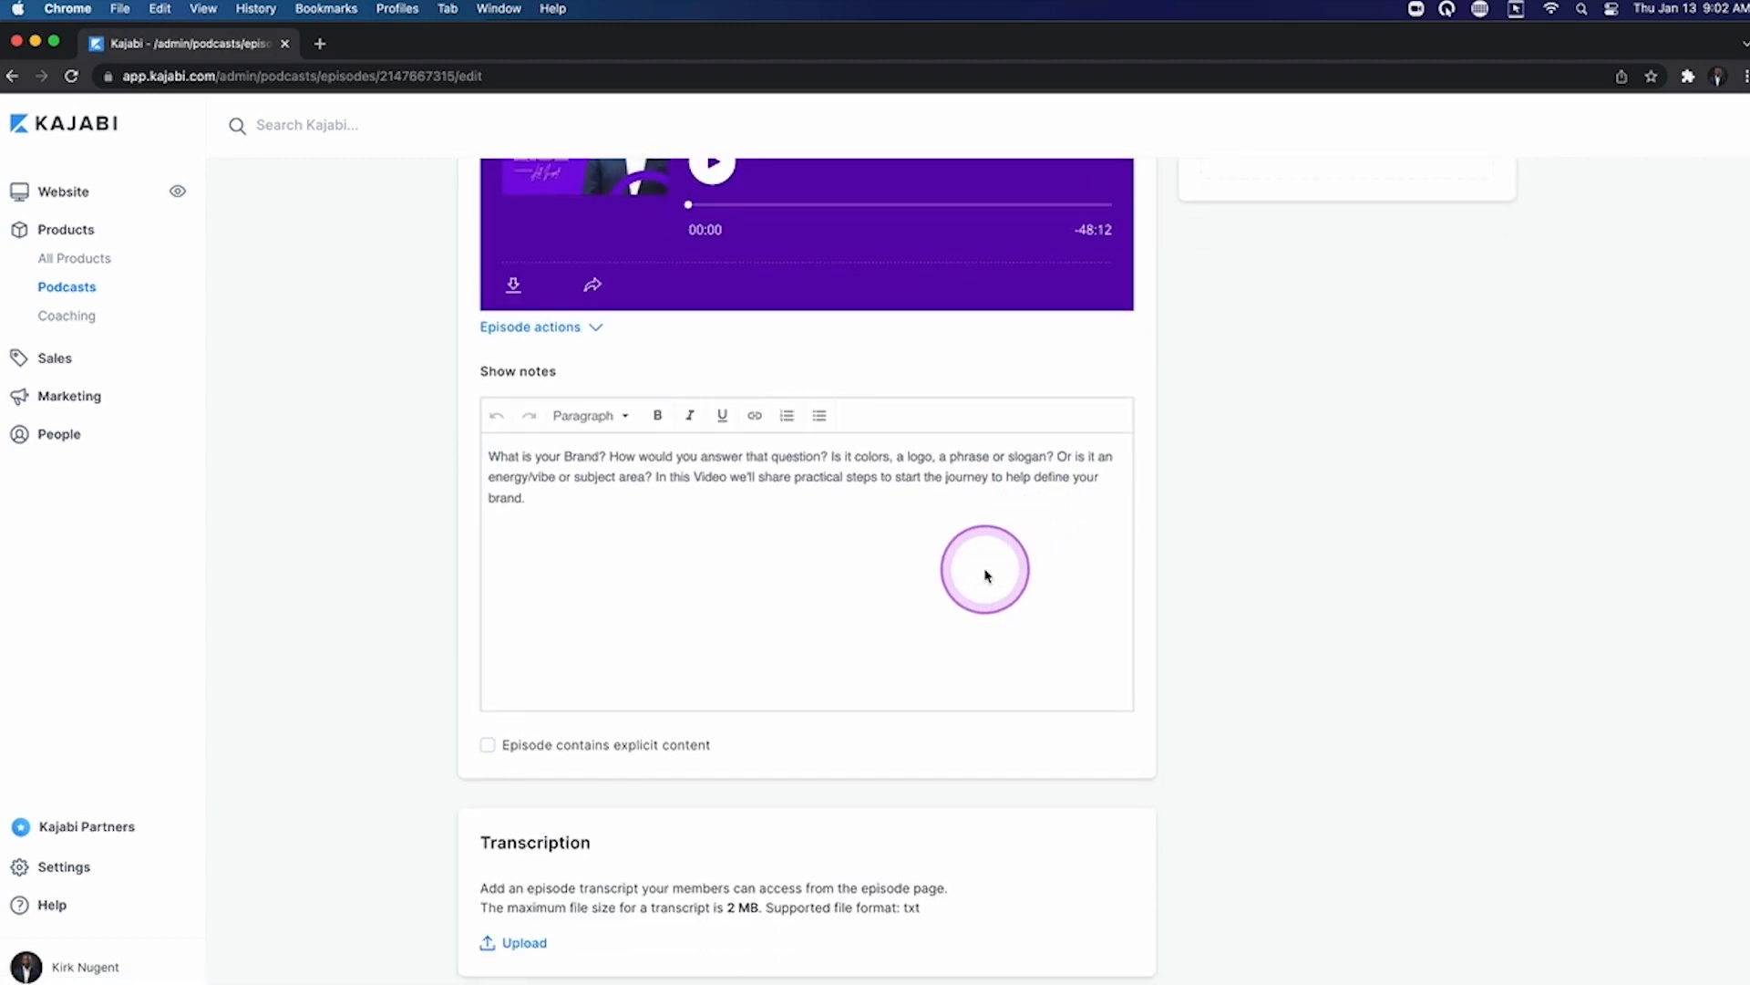
scroll(734, 561, up, 6)
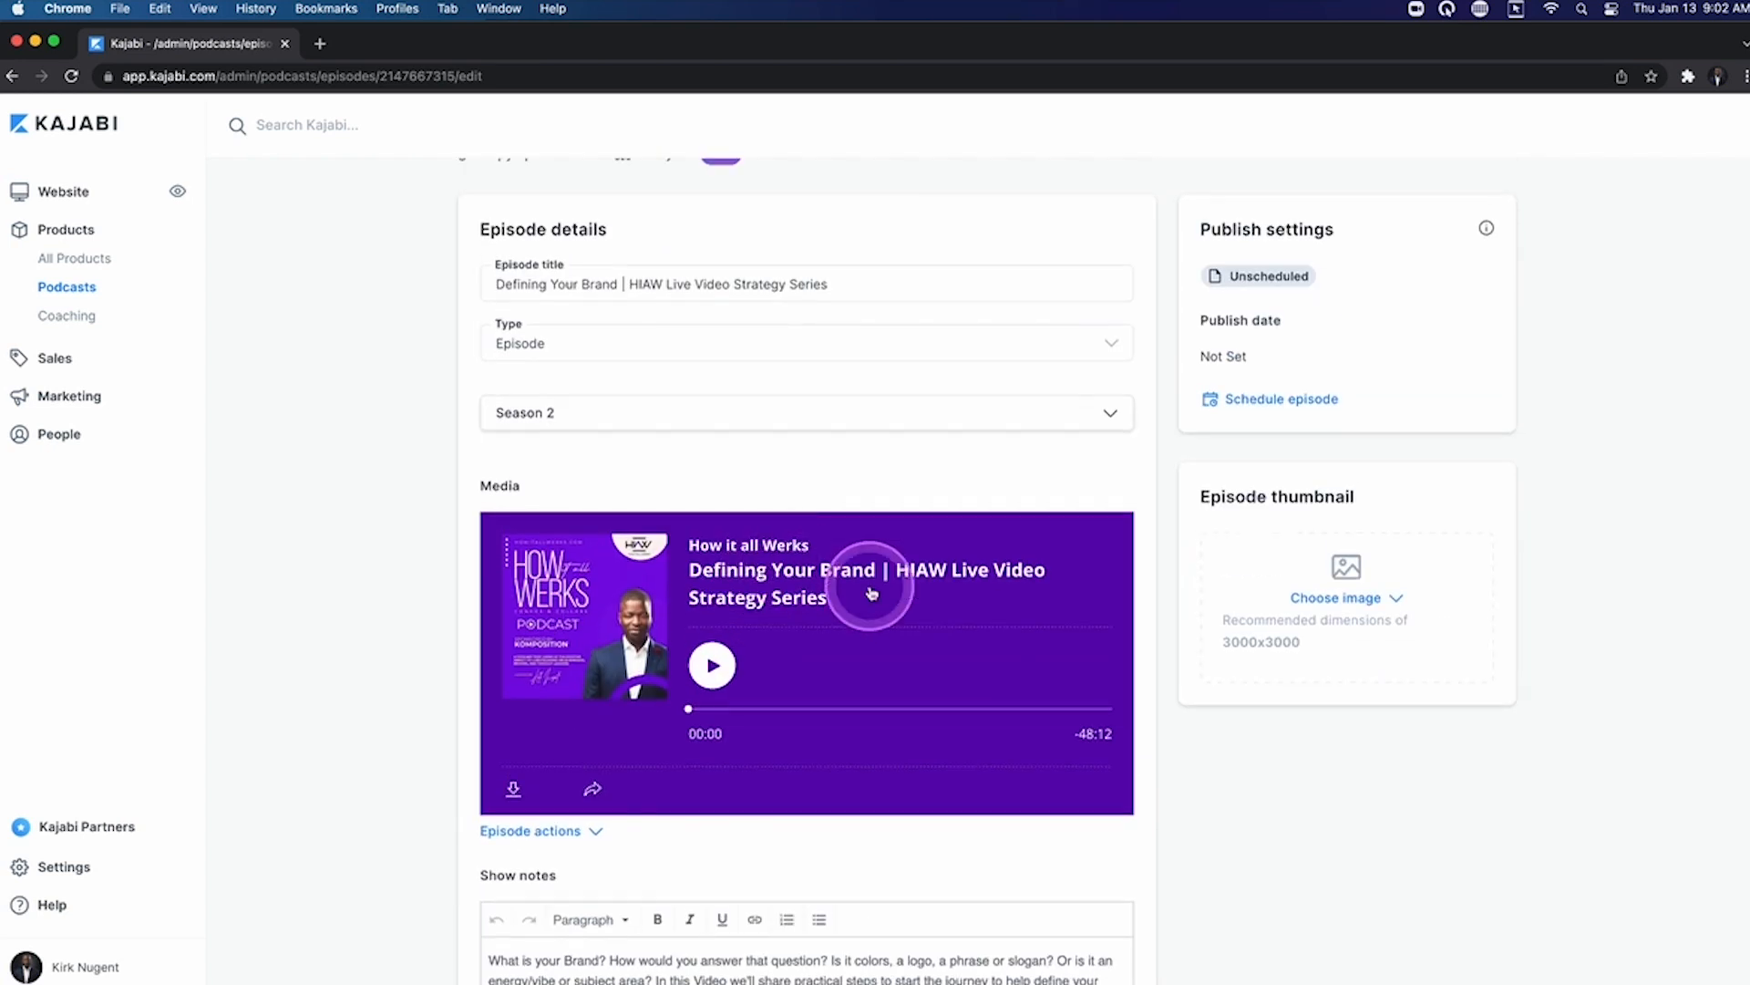
Upload DEFINING 1080X1080.jpg from the Desktop as the episode thumbnail
click(1351, 606)
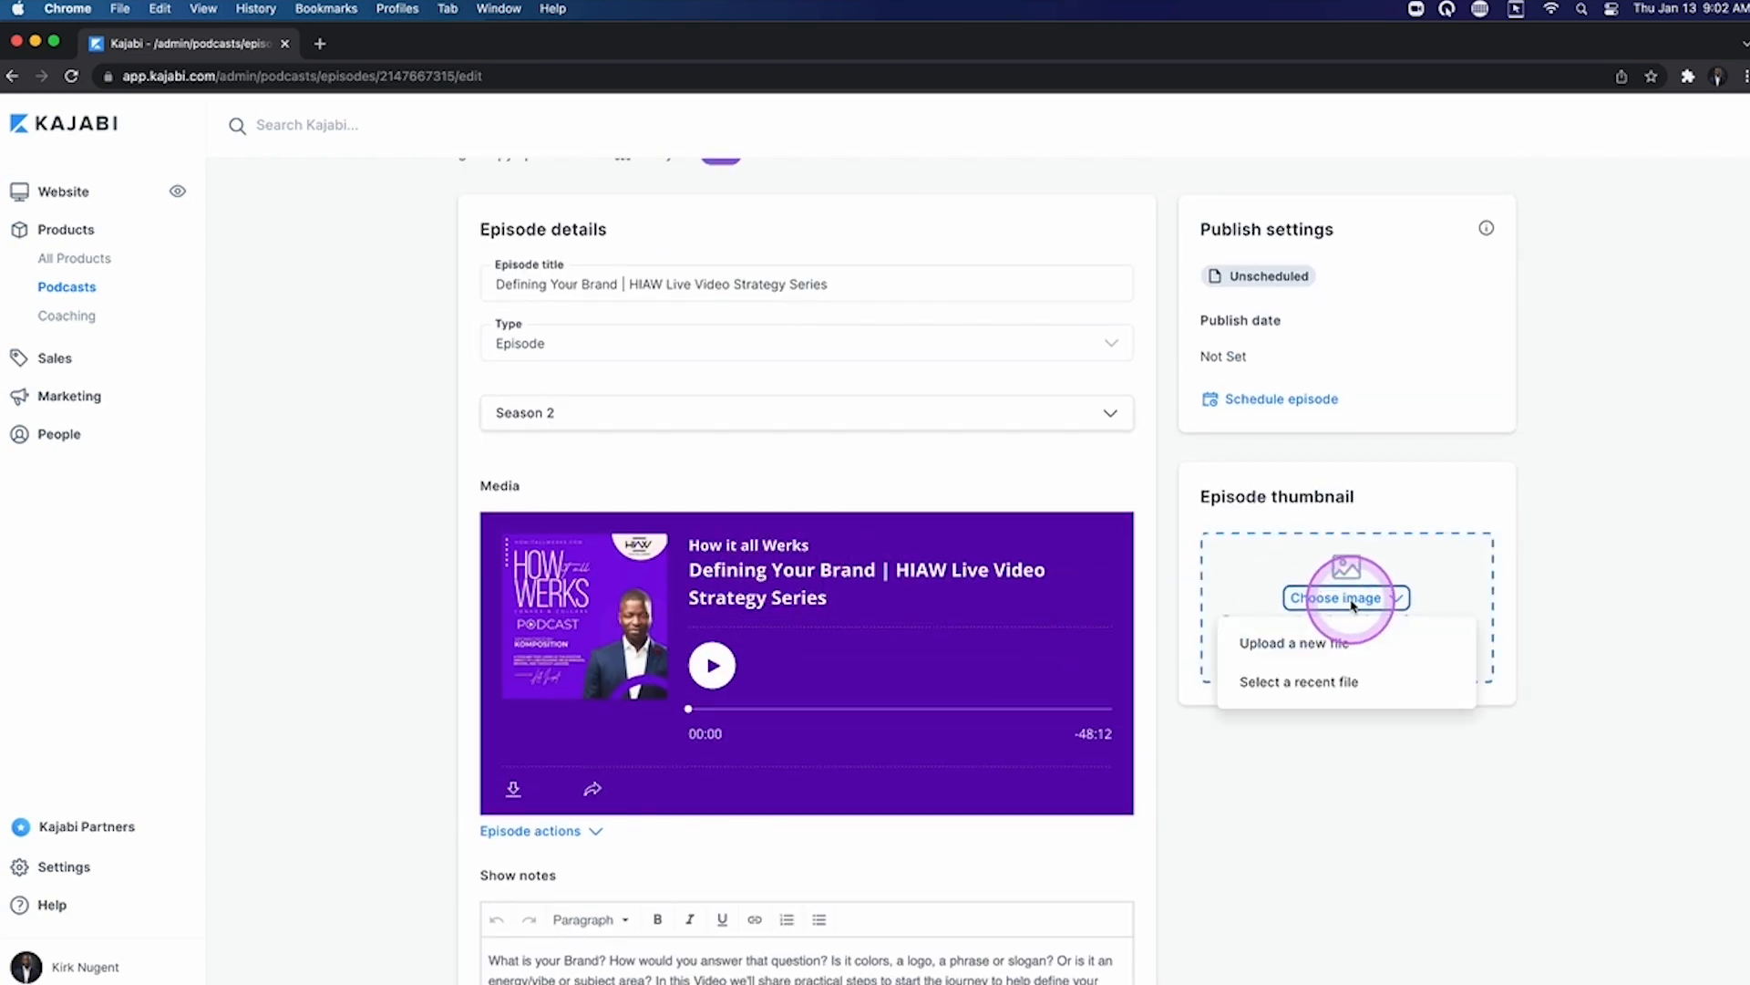
click(1298, 653)
click(981, 583)
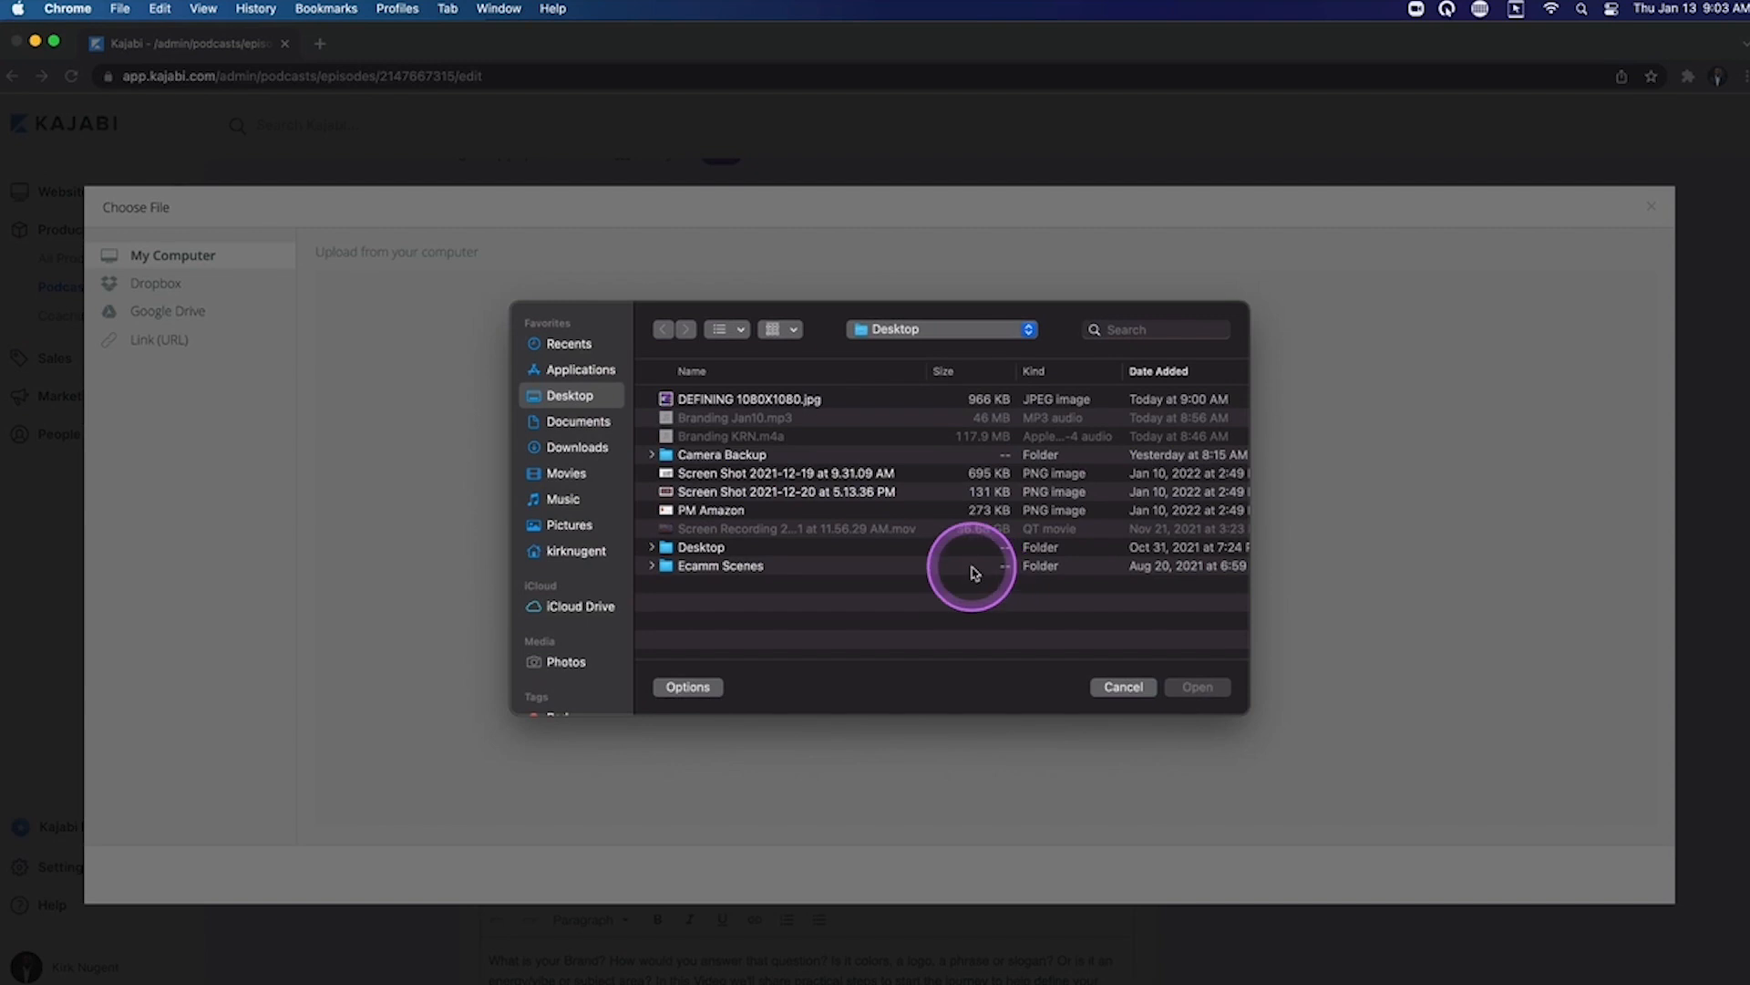
click(793, 399)
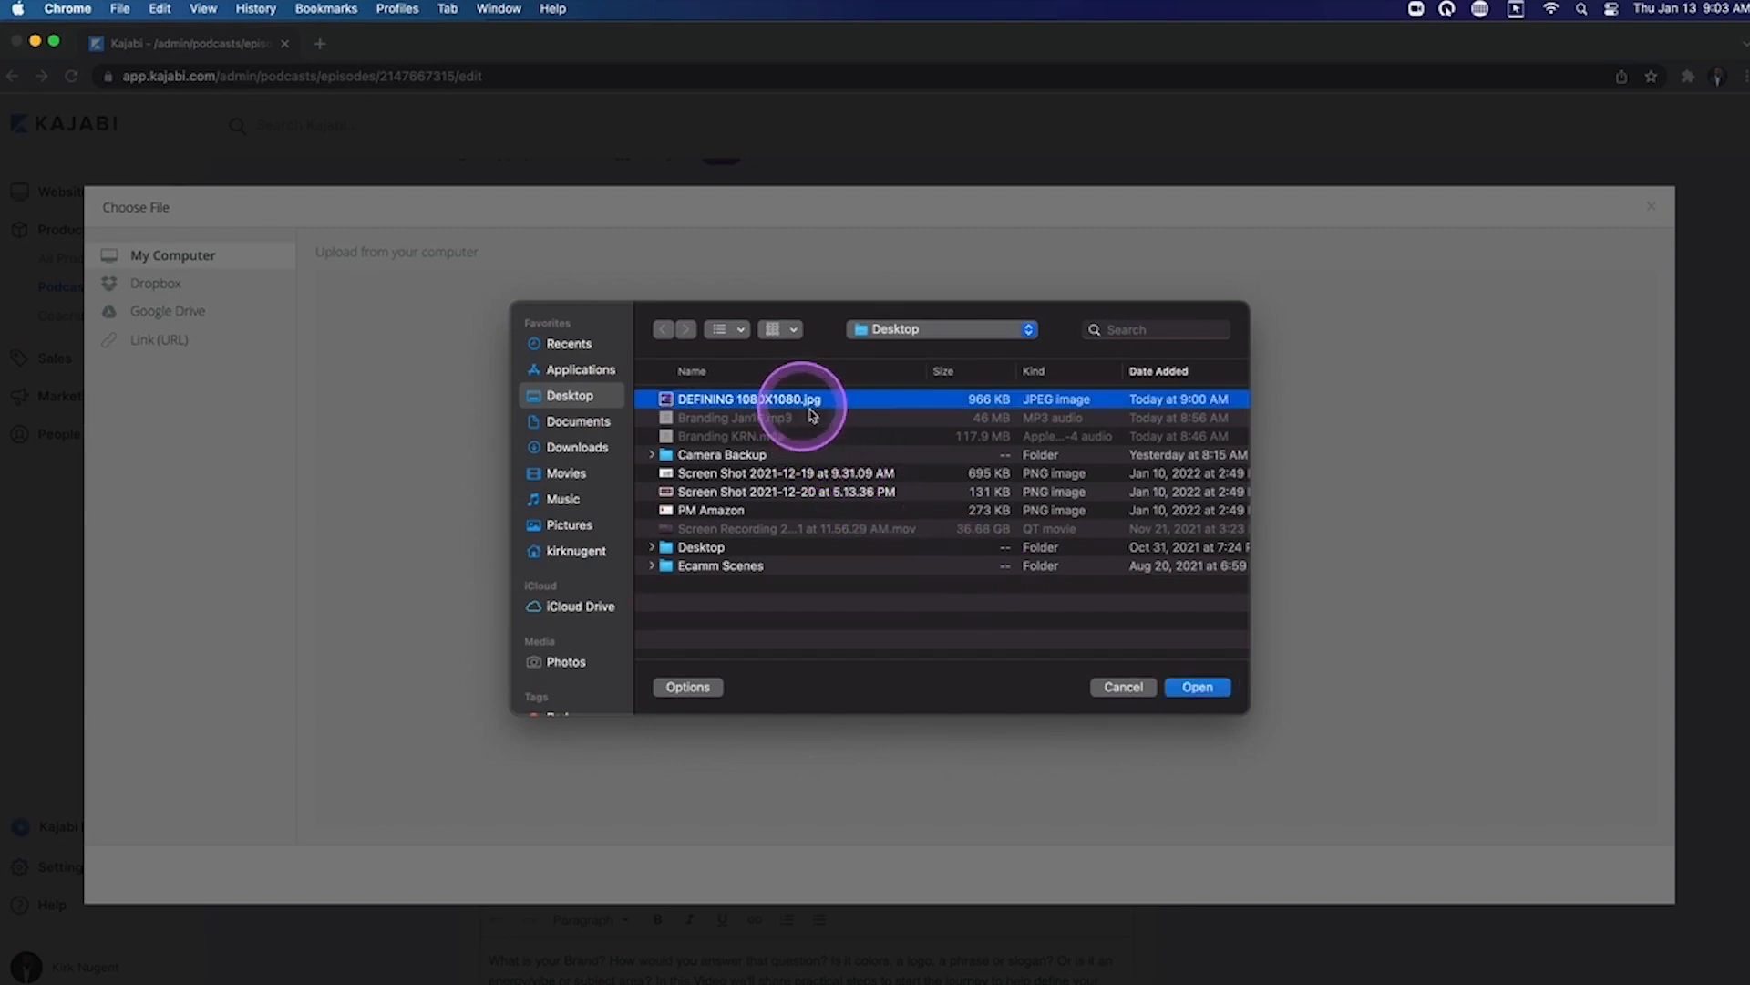
click(1198, 688)
click(1622, 873)
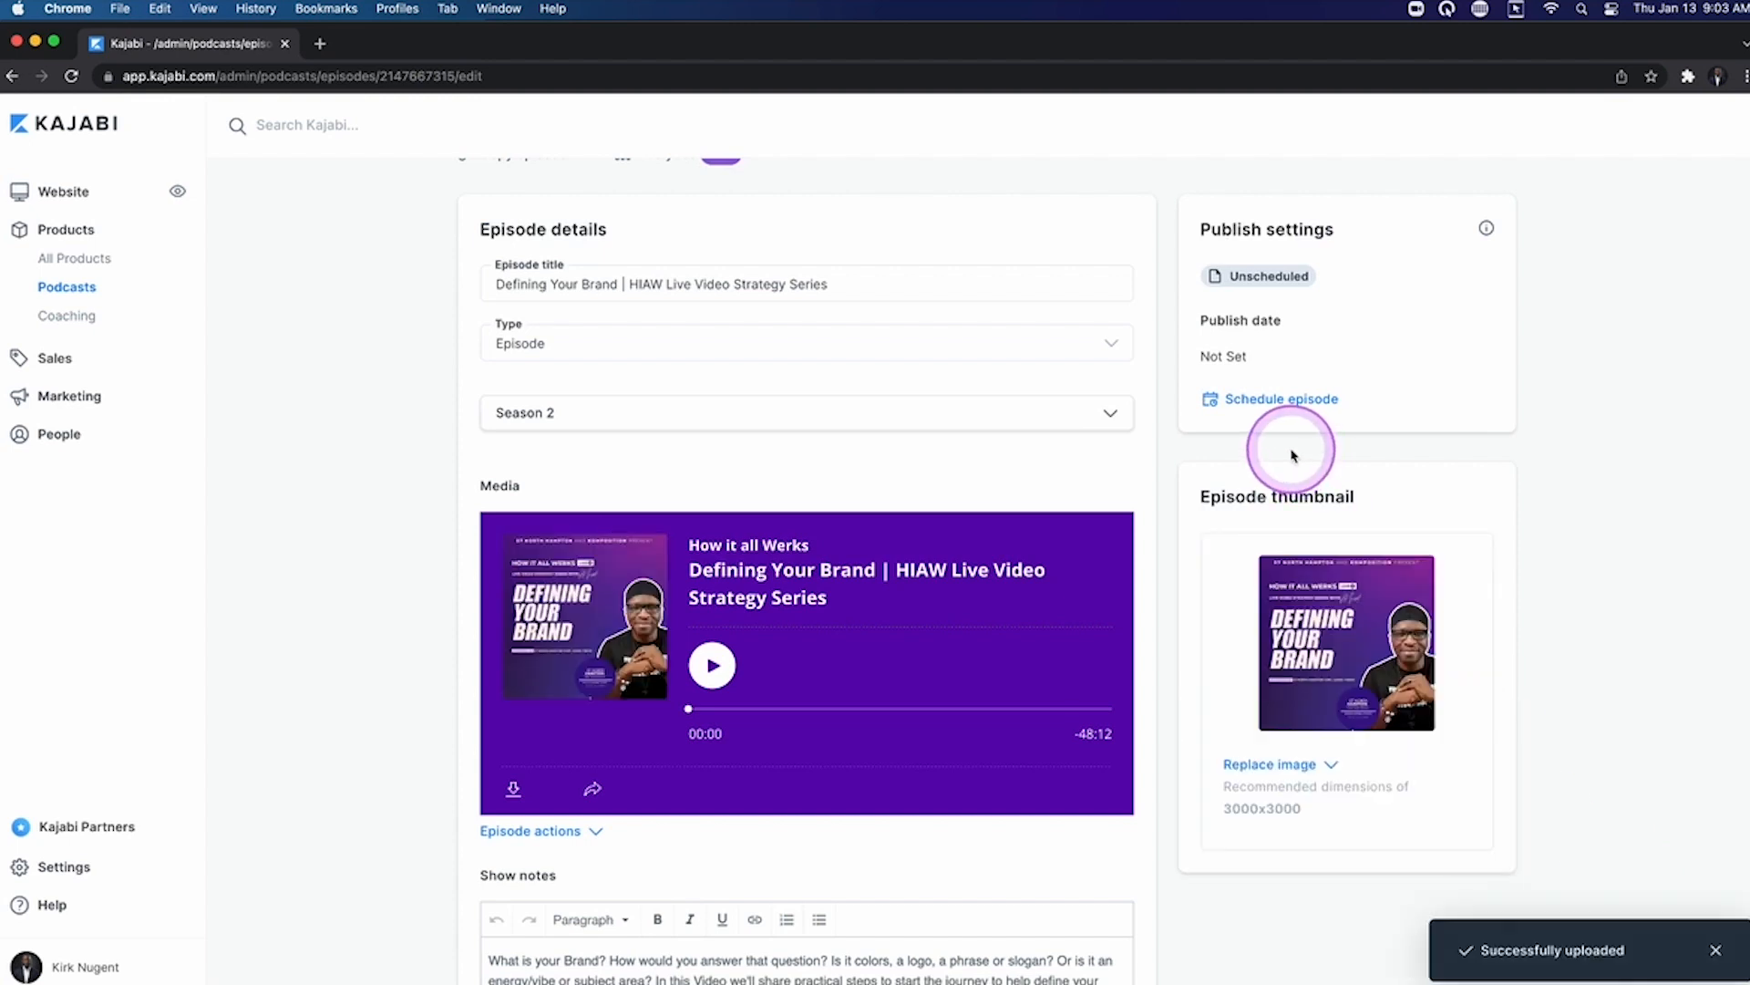
View the episode's publish date and time scheduling options, and close them without applying a date
click(1295, 400)
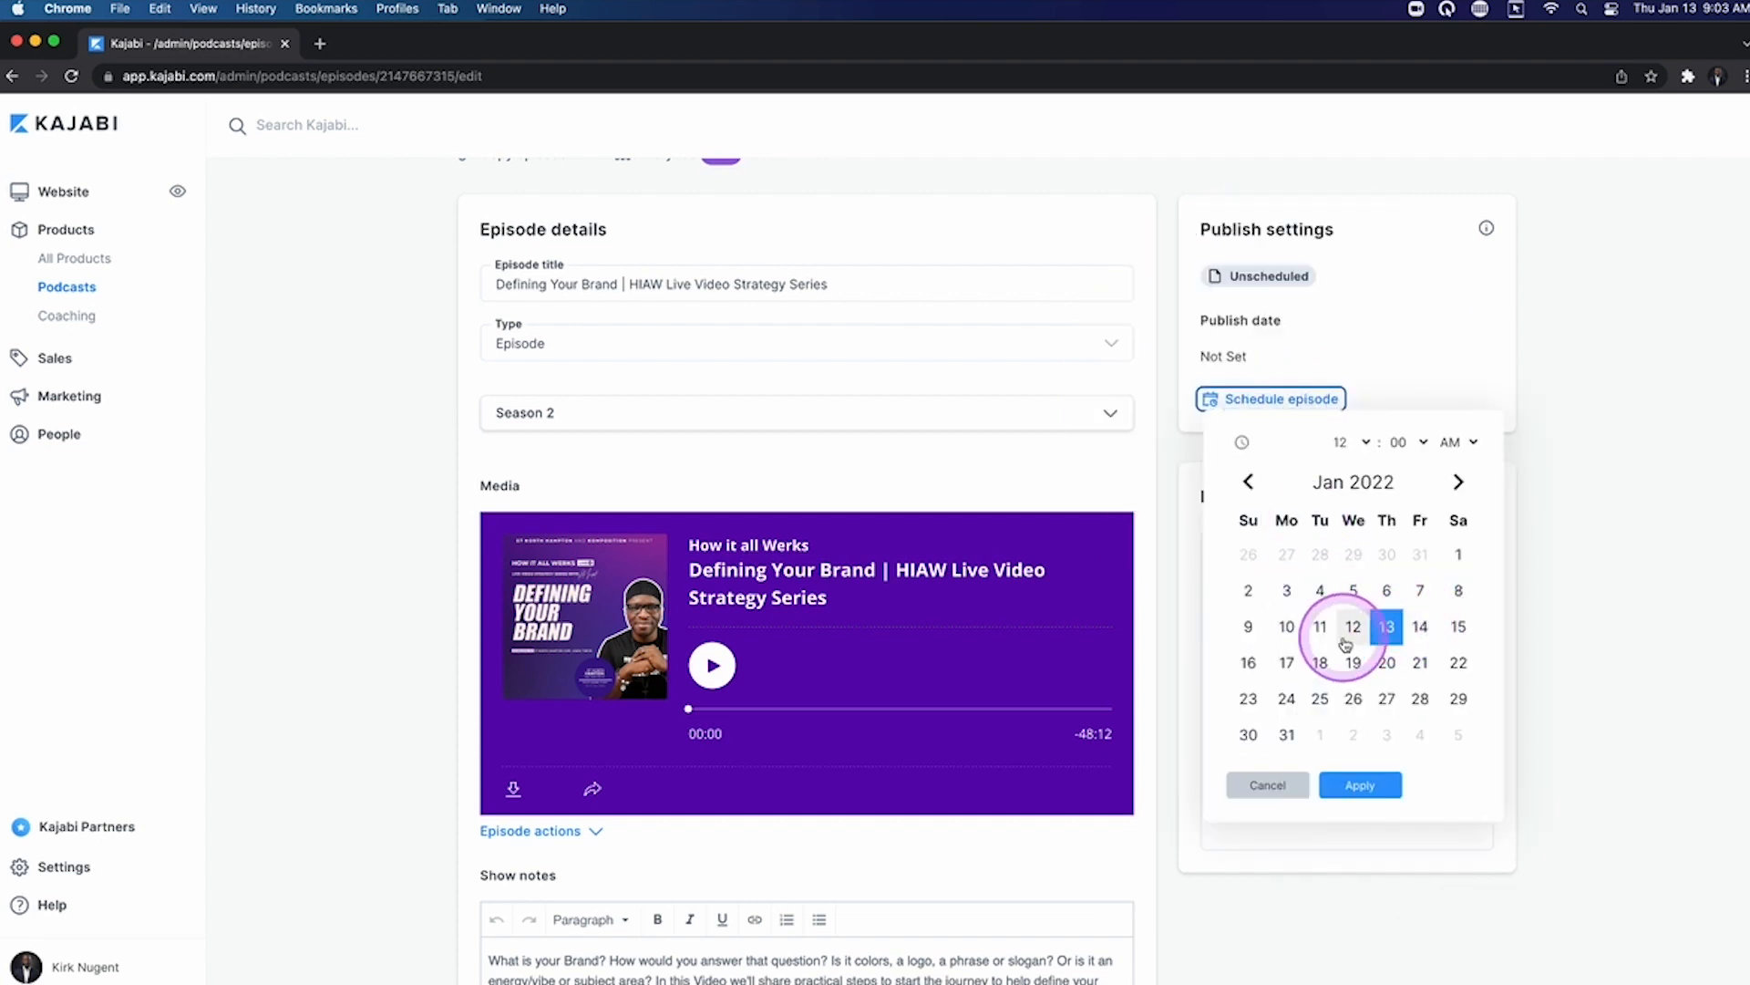
click(1557, 656)
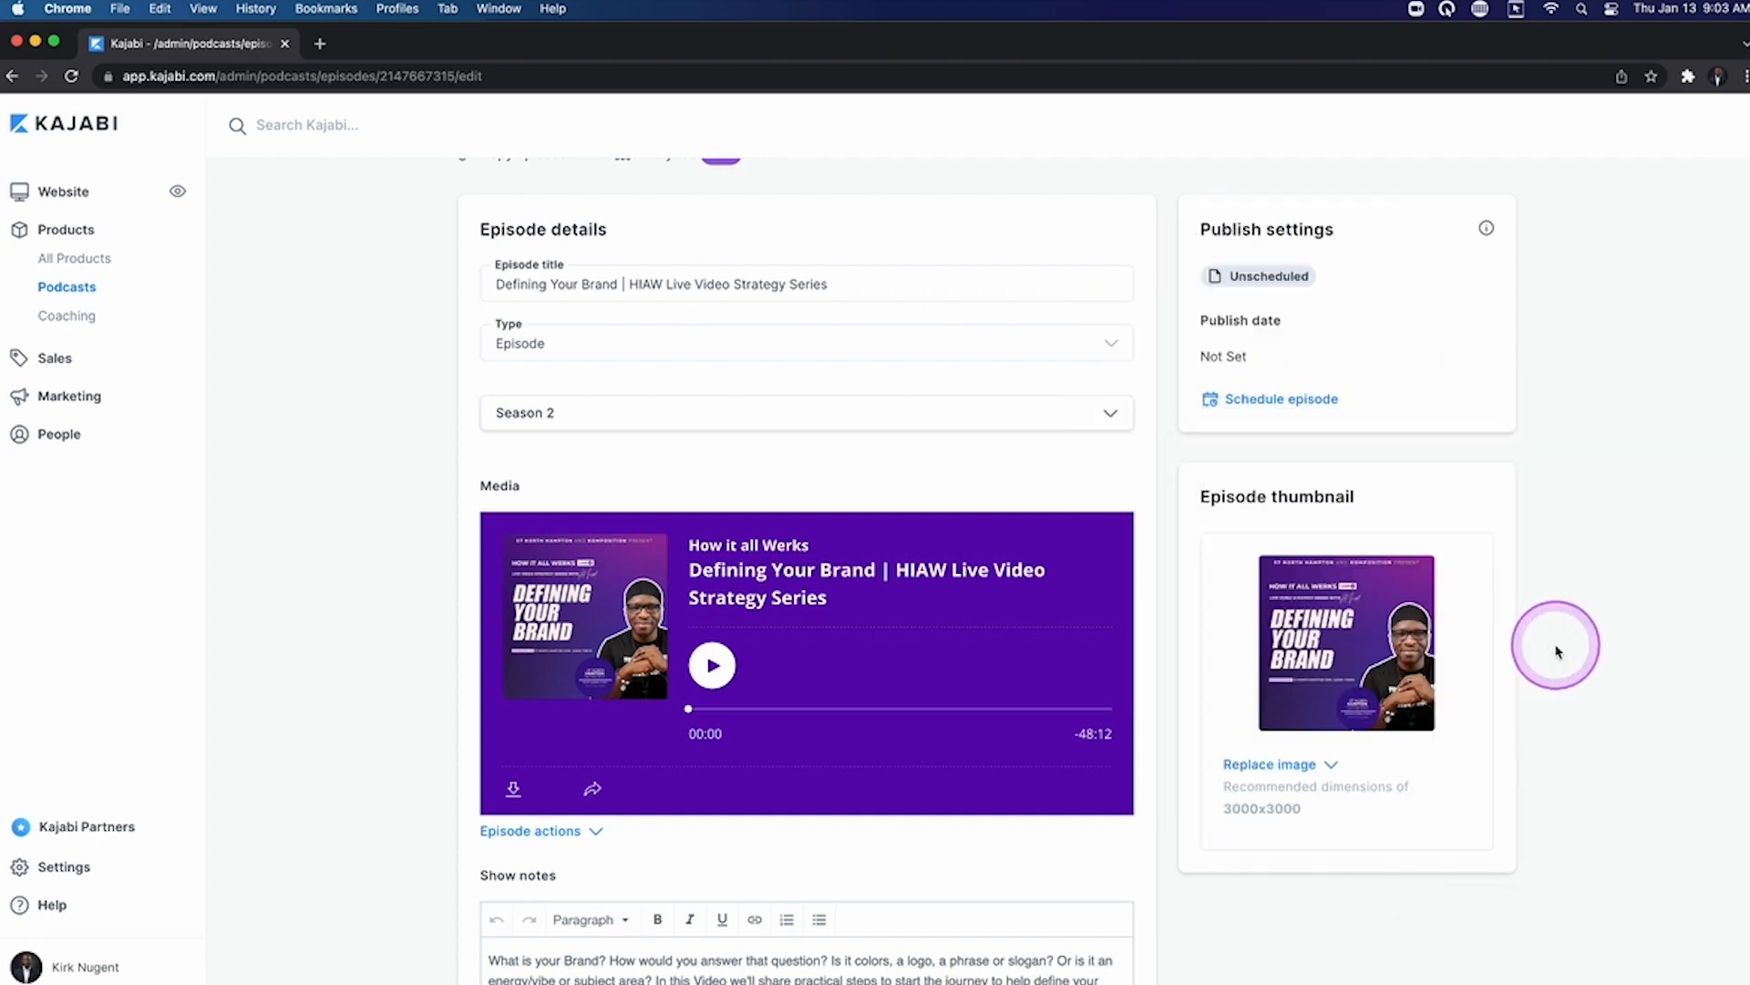